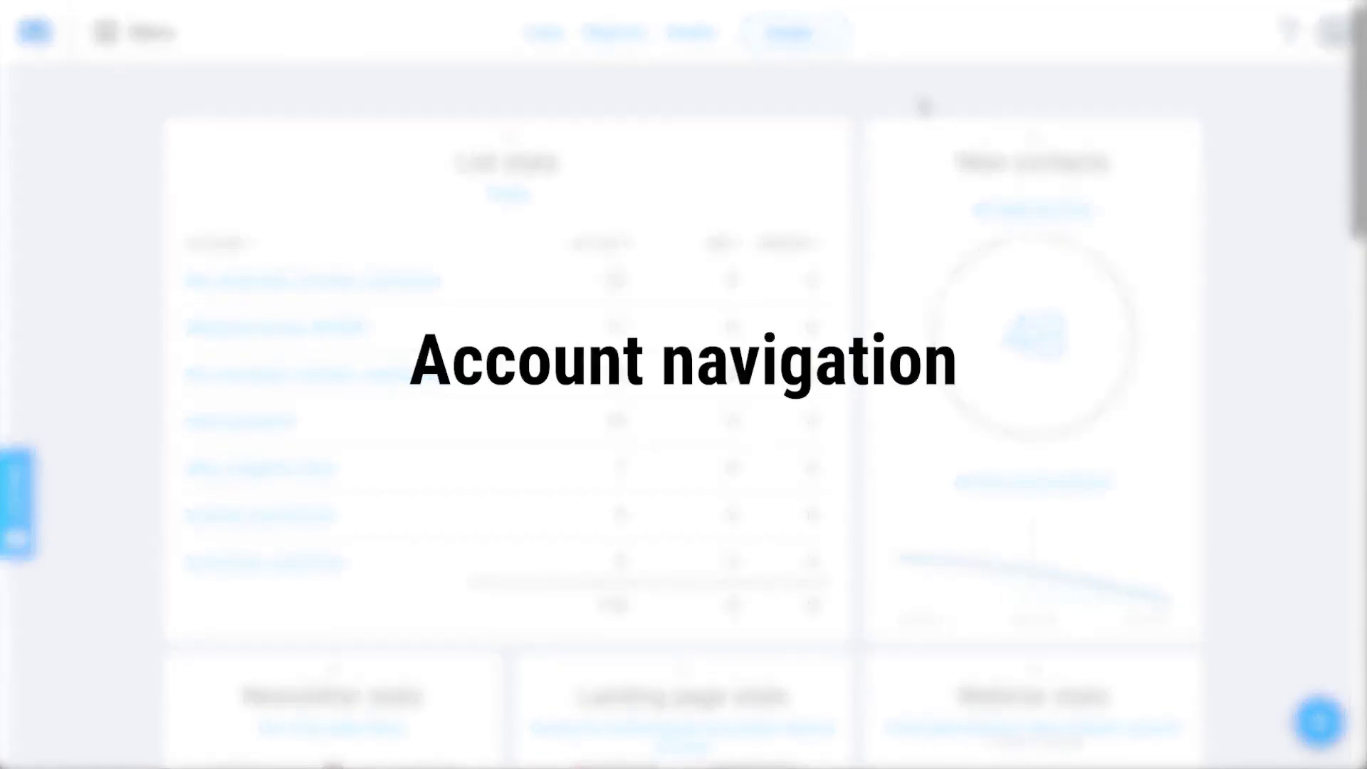
Step: Look over the dashboard widgets and examine the communication and growth tools offered in the main menu
{"action": "scroll", "coordinate": [970, 360], "scroll_direction": "down", "scroll_amount": 10}
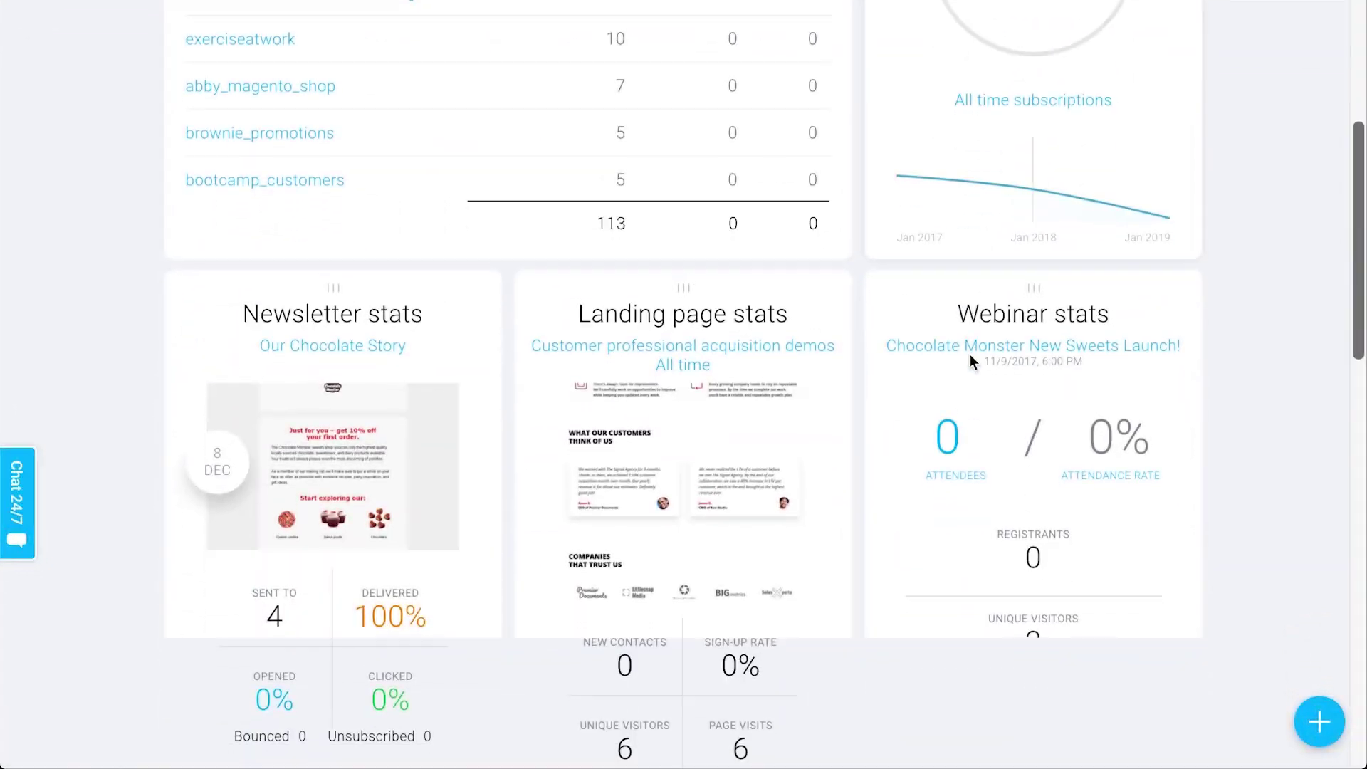
{"action": "scroll", "coordinate": [970, 360], "scroll_direction": "up", "scroll_amount": 10}
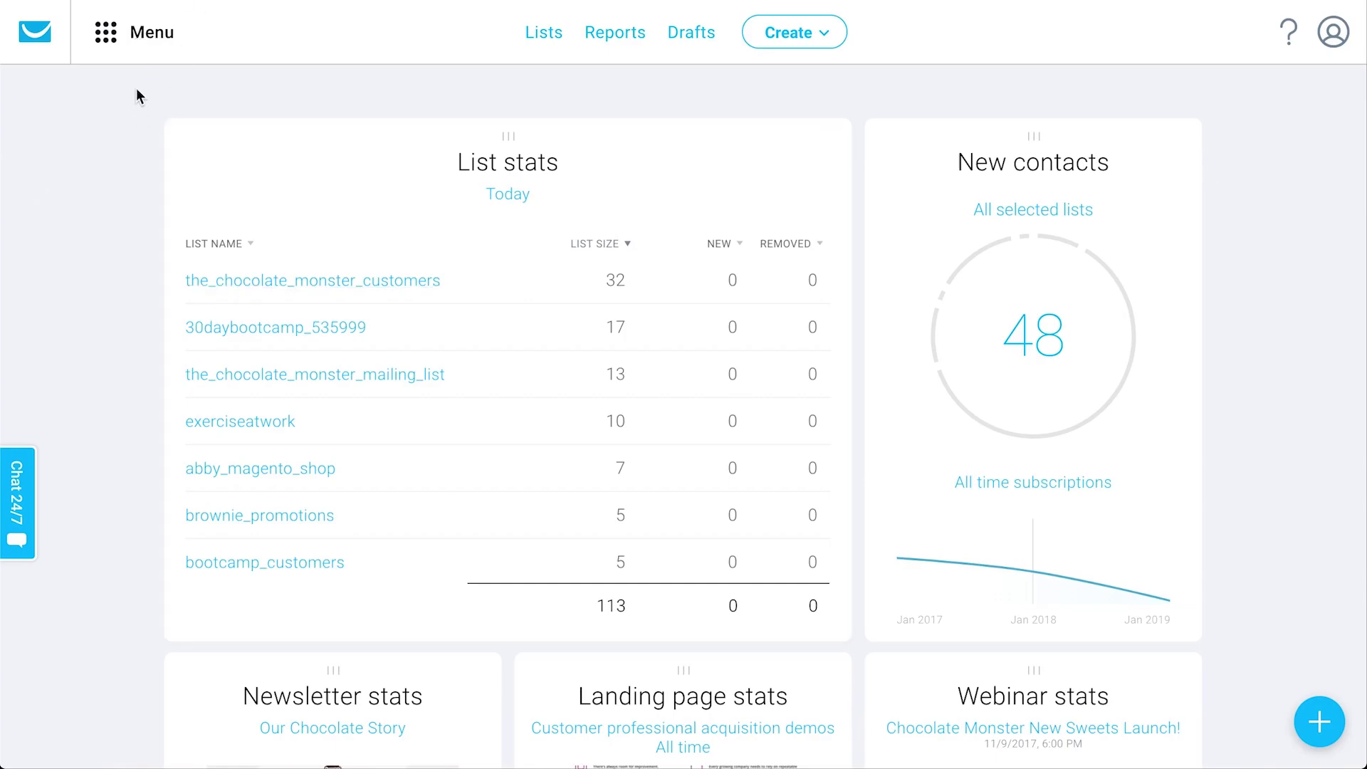
{"action": "left_click", "coordinate": [137, 56]}
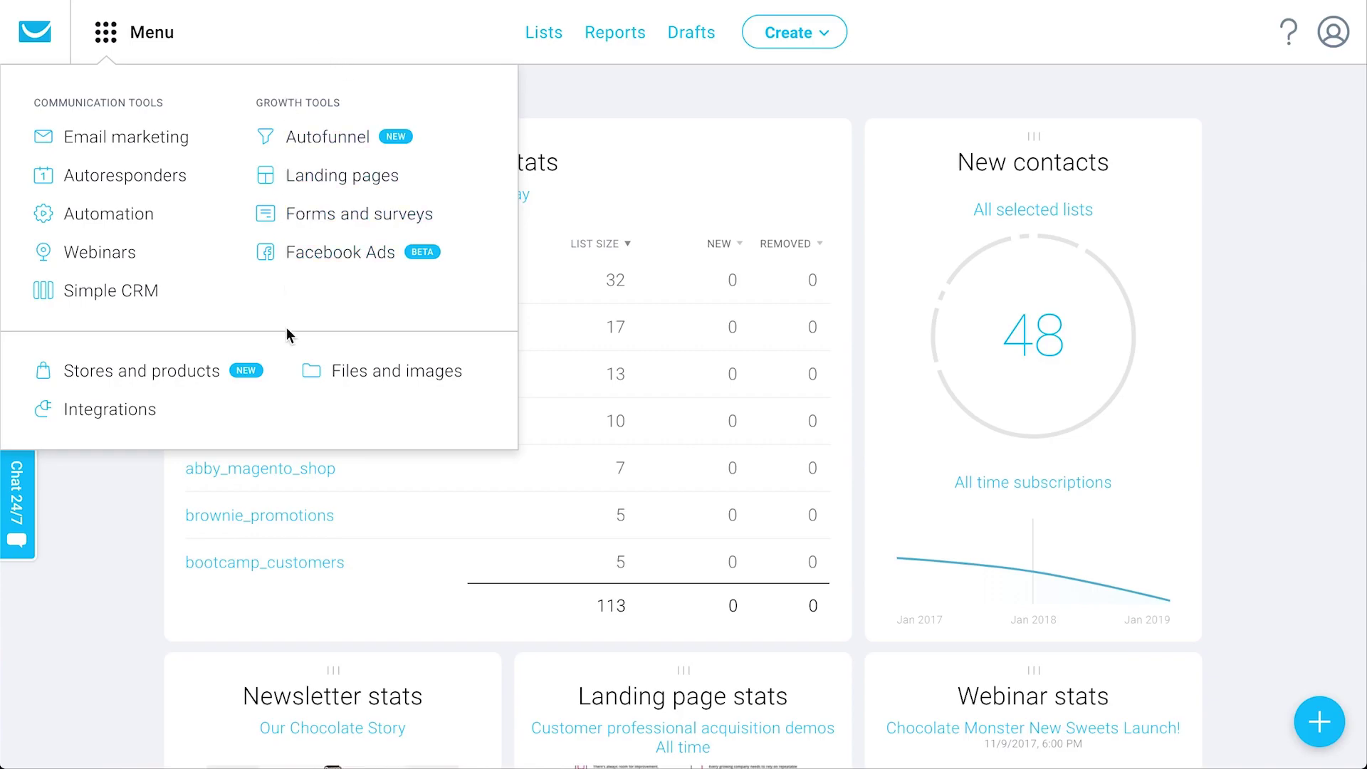
{"action": "left_click", "coordinate": [390, 59]}
{"action": "left_click", "coordinate": [149, 51]}
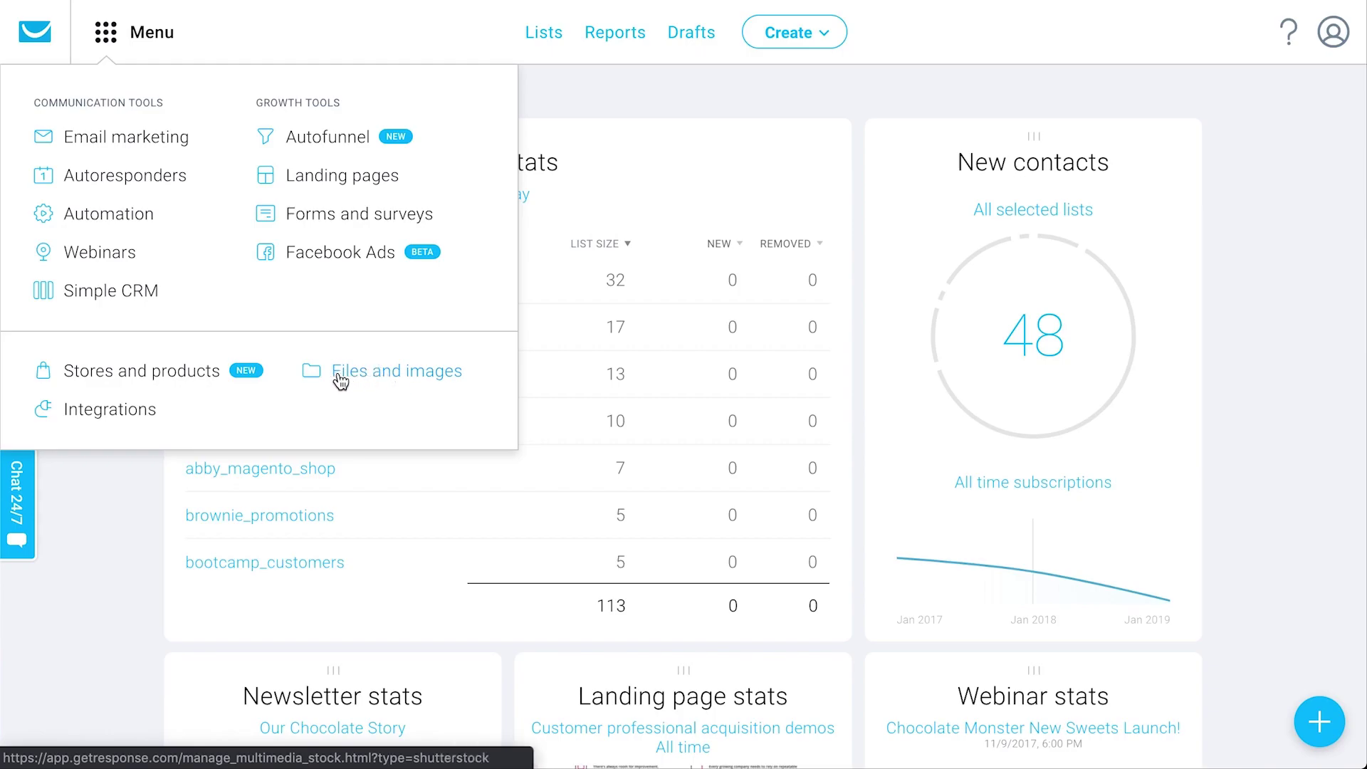
{"action": "left_click", "coordinate": [608, 92]}
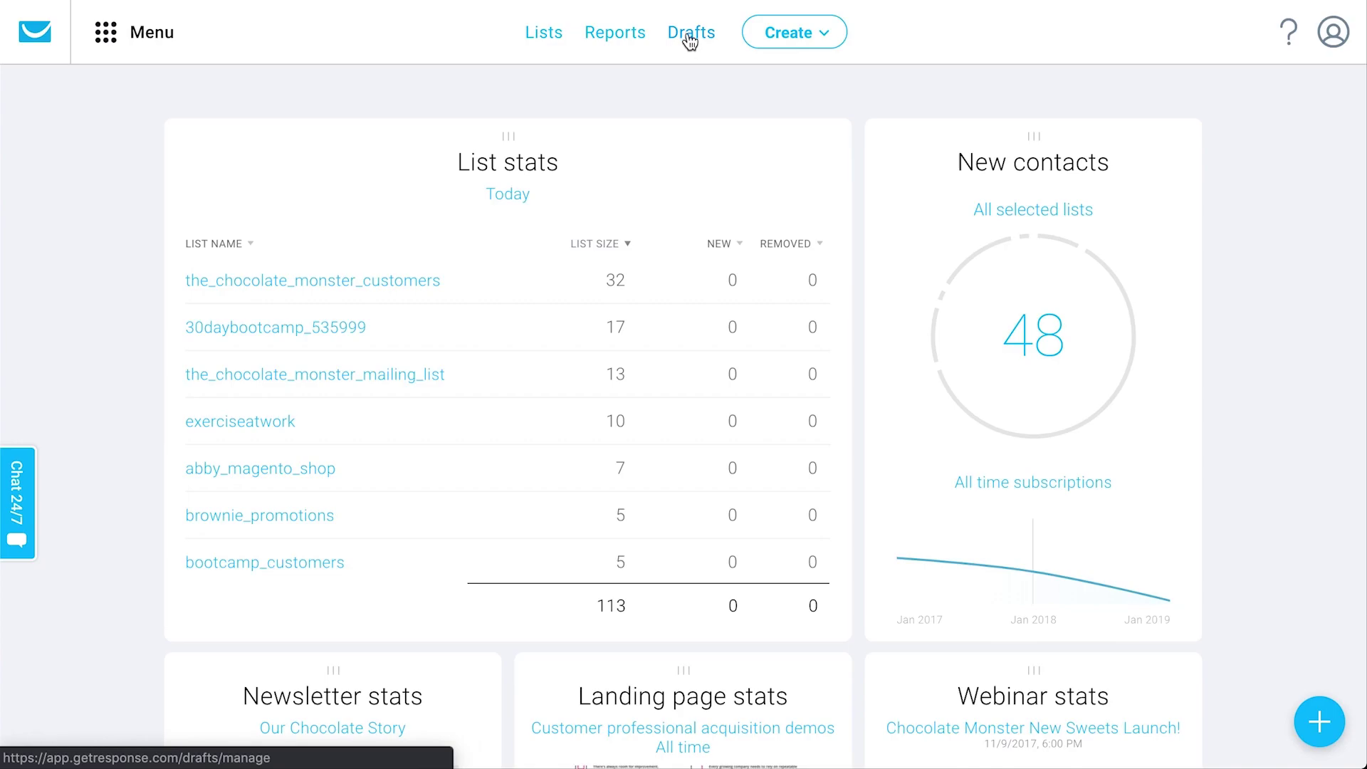
Step: Examine the quick-create options for newsletters, autoresponders, landing pages and forms, and view the help resources
{"action": "left_click", "coordinate": [818, 45]}
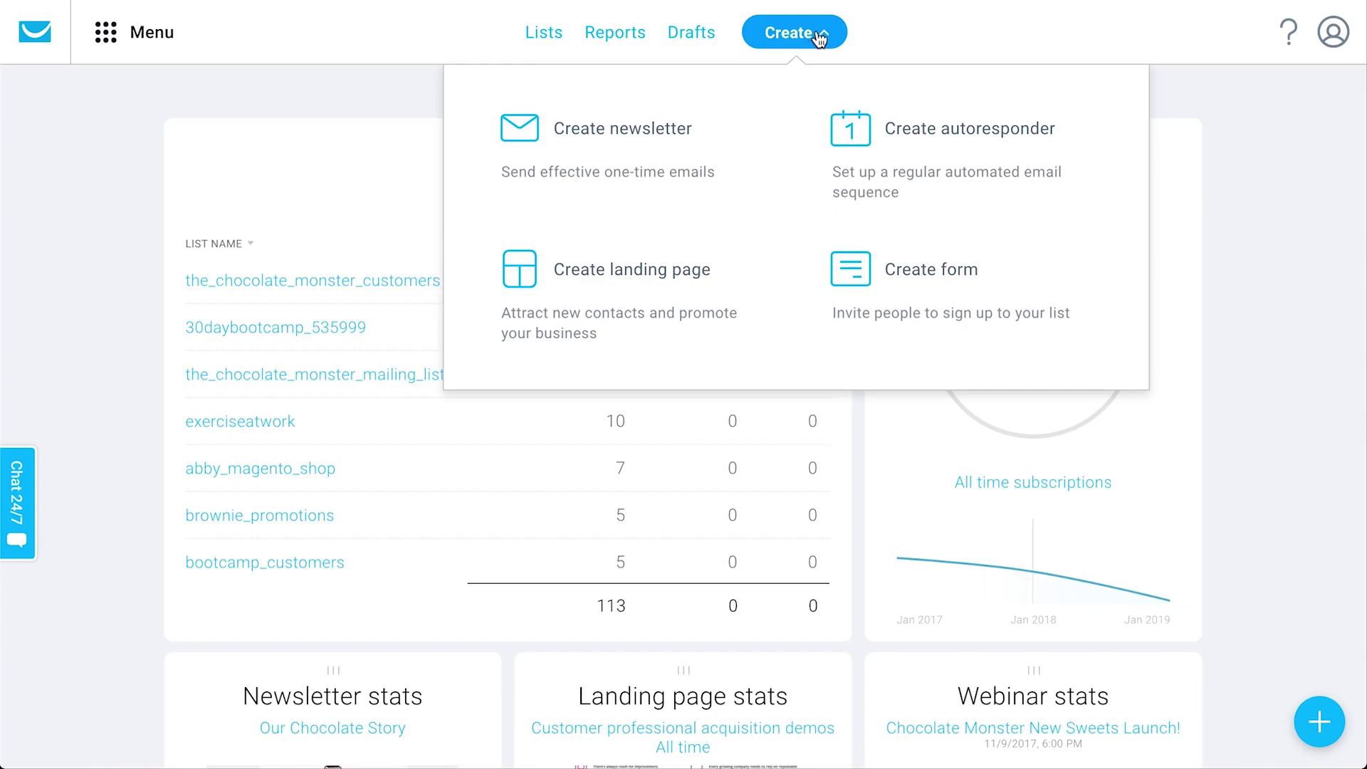
{"action": "left_click", "coordinate": [915, 36]}
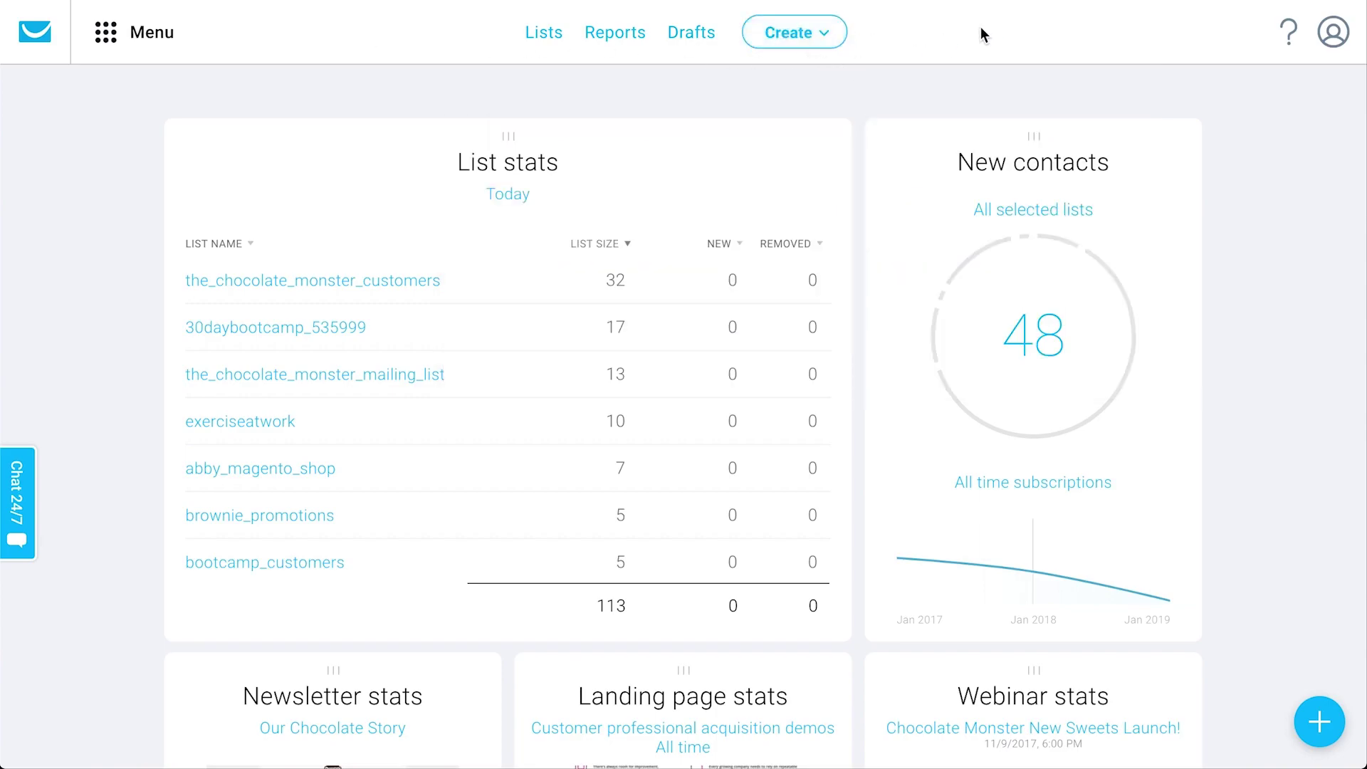
{"action": "left_click", "coordinate": [109, 33]}
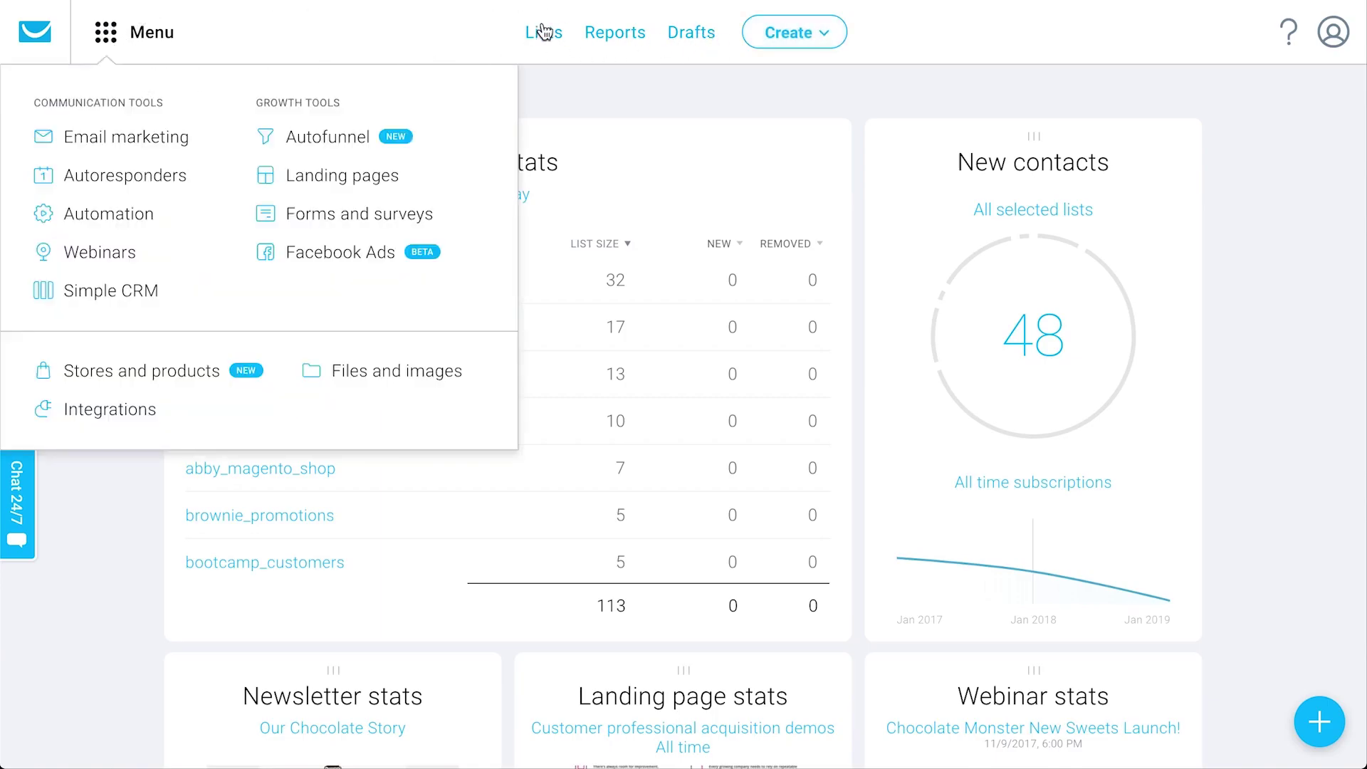
{"action": "left_click", "coordinate": [923, 49]}
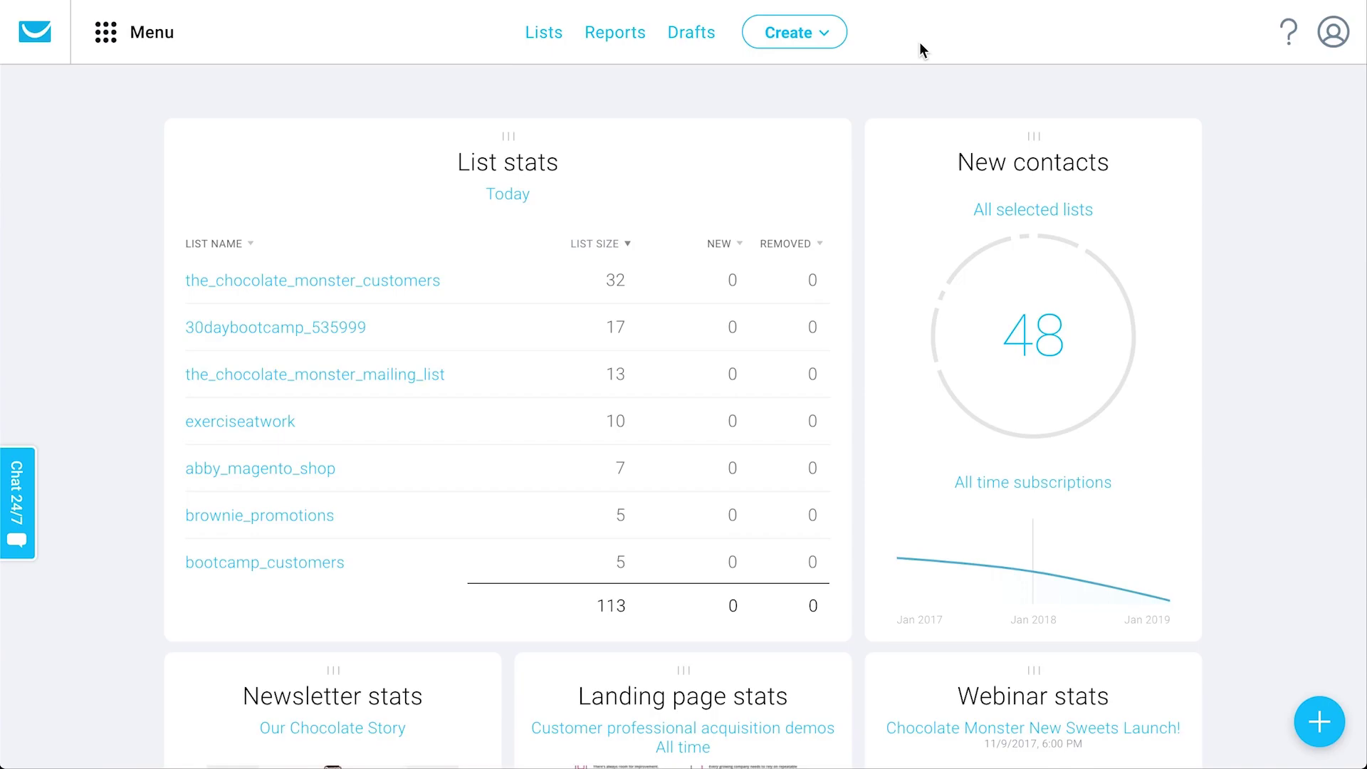
{"action": "left_click", "coordinate": [1290, 43]}
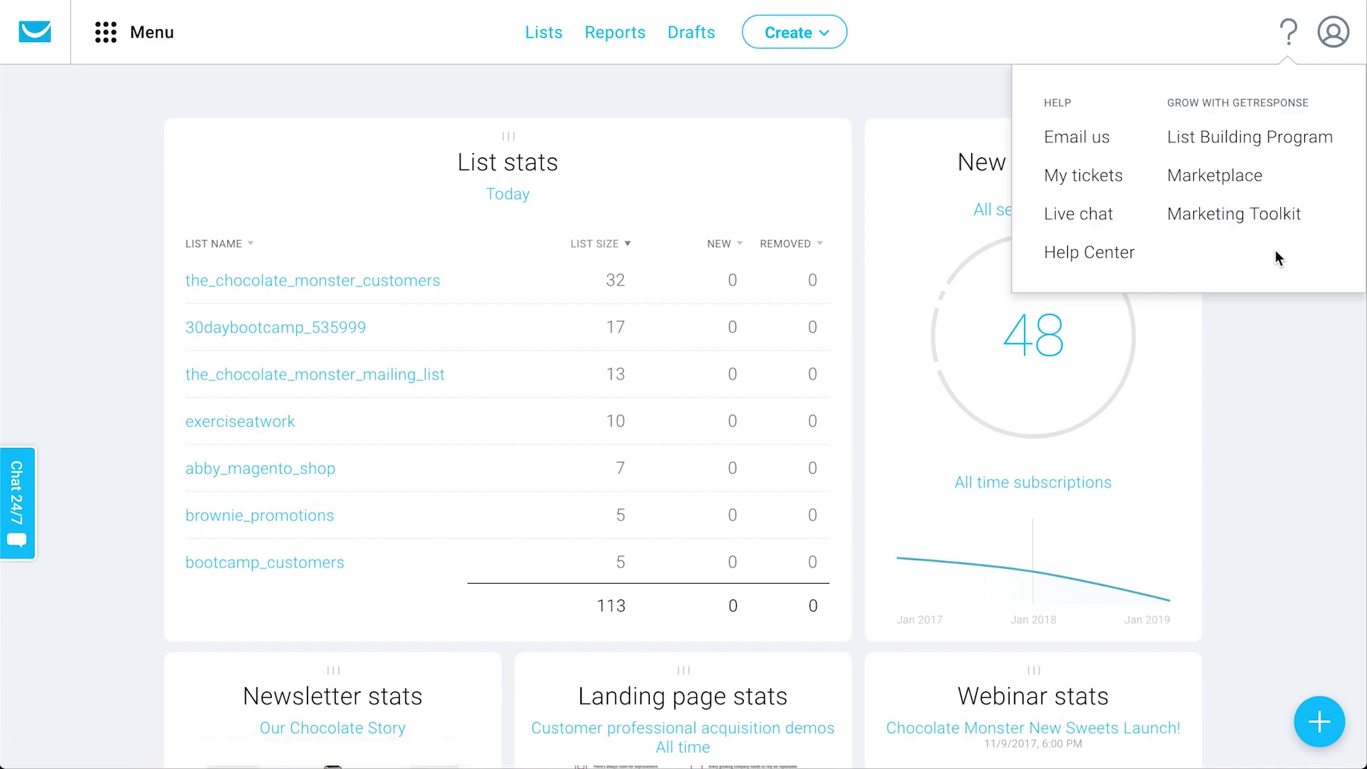
Step: Open account management and examine the email addresses and account details sections
{"action": "left_click", "coordinate": [1338, 32]}
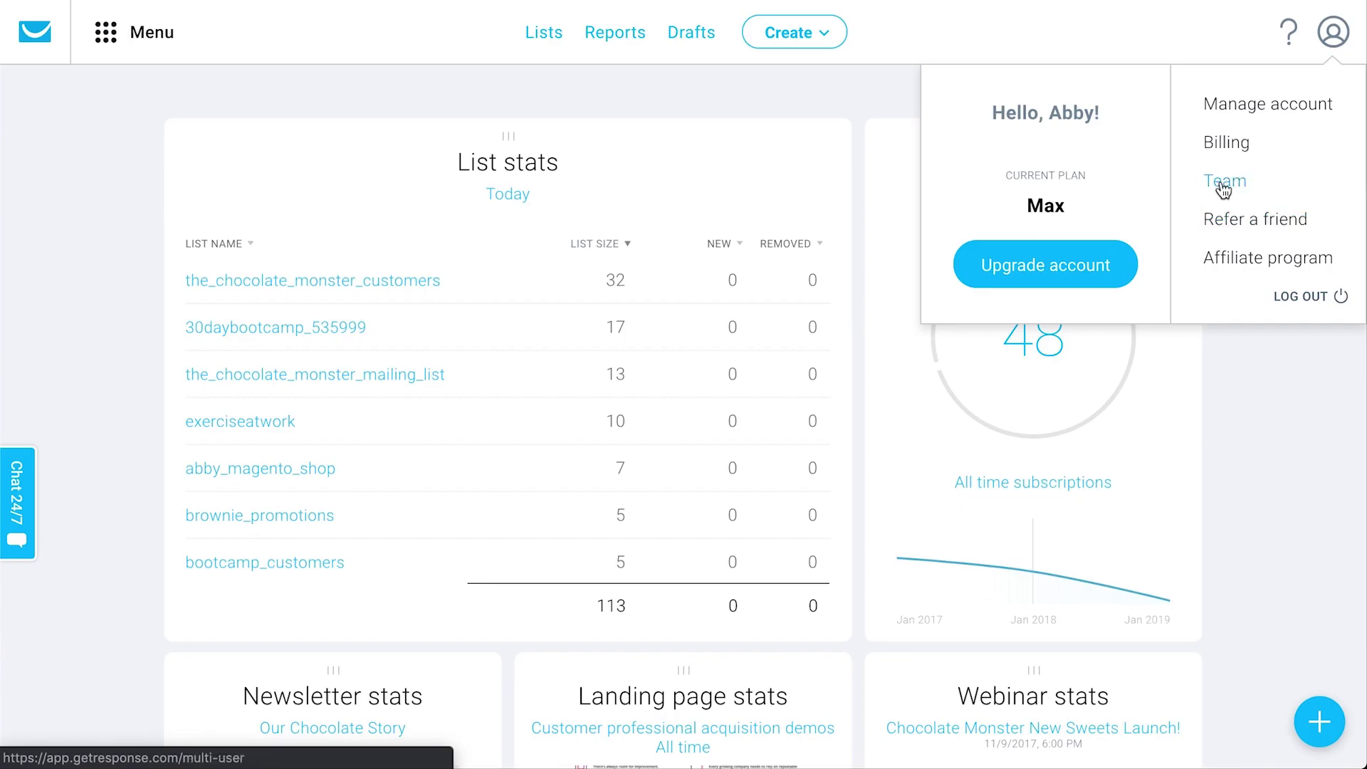
{"action": "left_click", "coordinate": [1223, 118]}
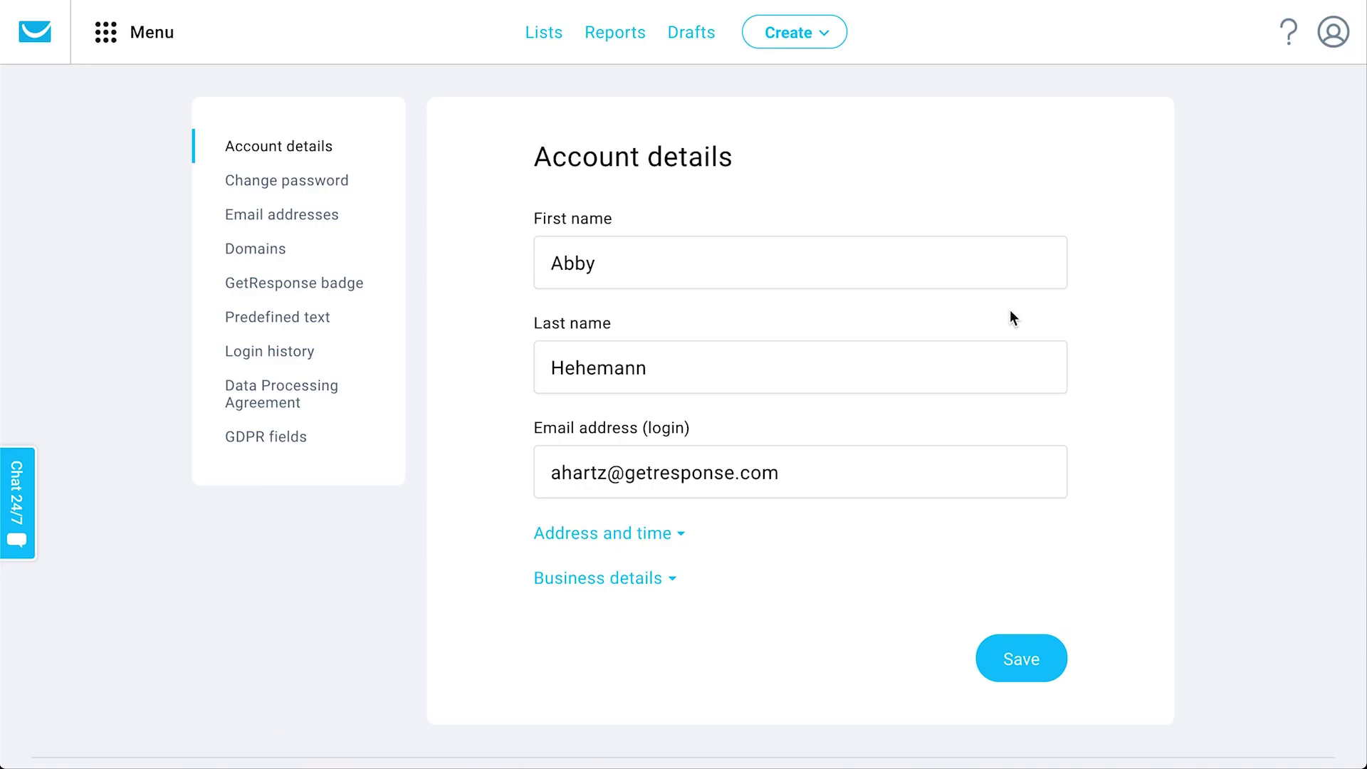
{"action": "left_click", "coordinate": [246, 216]}
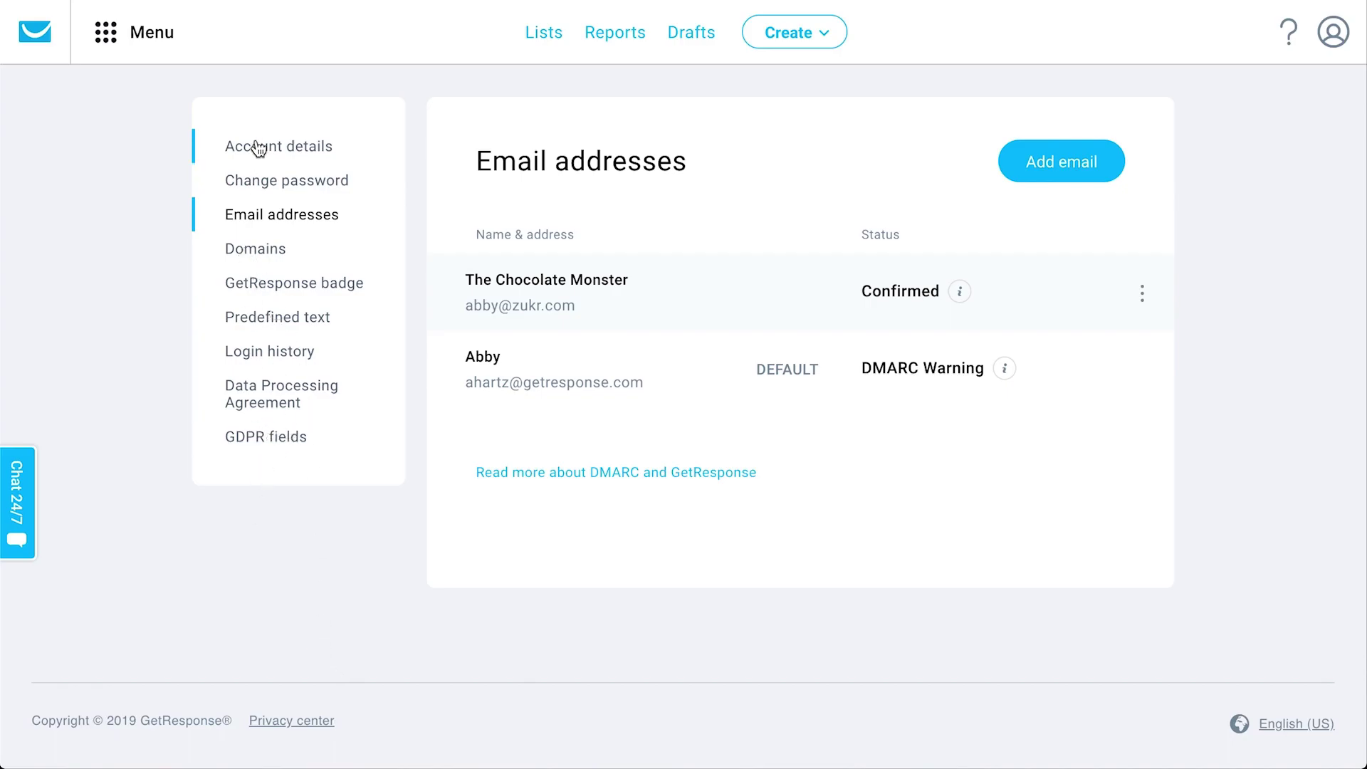
{"action": "left_click", "coordinate": [299, 145]}
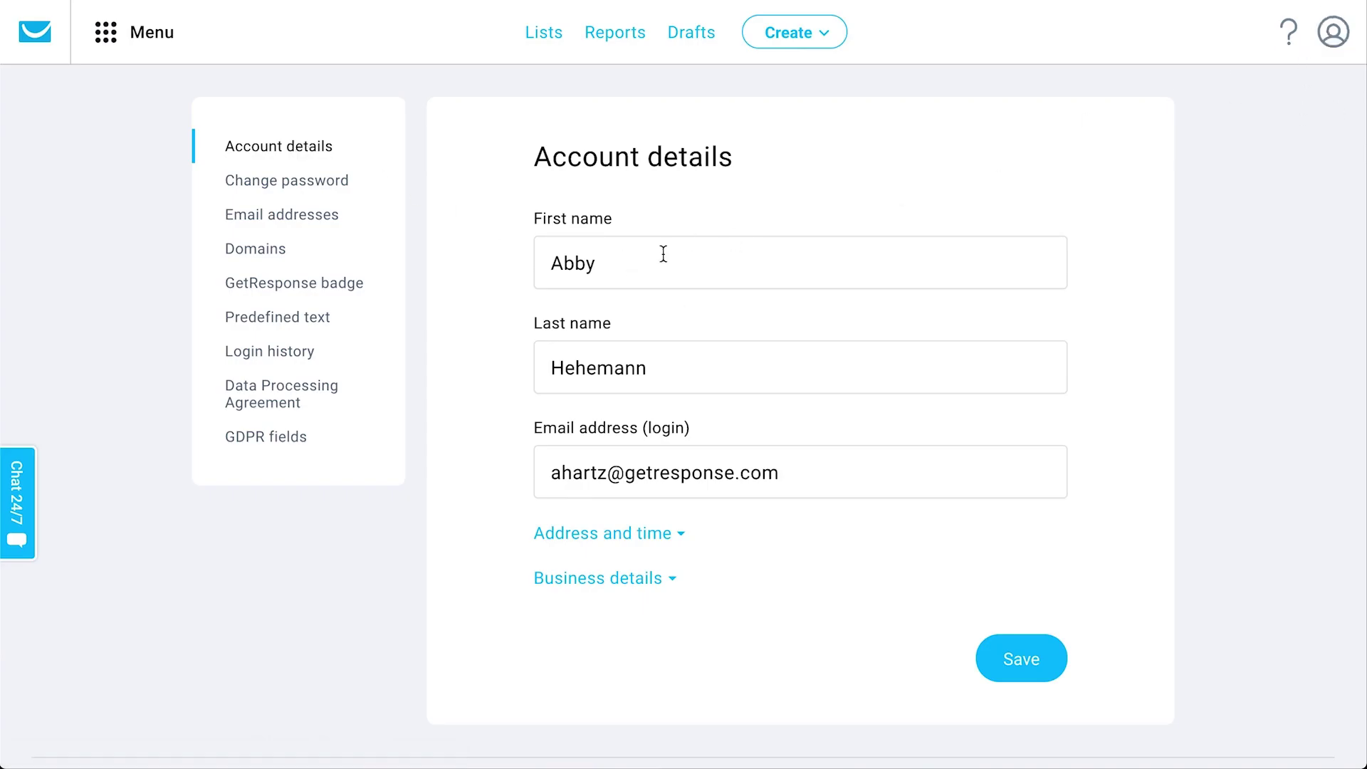
{"action": "scroll", "coordinate": [660, 242], "scroll_direction": "down", "scroll_amount": 2}
{"action": "scroll", "coordinate": [661, 242], "scroll_direction": "up", "scroll_amount": 2}
Step: Return to the dashboard and look over its statistics widgets
{"action": "left_click", "coordinate": [33, 35]}
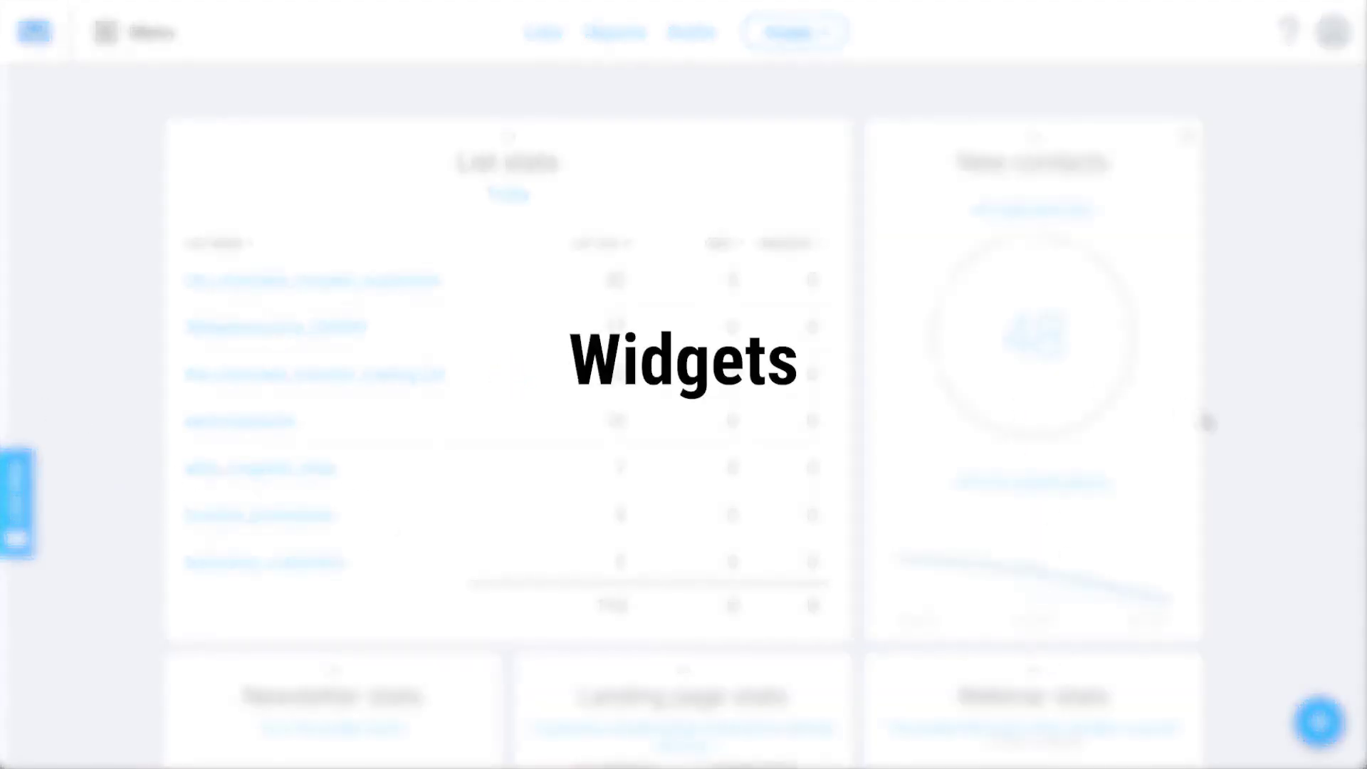
{"action": "scroll", "coordinate": [1241, 510], "scroll_direction": "down", "scroll_amount": 2}
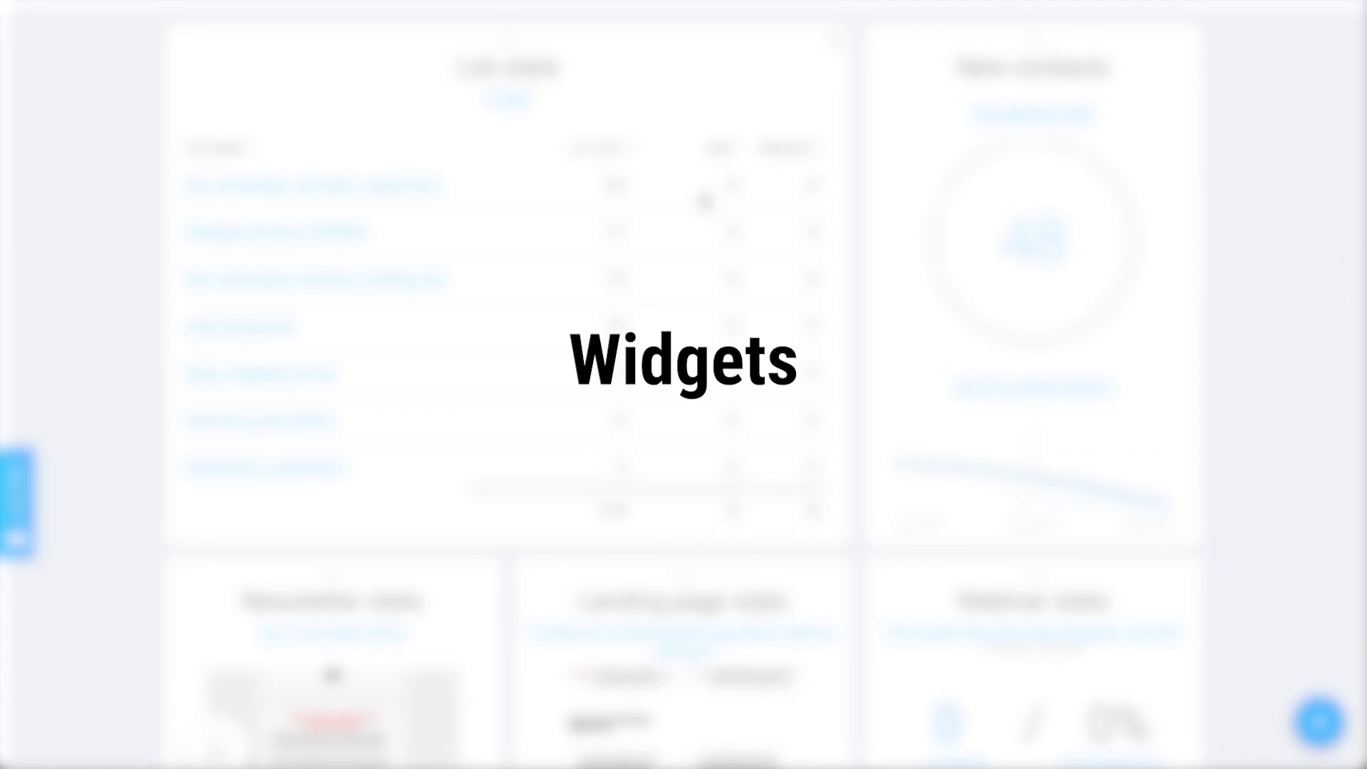
{"action": "scroll", "coordinate": [1097, 372], "scroll_direction": "up", "scroll_amount": 1}
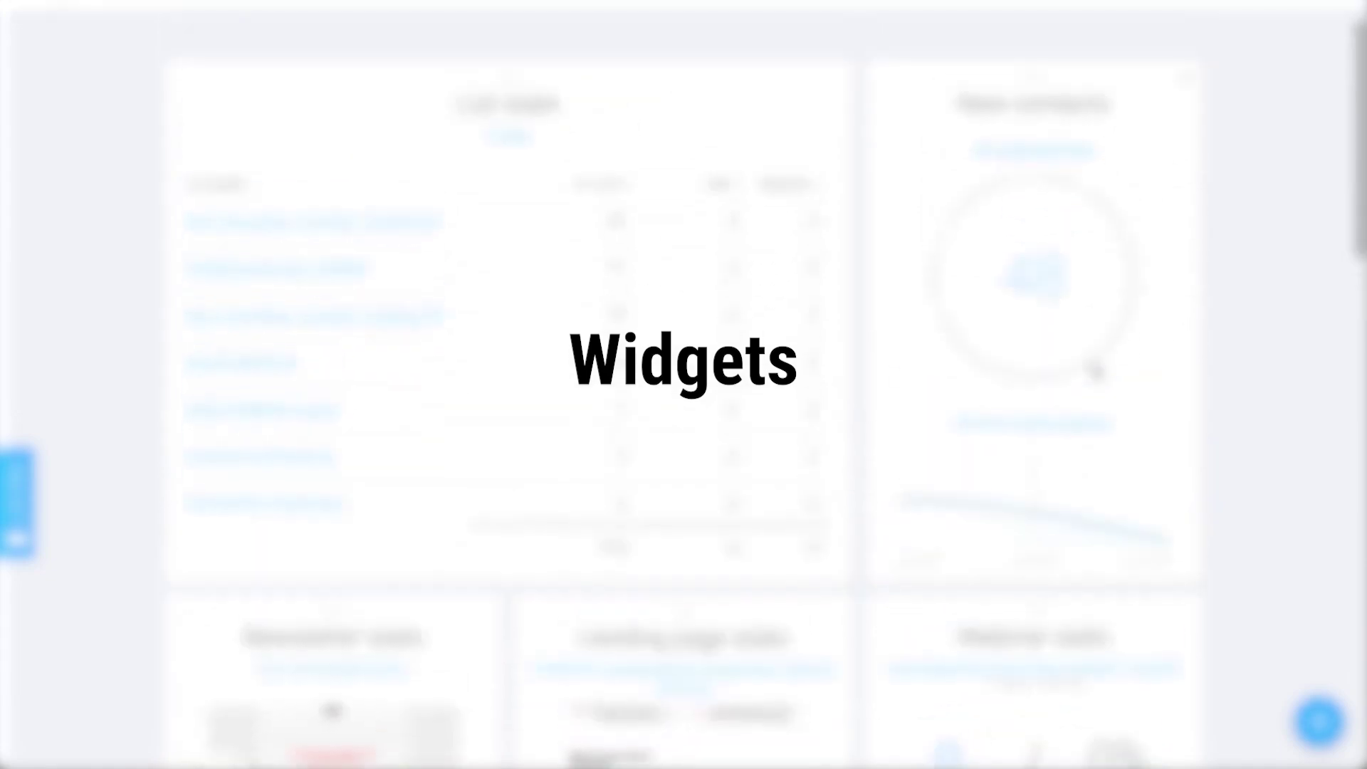
{"action": "scroll", "coordinate": [1096, 372], "scroll_direction": "up", "scroll_amount": 1}
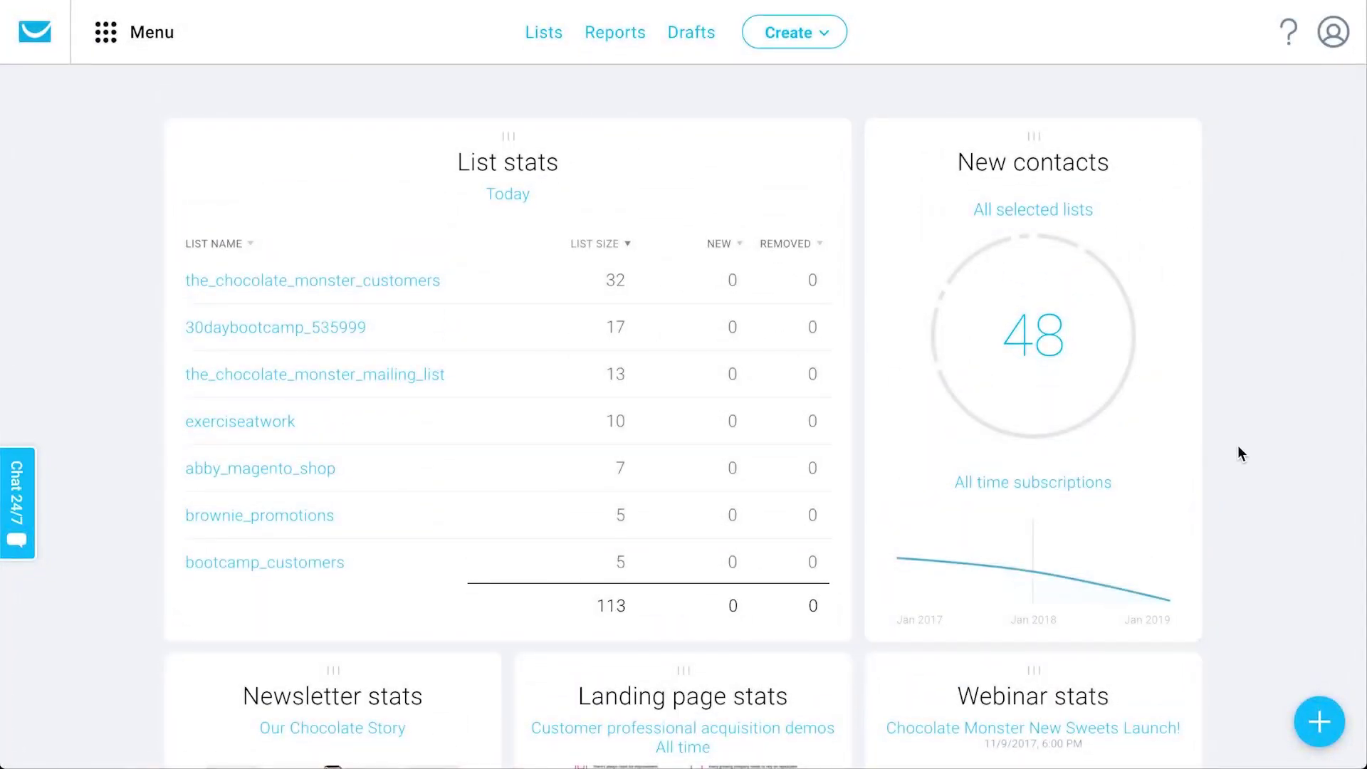
Step: Save the New contacts widget's settings without edits, and reopen them to examine the list selection before cancelling
{"action": "scroll", "coordinate": [1238, 447], "scroll_direction": "down", "scroll_amount": 1}
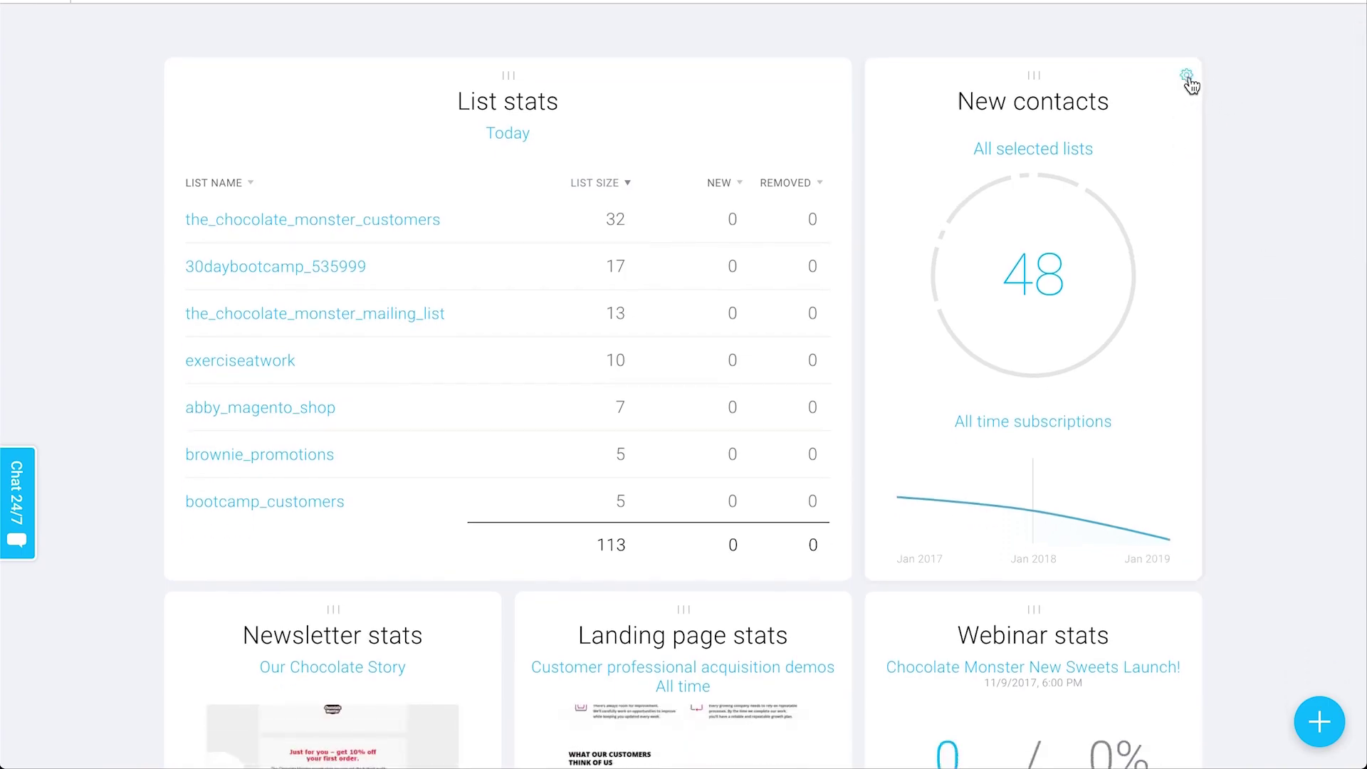
{"action": "left_click", "coordinate": [1186, 77]}
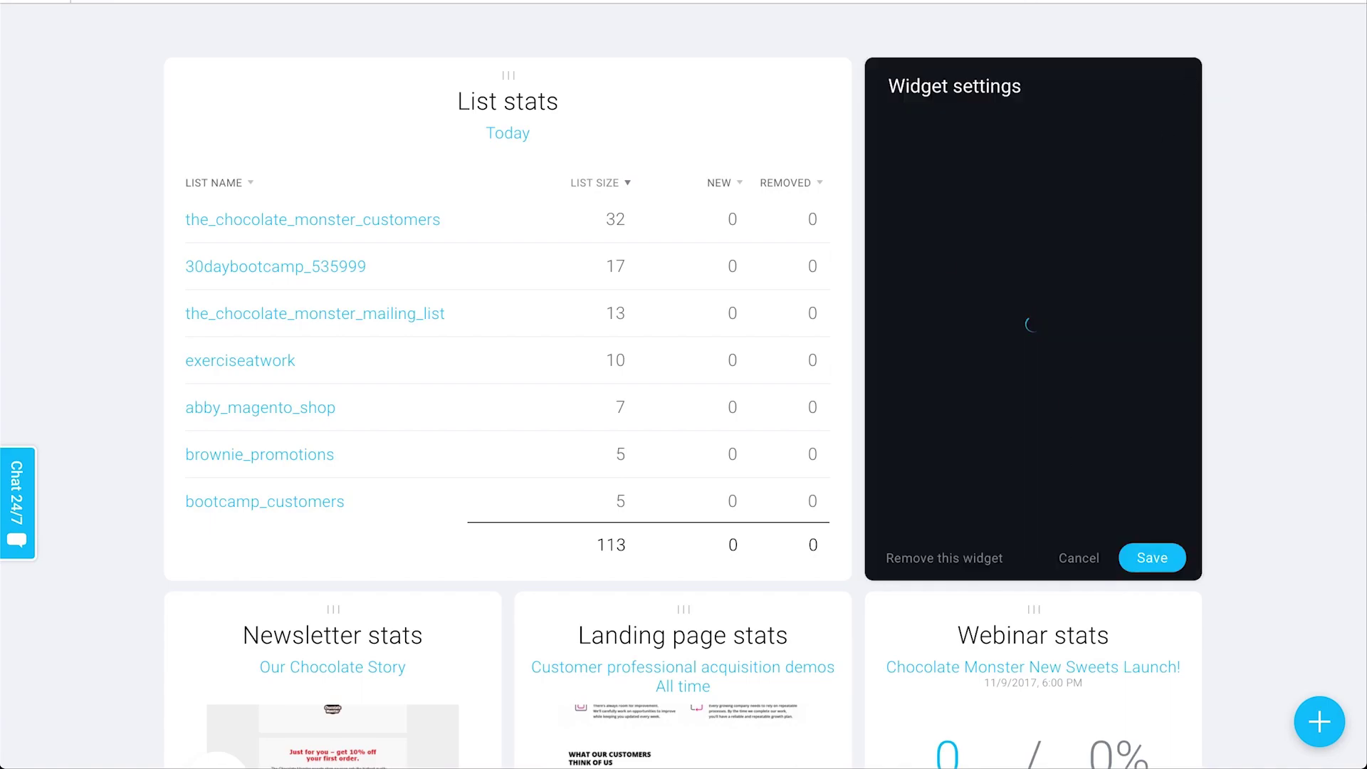
{"action": "left_click", "coordinate": [1151, 558]}
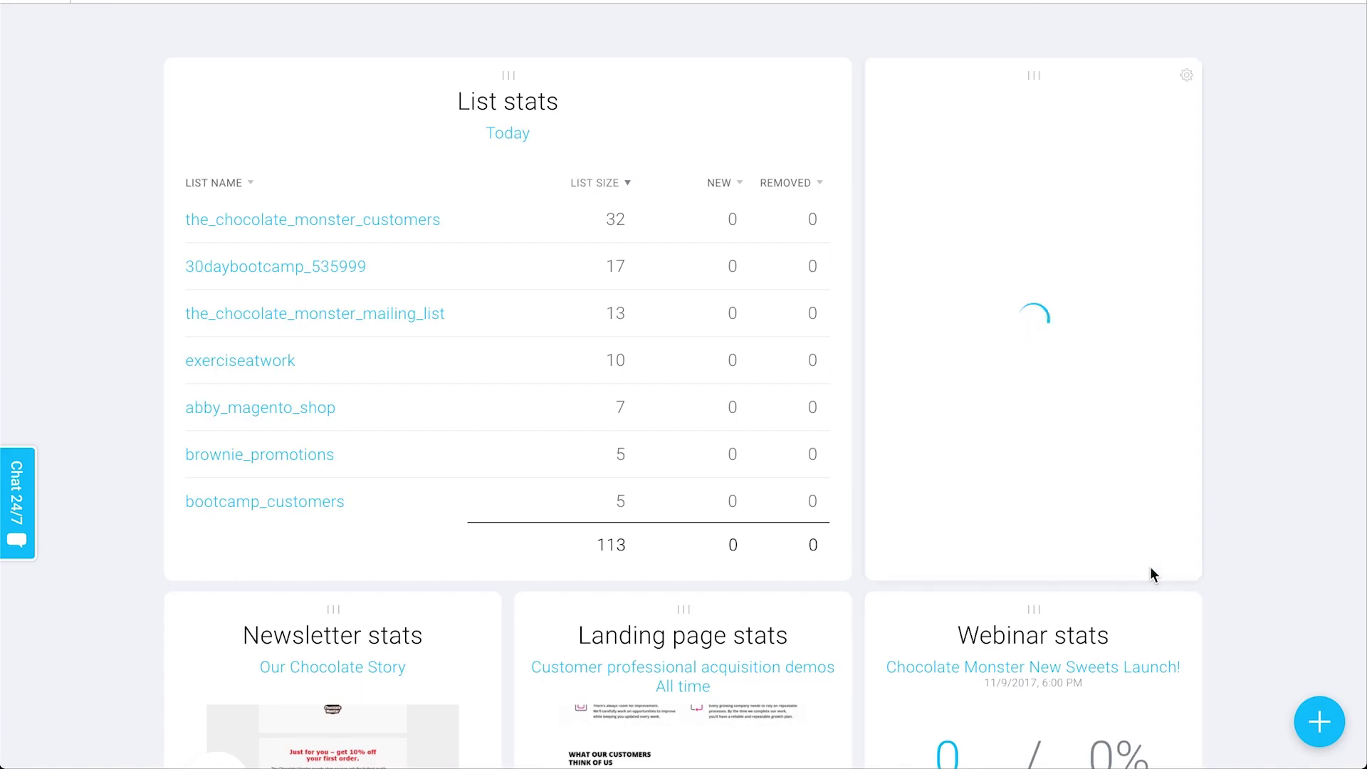
{"action": "left_click", "coordinate": [1185, 78]}
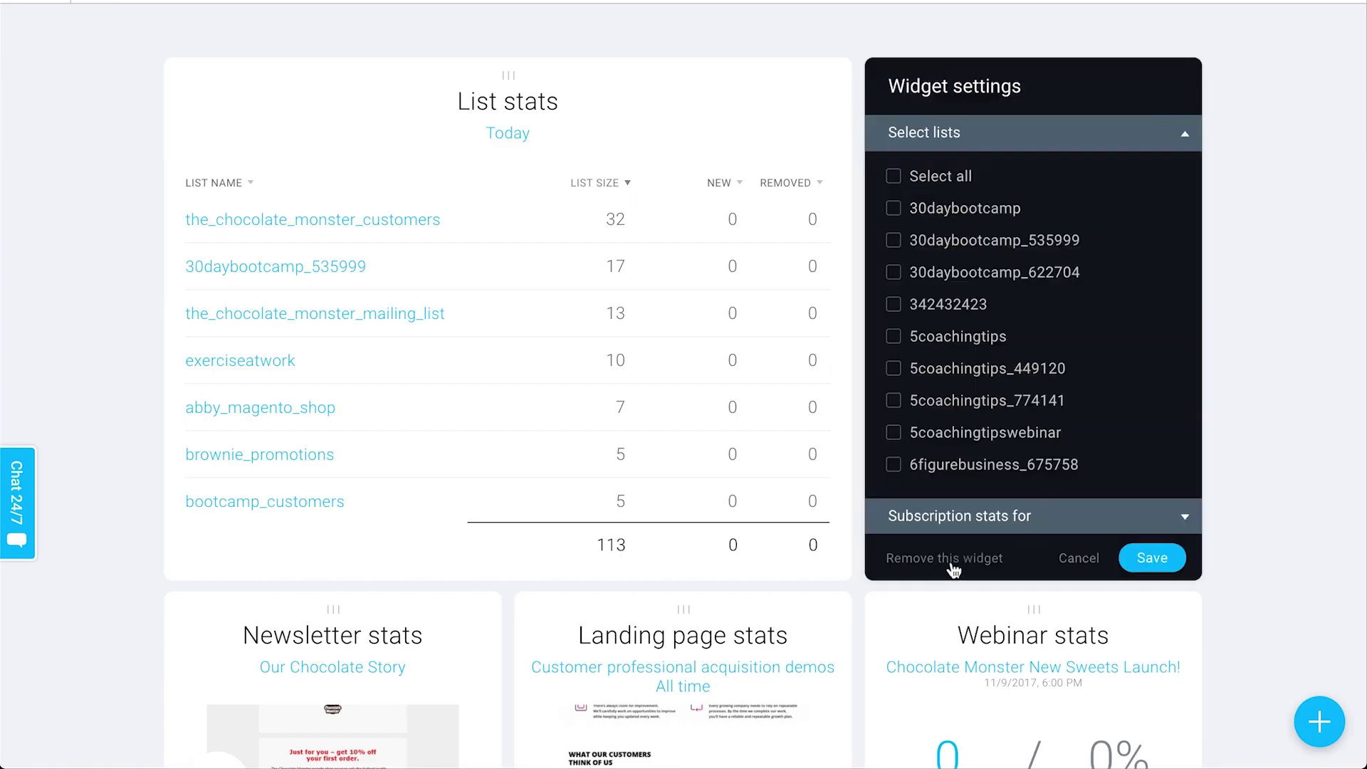
{"action": "left_click", "coordinate": [1076, 560]}
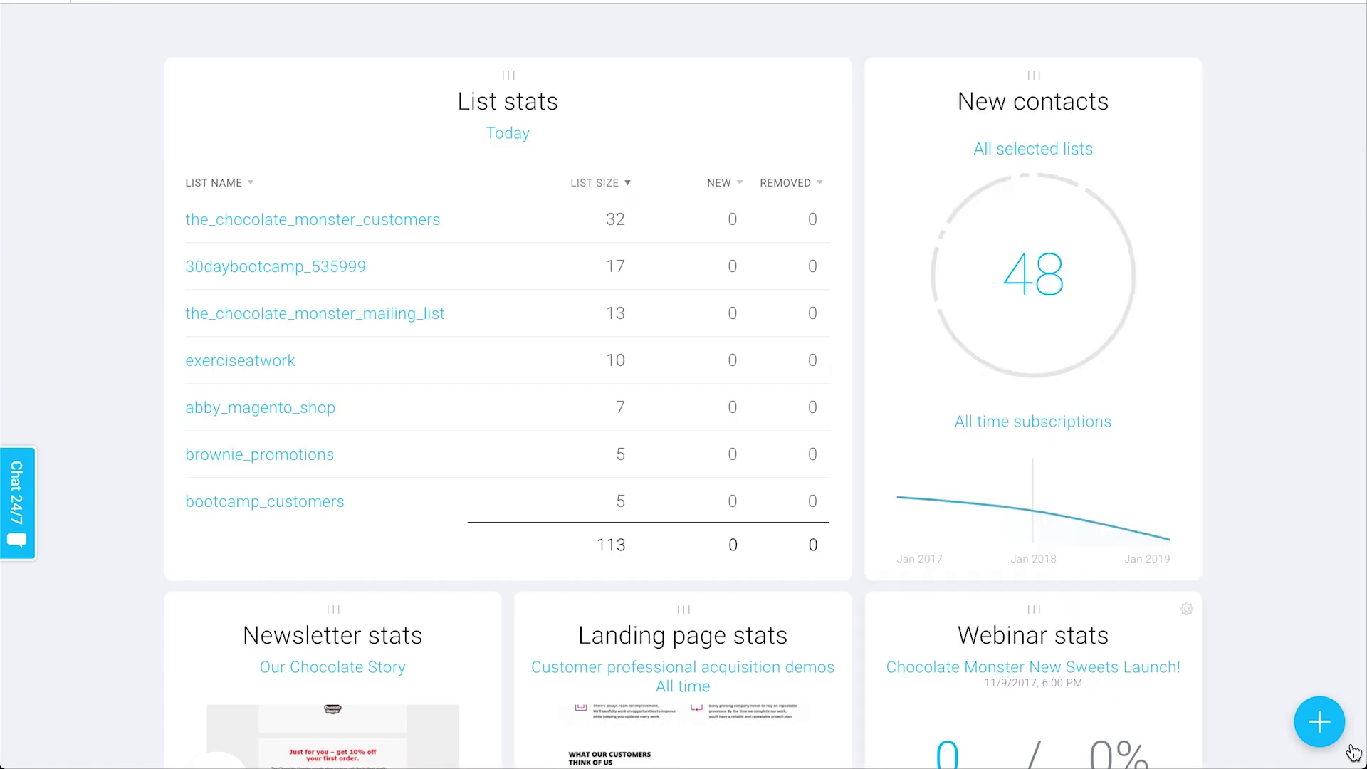
Step: Browse the widget library for available dashboard widgets and close it without adding any
{"action": "left_click", "coordinate": [1282, 719]}
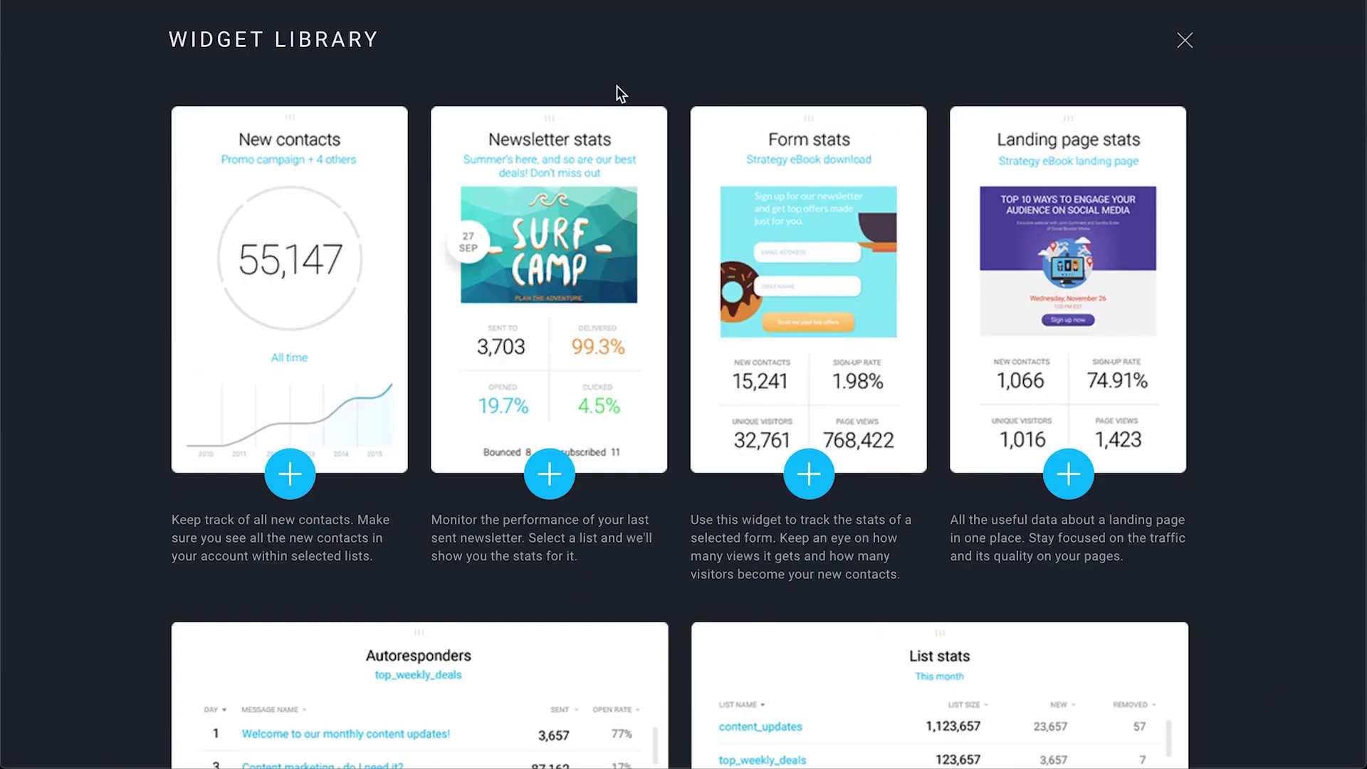
{"action": "scroll", "coordinate": [928, 276], "scroll_direction": "down", "scroll_amount": 15}
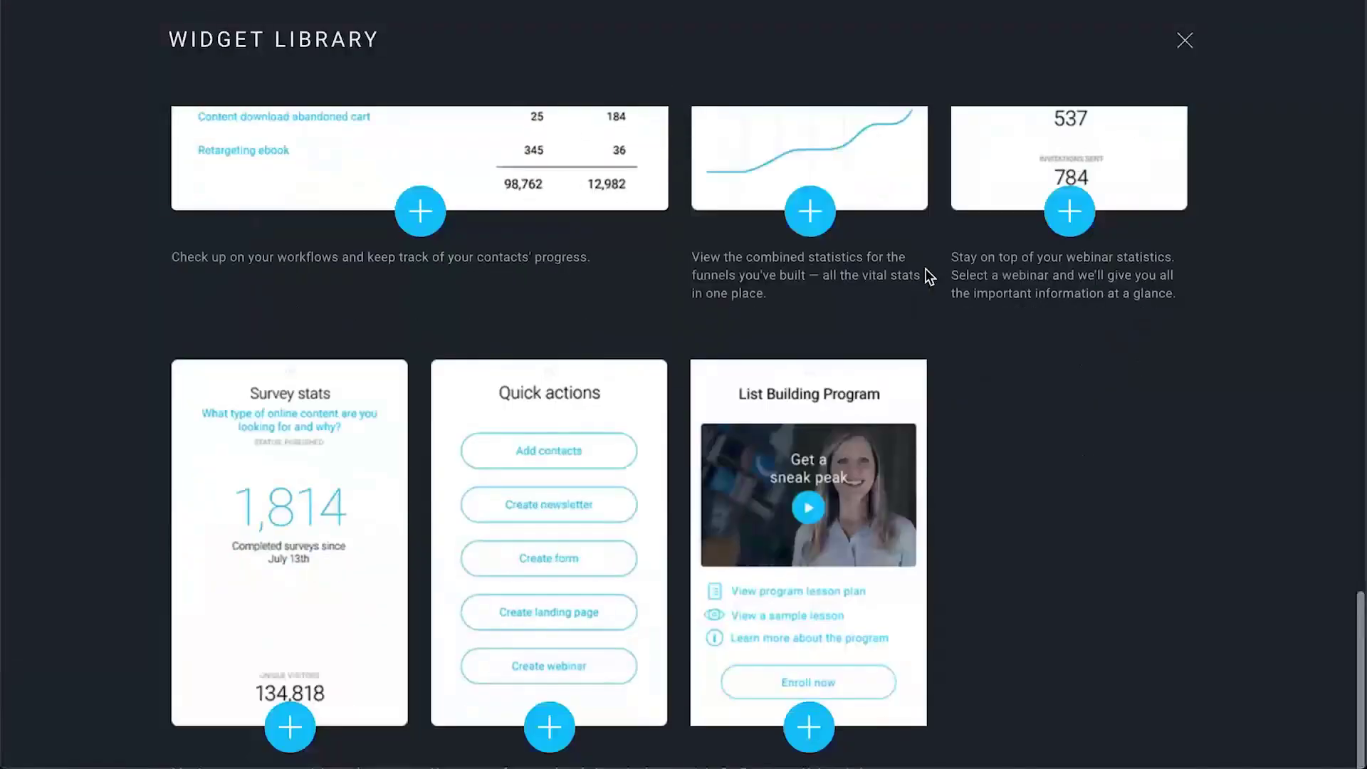
{"action": "scroll", "coordinate": [928, 276], "scroll_direction": "up", "scroll_amount": 8}
{"action": "scroll", "coordinate": [926, 276], "scroll_direction": "up", "scroll_amount": 7}
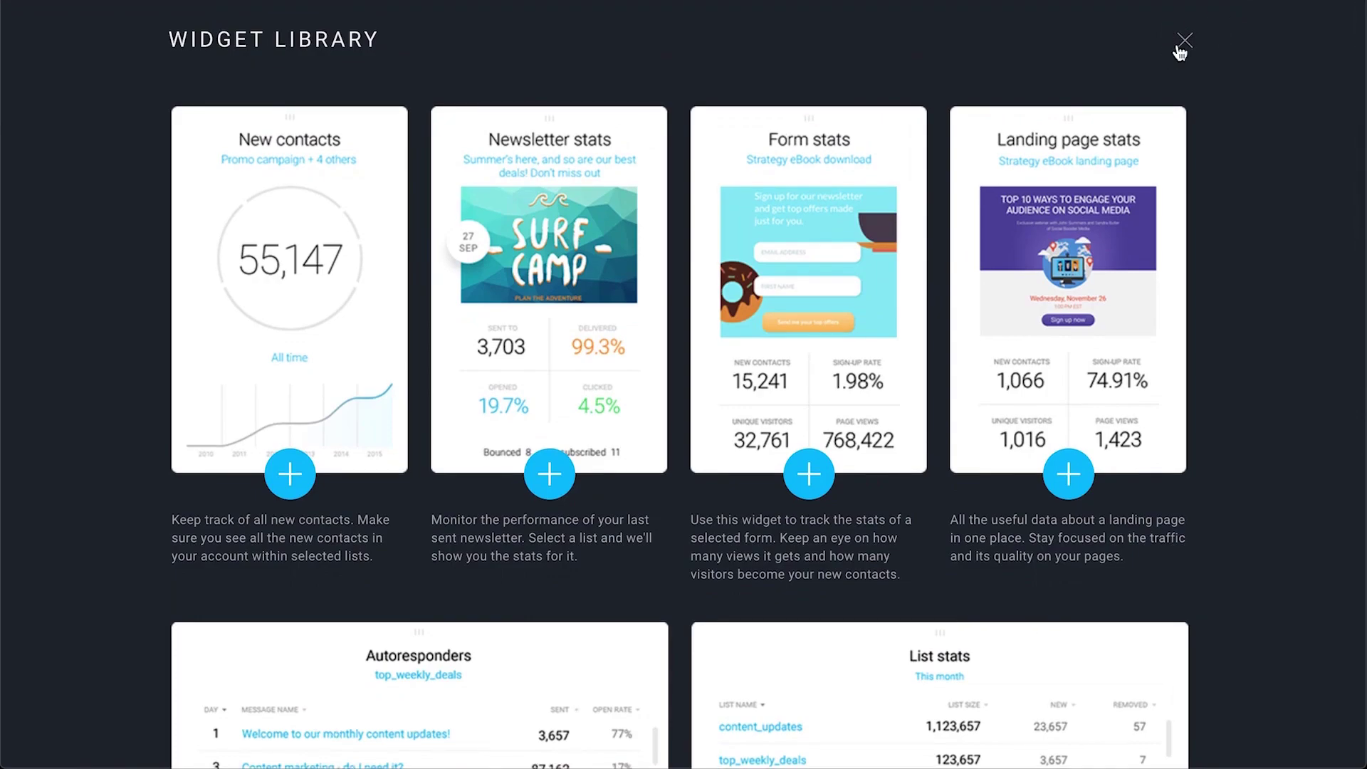
{"action": "left_click", "coordinate": [1180, 44]}
Step: Look through the dashboard's remaining widgets, including Newsletter stats, Form stats, Quick actions and Total funnel stats
{"action": "scroll", "coordinate": [1093, 464], "scroll_direction": "down", "scroll_amount": 1}
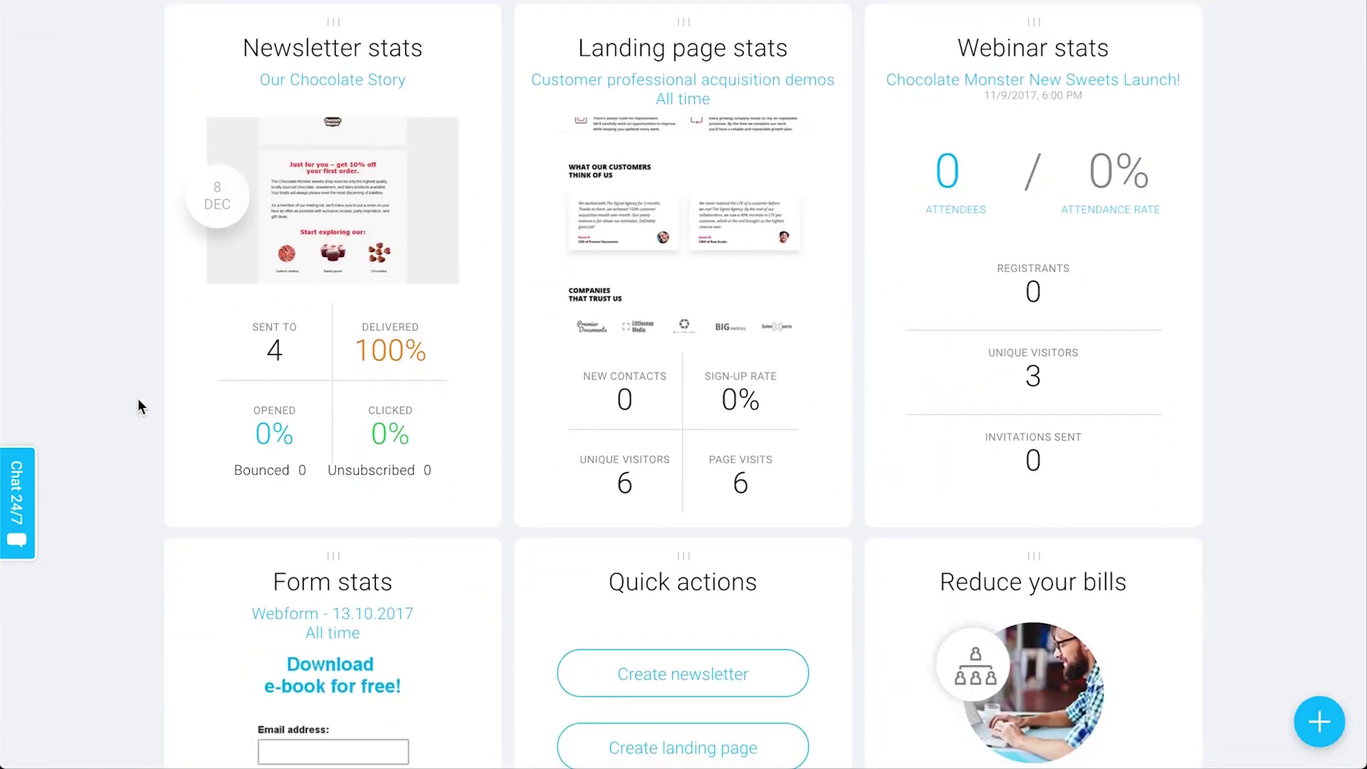
{"action": "scroll", "coordinate": [207, 426], "scroll_direction": "down", "scroll_amount": 3}
{"action": "scroll", "coordinate": [660, 222], "scroll_direction": "up", "scroll_amount": 2}
{"action": "scroll", "coordinate": [619, 470], "scroll_direction": "down", "scroll_amount": 4}
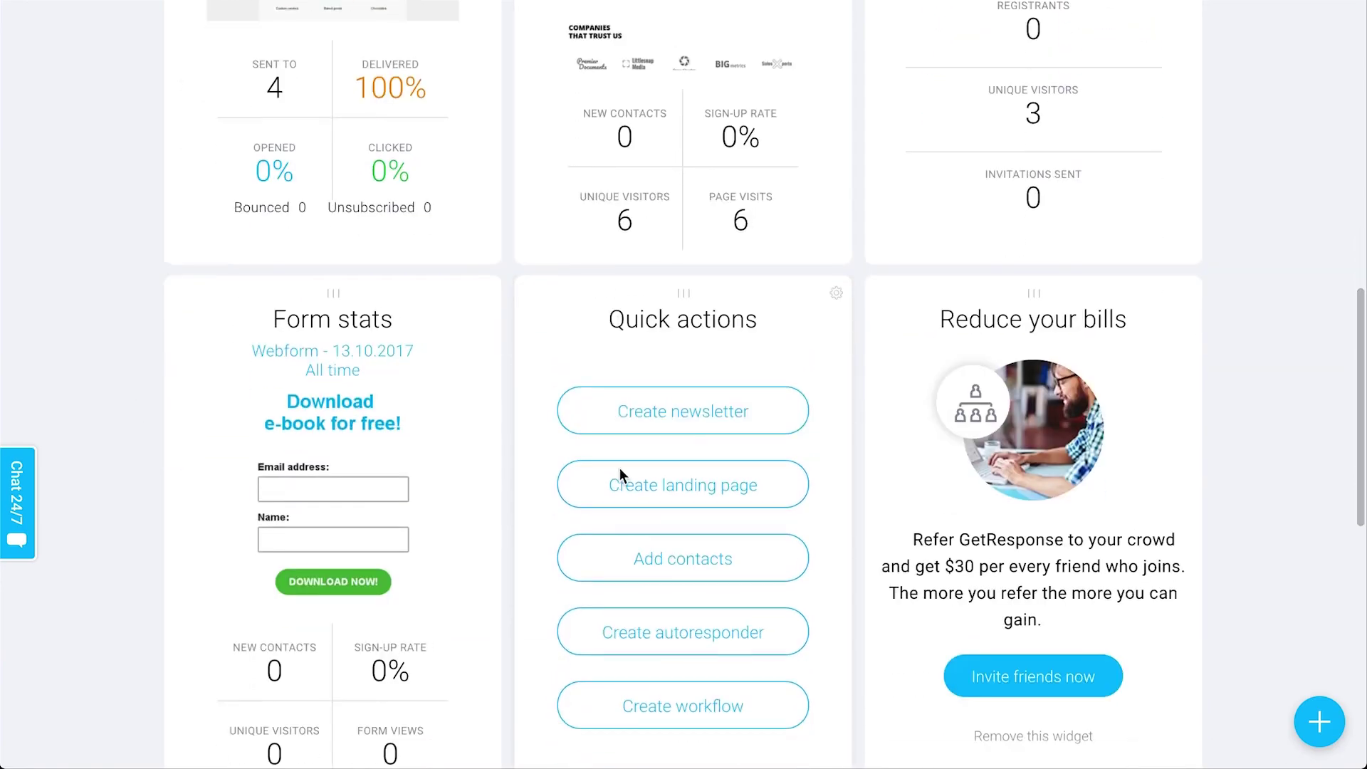
{"action": "scroll", "coordinate": [703, 584], "scroll_direction": "up", "scroll_amount": 1}
{"action": "scroll", "coordinate": [703, 584], "scroll_direction": "down", "scroll_amount": 2}
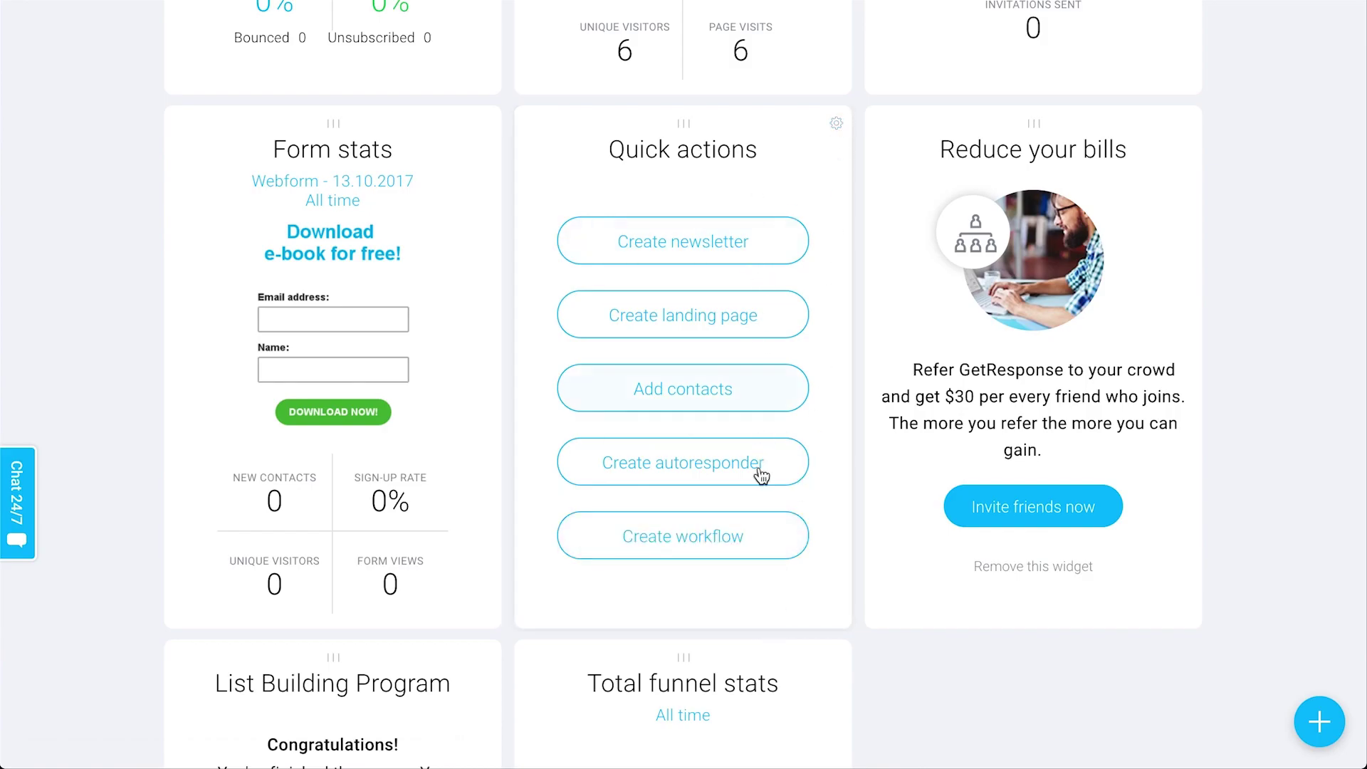
{"action": "scroll", "coordinate": [730, 601], "scroll_direction": "down", "scroll_amount": 3}
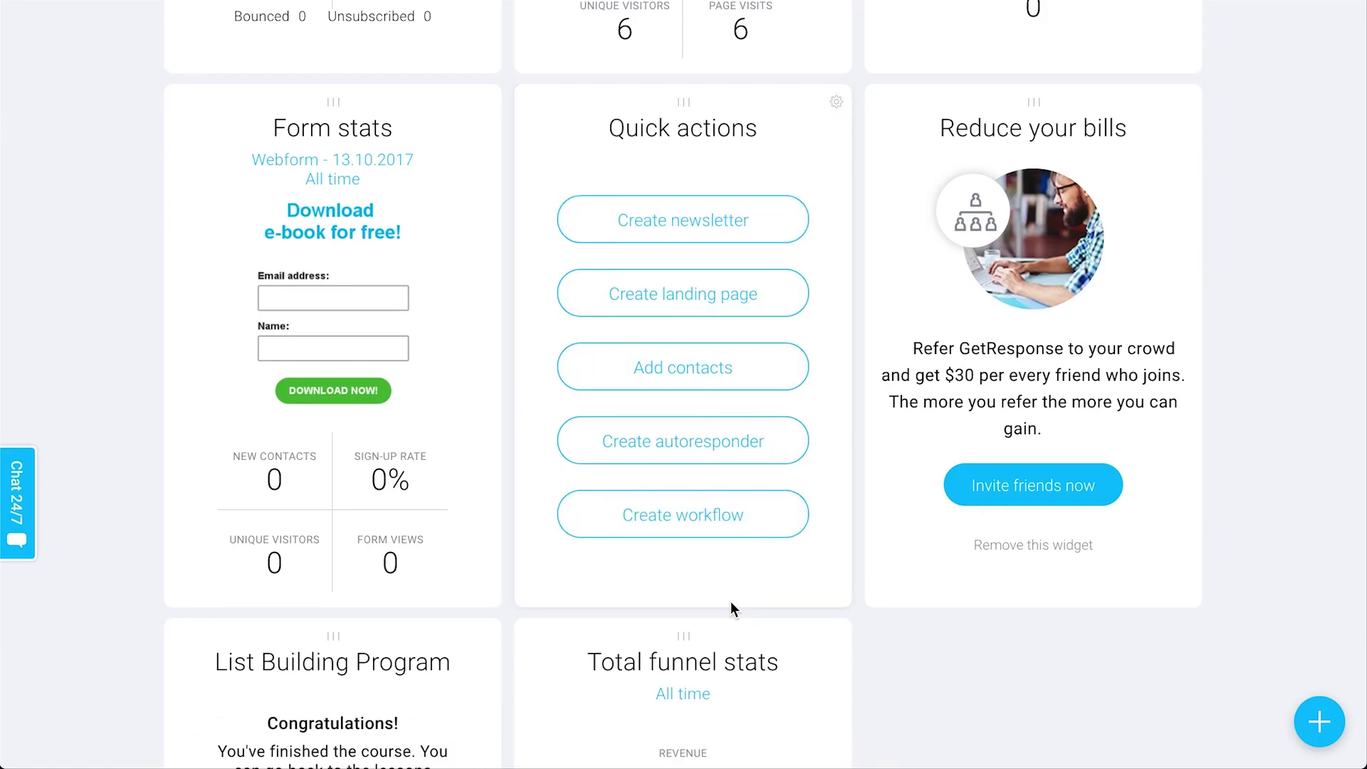
{"action": "scroll", "coordinate": [961, 677], "scroll_direction": "up", "scroll_amount": 10}
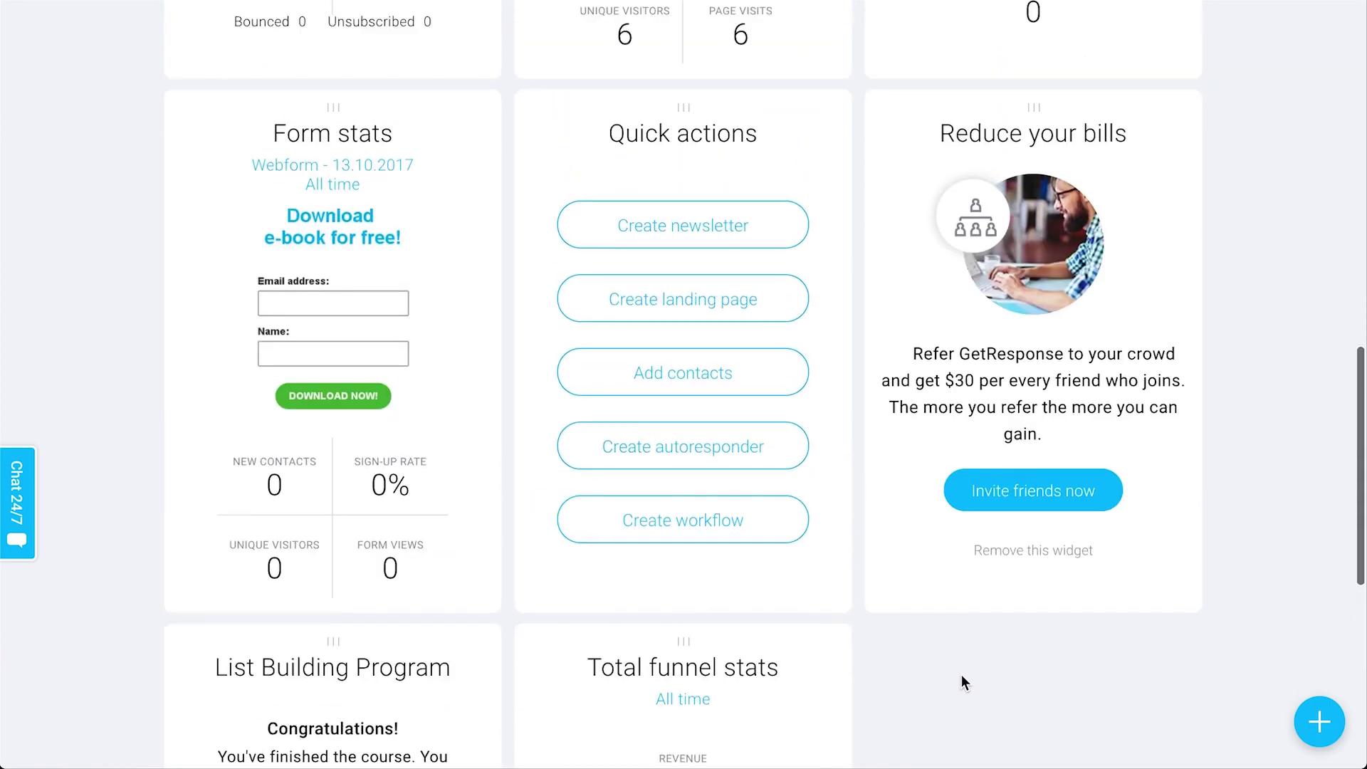
{"action": "scroll", "coordinate": [961, 673], "scroll_direction": "up", "scroll_amount": 10}
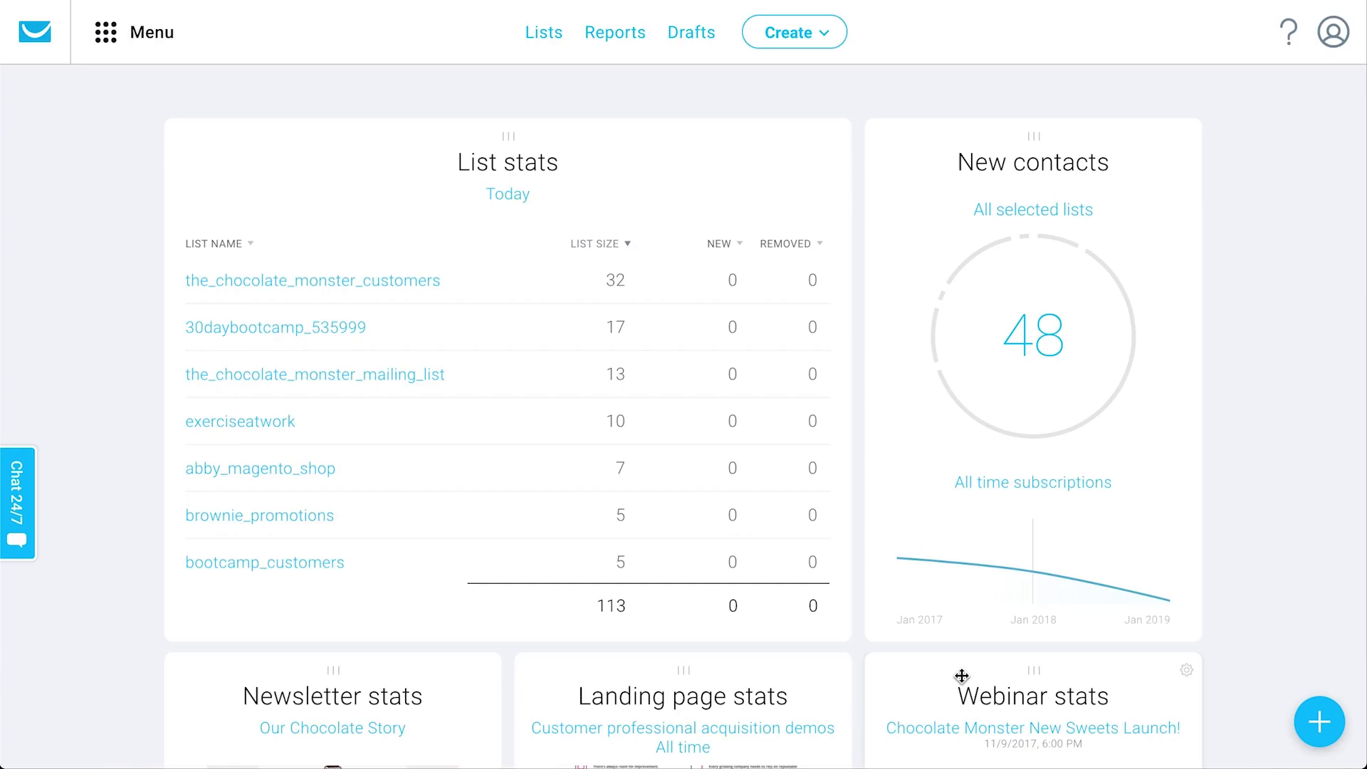
Step: Open the contact lists page and examine the actions available for the businessconsulting and quicksaleebook lists
{"action": "left_click", "coordinate": [547, 45]}
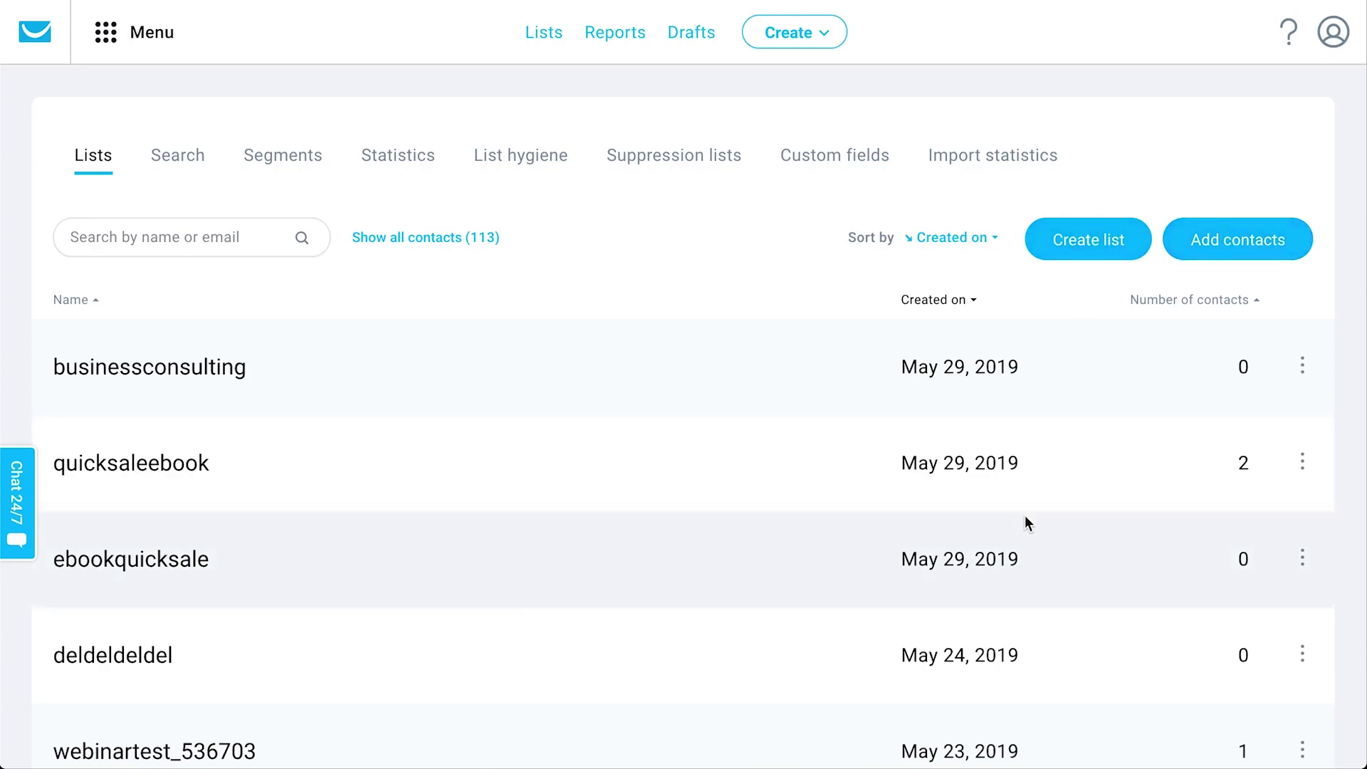
{"action": "left_click", "coordinate": [1302, 366]}
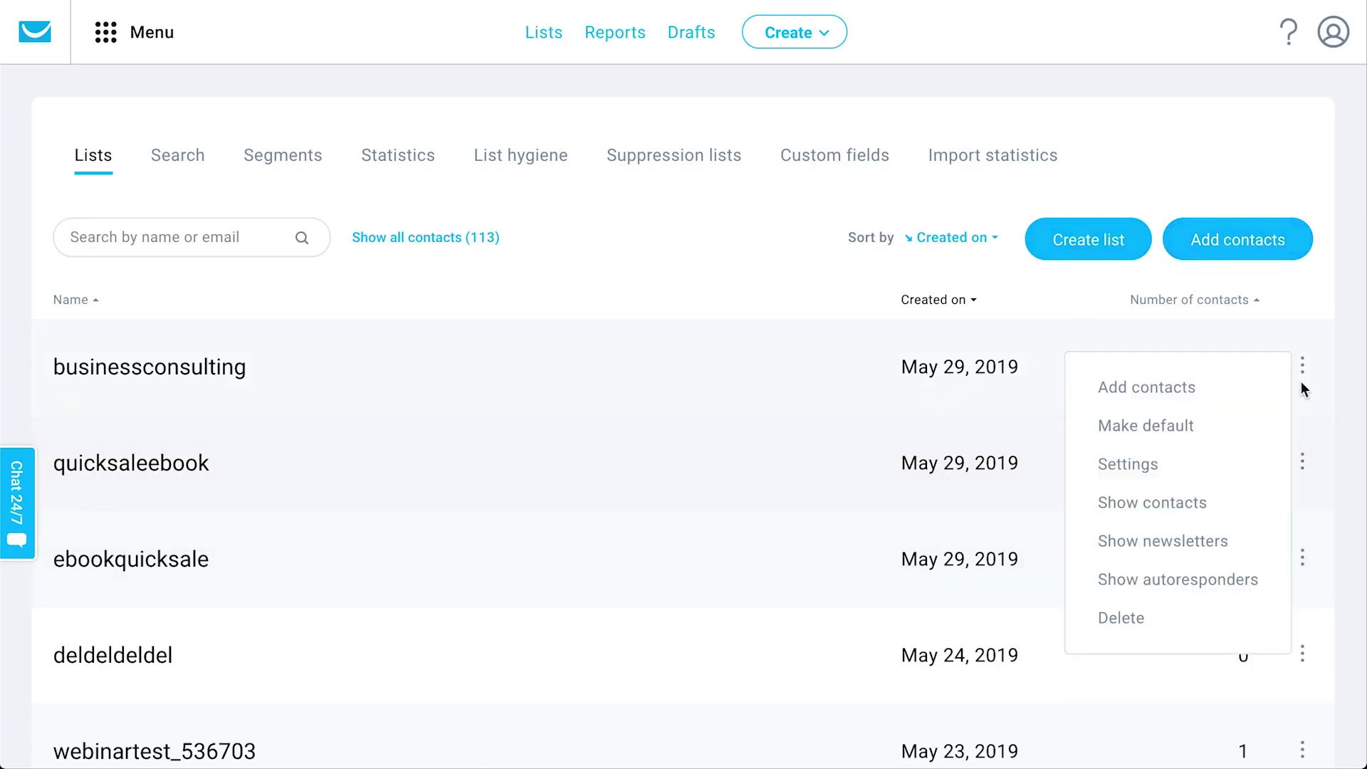
{"action": "left_click", "coordinate": [1301, 368]}
{"action": "left_click", "coordinate": [1302, 463]}
{"action": "left_click", "coordinate": [1302, 370]}
{"action": "left_click", "coordinate": [1302, 463]}
{"action": "scroll", "coordinate": [1302, 463], "scroll_direction": "down", "scroll_amount": 1}
{"action": "left_click", "coordinate": [1302, 410]}
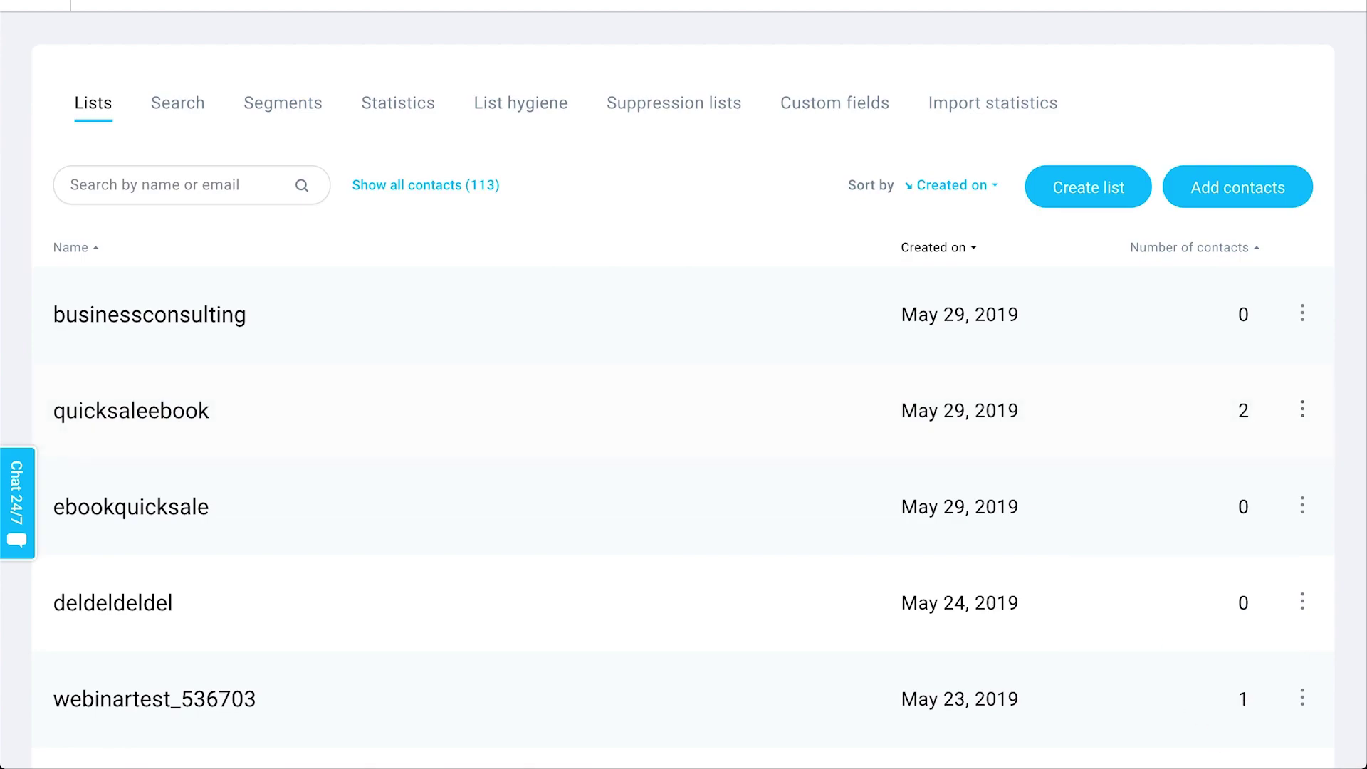
Step: Open the advanced contact search and examine the choices in its list and subscription date filters without changing them
{"action": "scroll", "coordinate": [1220, 531], "scroll_direction": "up", "scroll_amount": 1}
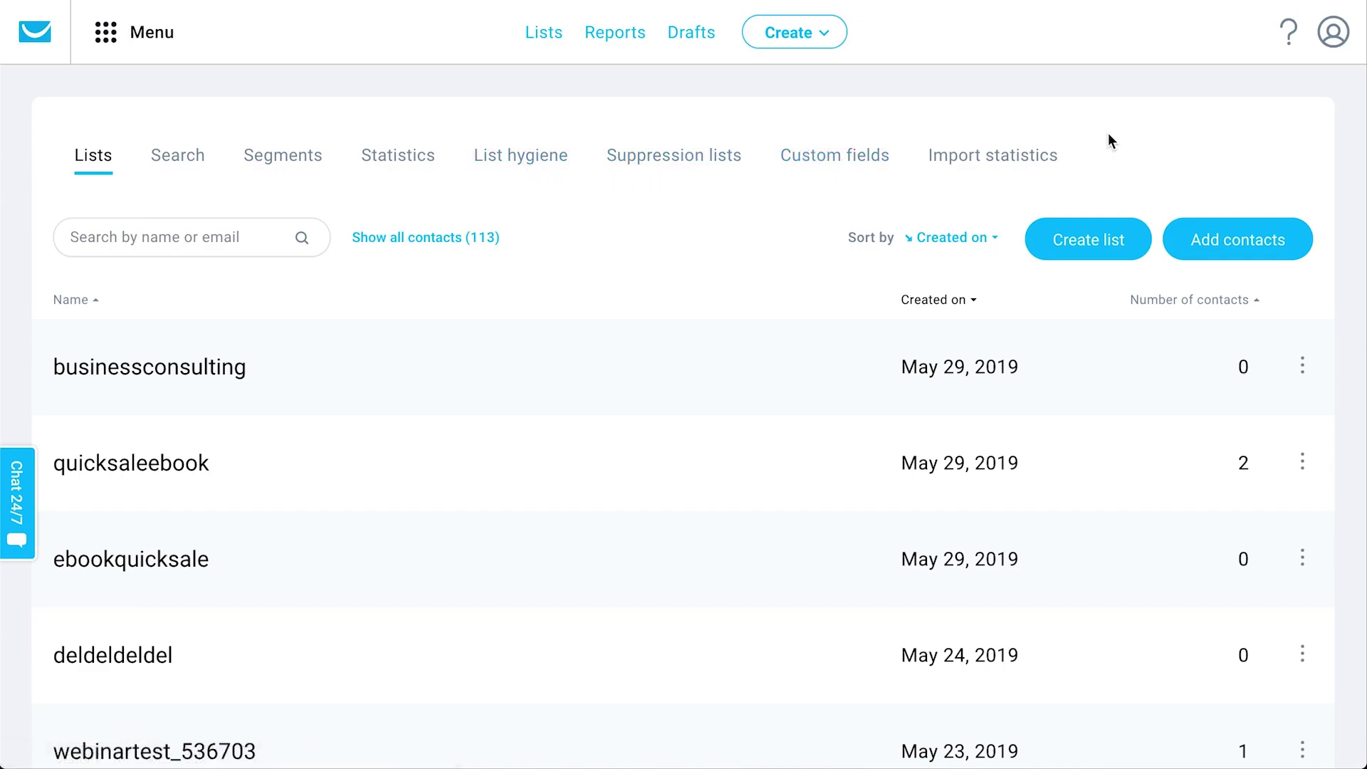
{"action": "left_click", "coordinate": [202, 168]}
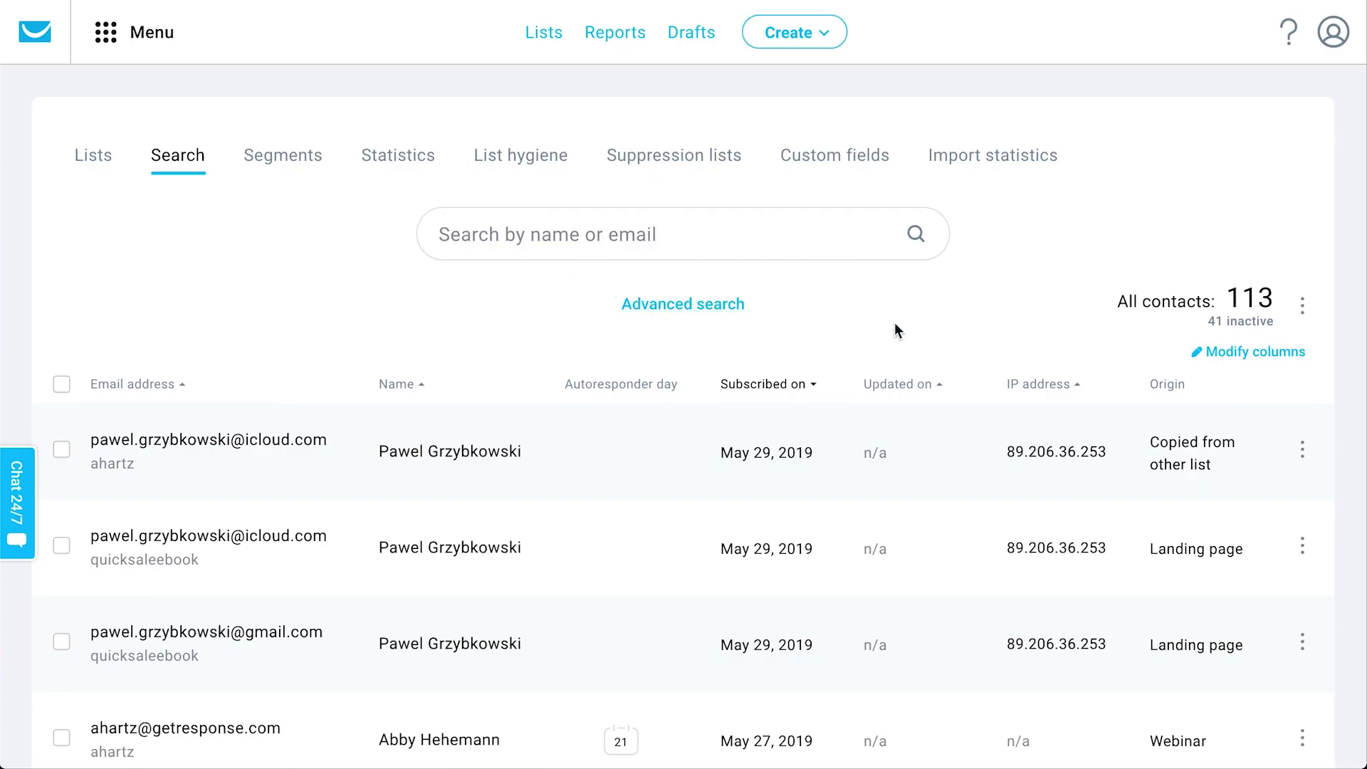
{"action": "scroll", "coordinate": [962, 334], "scroll_direction": "down", "scroll_amount": 2}
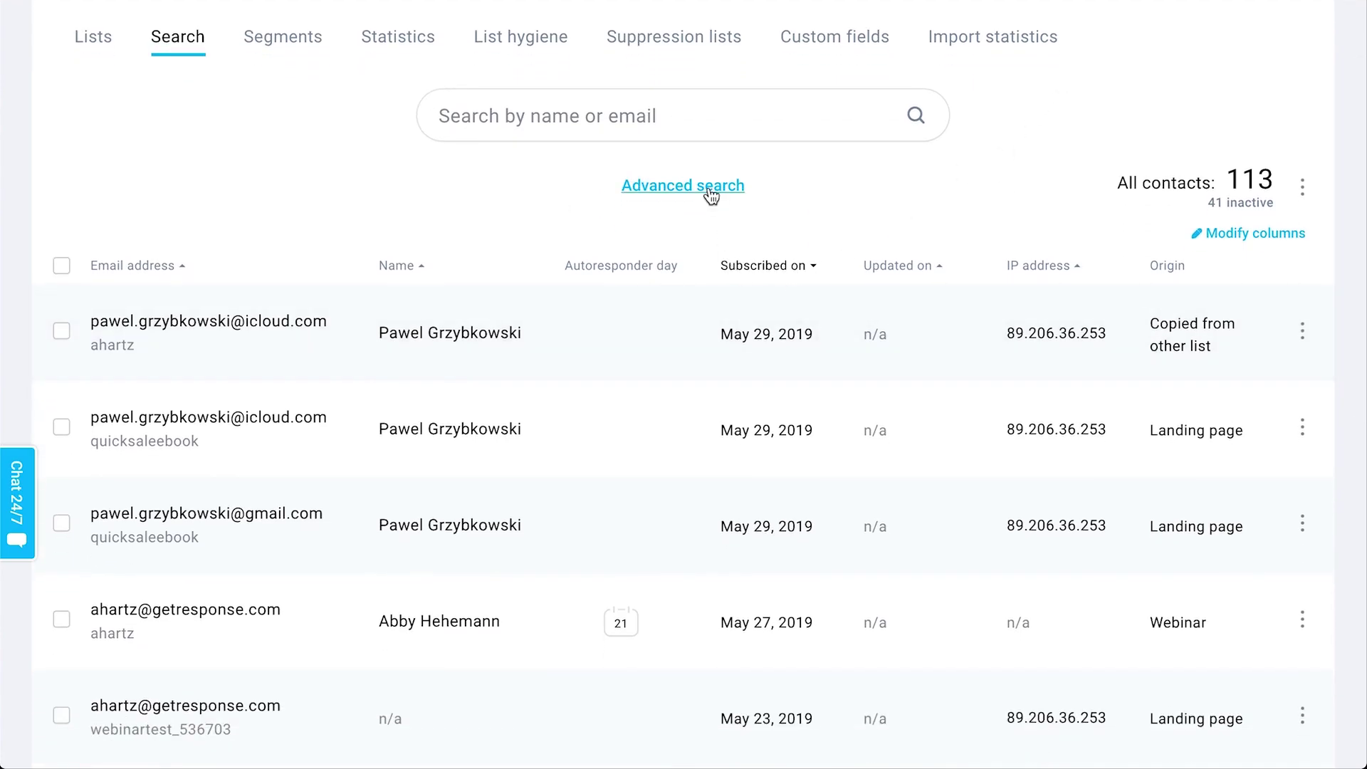
{"action": "left_click", "coordinate": [710, 189]}
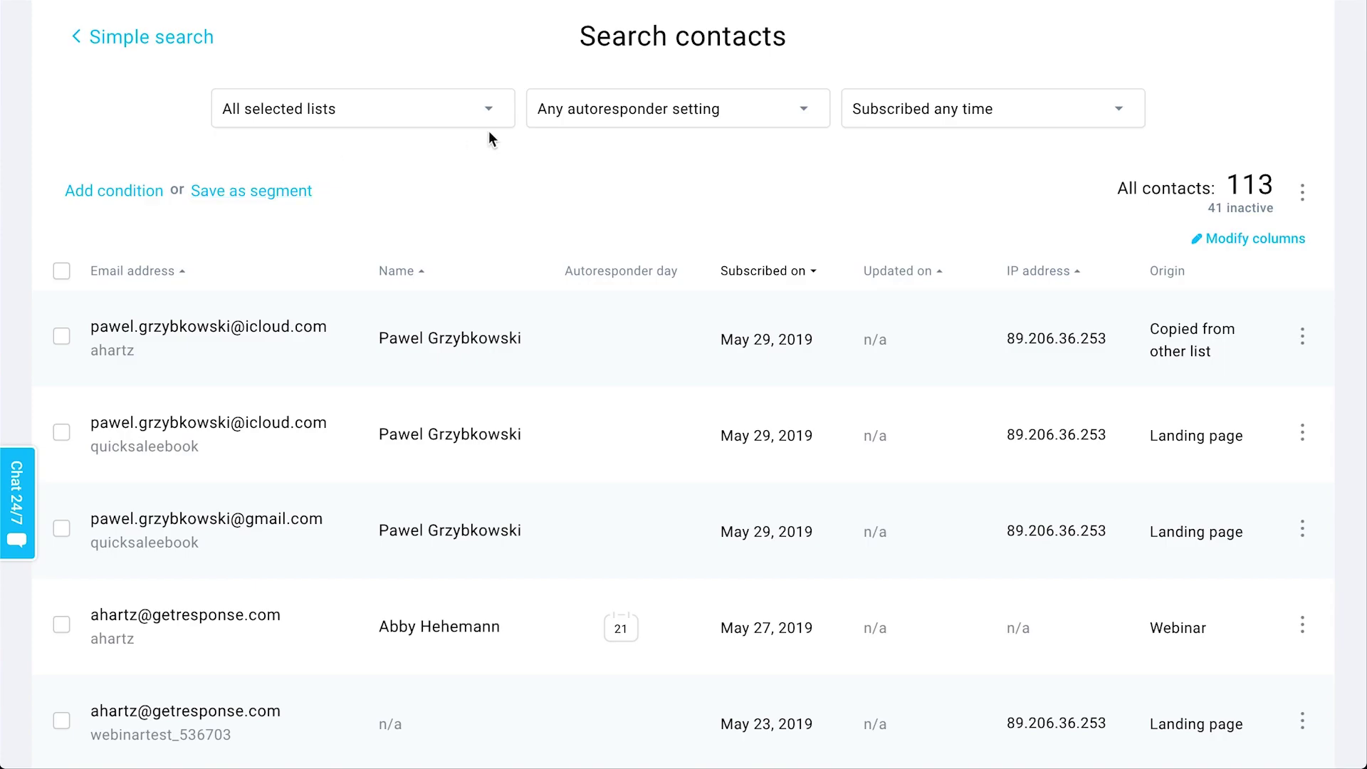
{"action": "left_click", "coordinate": [418, 112]}
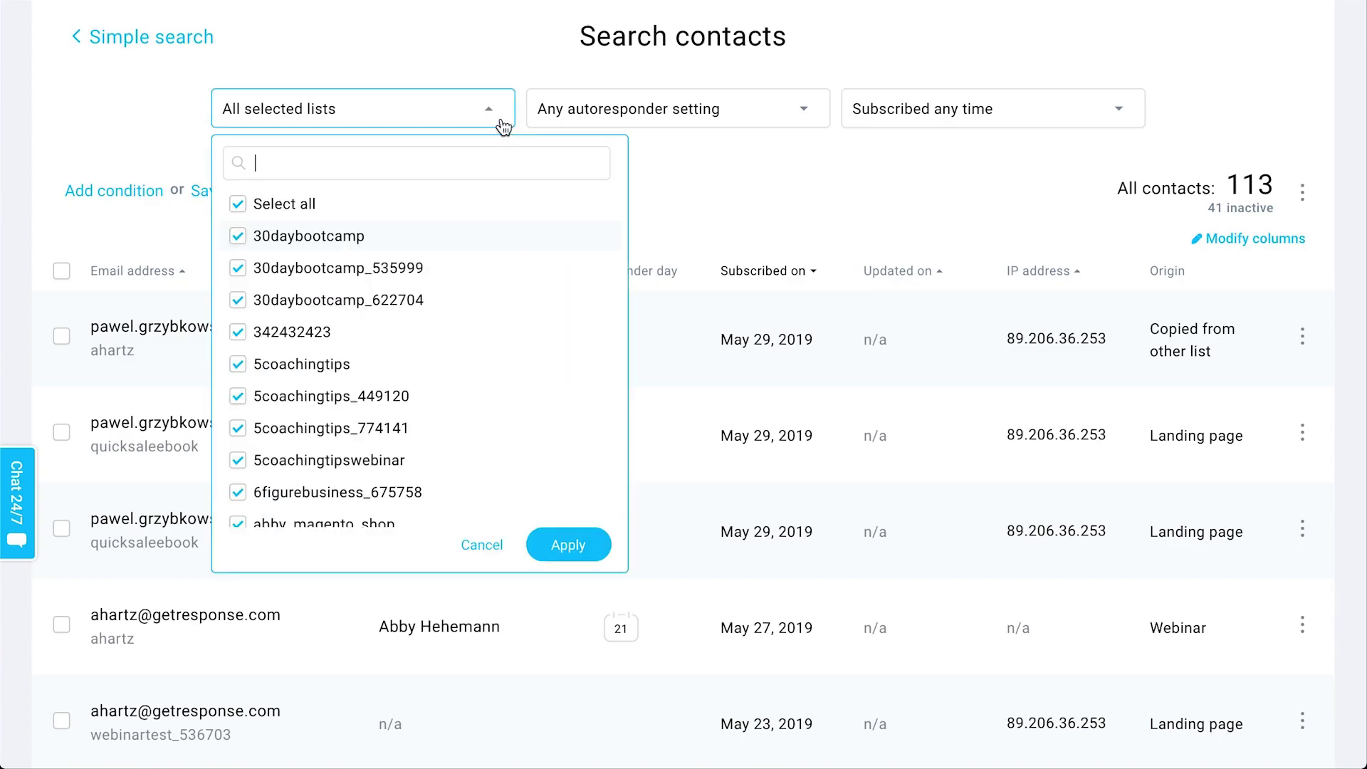
{"action": "left_click", "coordinate": [528, 67]}
{"action": "left_click", "coordinate": [935, 121]}
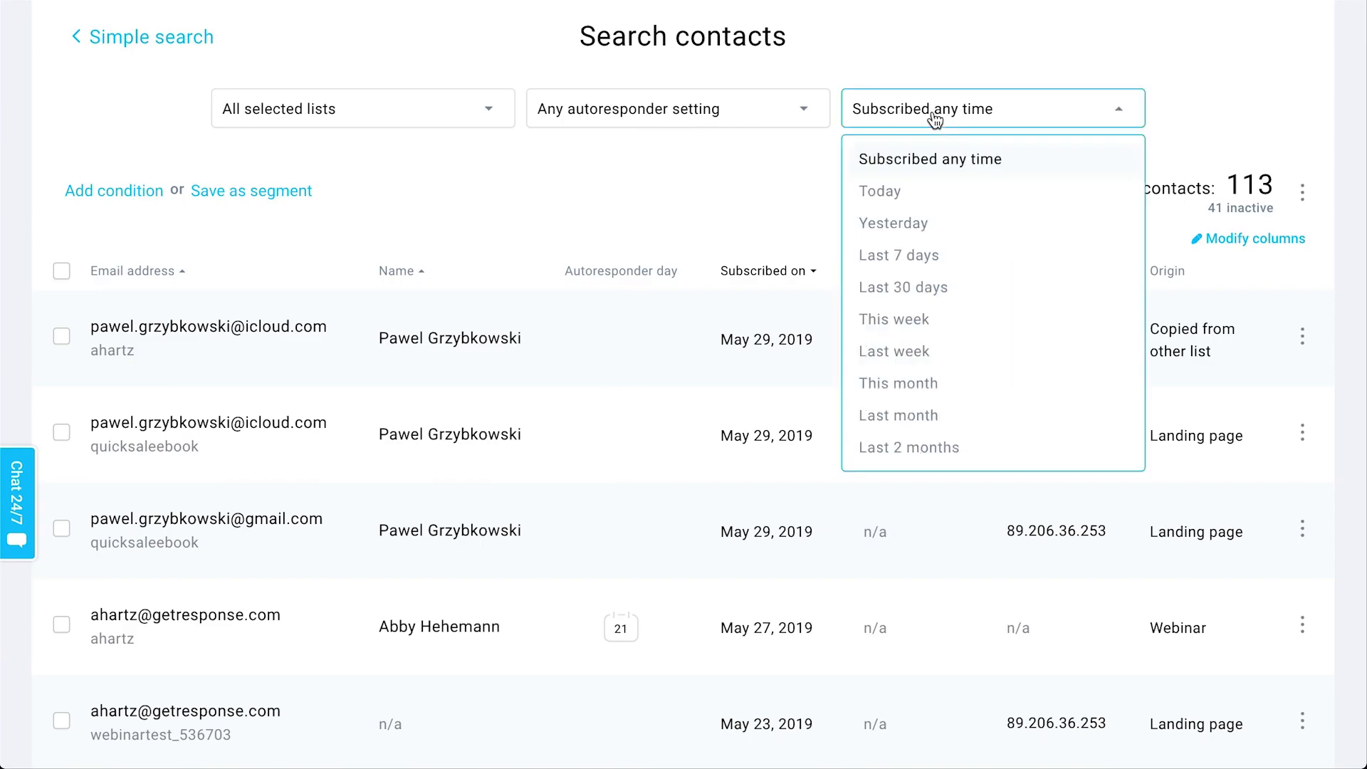
{"action": "left_click", "coordinate": [935, 66]}
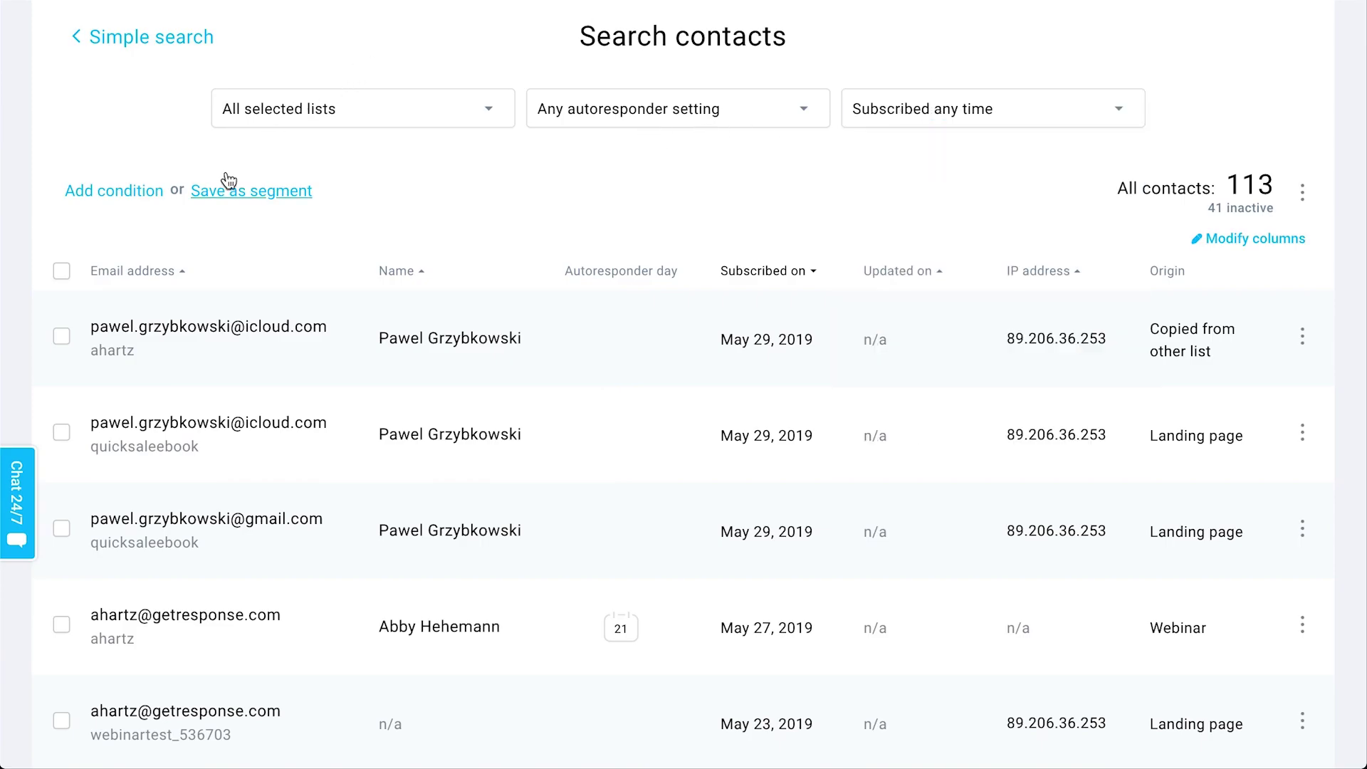
Step: Examine the Contact details and Contact actions options for a search condition without applying one
{"action": "left_click", "coordinate": [114, 190]}
{"action": "left_click", "coordinate": [182, 257]}
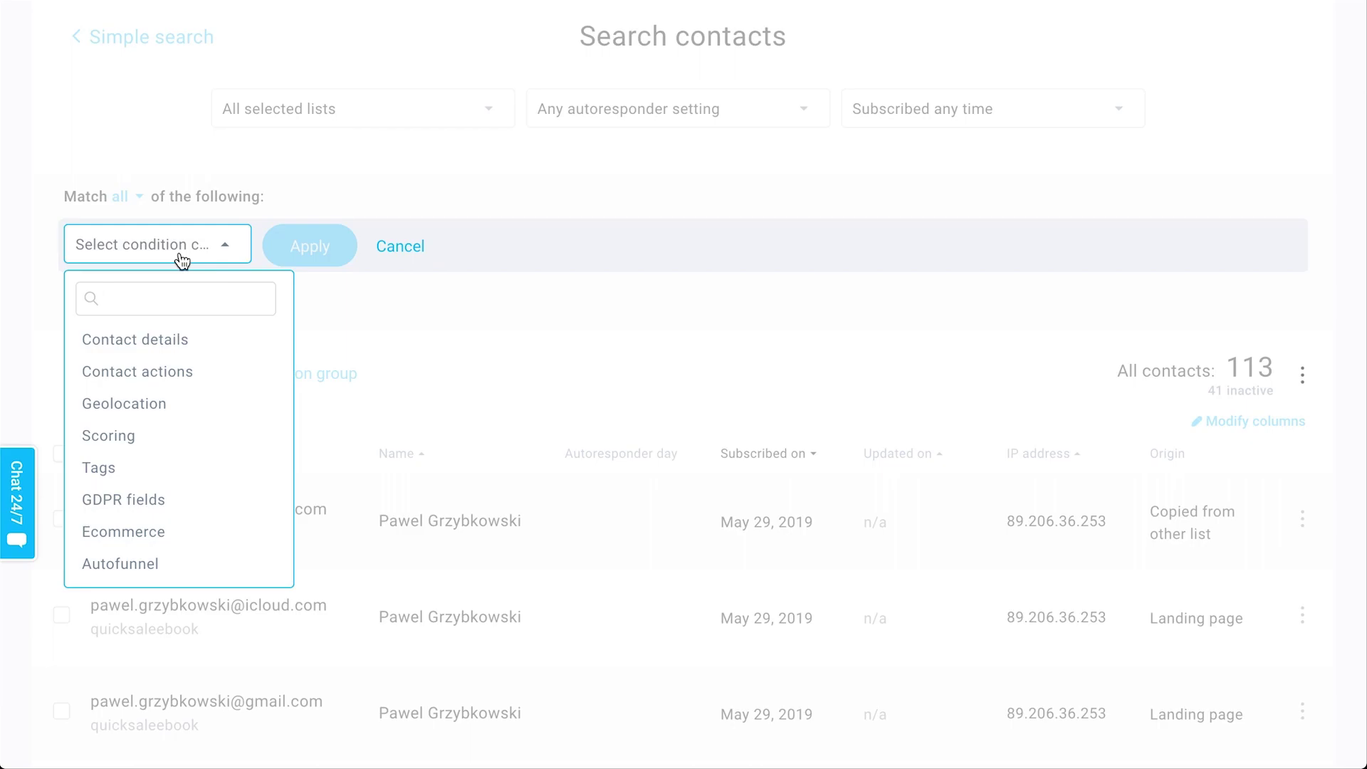
{"action": "left_click", "coordinate": [162, 340]}
{"action": "left_click", "coordinate": [329, 251]}
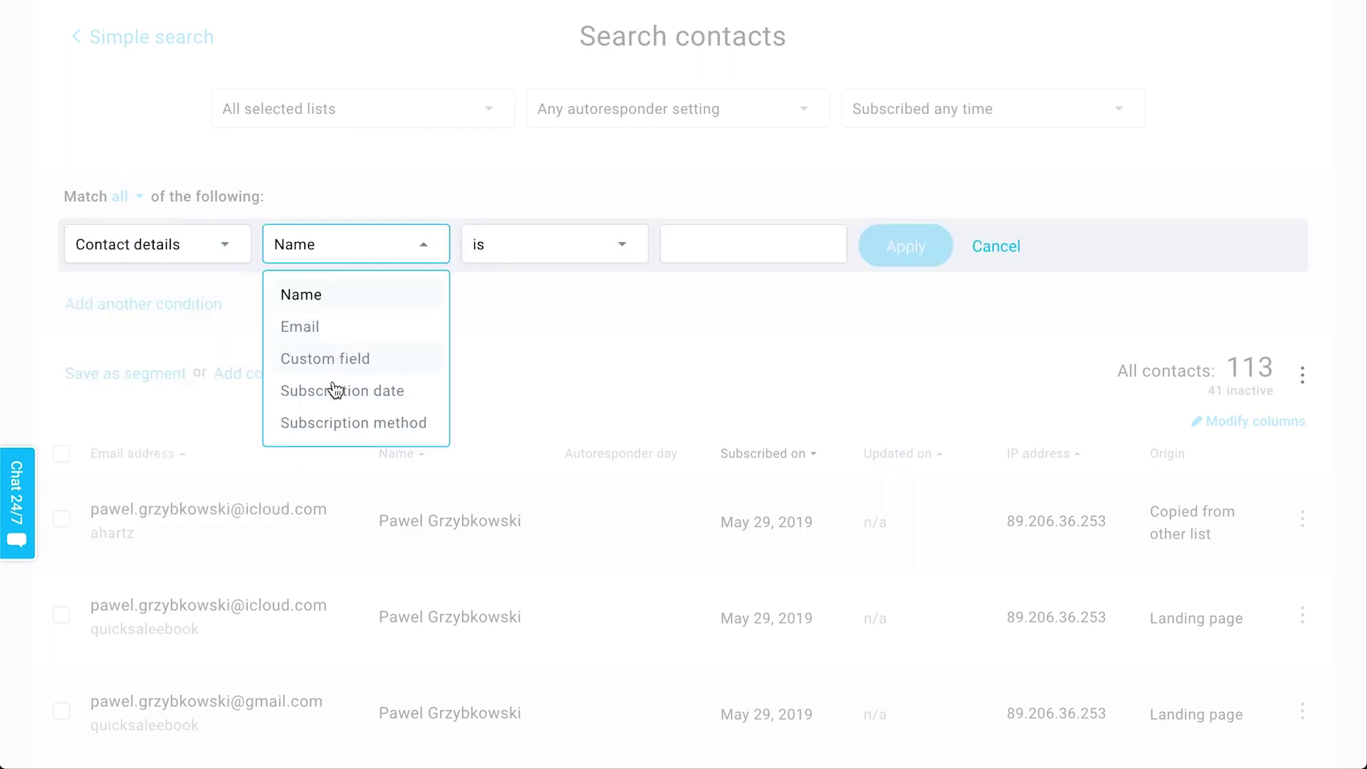
{"action": "left_click", "coordinate": [190, 243]}
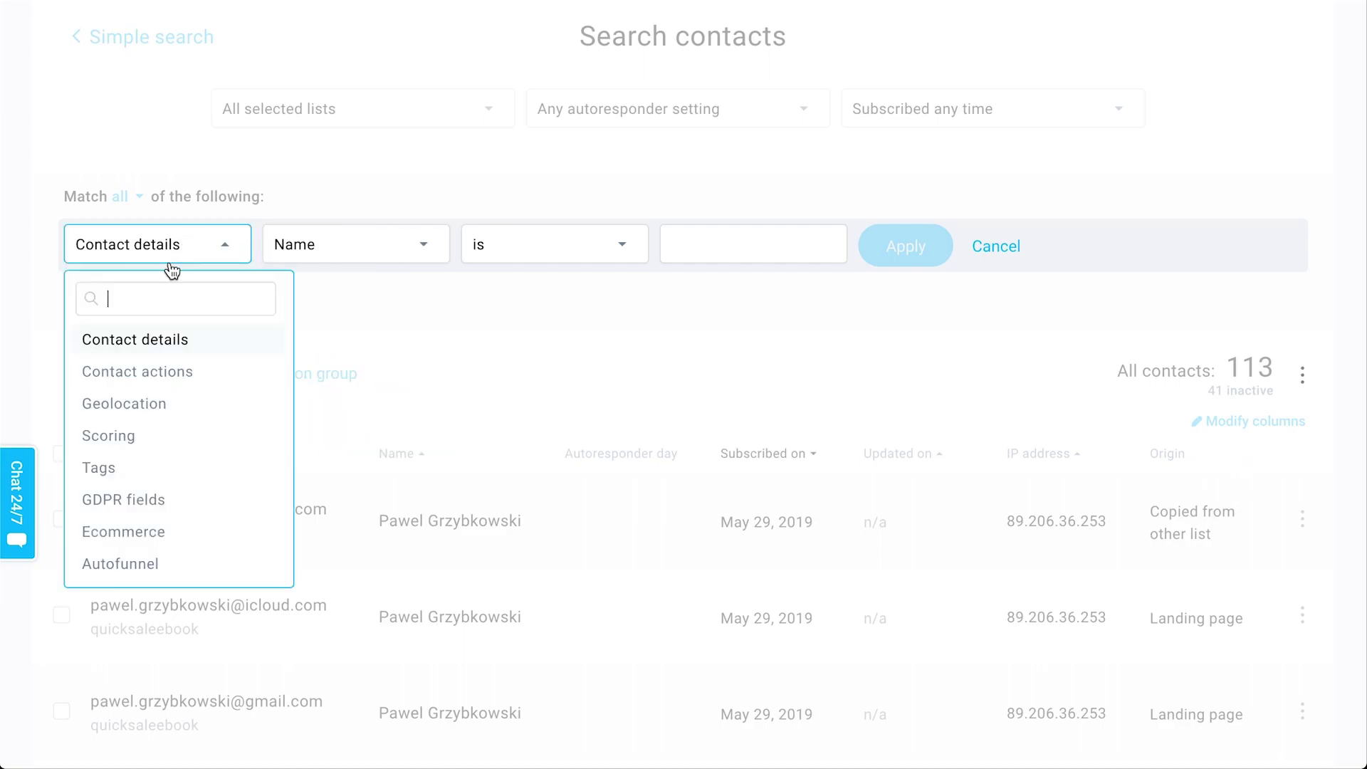
{"action": "left_click", "coordinate": [140, 366]}
{"action": "left_click", "coordinate": [348, 251]}
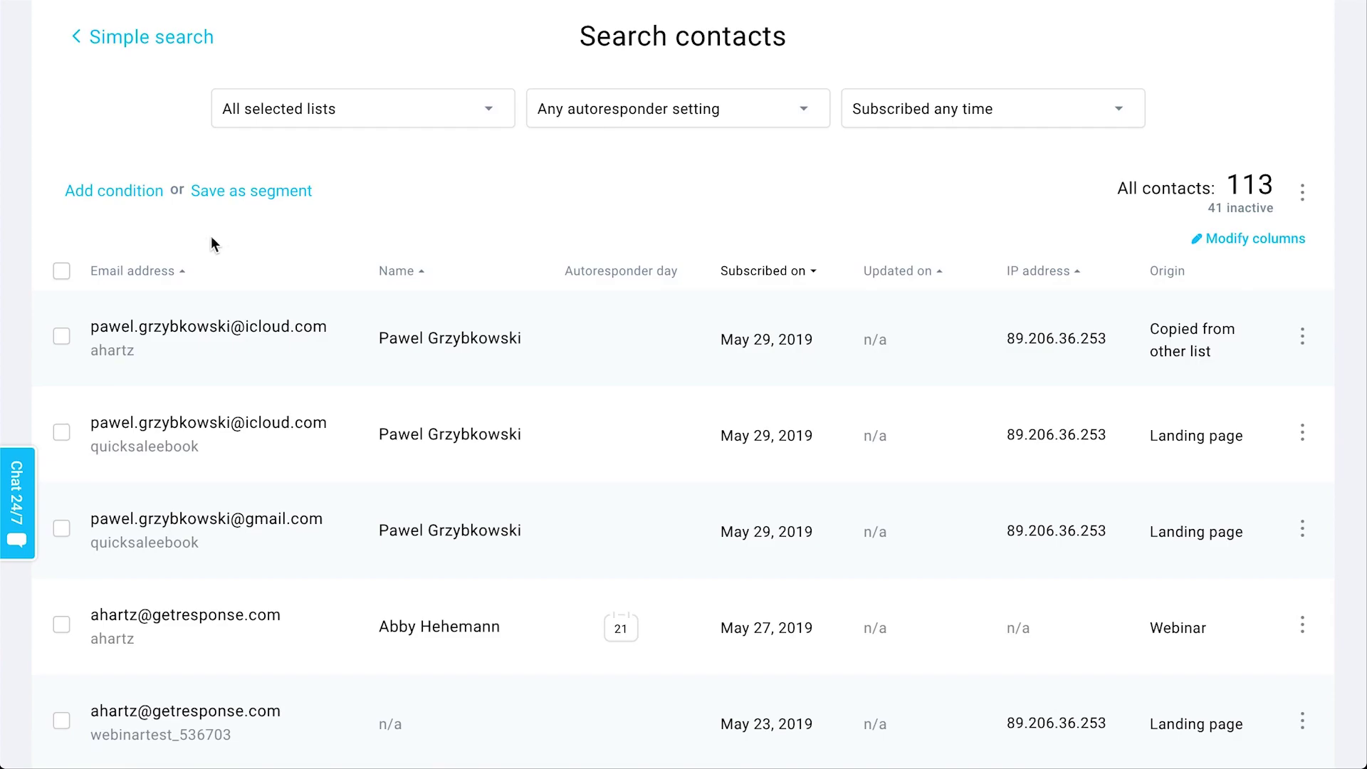
{"action": "left_click", "coordinate": [143, 207]}
{"action": "left_click", "coordinate": [154, 258]}
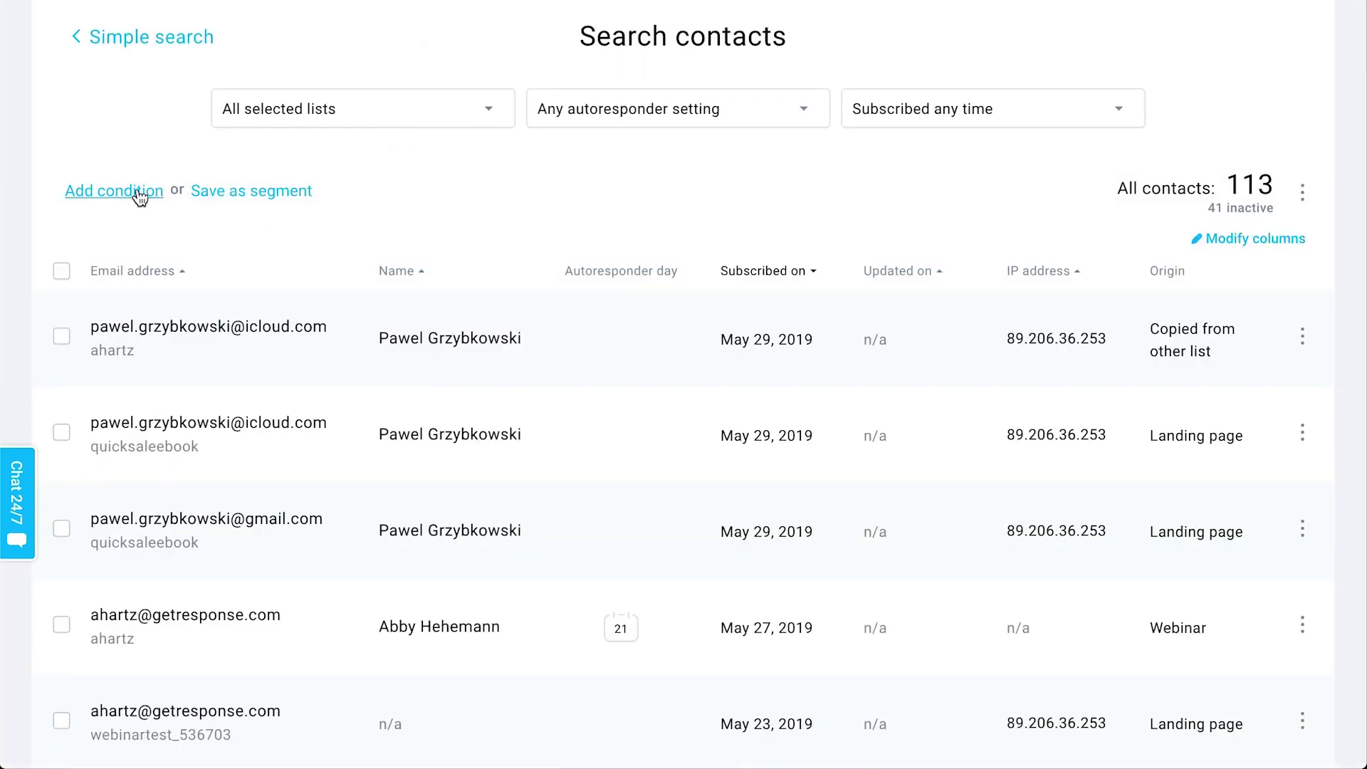
Step: Add and apply a Contact details search condition requiring that the custom field age is assigned
{"action": "left_click", "coordinate": [114, 191]}
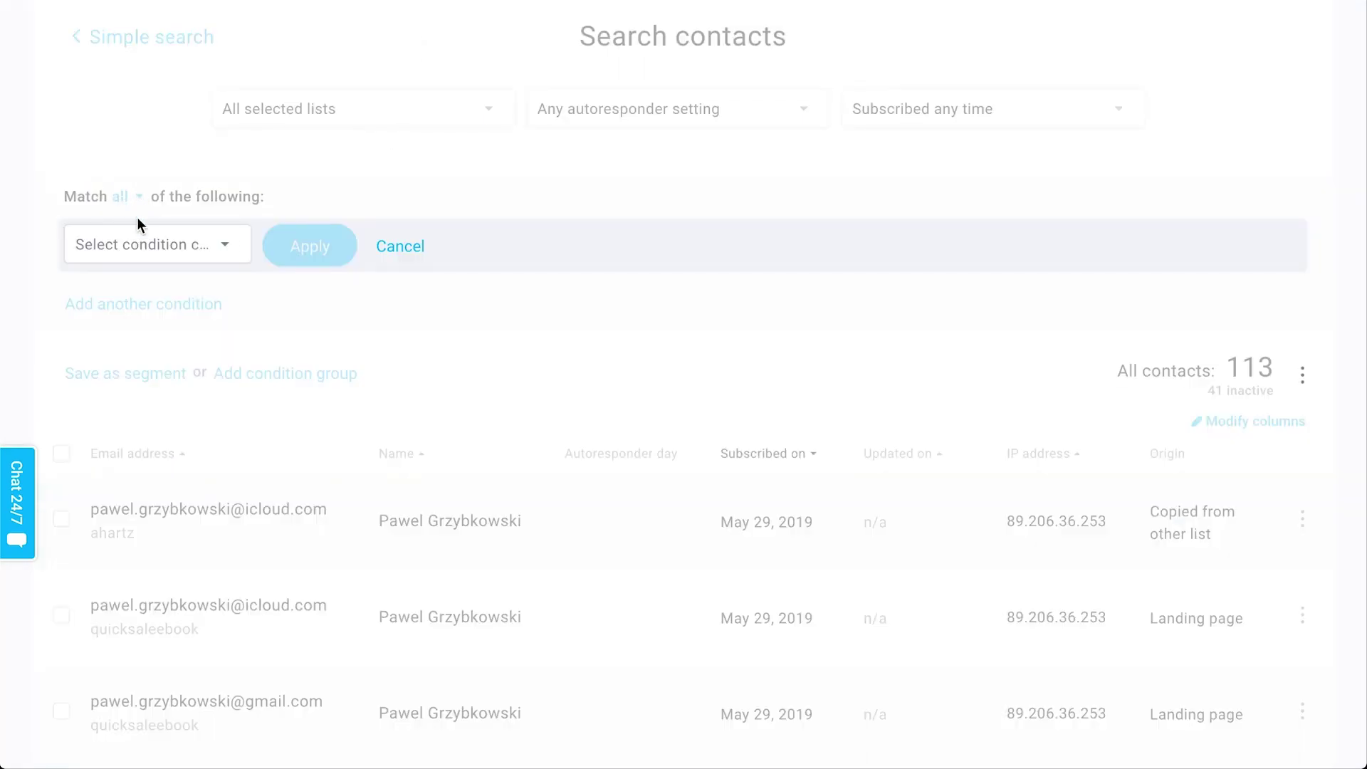
{"action": "left_click", "coordinate": [138, 245]}
{"action": "left_click", "coordinate": [157, 340]}
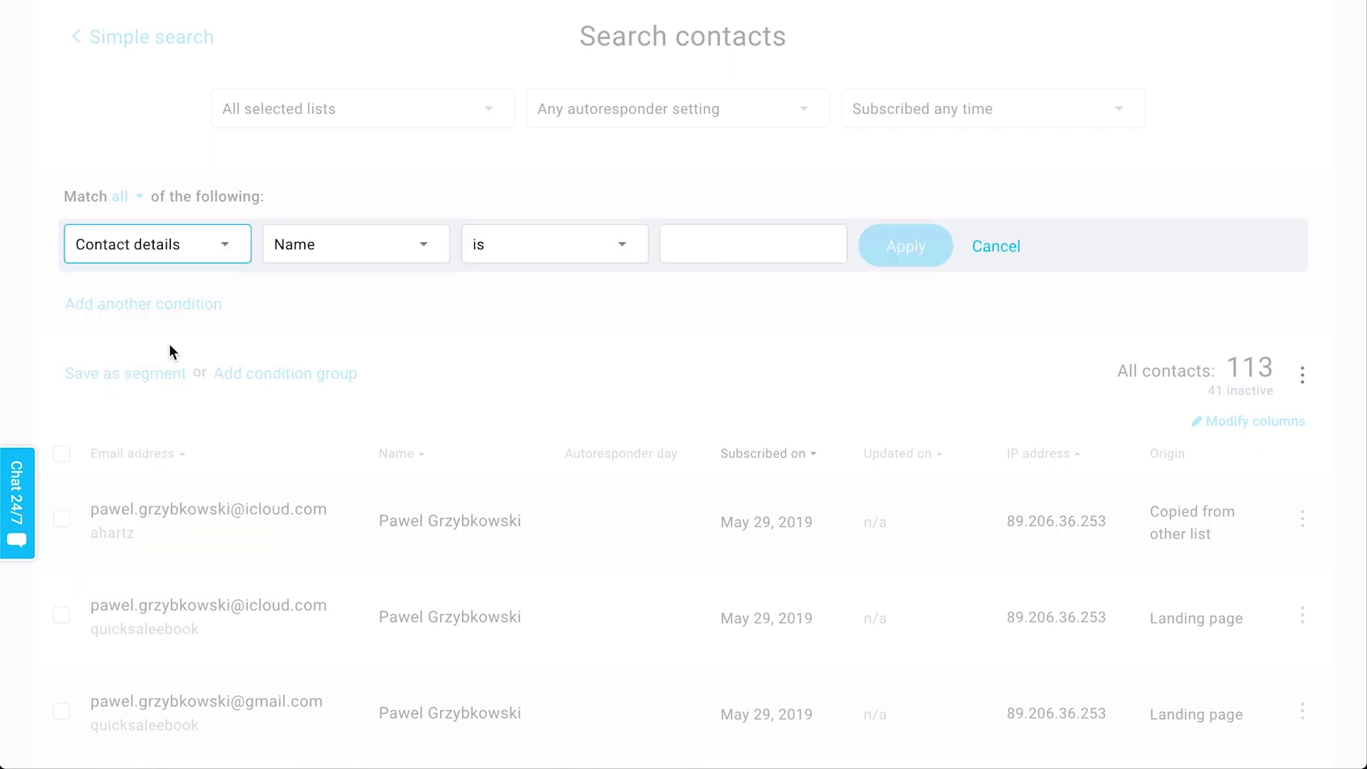
{"action": "left_click", "coordinate": [379, 249]}
{"action": "left_click", "coordinate": [327, 358]}
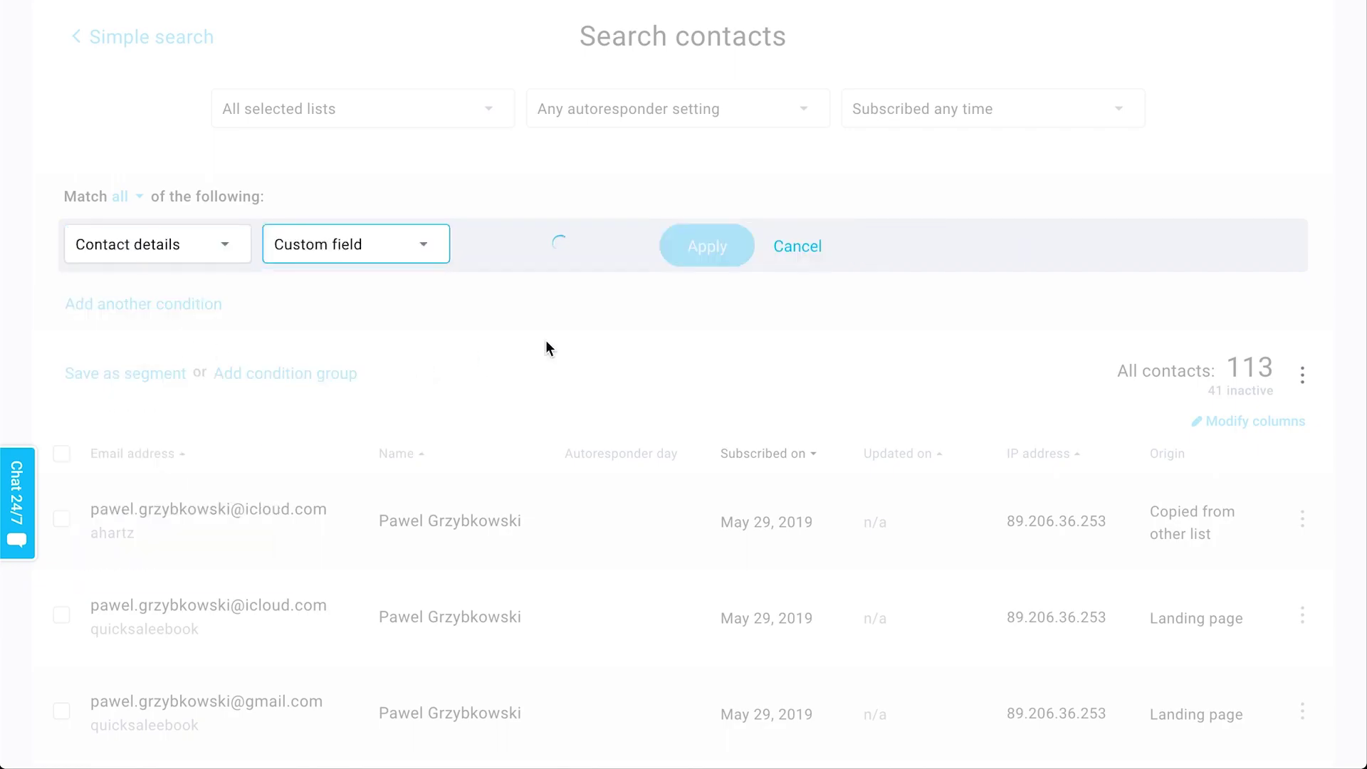
{"action": "left_click", "coordinate": [538, 253]}
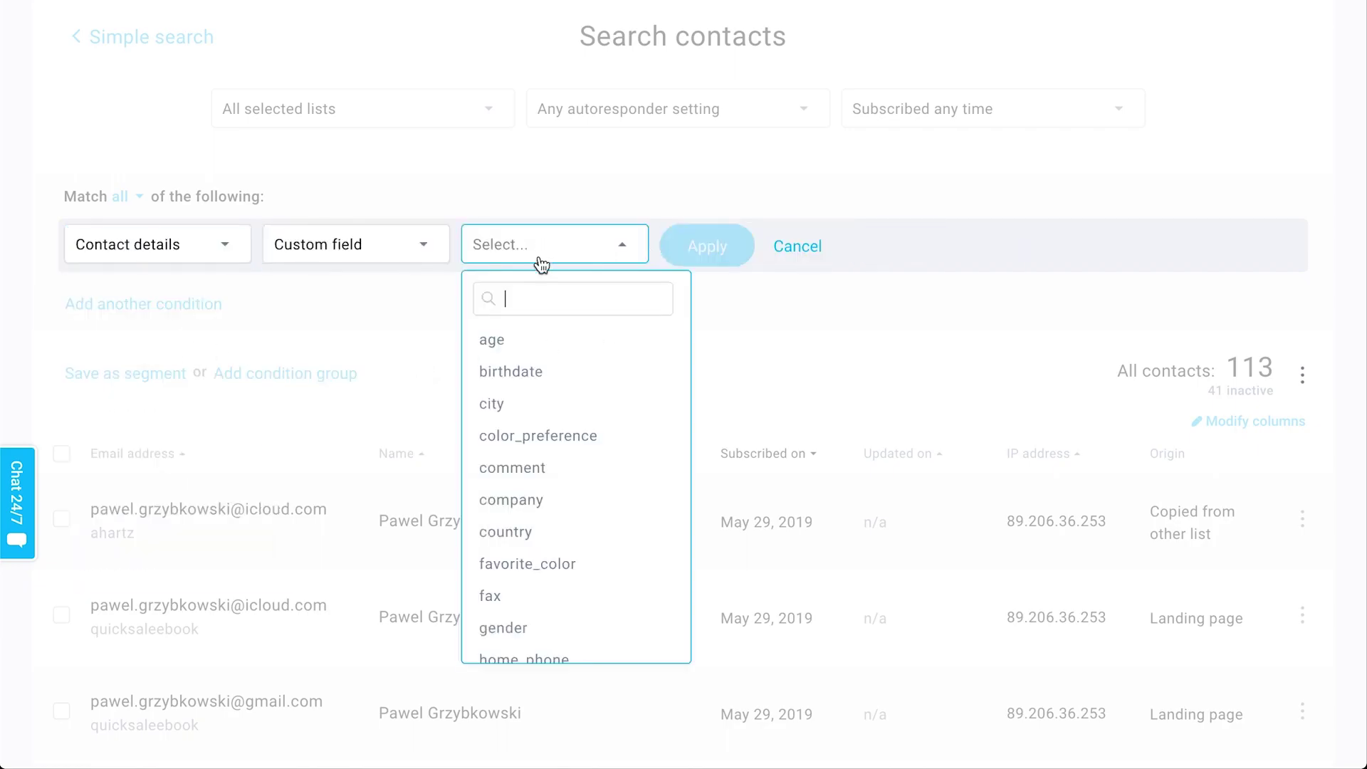
{"action": "left_click", "coordinate": [517, 341]}
{"action": "left_click", "coordinate": [750, 246]}
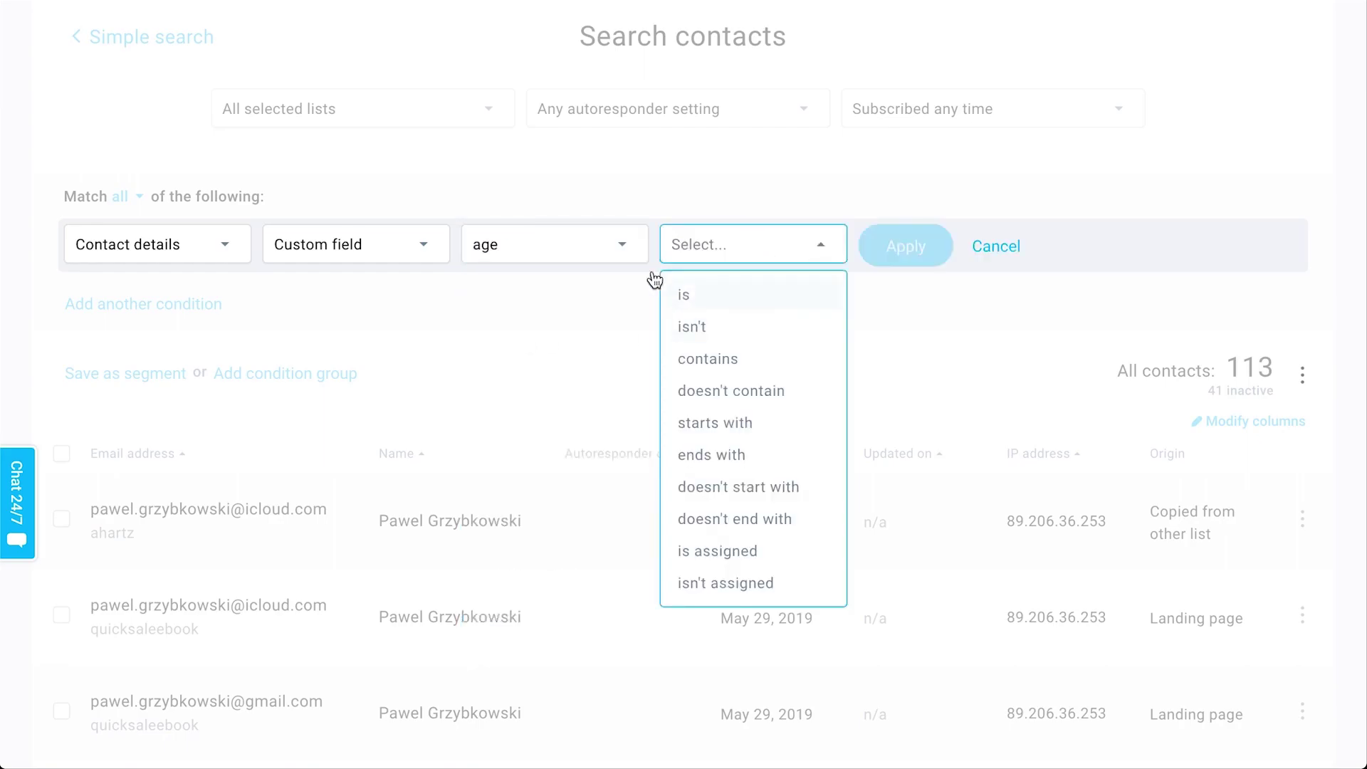
{"action": "scroll", "coordinate": [727, 342], "scroll_direction": "down", "scroll_amount": 1}
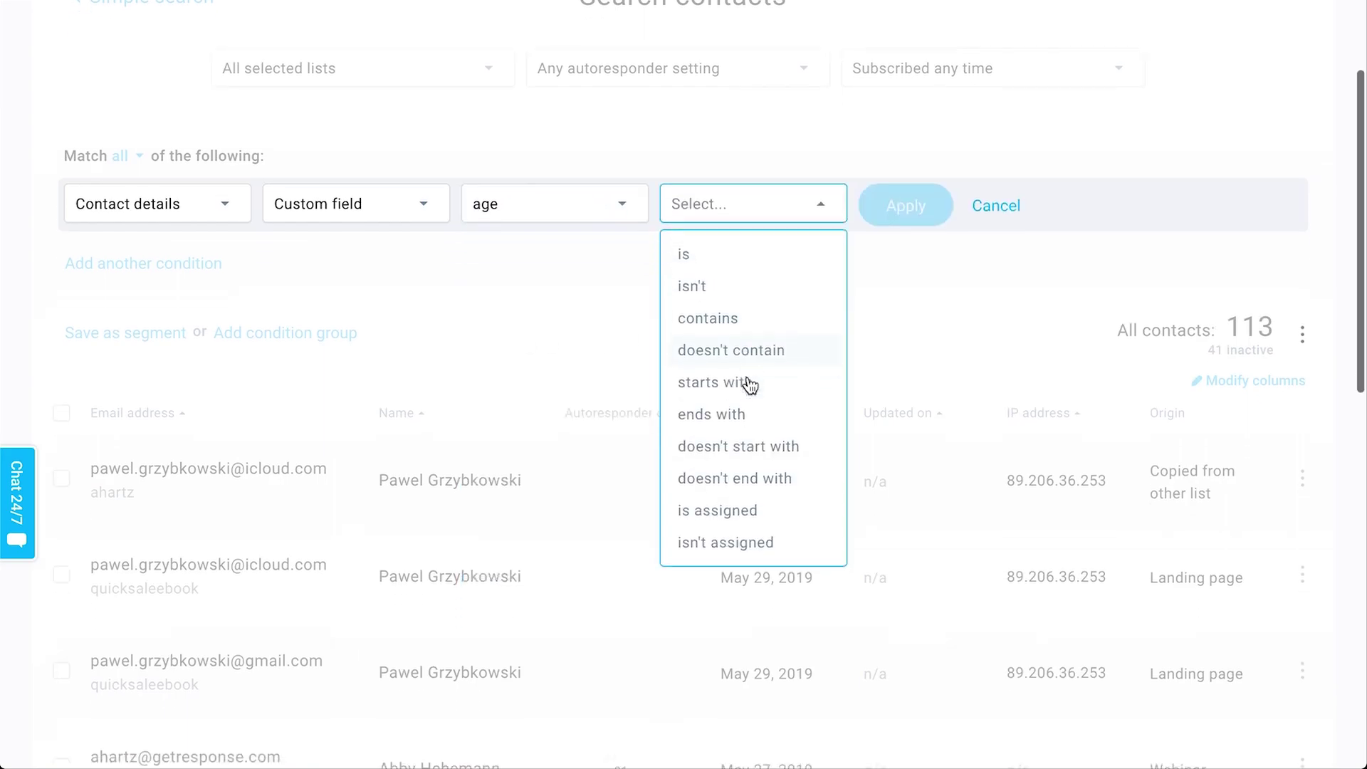
{"action": "left_click", "coordinate": [767, 482]}
{"action": "left_click", "coordinate": [905, 176]}
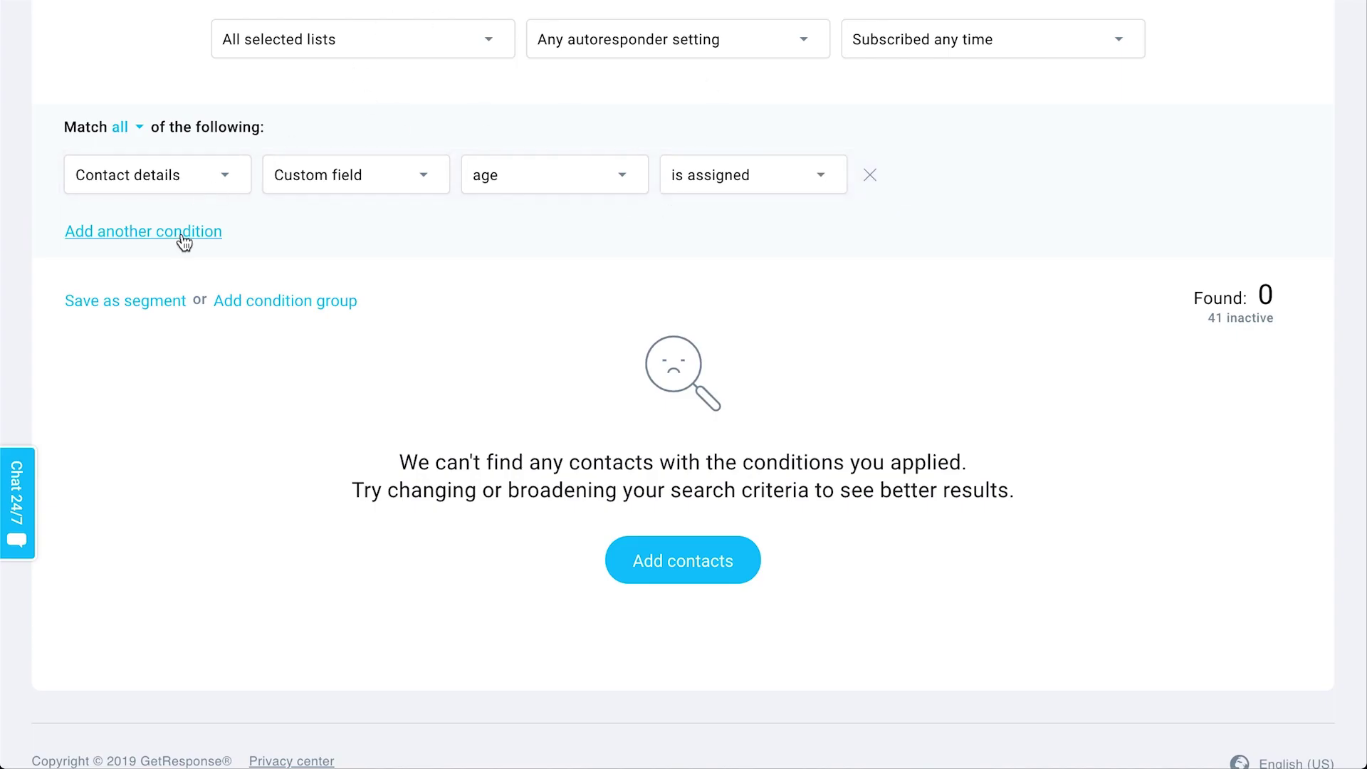
Step: Add and apply a second condition under Geolocation requiring that Country is United States
{"action": "left_click", "coordinate": [117, 233]}
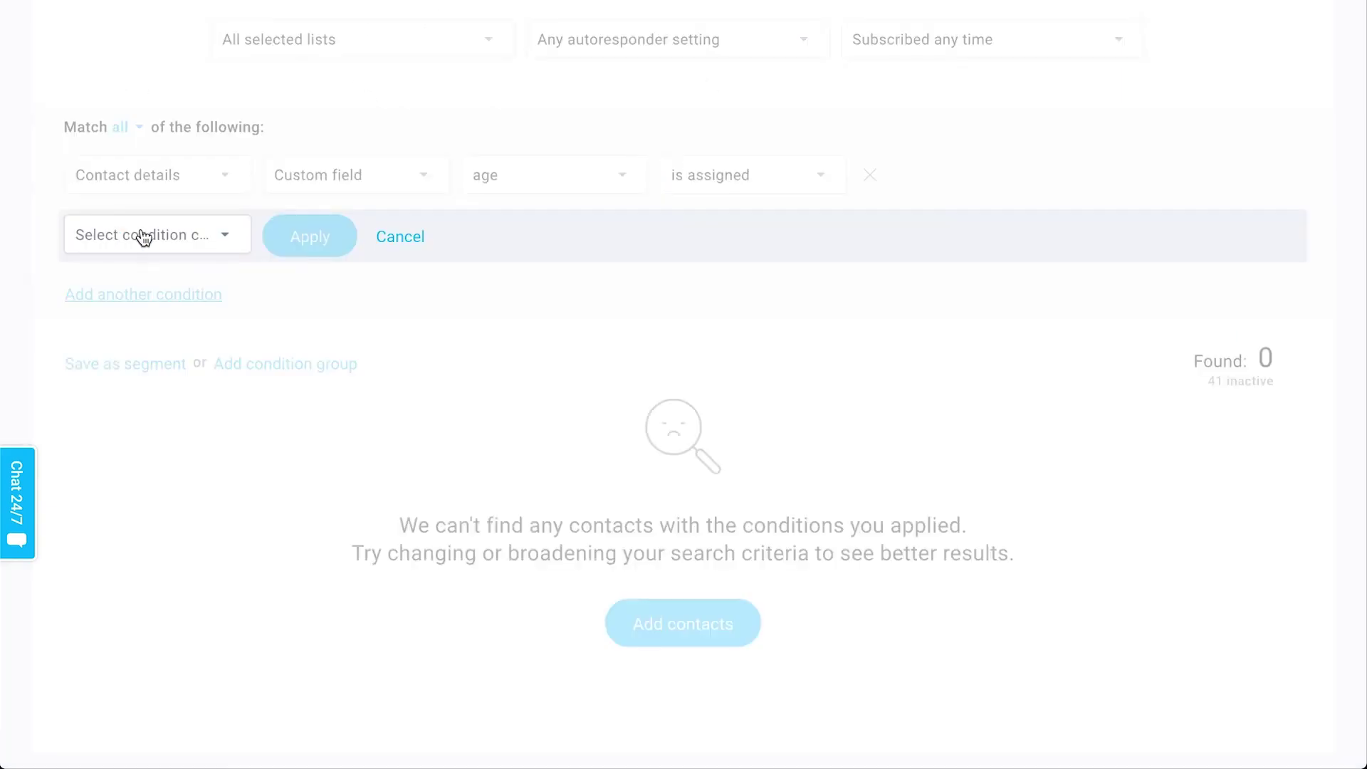
{"action": "left_click", "coordinate": [144, 237]}
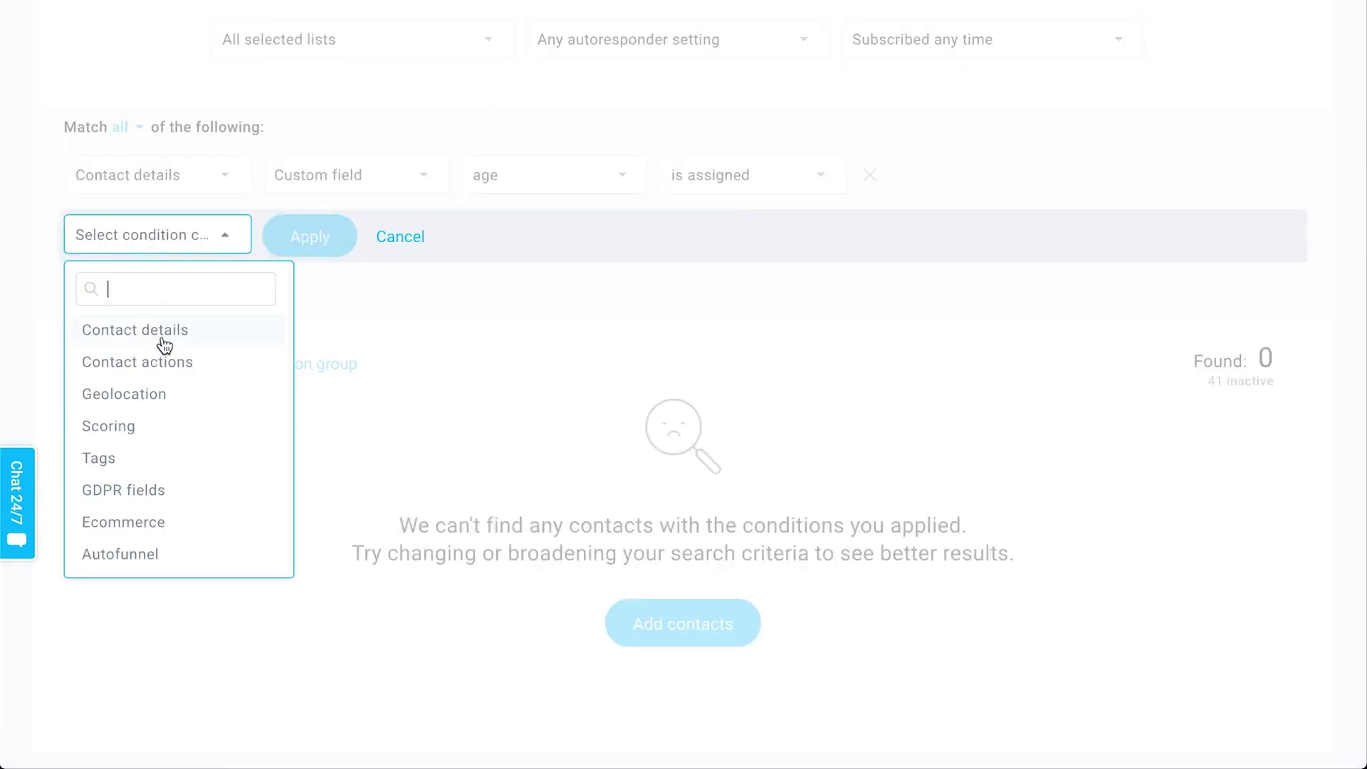
{"action": "left_click", "coordinate": [114, 334]}
{"action": "left_click", "coordinate": [349, 244]}
{"action": "left_click", "coordinate": [183, 245]}
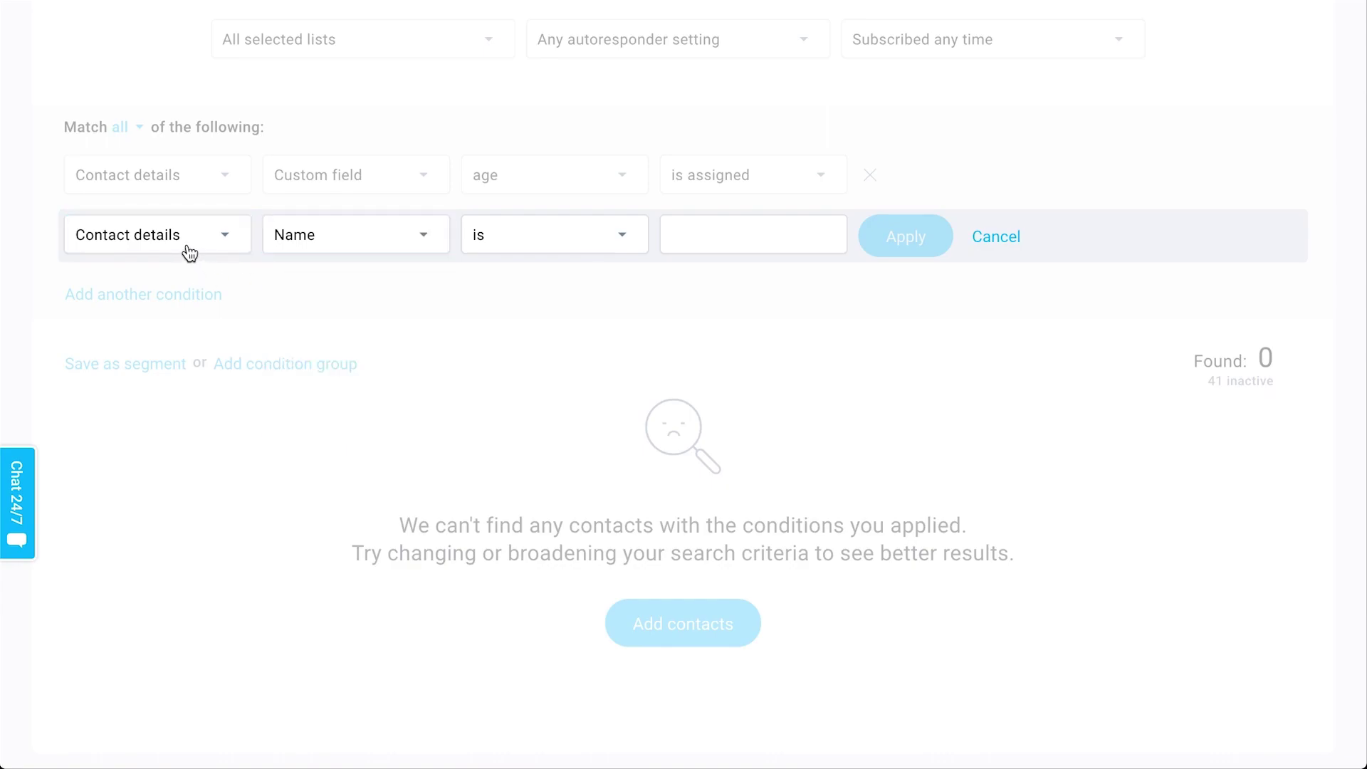
{"action": "left_click", "coordinate": [150, 390]}
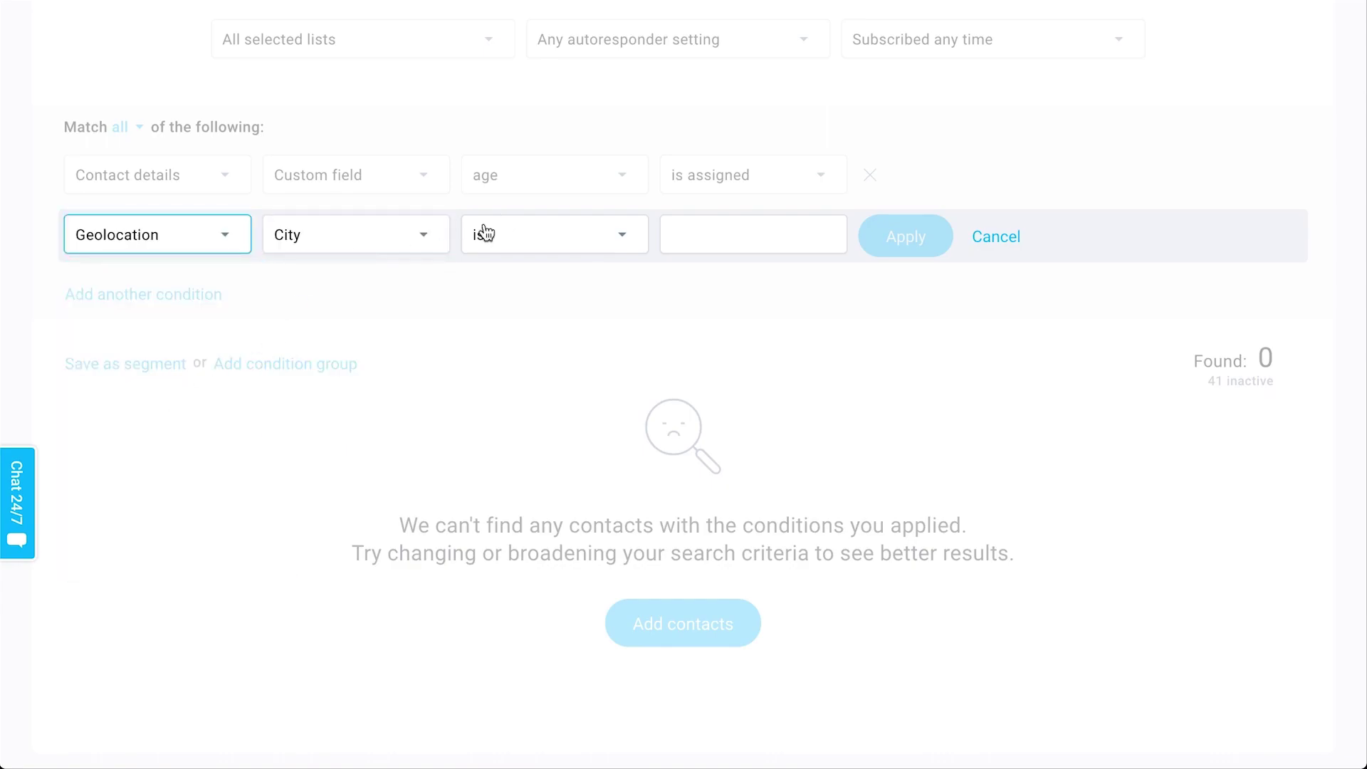
{"action": "left_click", "coordinate": [369, 235]}
{"action": "left_click", "coordinate": [341, 288]}
{"action": "left_click", "coordinate": [759, 226]}
{"action": "type", "text": "United States"}
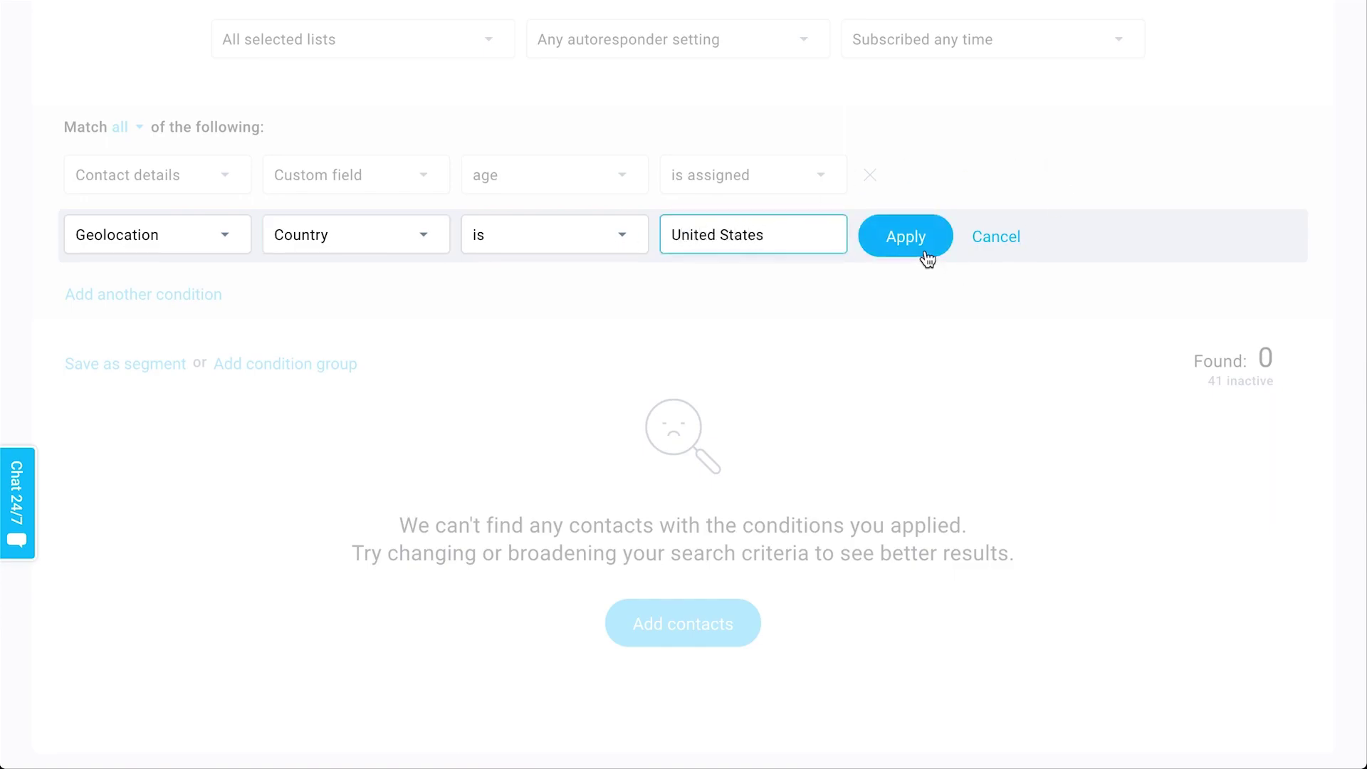
{"action": "left_click", "coordinate": [924, 253]}
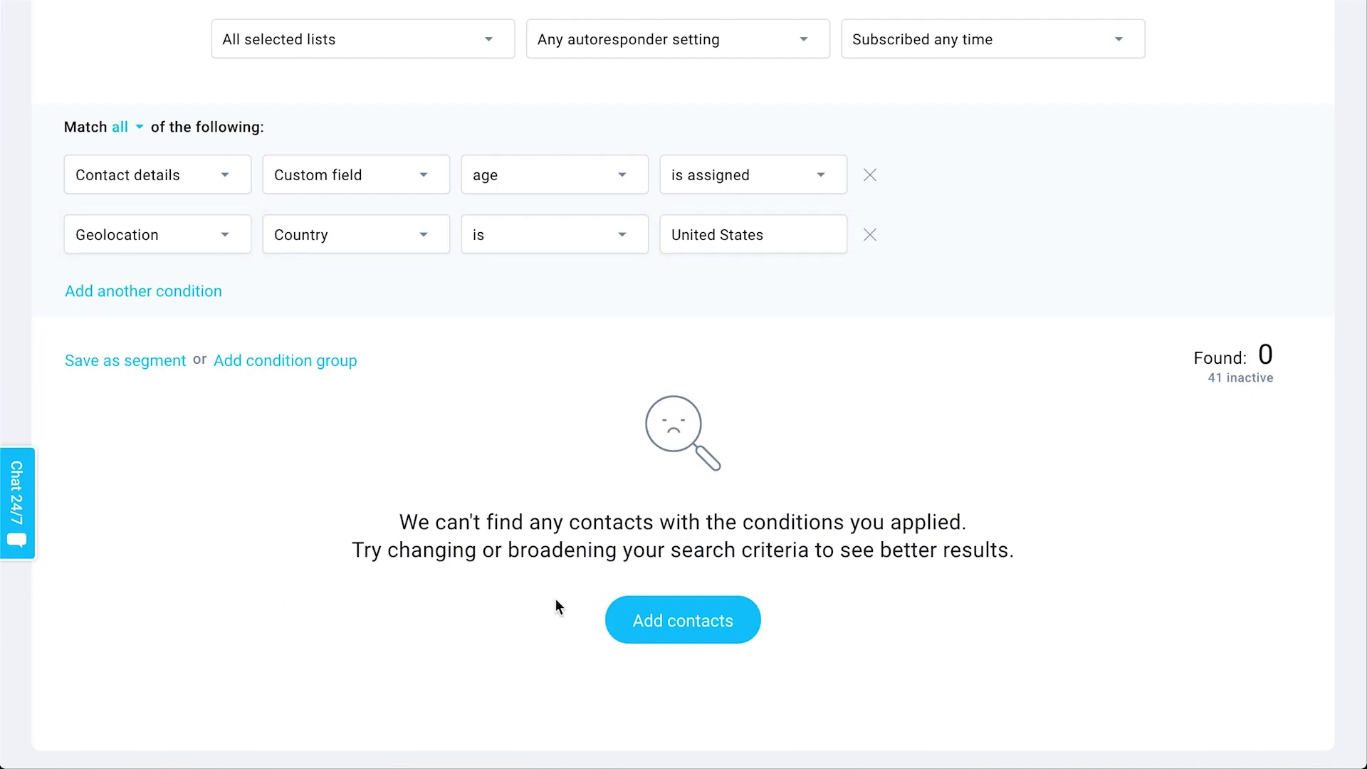
Step: Save the search conditions as a segment named Age united states
{"action": "scroll", "coordinate": [846, 389], "scroll_direction": "up", "scroll_amount": 1}
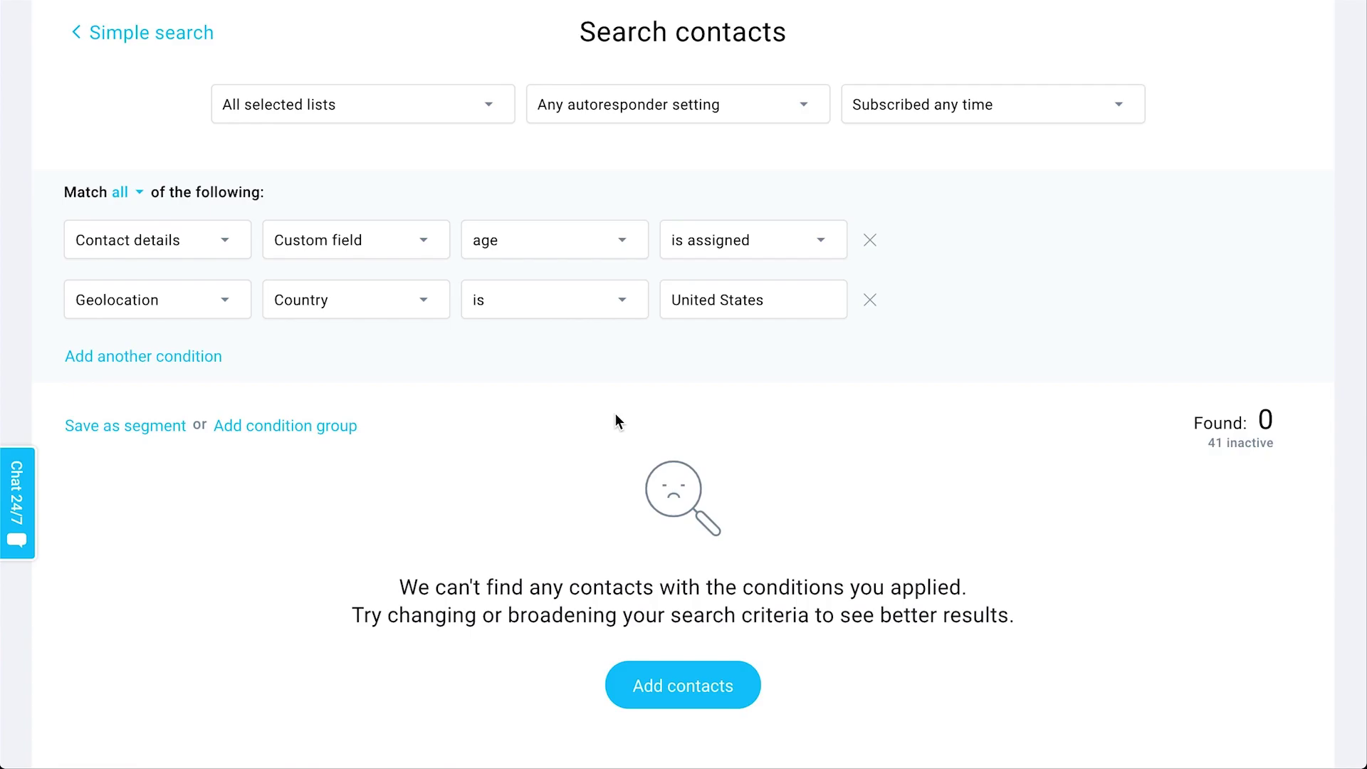
{"action": "left_click", "coordinate": [139, 427]}
{"action": "type", "text": "Ag"}
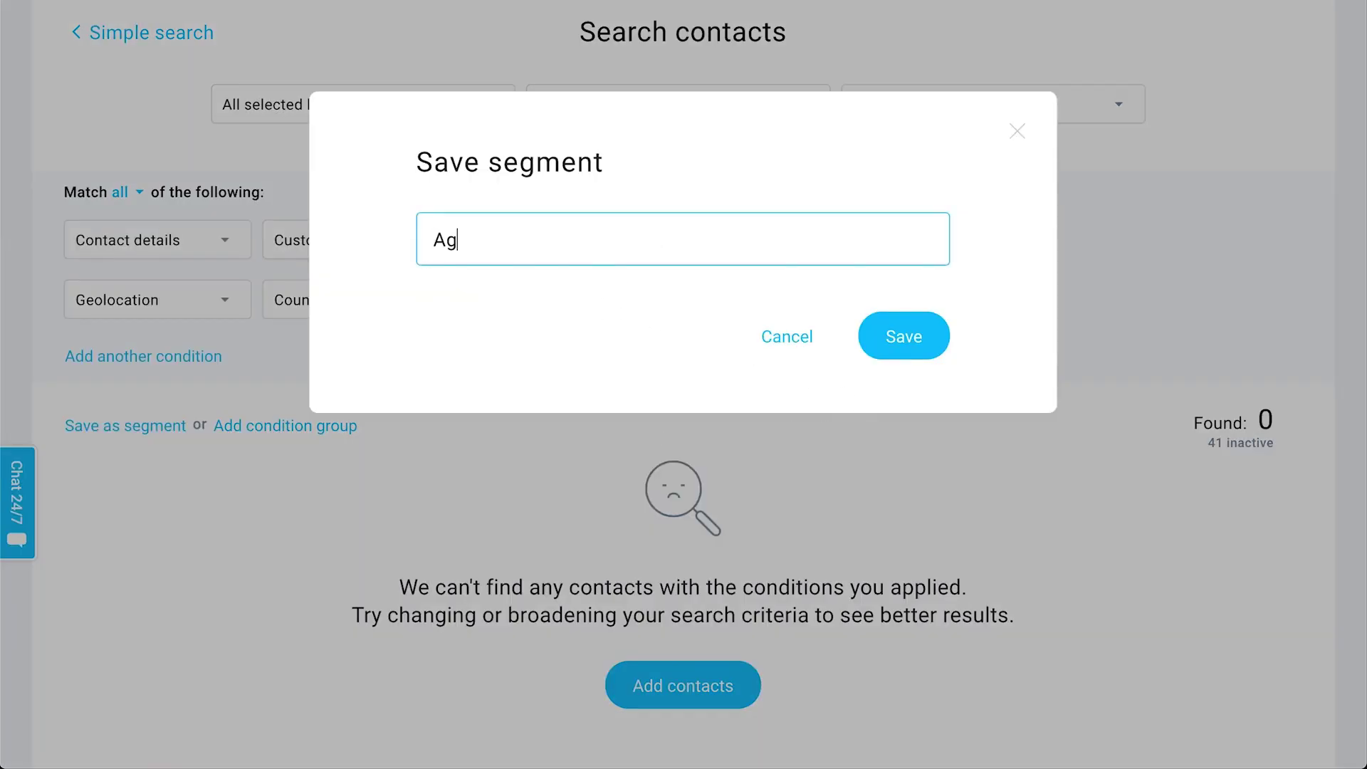
{"action": "type", "text": "e united steat"}
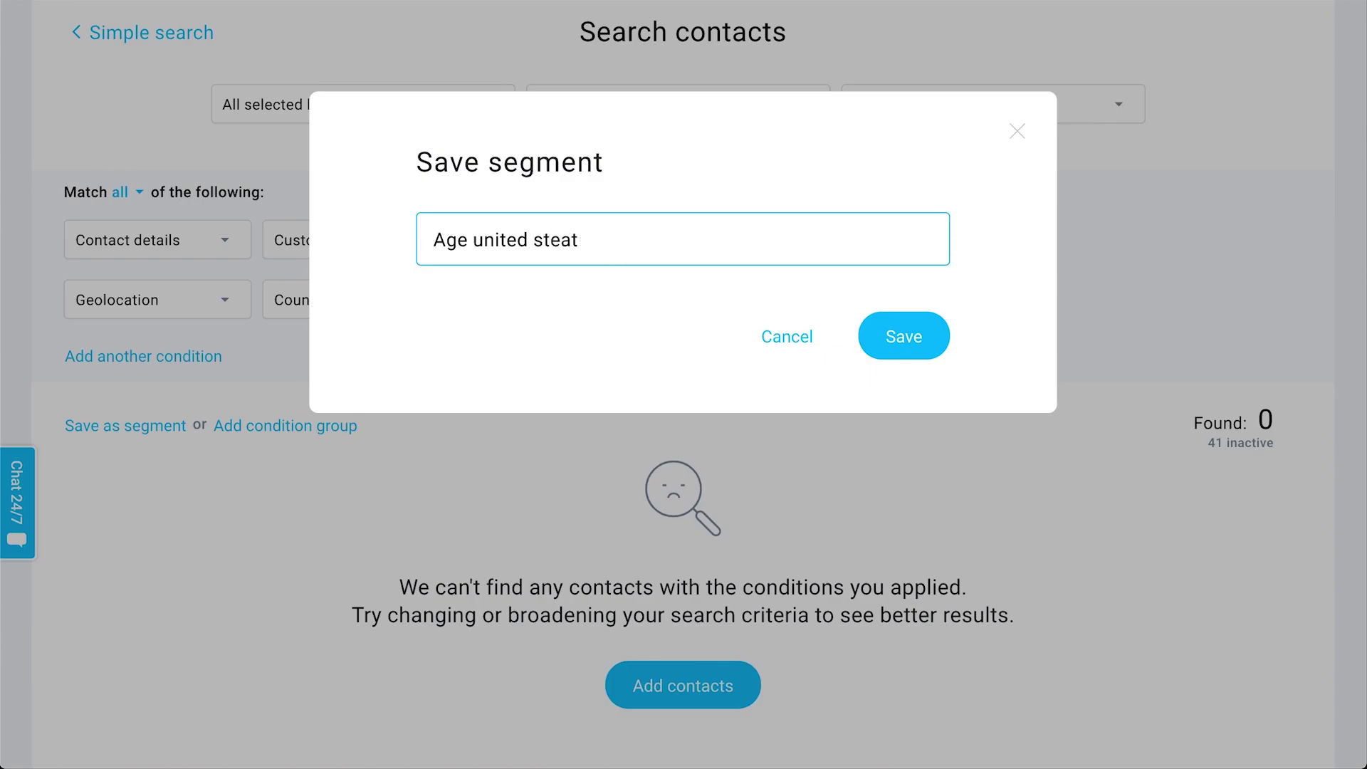
{"action": "type", "text": "esates"}
{"action": "left_click", "coordinate": [892, 337]}
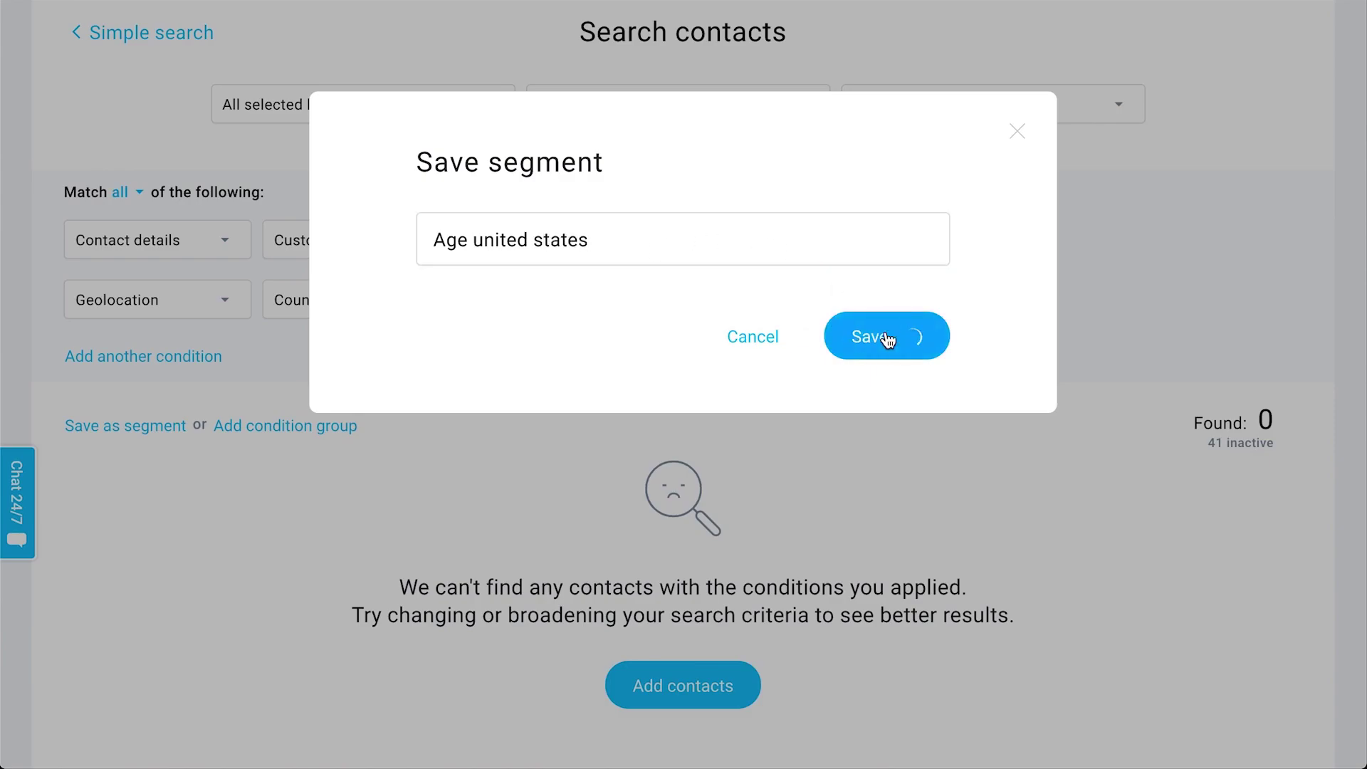
Step: Open the list of saved segments and examine the actions available for the Age united states segment
{"action": "scroll", "coordinate": [1194, 264], "scroll_direction": "down", "scroll_amount": 1}
{"action": "scroll", "coordinate": [1194, 272], "scroll_direction": "up", "scroll_amount": 3}
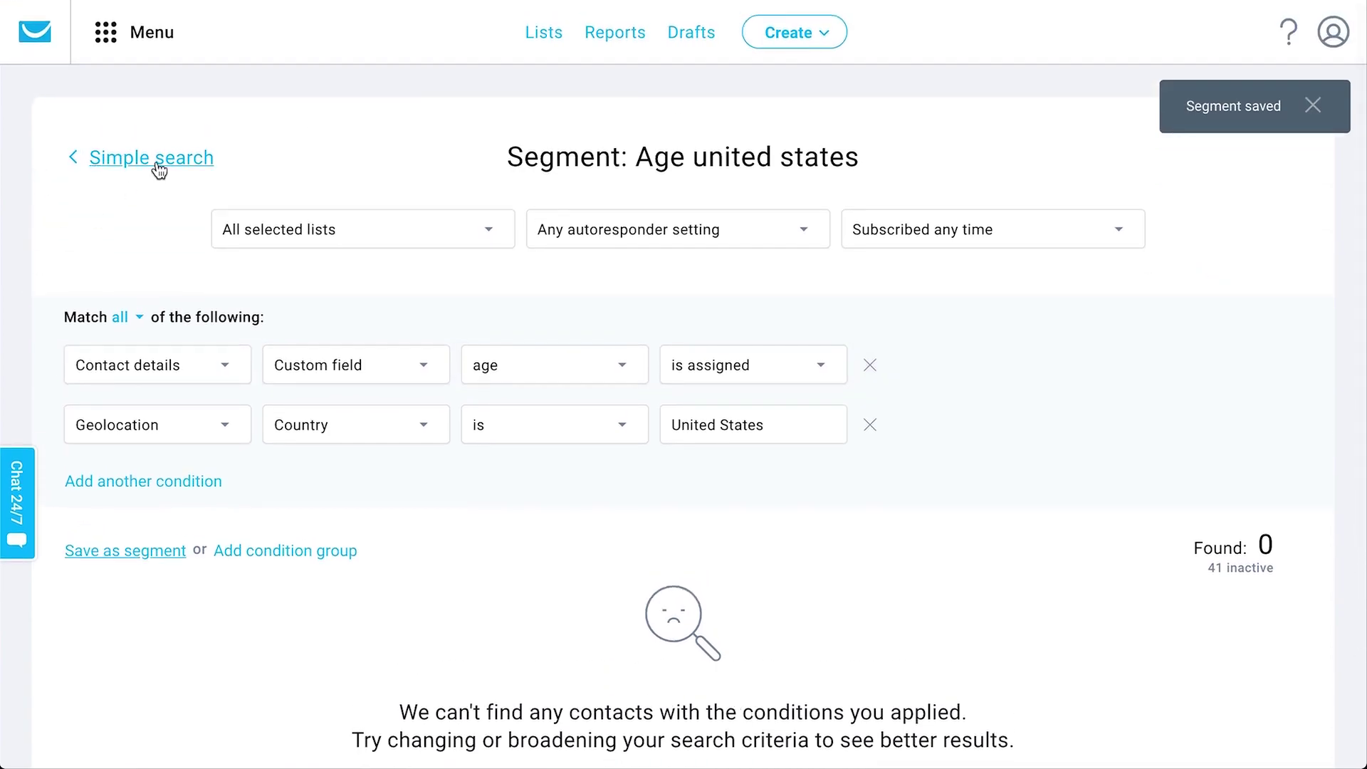
{"action": "left_click", "coordinate": [157, 168]}
{"action": "left_click", "coordinate": [295, 165]}
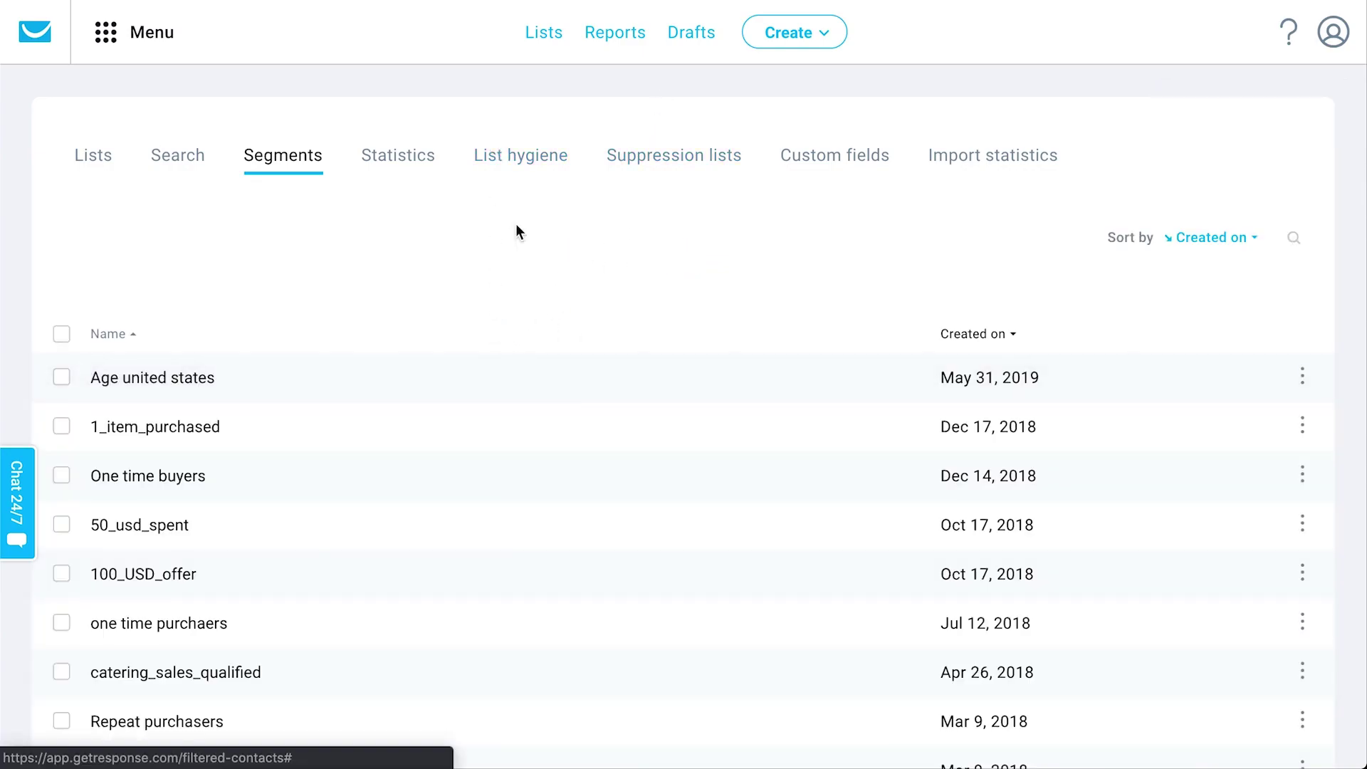
{"action": "scroll", "coordinate": [525, 249], "scroll_direction": "down", "scroll_amount": 5}
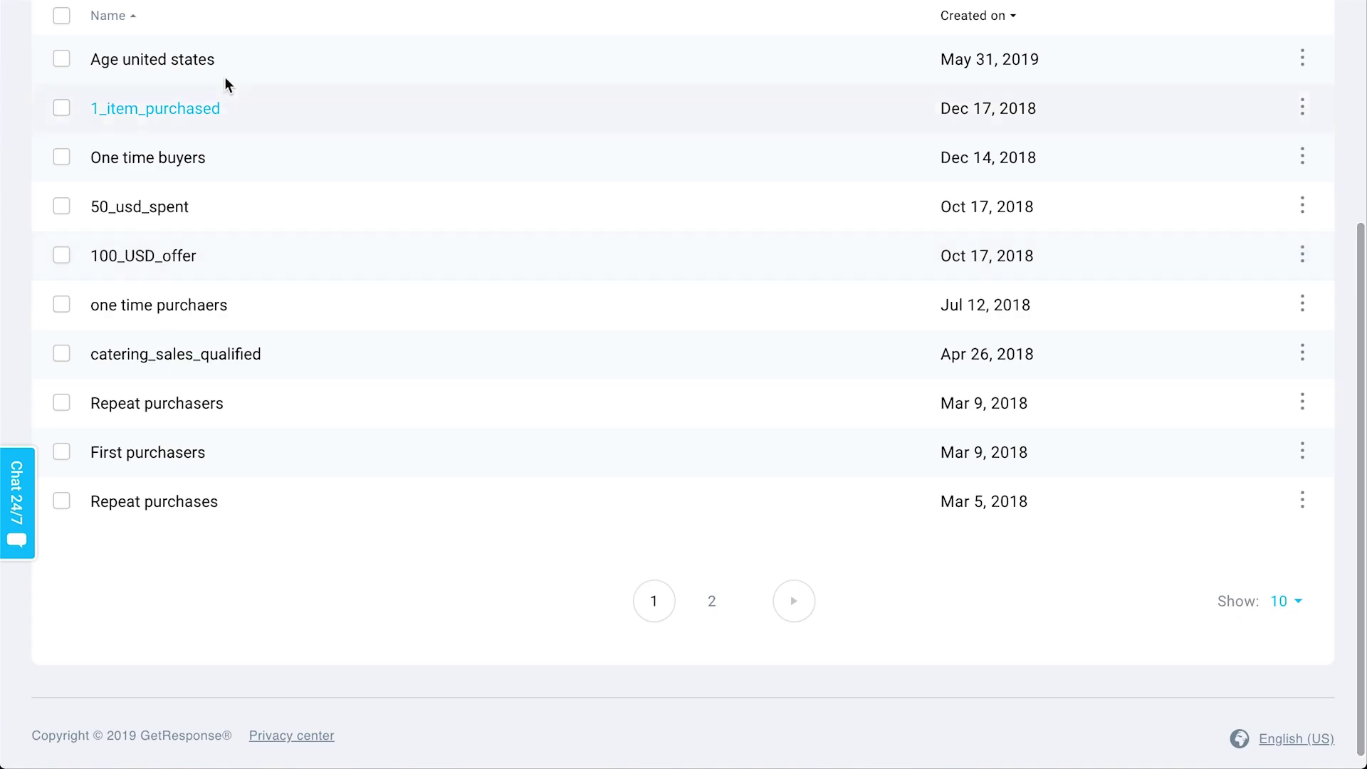
{"action": "scroll", "coordinate": [436, 4], "scroll_direction": "up", "scroll_amount": 3}
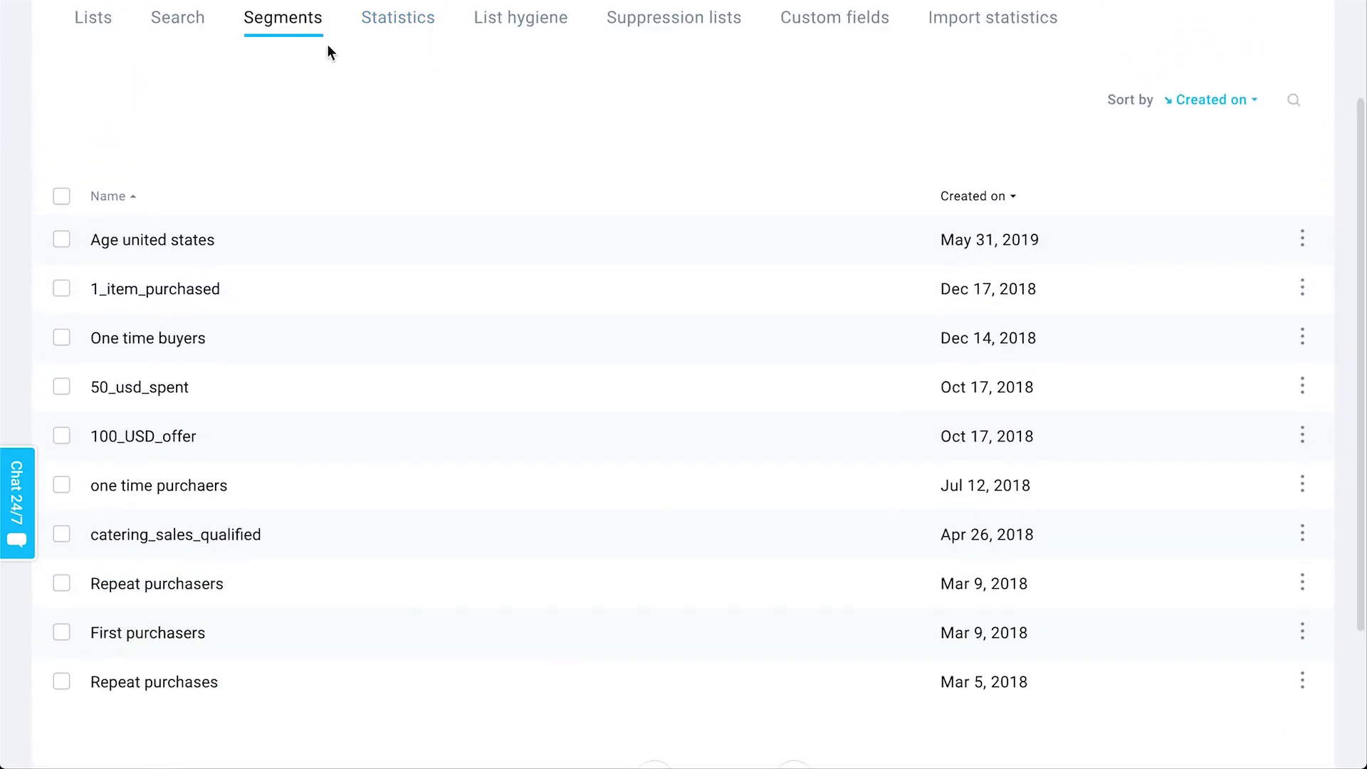
{"action": "left_click", "coordinate": [1301, 238]}
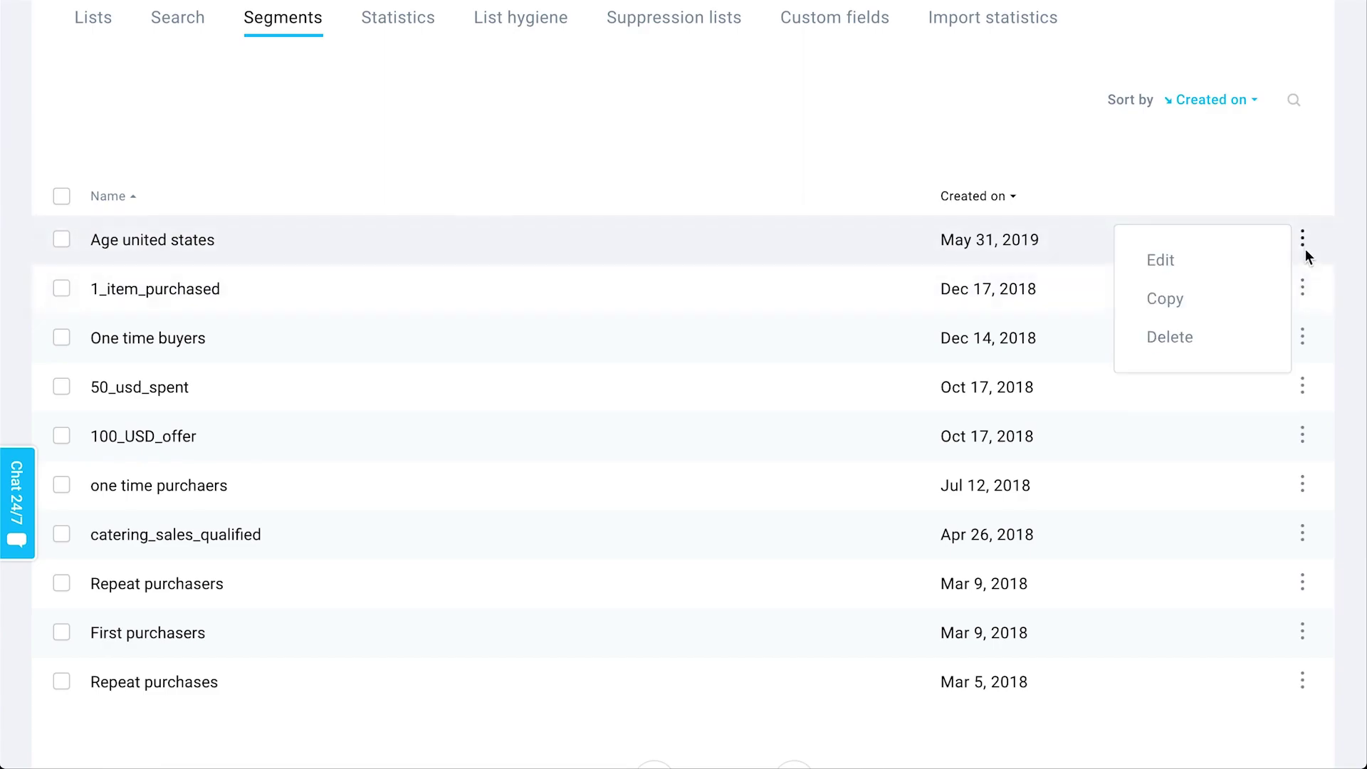
{"action": "left_click", "coordinate": [1302, 238]}
{"action": "scroll", "coordinate": [494, 161], "scroll_direction": "up", "scroll_amount": 2}
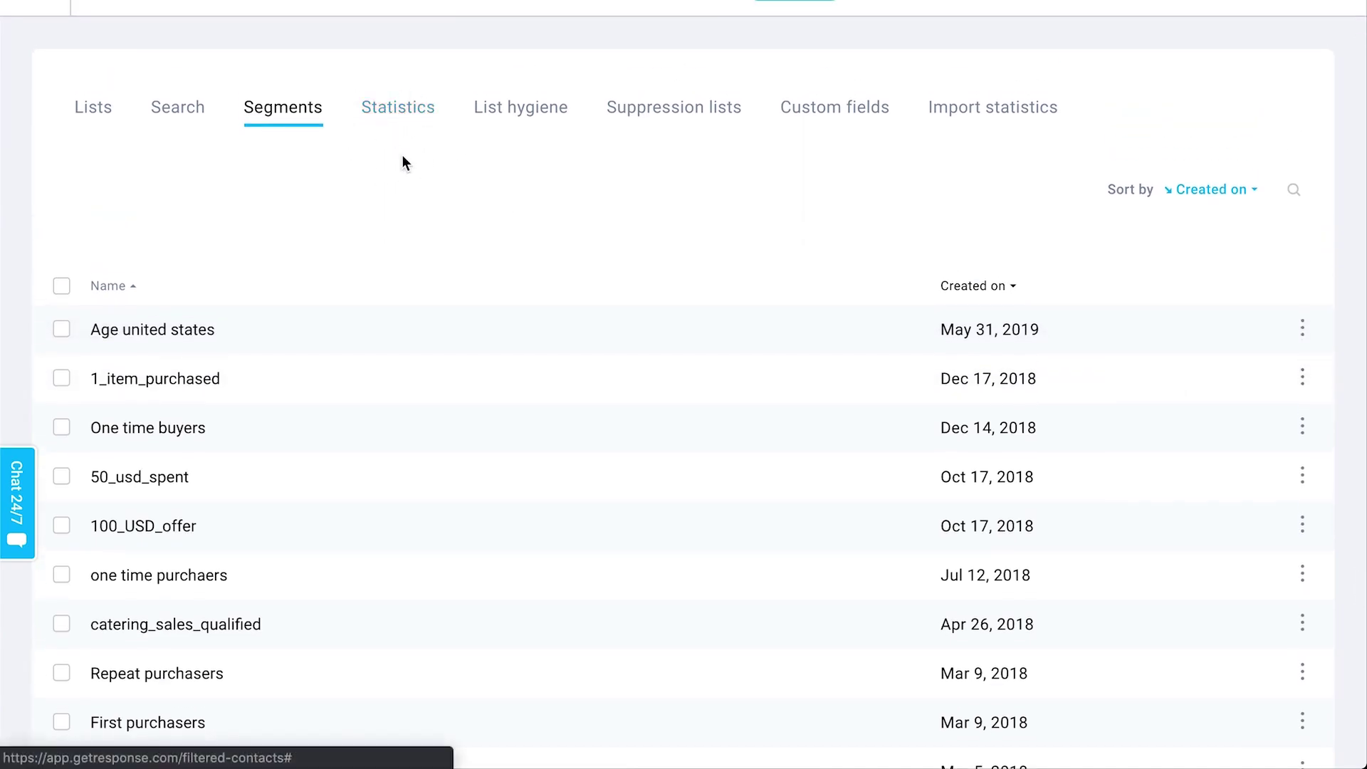
Step: Open the contacts' custom fields and examine the user-defined fields with their visibility, values and types
{"action": "left_click", "coordinate": [857, 106]}
{"action": "scroll", "coordinate": [1123, 148], "scroll_direction": "down", "scroll_amount": 2}
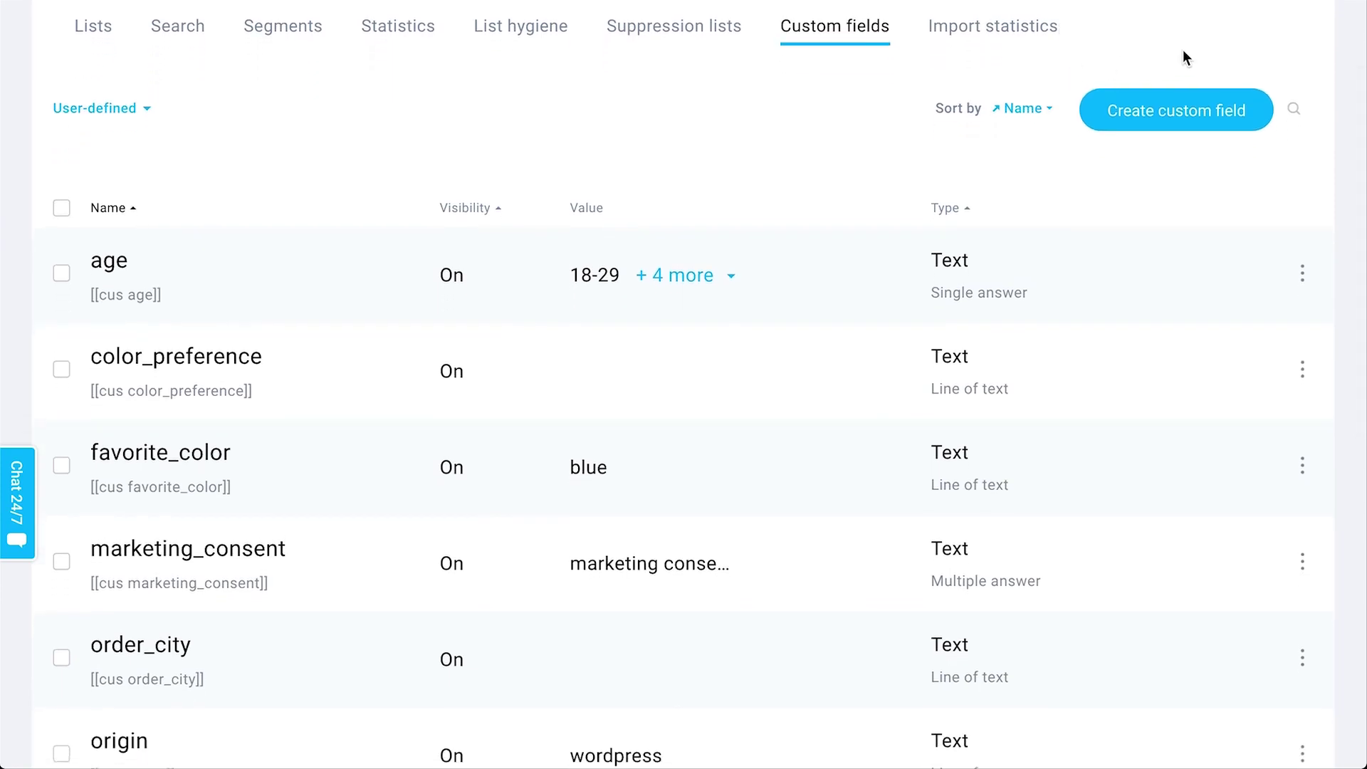
{"action": "scroll", "coordinate": [860, 281], "scroll_direction": "down", "scroll_amount": 1}
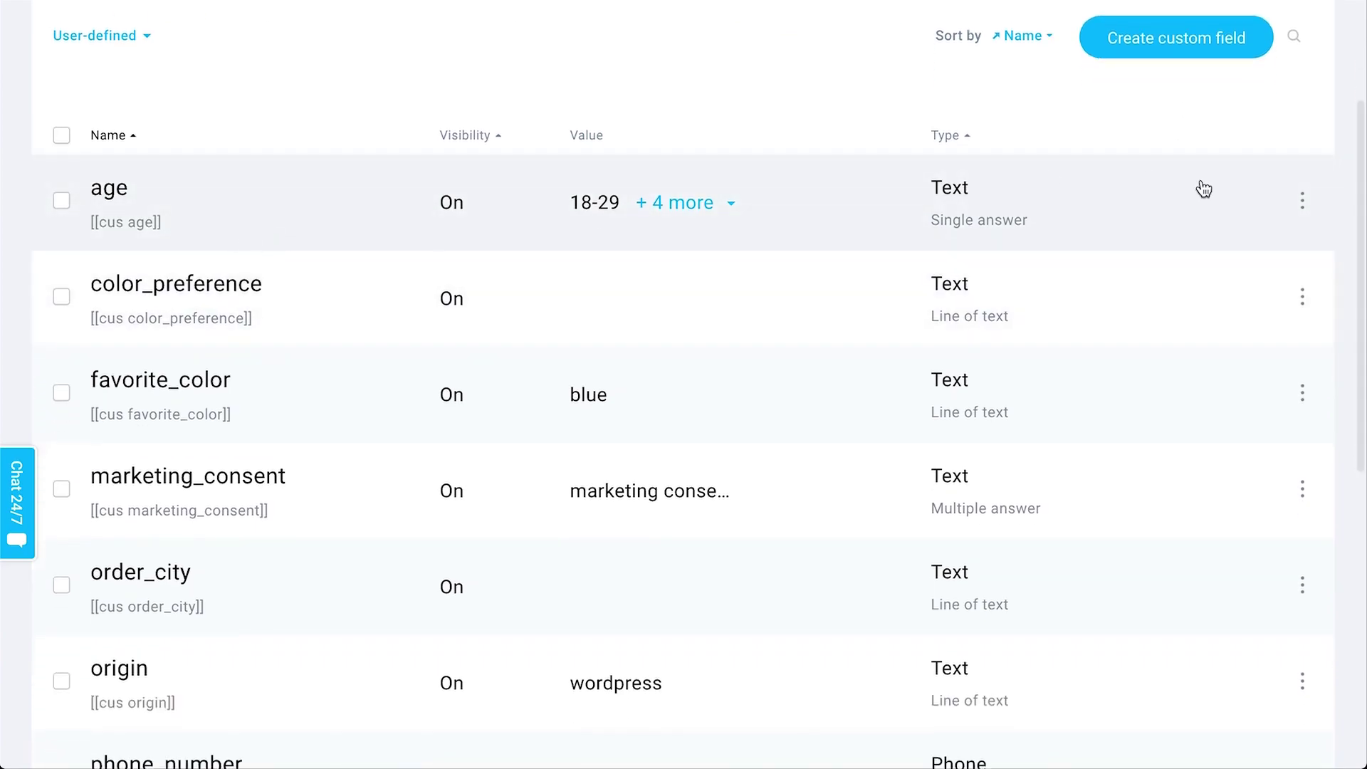
{"action": "scroll", "coordinate": [634, 309], "scroll_direction": "up", "scroll_amount": 2}
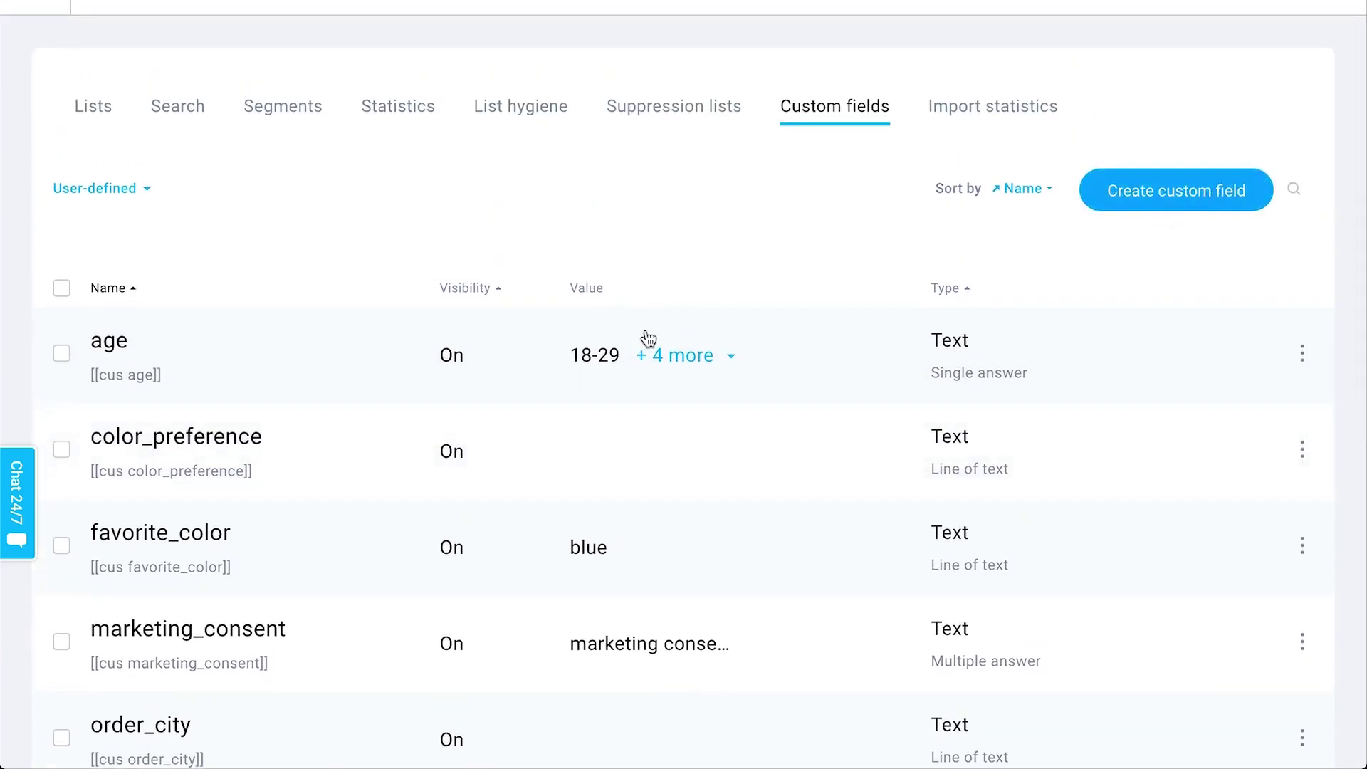
{"action": "scroll", "coordinate": [648, 338], "scroll_direction": "up", "scroll_amount": 1}
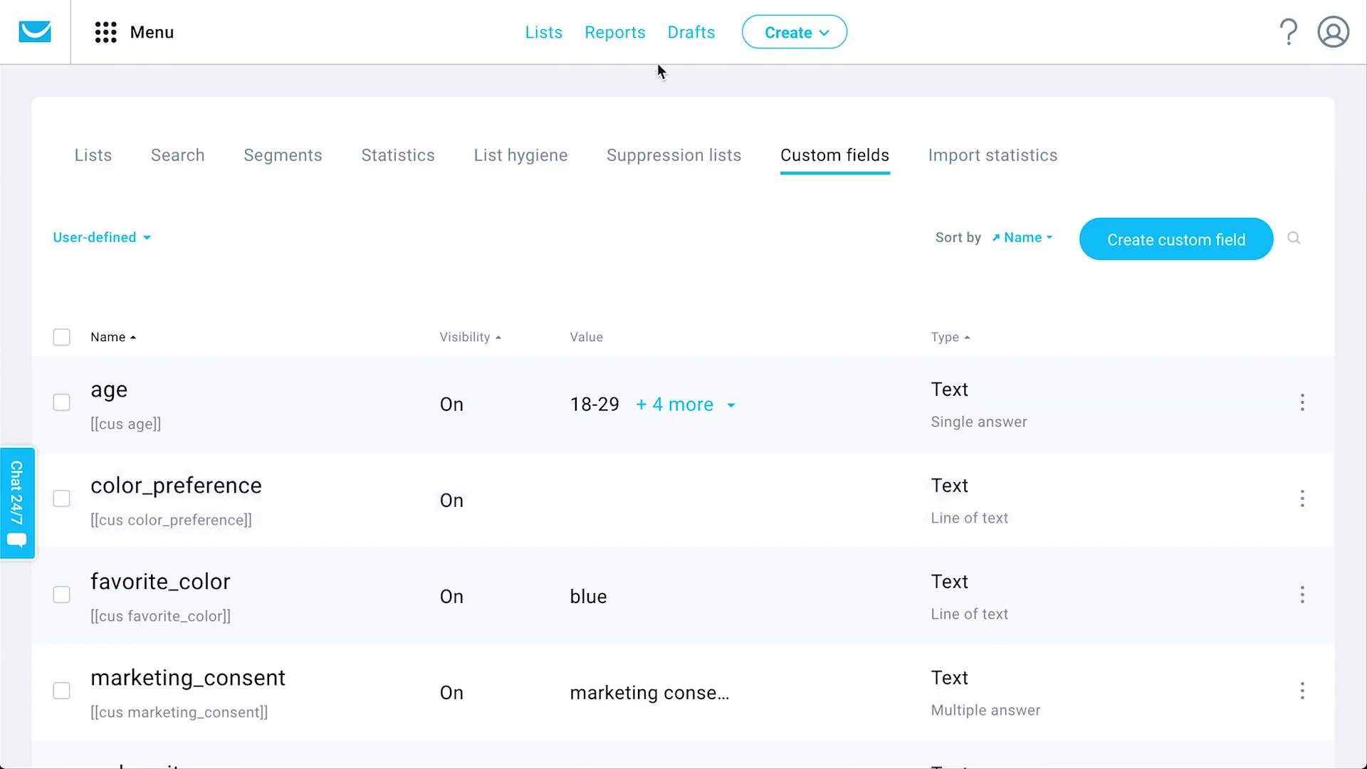
Step: Start adding contacts from the contact lists page and choose 30daybootcamp as the target list
{"action": "left_click", "coordinate": [93, 168]}
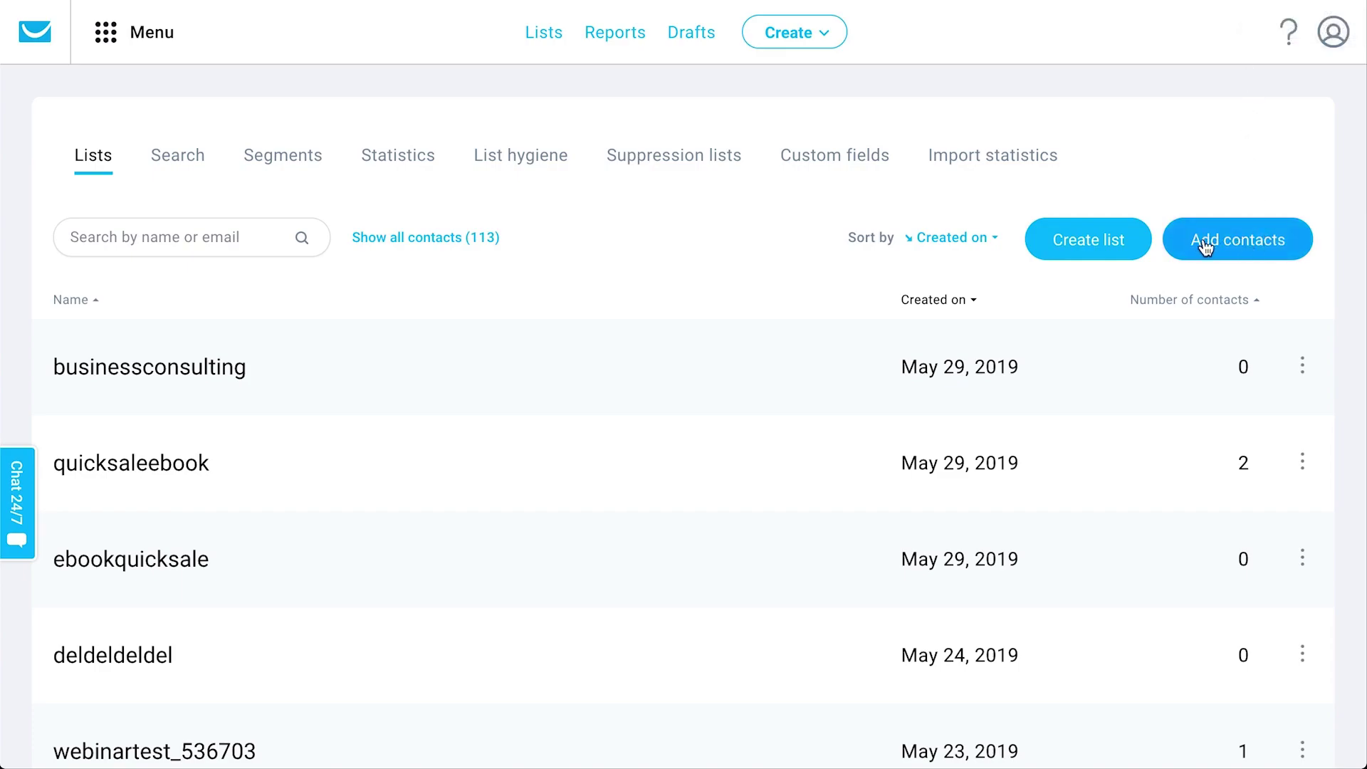
{"action": "left_click", "coordinate": [1261, 254]}
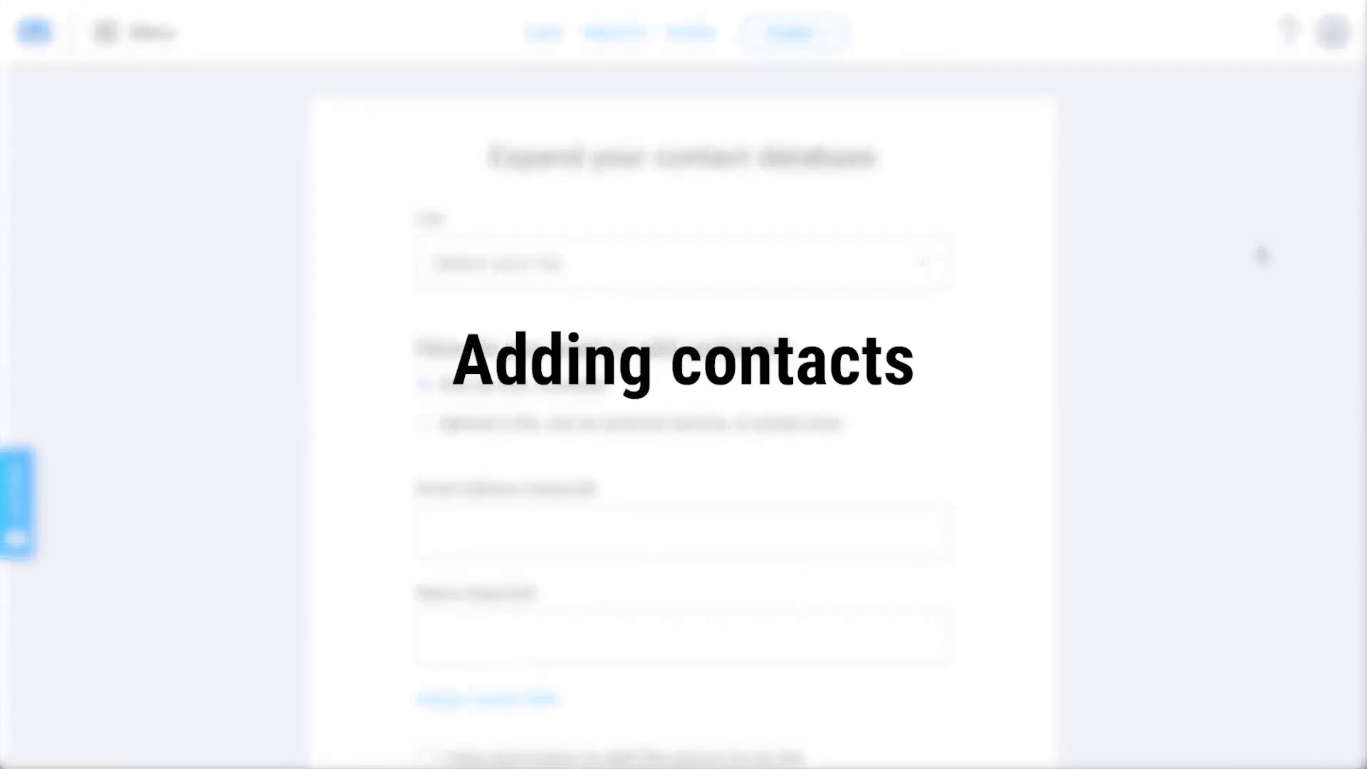
{"action": "scroll", "coordinate": [1260, 255], "scroll_direction": "down", "scroll_amount": 1}
{"action": "left_click", "coordinate": [689, 224]}
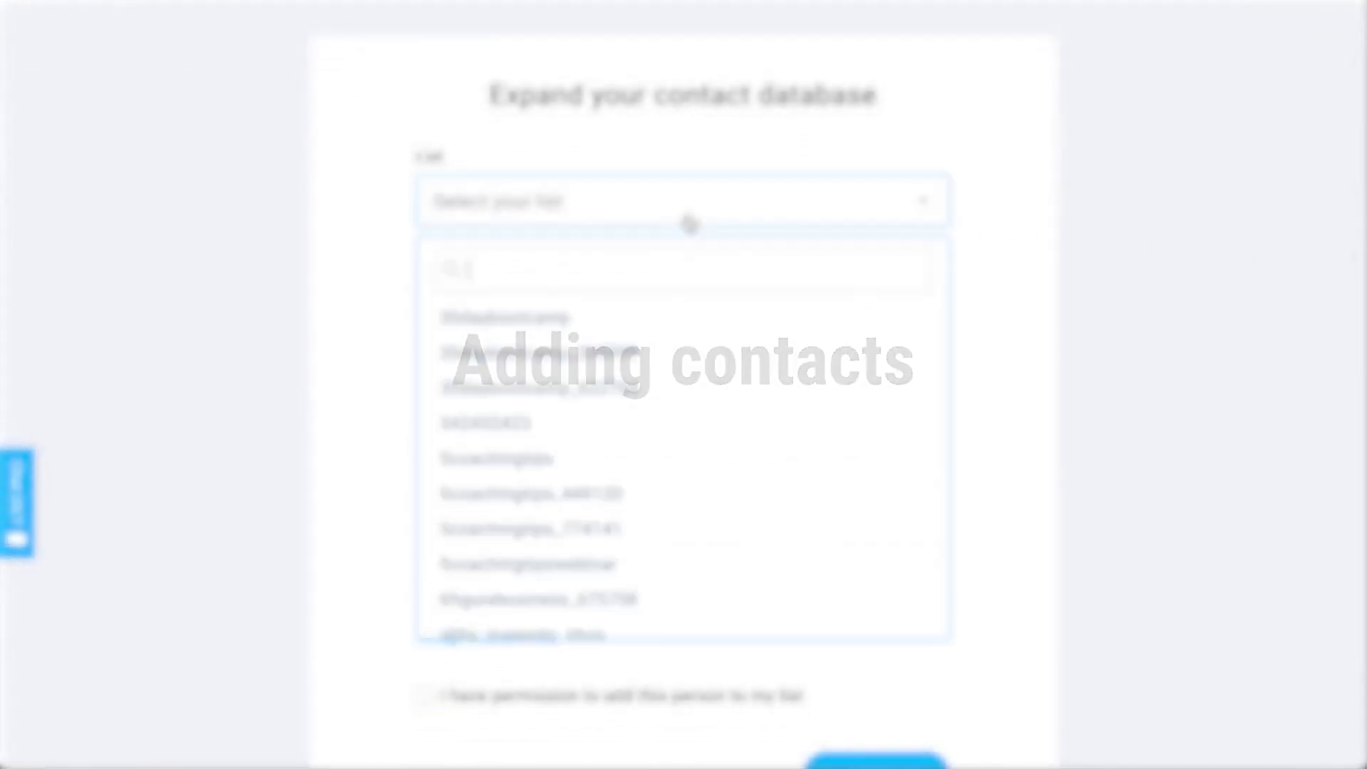
{"action": "left_click", "coordinate": [567, 315]}
{"action": "scroll", "coordinate": [740, 260], "scroll_direction": "down", "scroll_amount": 2}
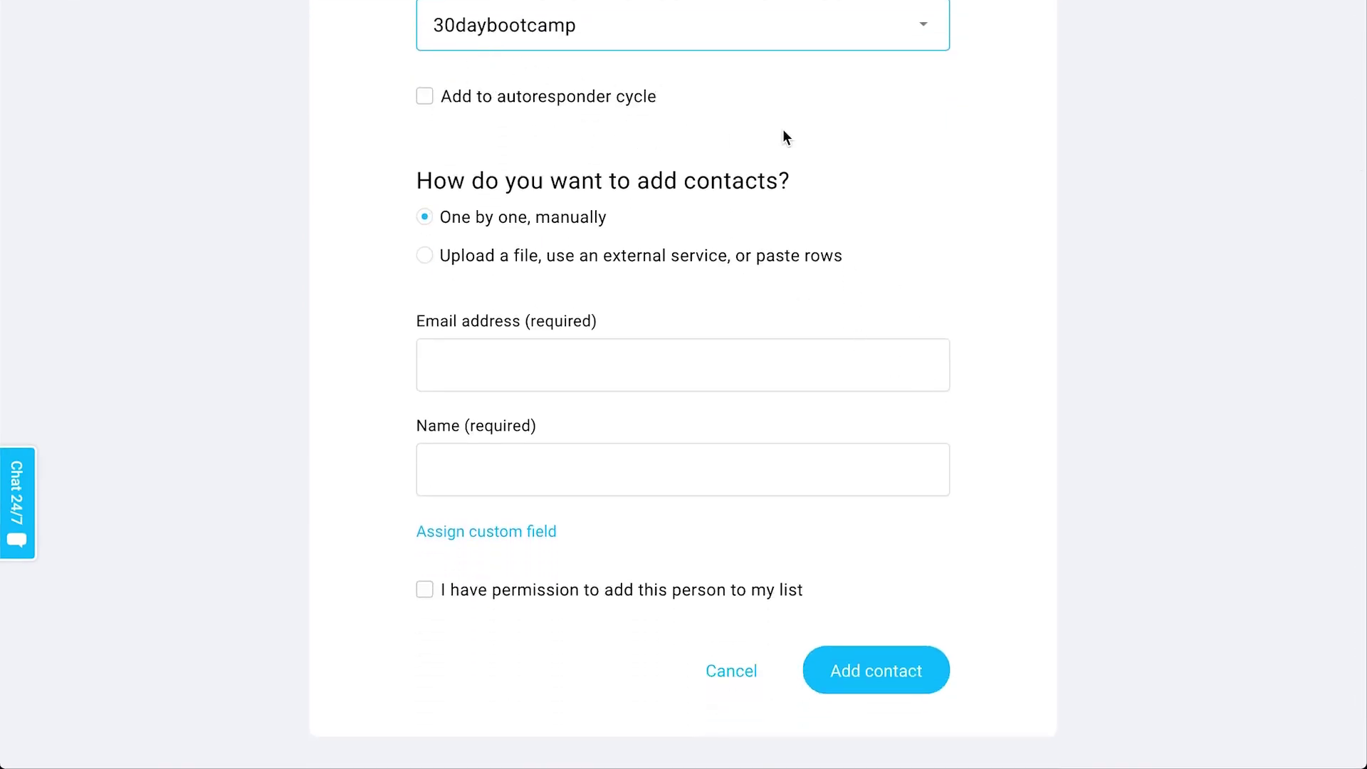
{"action": "scroll", "coordinate": [783, 130], "scroll_direction": "down", "scroll_amount": 1}
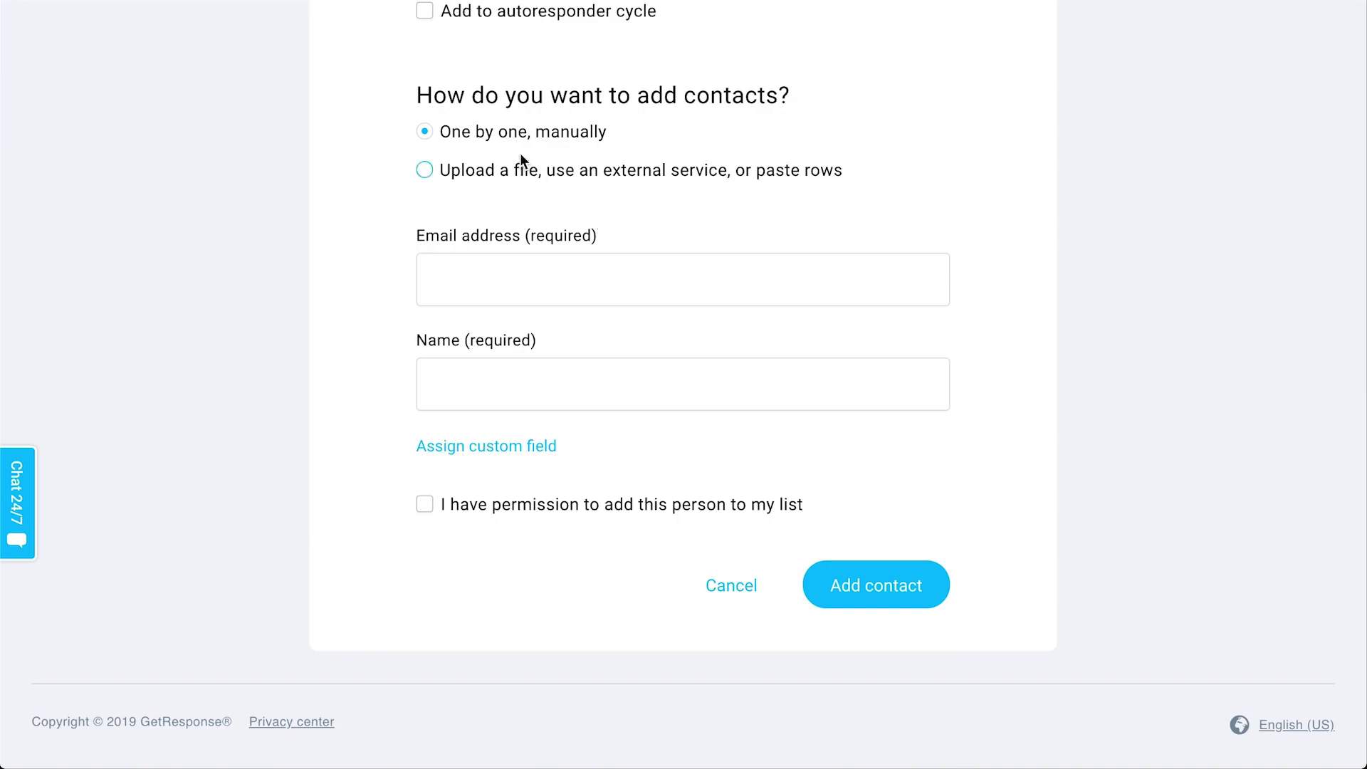
Step: Choose to upload a file, use an external service, or paste rows, and examine the external services available for importing contacts
{"action": "left_click", "coordinate": [569, 178]}
{"action": "scroll", "coordinate": [695, 460], "scroll_direction": "down", "scroll_amount": 1}
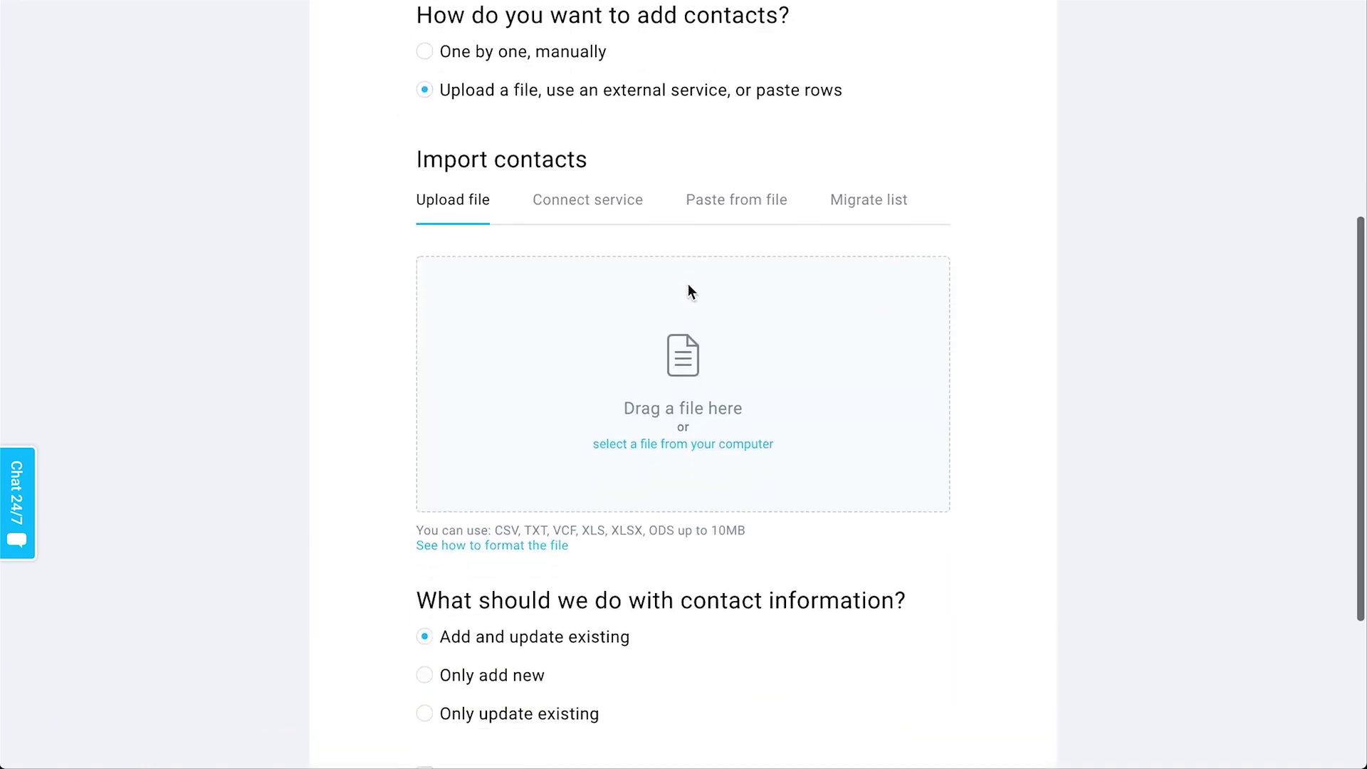
{"action": "left_click", "coordinate": [576, 217]}
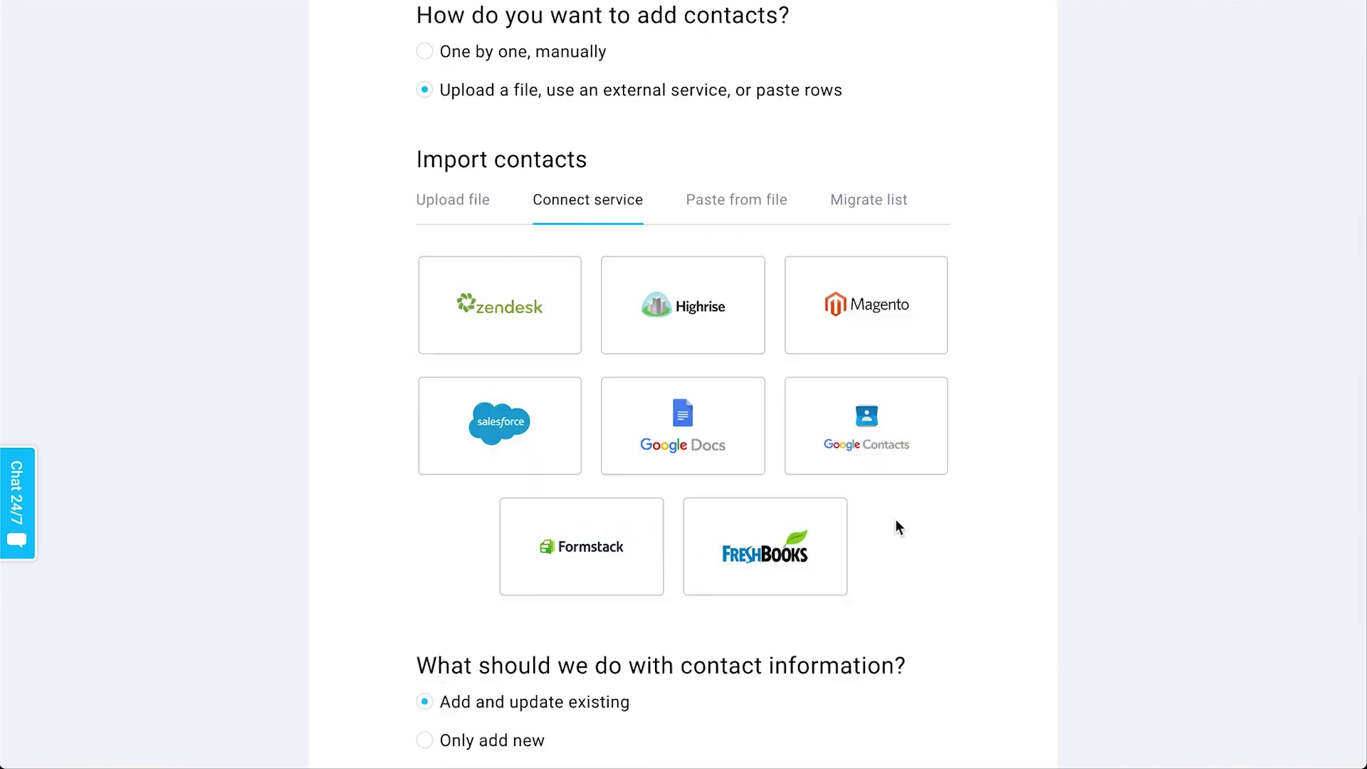
{"action": "scroll", "coordinate": [925, 491], "scroll_direction": "down", "scroll_amount": 1}
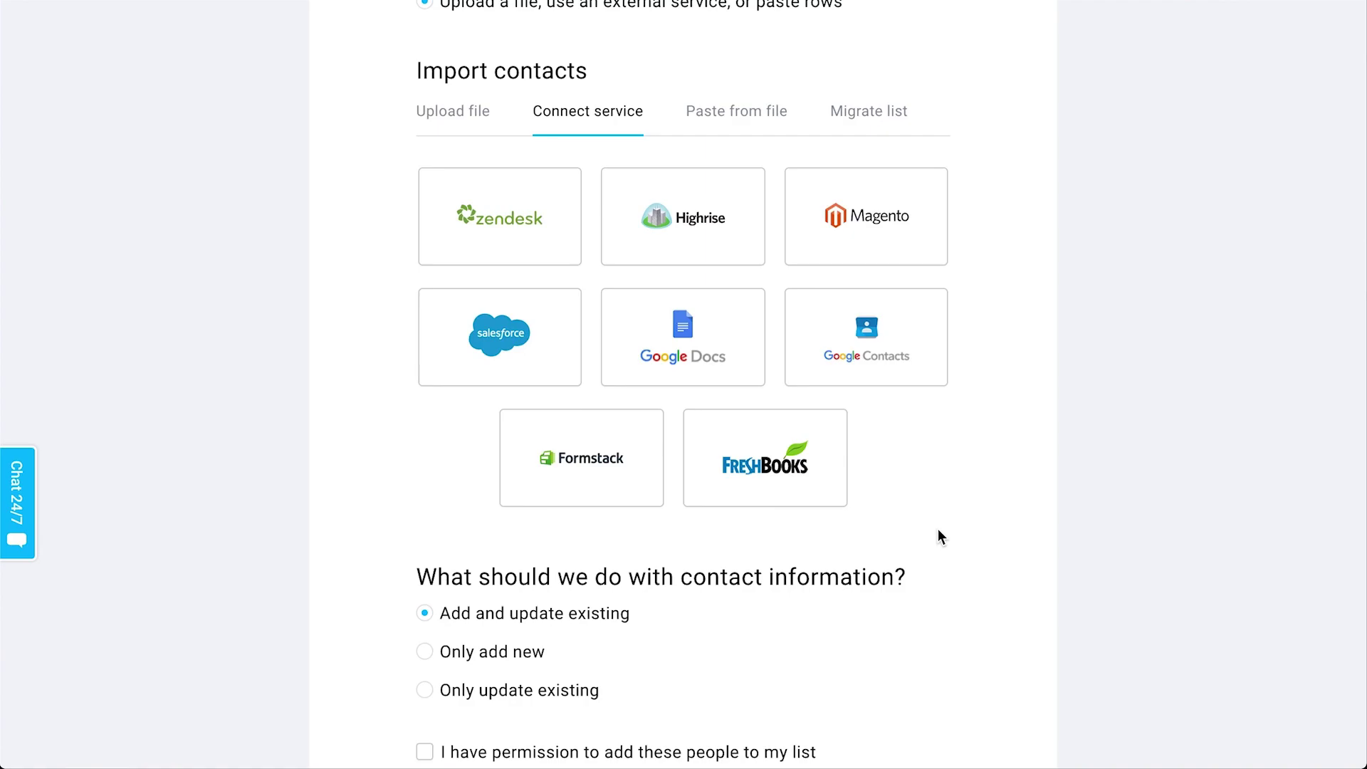
{"action": "scroll", "coordinate": [938, 536], "scroll_direction": "up", "scroll_amount": 1}
Step: Examine the paste-from-file import option and the list sources offered for migrating a list
{"action": "left_click", "coordinate": [751, 165]}
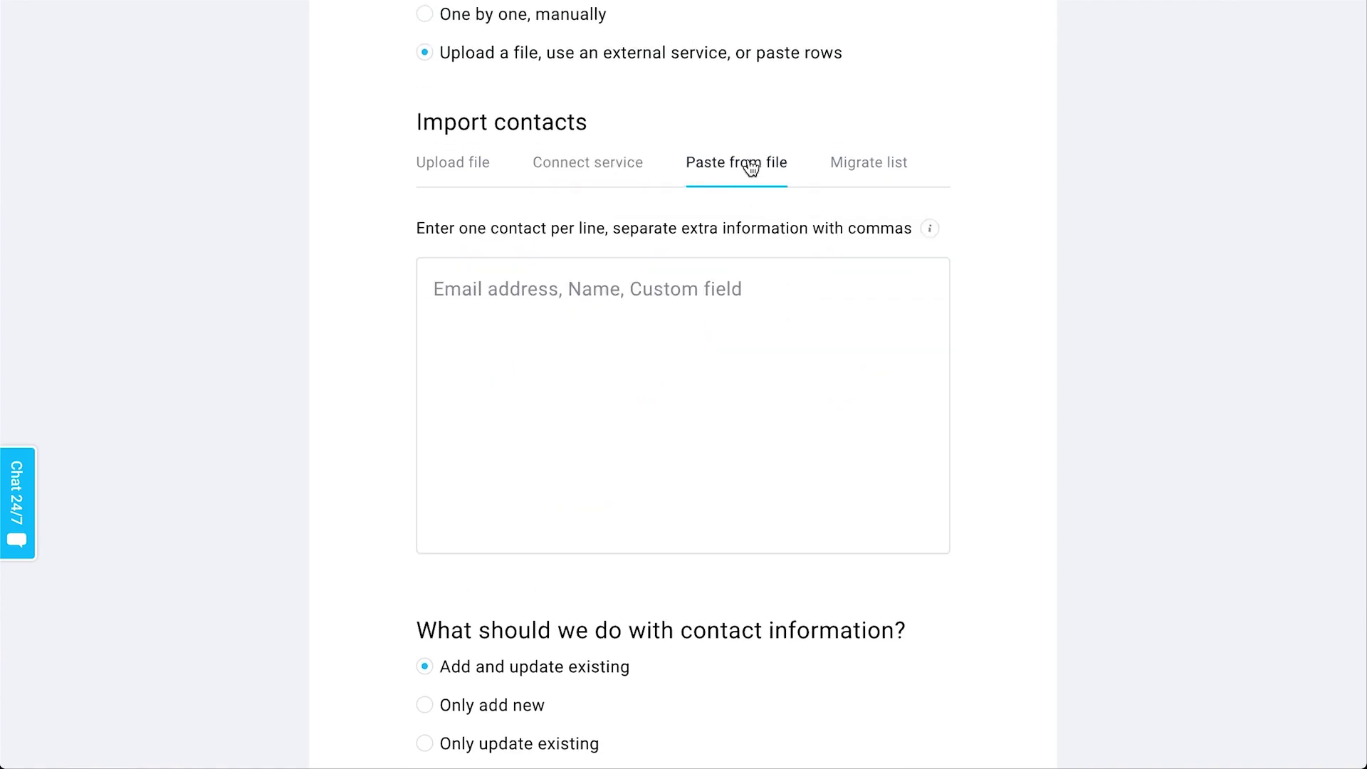
{"action": "left_click", "coordinate": [865, 166]}
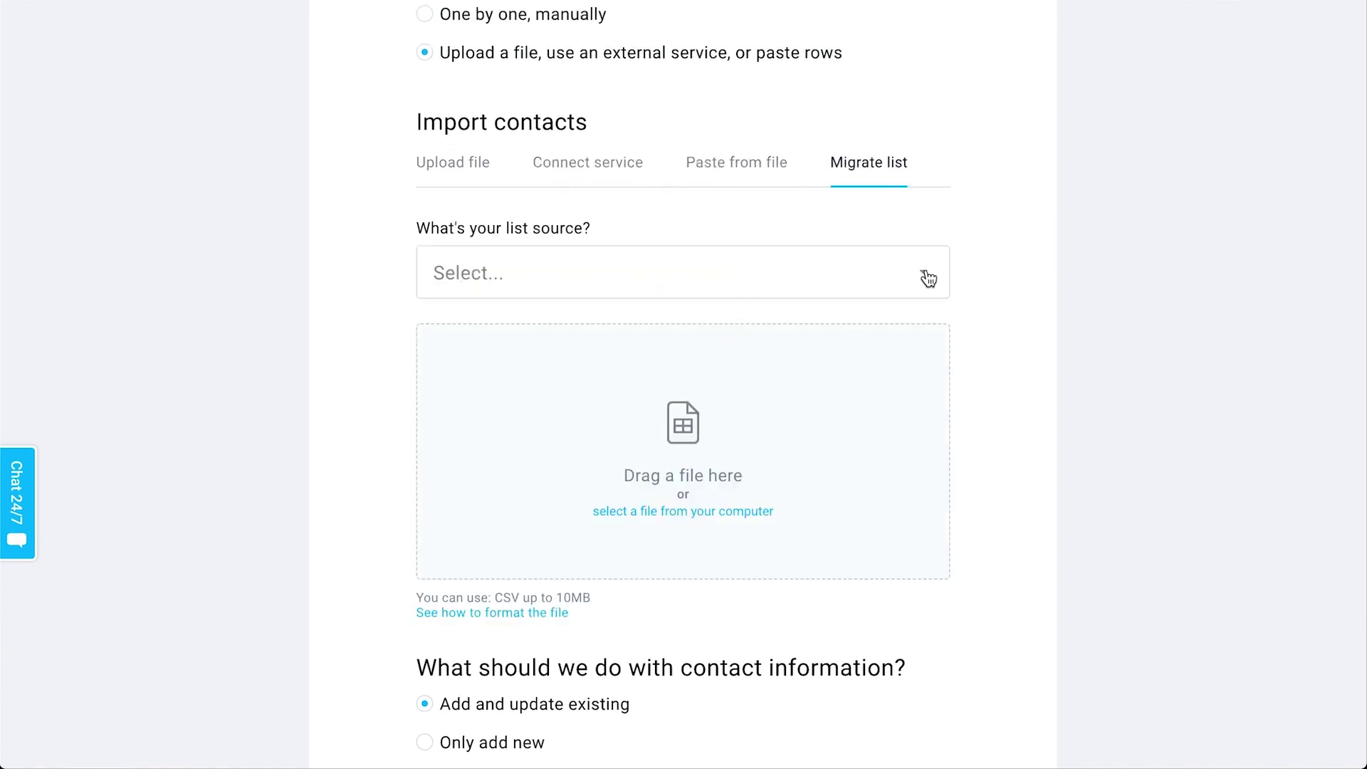
{"action": "scroll", "coordinate": [994, 195], "scroll_direction": "down", "scroll_amount": 1}
{"action": "left_click", "coordinate": [857, 220]}
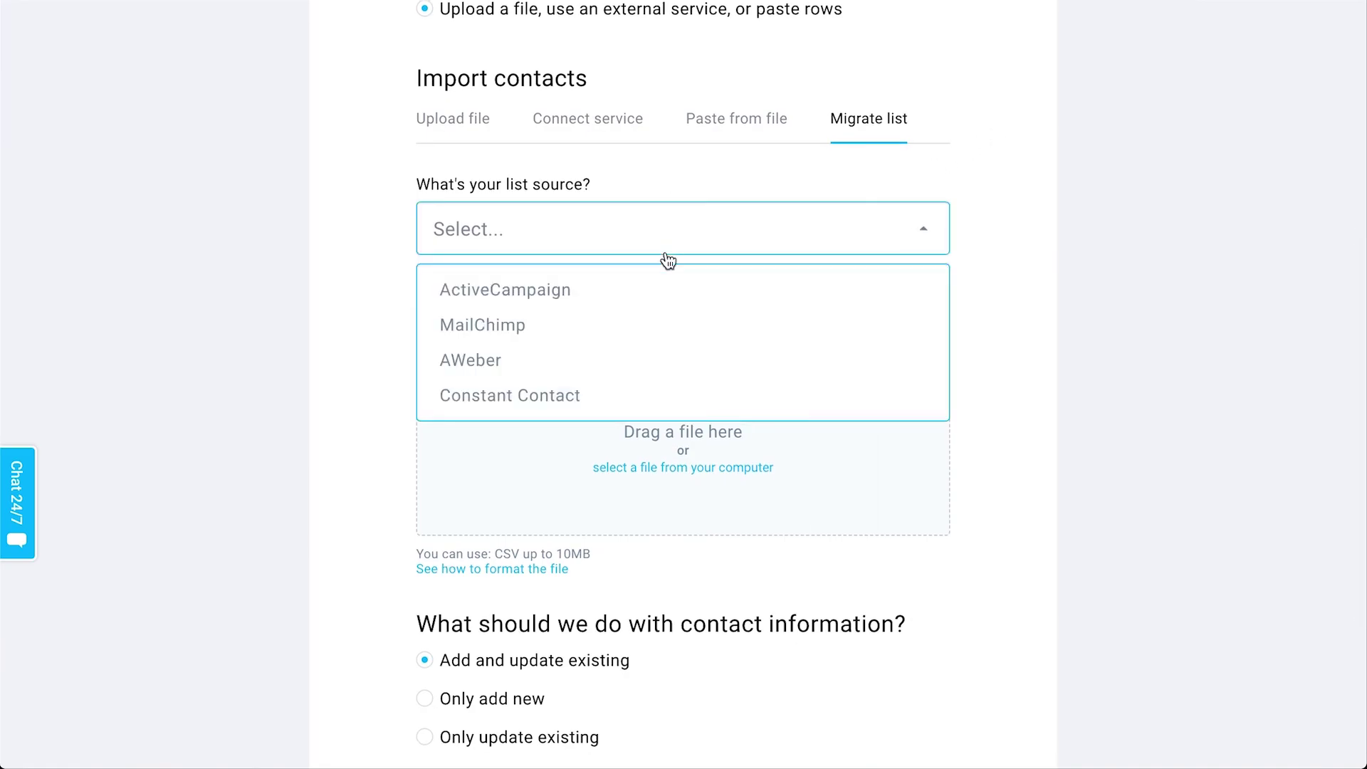
{"action": "left_click", "coordinate": [1016, 604]}
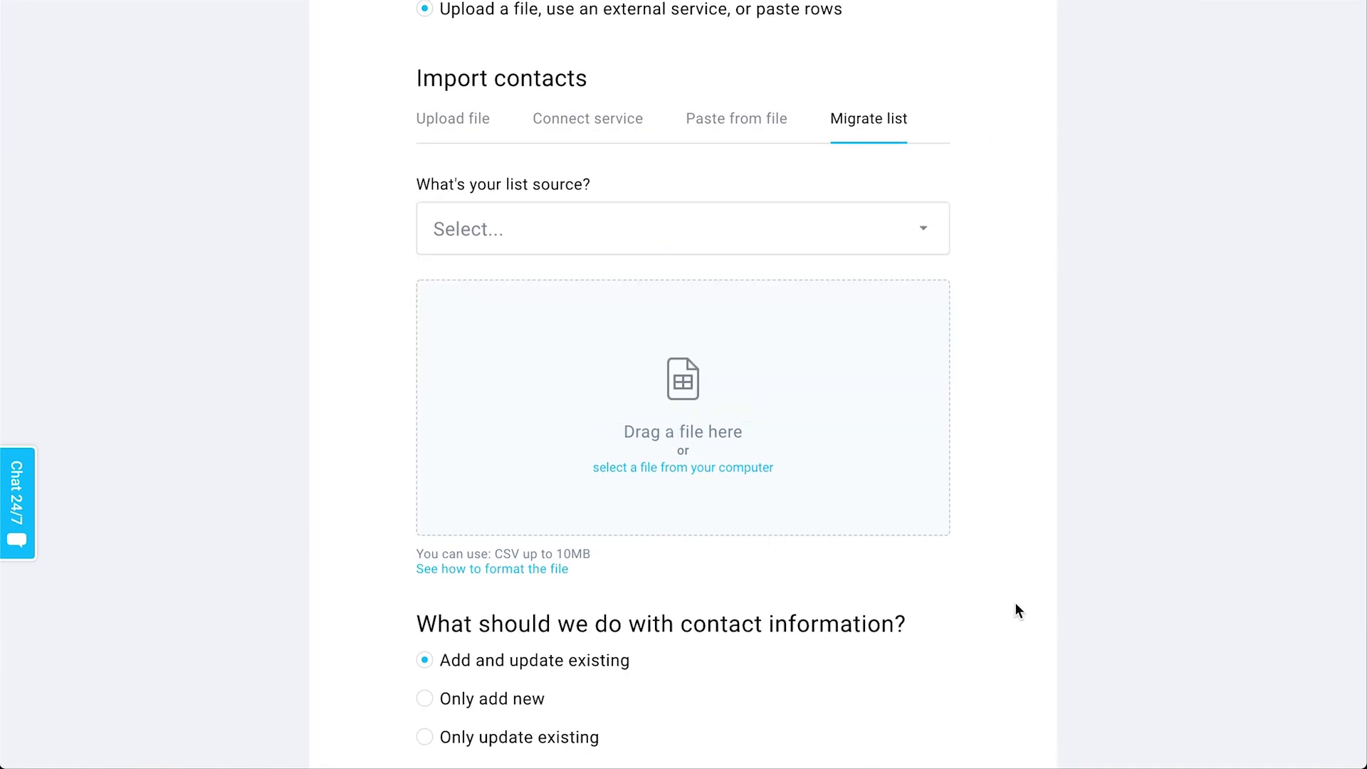
Step: Return to the file upload import option and review the whole contact import form, including the contact information settings
{"action": "scroll", "coordinate": [1015, 603], "scroll_direction": "down", "scroll_amount": 2}
{"action": "scroll", "coordinate": [1015, 602], "scroll_direction": "up", "scroll_amount": 5}
{"action": "scroll", "coordinate": [1014, 609], "scroll_direction": "up", "scroll_amount": 1}
{"action": "left_click", "coordinate": [459, 398]}
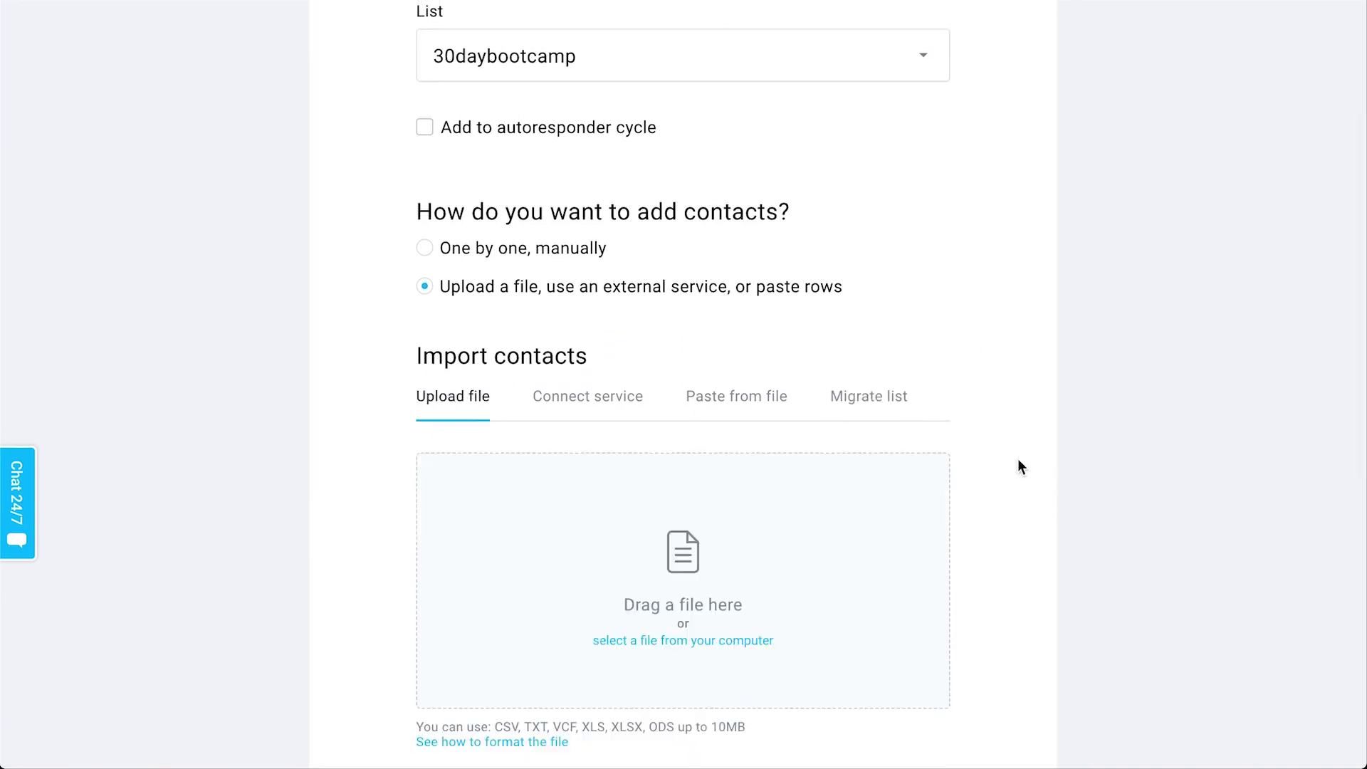
{"action": "scroll", "coordinate": [1018, 465], "scroll_direction": "up", "scroll_amount": 3}
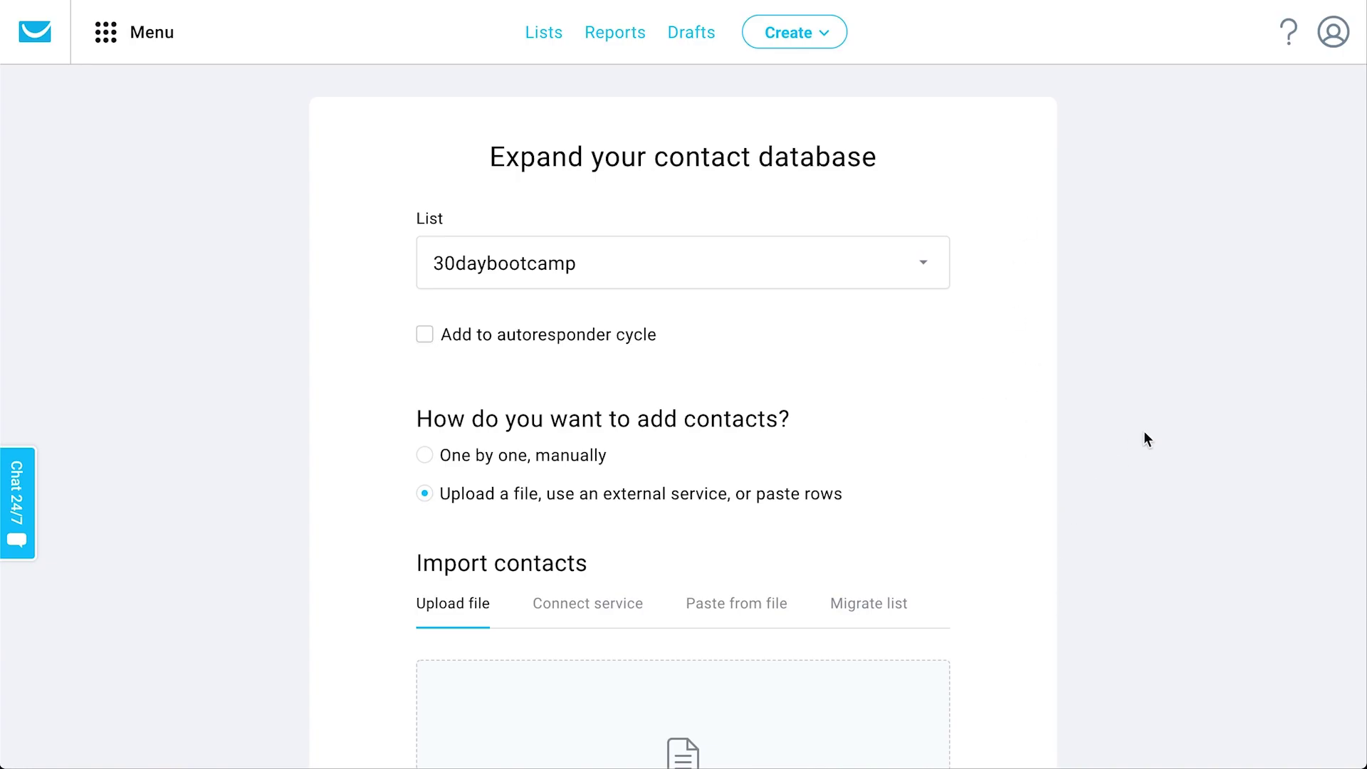
{"action": "scroll", "coordinate": [1132, 447], "scroll_direction": "down", "scroll_amount": 10}
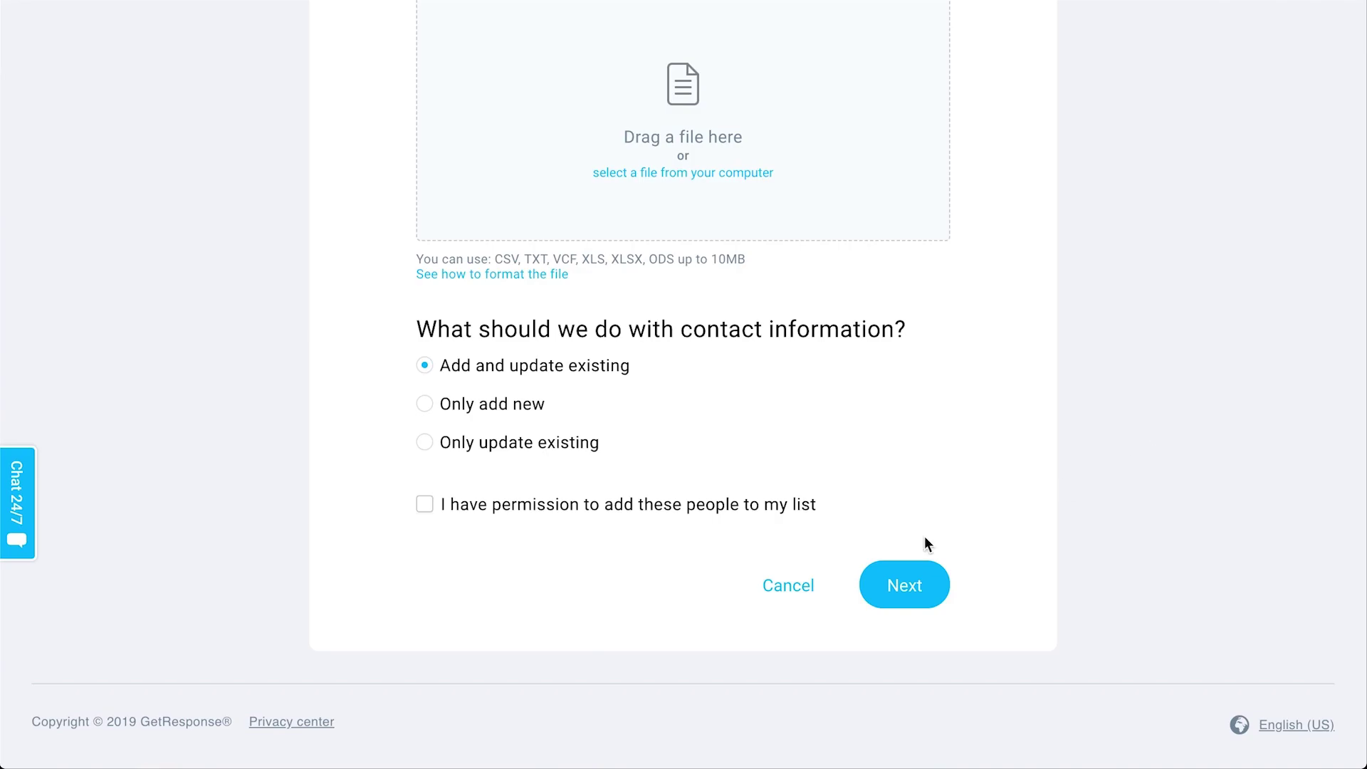
{"action": "scroll", "coordinate": [719, 525], "scroll_direction": "up", "scroll_amount": 5}
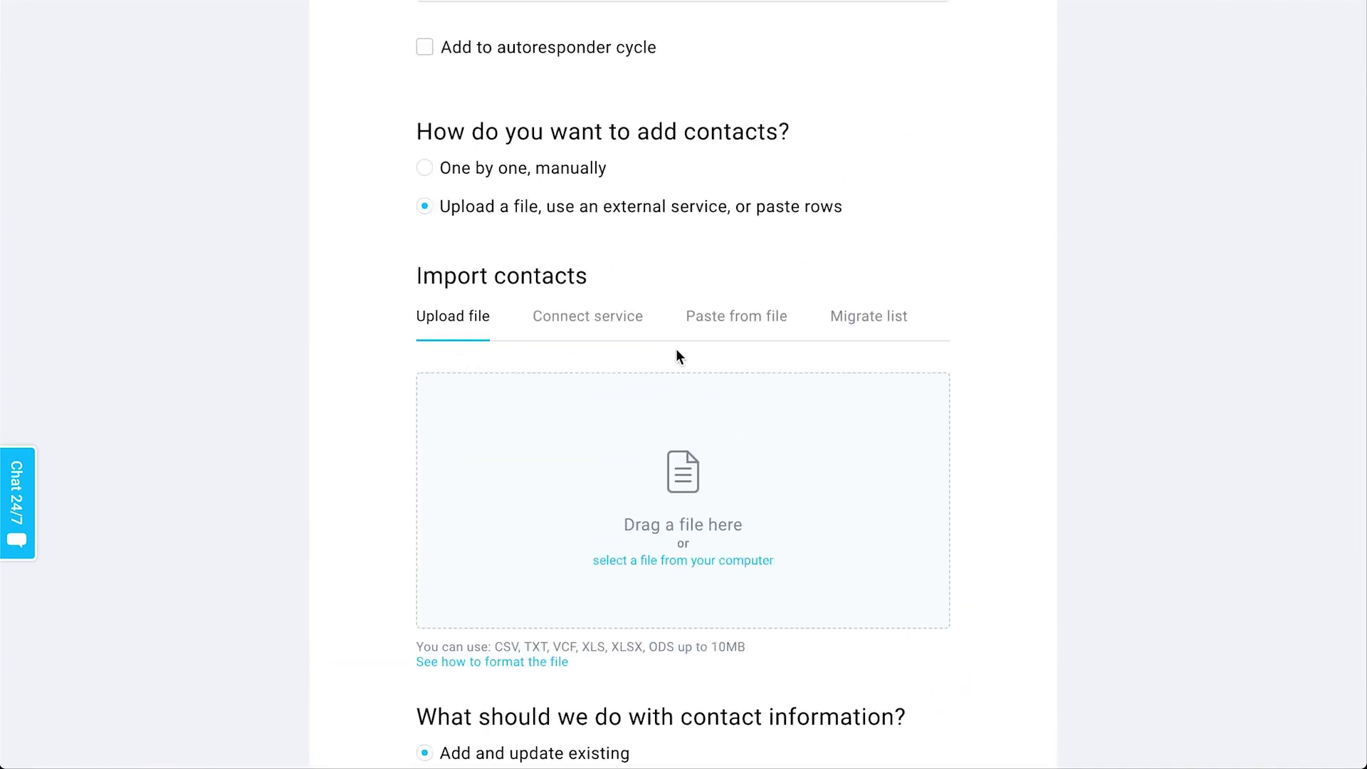
{"action": "scroll", "coordinate": [384, 325], "scroll_direction": "up", "scroll_amount": 4}
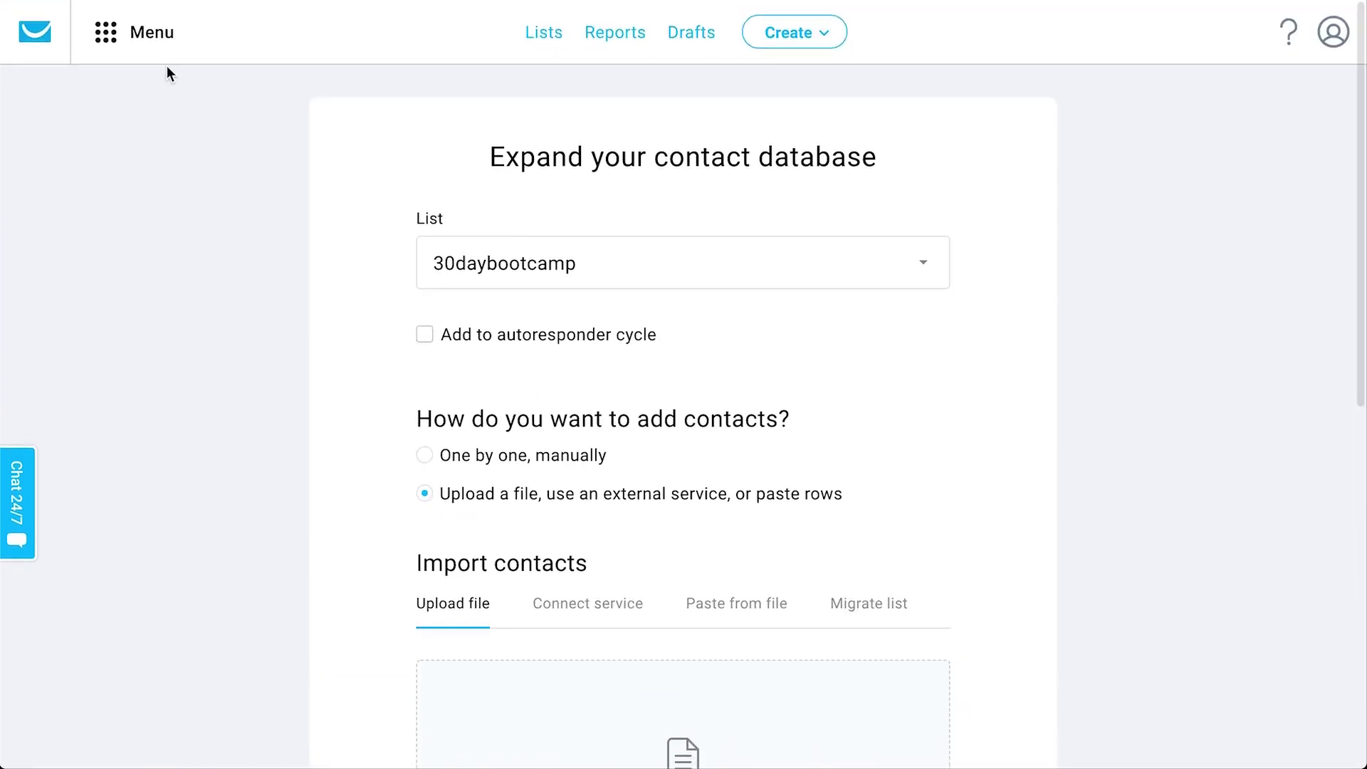
Step: Open the Autofunnel tool to view the existing funnels
{"action": "left_click", "coordinate": [163, 55]}
{"action": "left_click", "coordinate": [162, 54]}
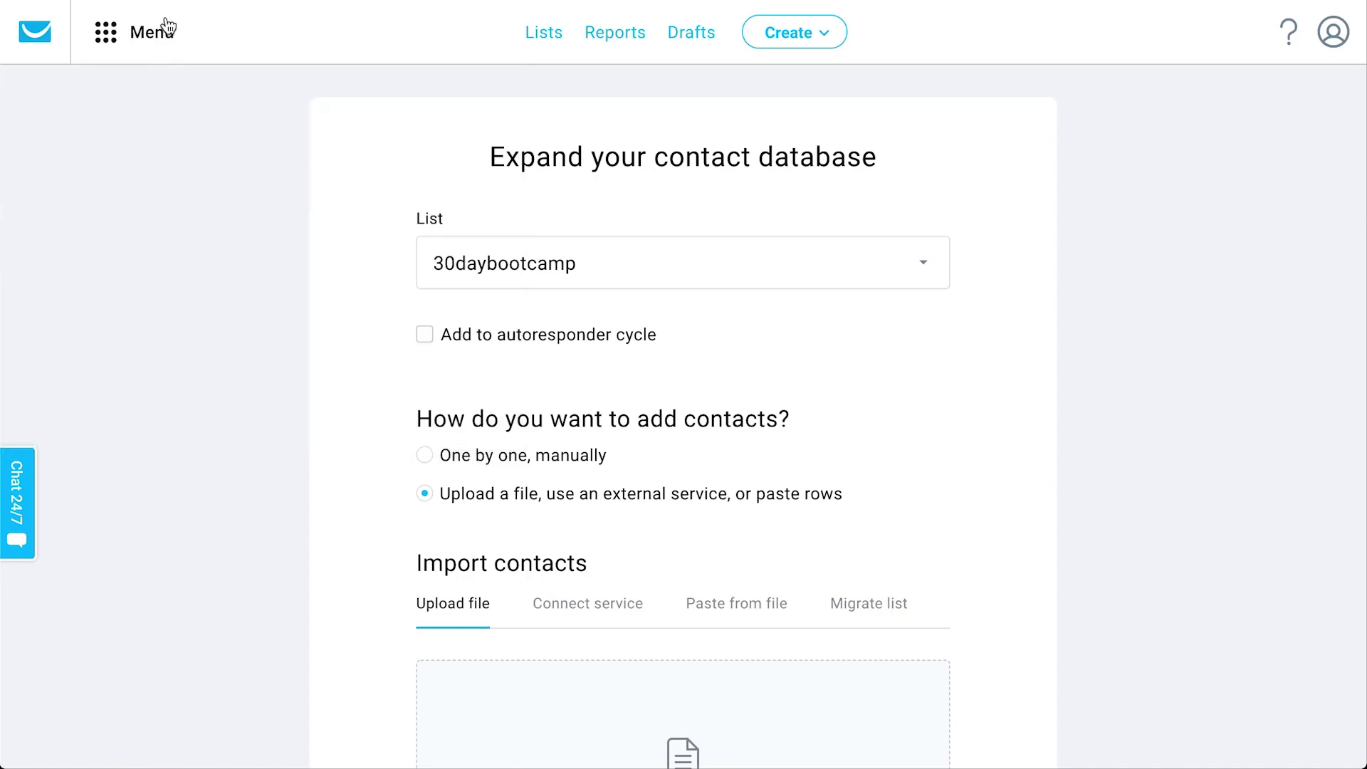
{"action": "left_click", "coordinate": [157, 31]}
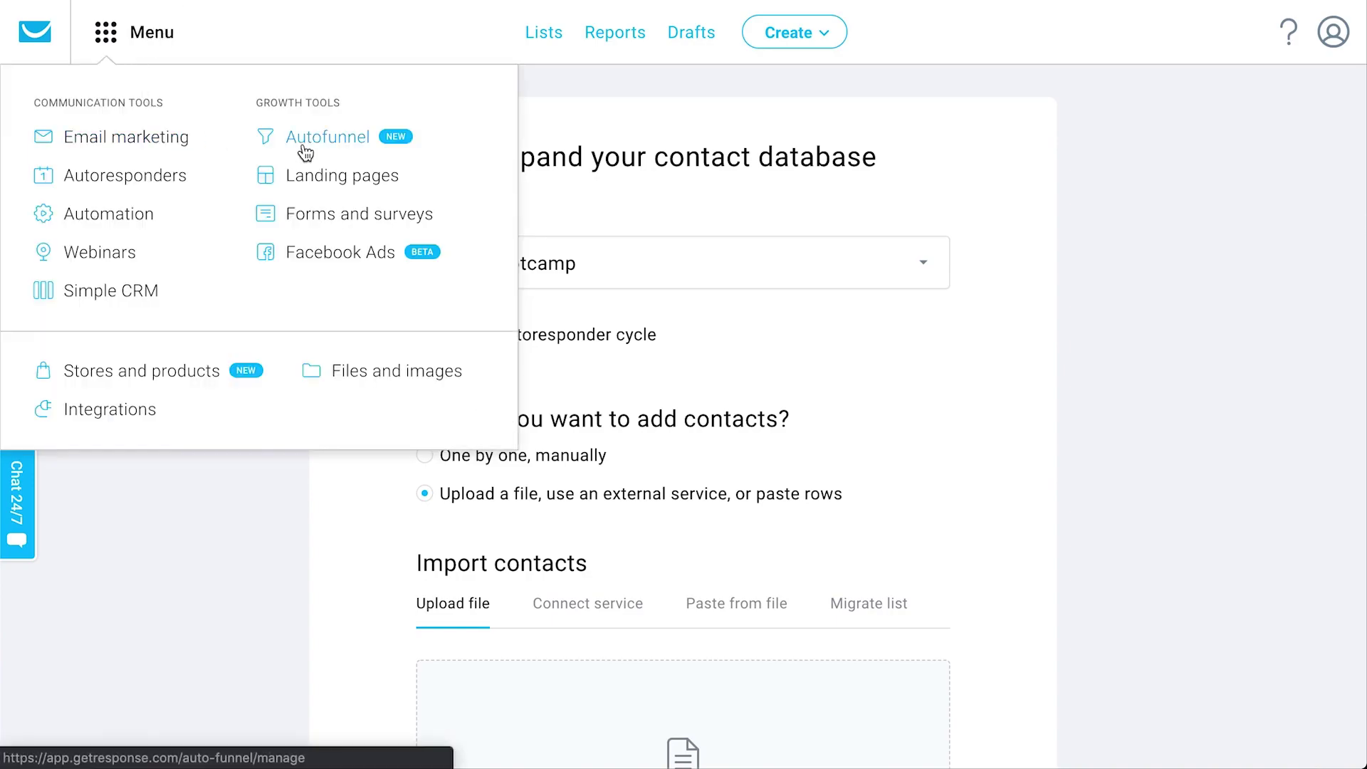
{"action": "left_click", "coordinate": [343, 144]}
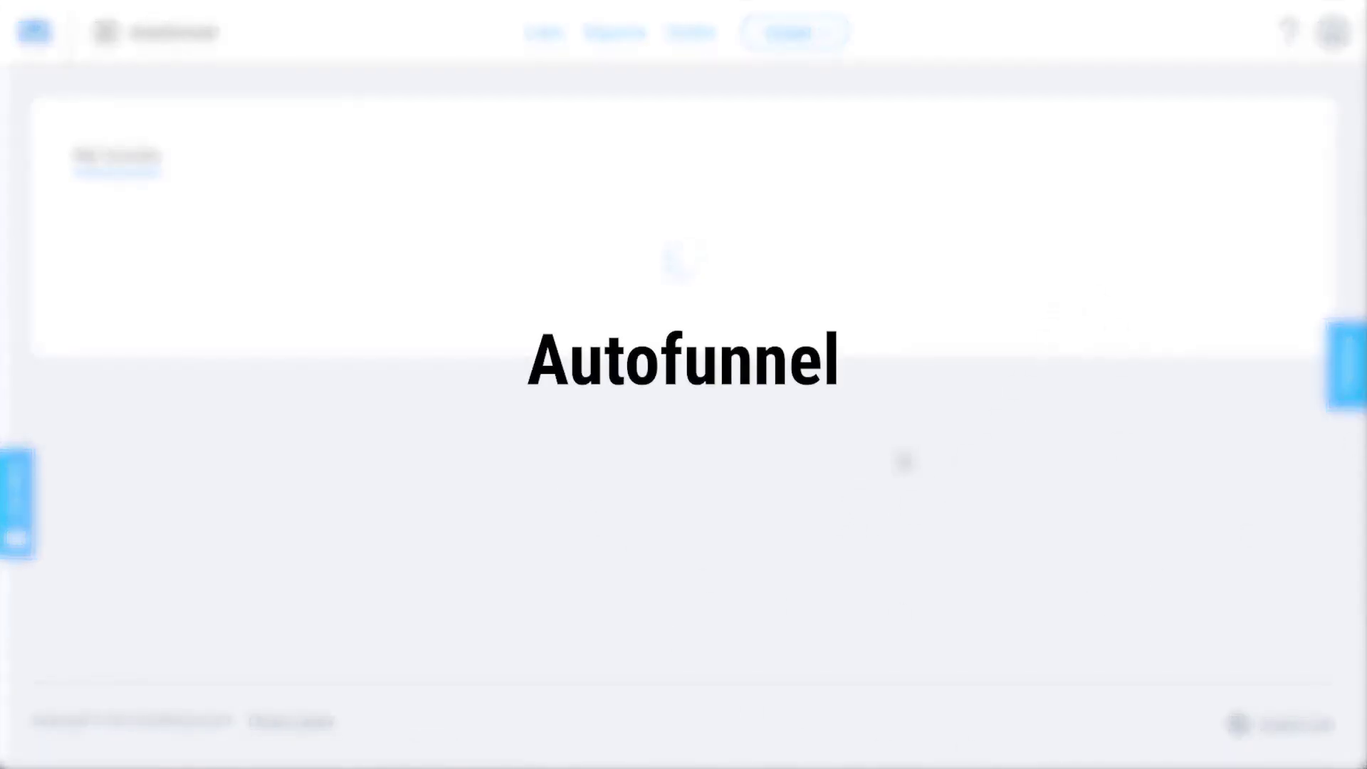
{"action": "left_click", "coordinate": [1046, 242]}
{"action": "left_click", "coordinate": [869, 153]}
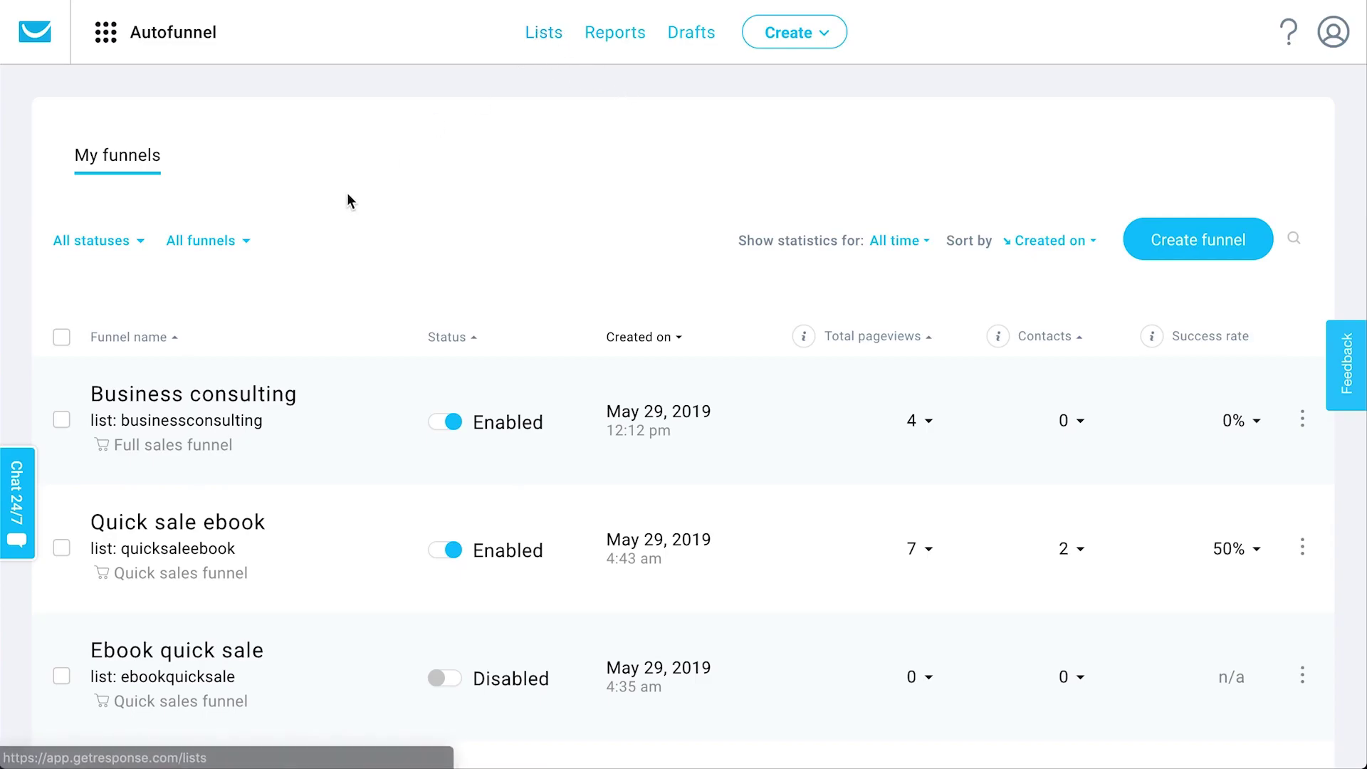
Step: Create a funnel named New signups funnel with the Build a list goal
{"action": "left_click", "coordinate": [1186, 260]}
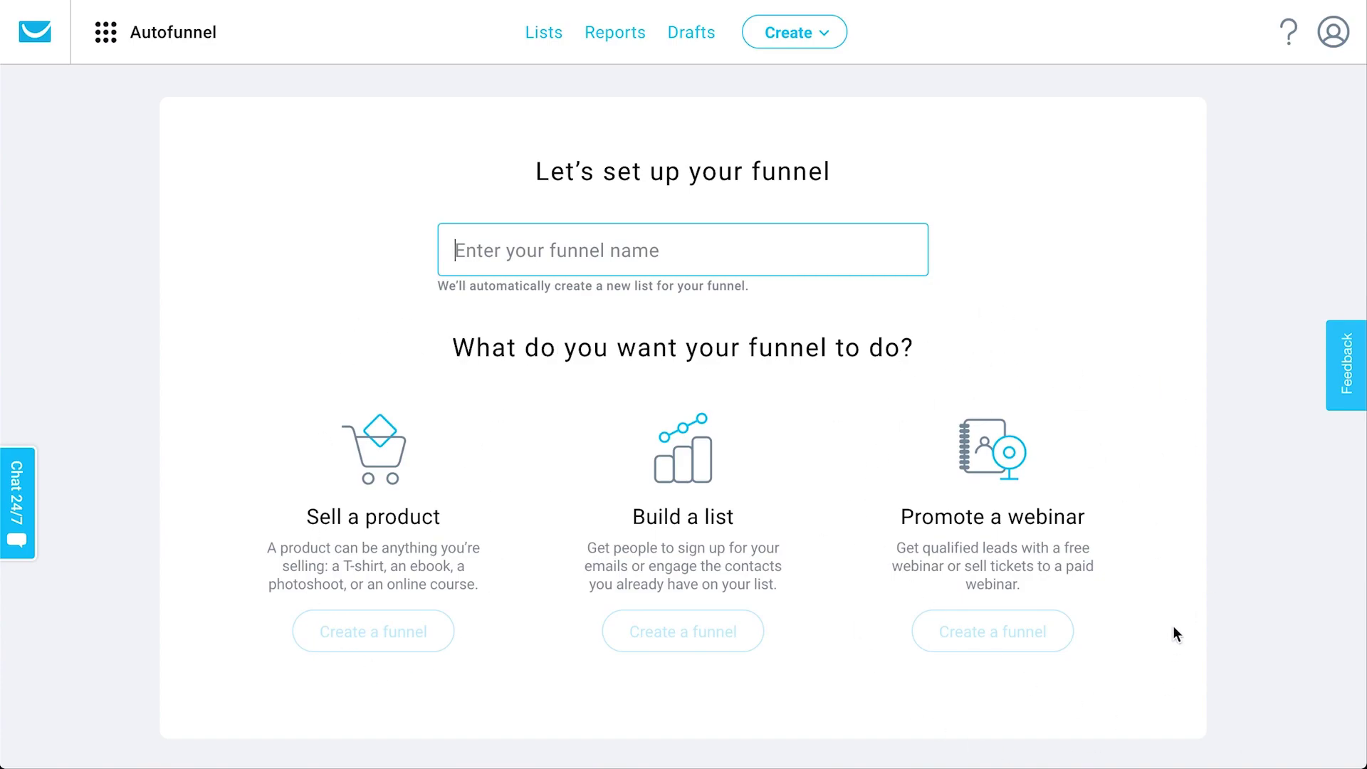
{"action": "scroll", "coordinate": [1172, 625], "scroll_direction": "down", "scroll_amount": 1}
{"action": "scroll", "coordinate": [1172, 625], "scroll_direction": "up", "scroll_amount": 1}
{"action": "type", "text": "New sign"}
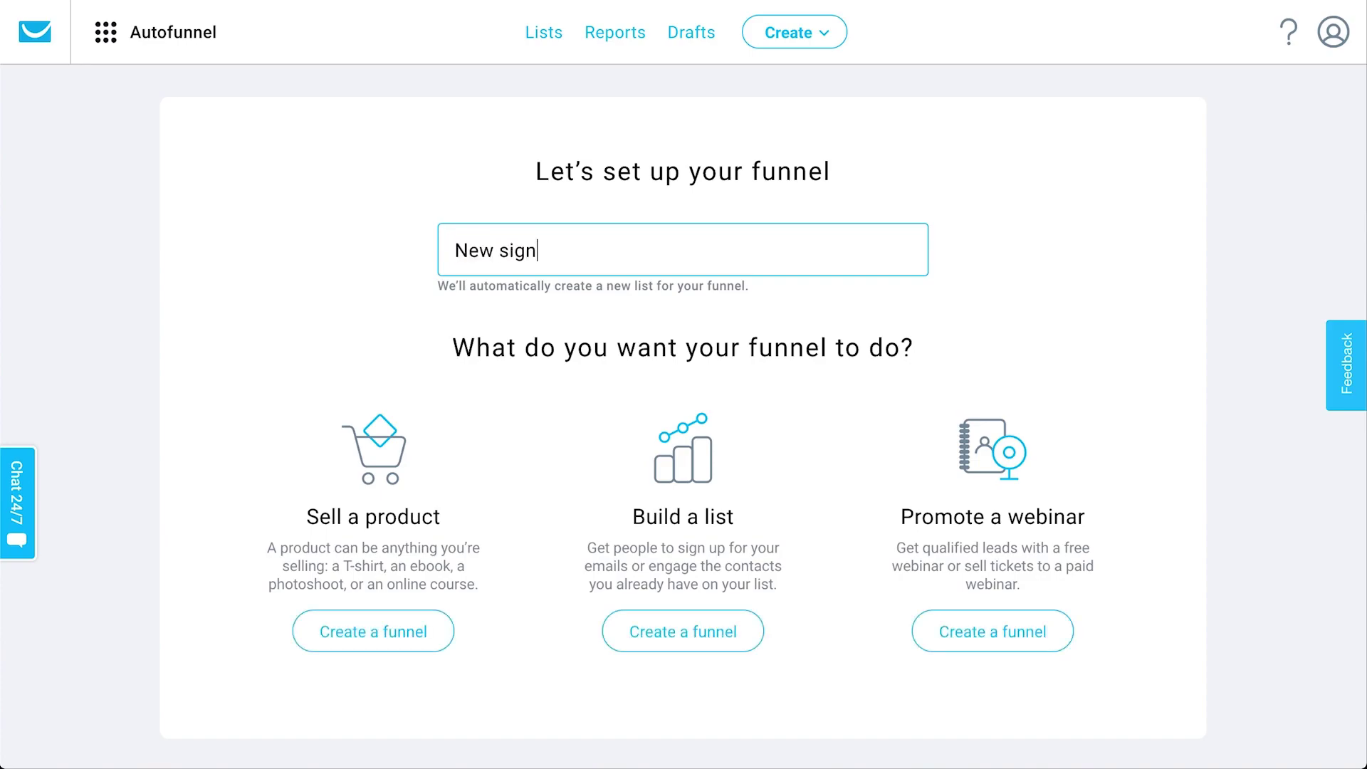
{"action": "type", "text": "ups funnel"}
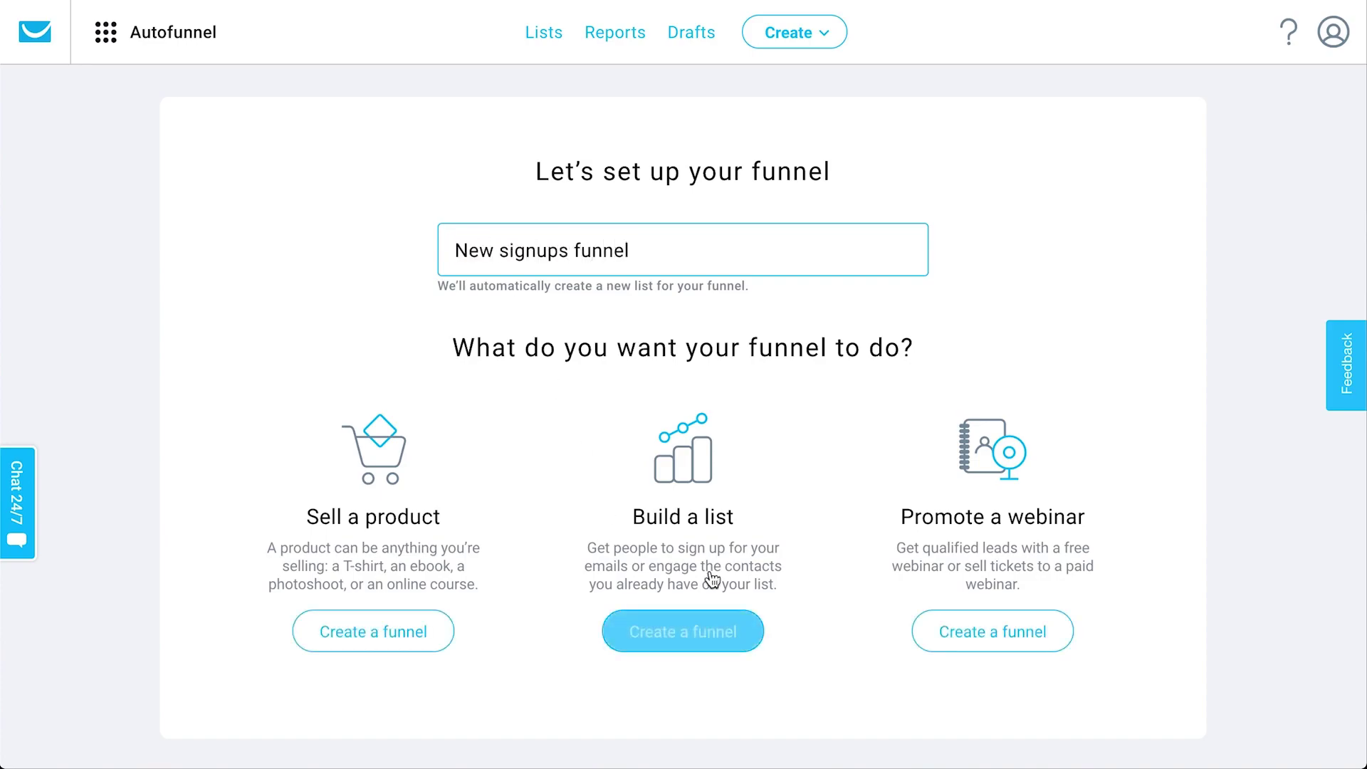
{"action": "left_click", "coordinate": [697, 620]}
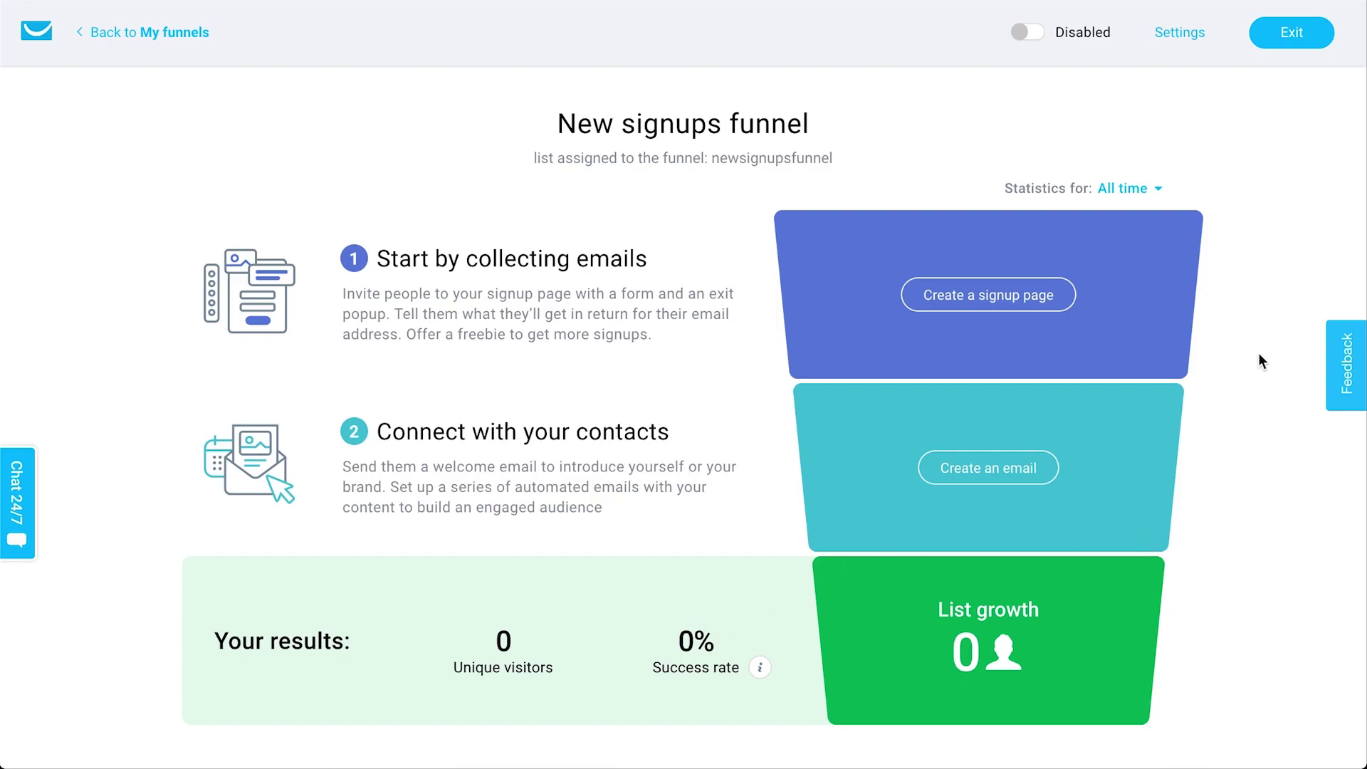
Step: Review the stages of the New signups funnel and return to the overview of funnels
{"action": "scroll", "coordinate": [1257, 352], "scroll_direction": "down", "scroll_amount": 2}
{"action": "scroll", "coordinate": [1258, 353], "scroll_direction": "up", "scroll_amount": 1}
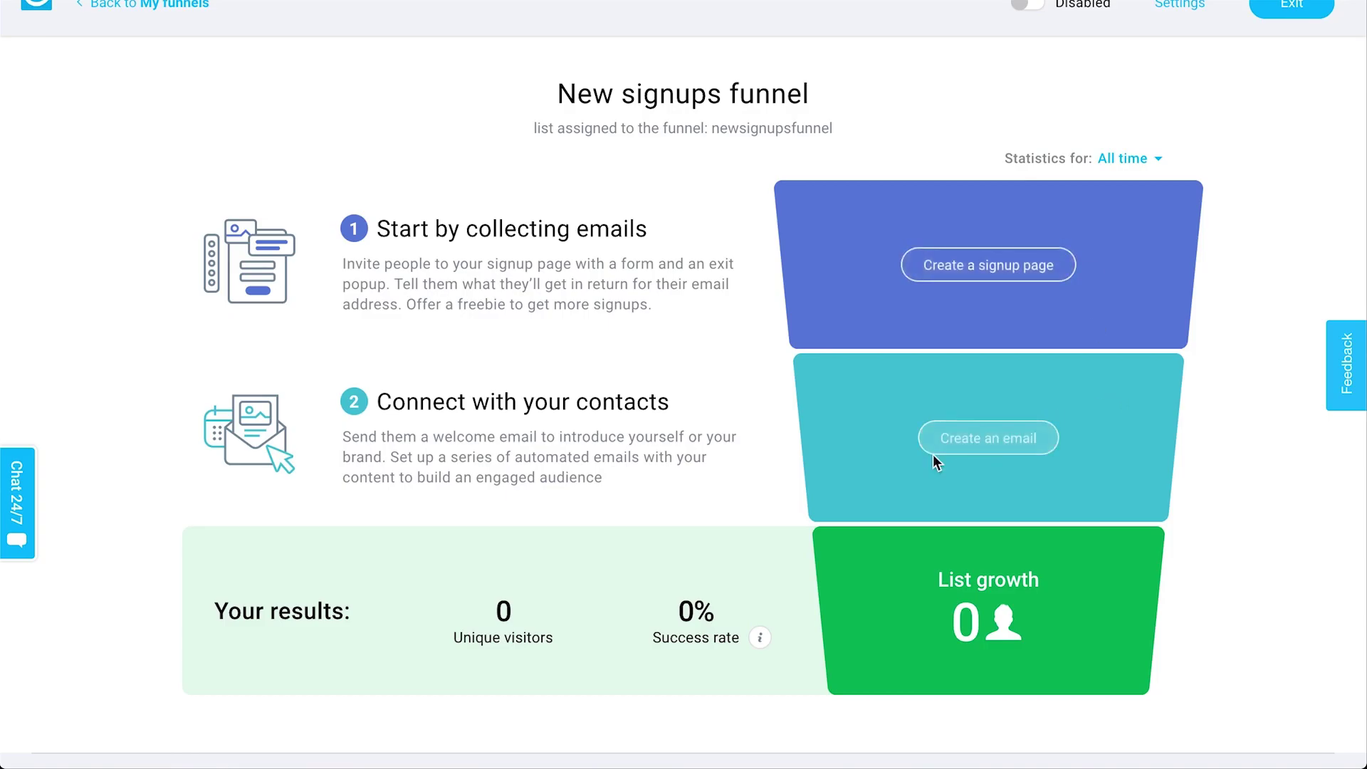
{"action": "scroll", "coordinate": [1073, 481], "scroll_direction": "up", "scroll_amount": 1}
{"action": "left_click", "coordinate": [173, 36]}
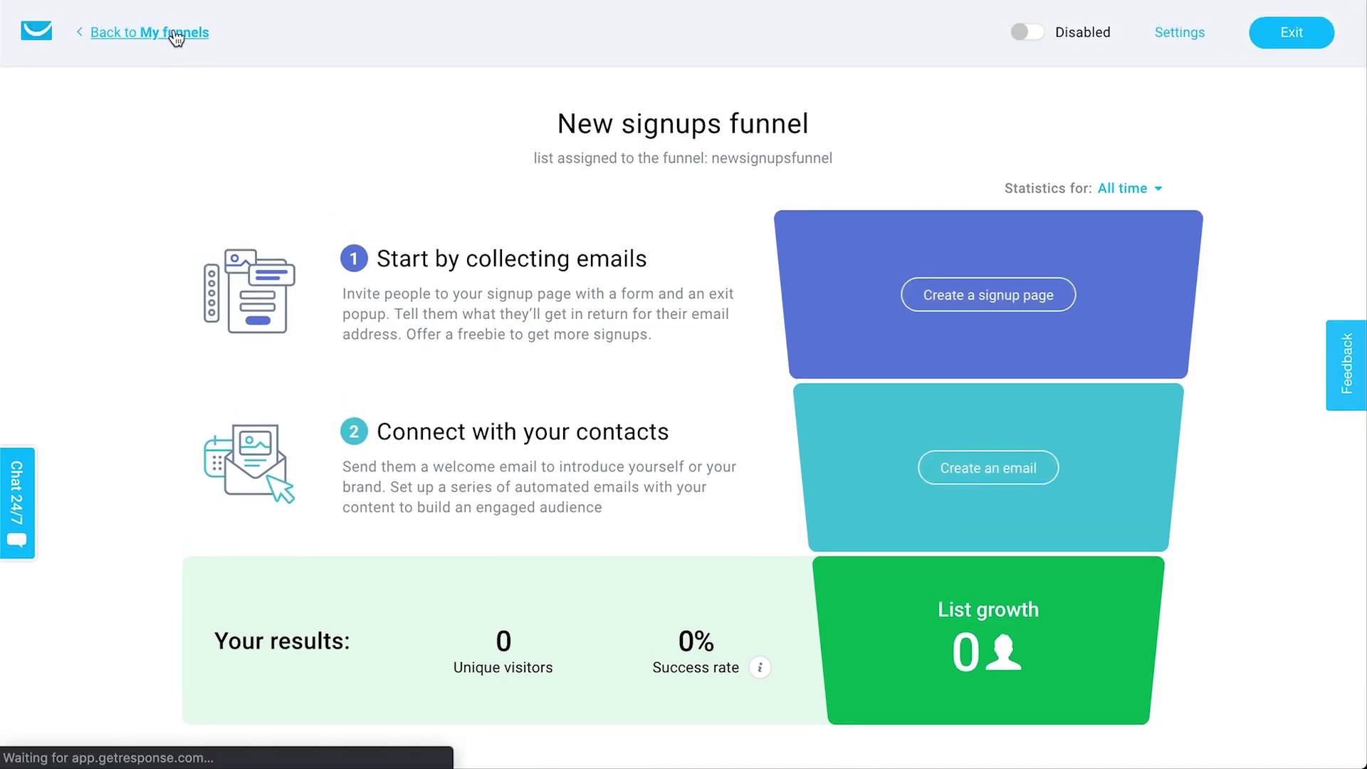
Step: Reload the Autofunnel overview and open the 30 Day Bootcamp funnel to view its stages and statistics
{"action": "mouse_move", "coordinate": [164, 36]}
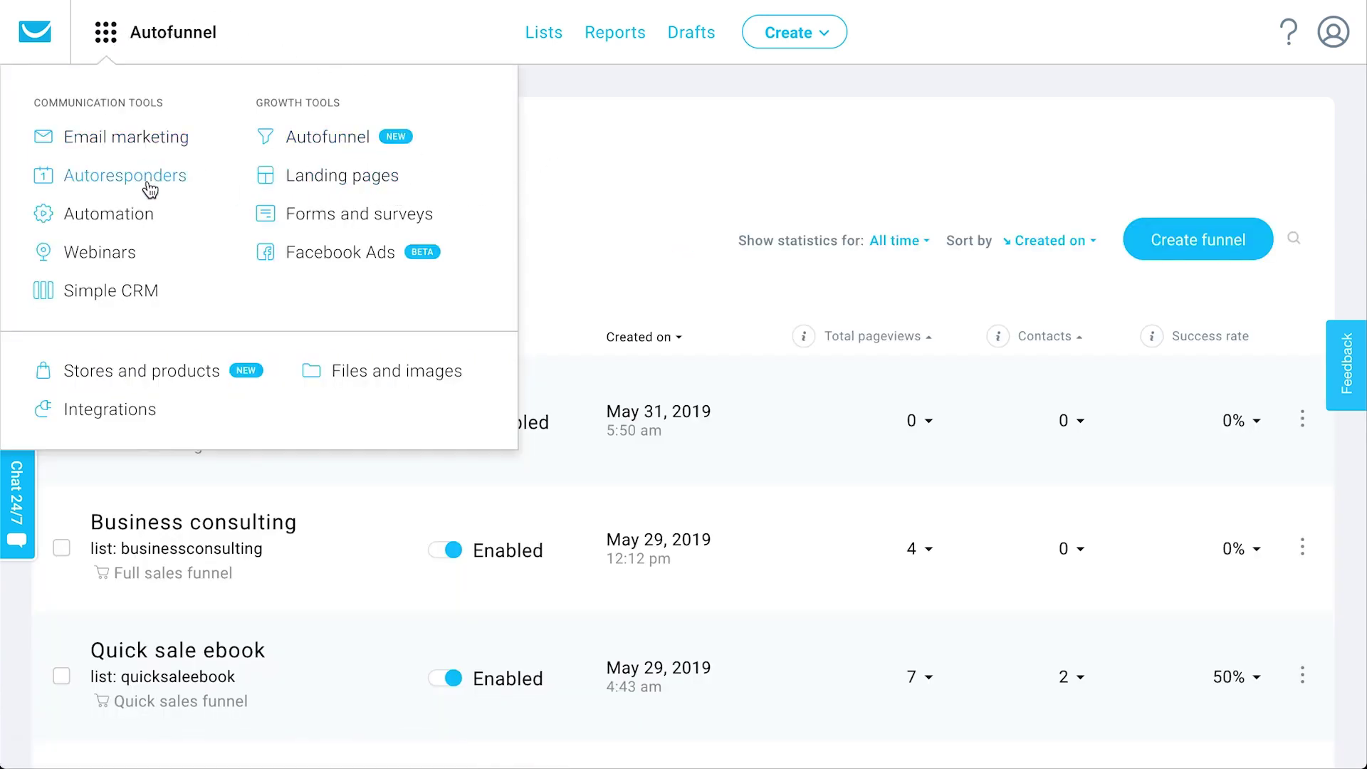
{"action": "left_click", "coordinate": [344, 148]}
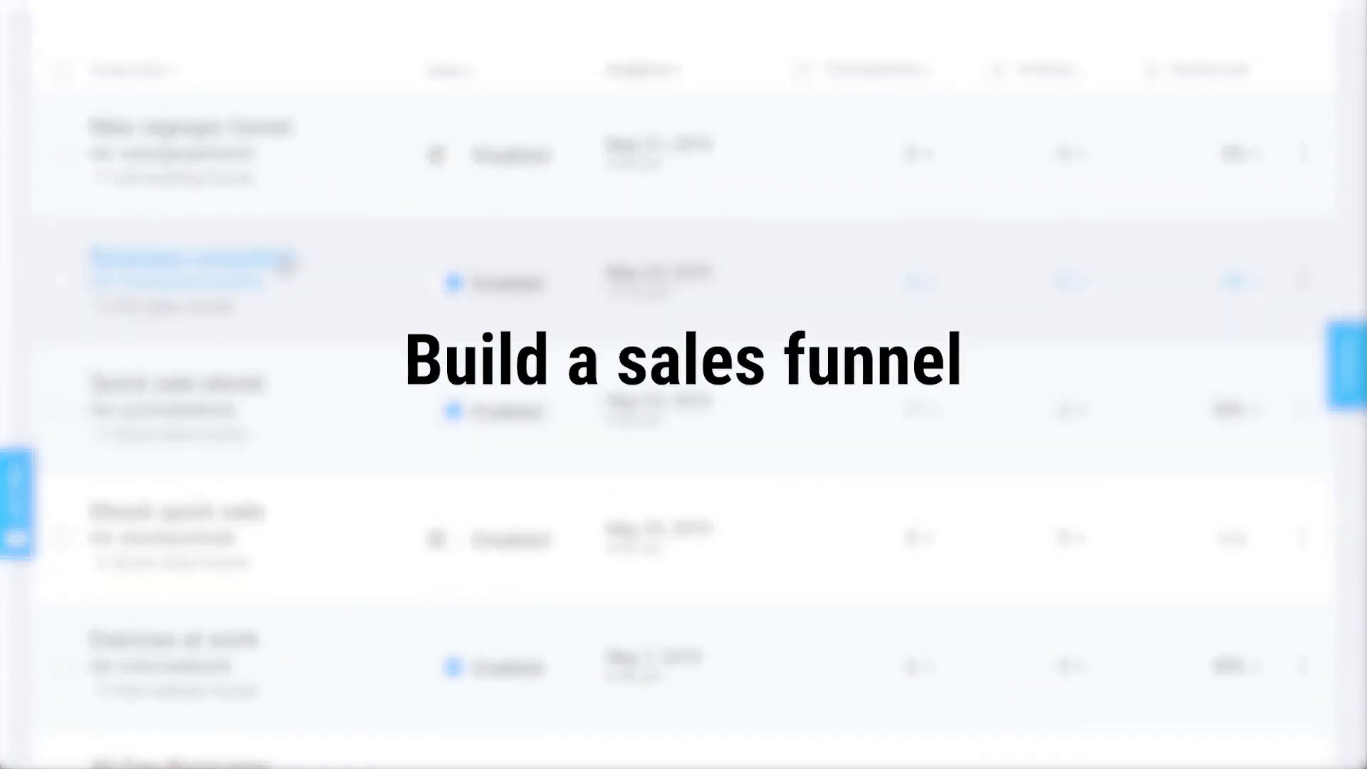
{"action": "scroll", "coordinate": [285, 263], "scroll_direction": "down", "scroll_amount": 8}
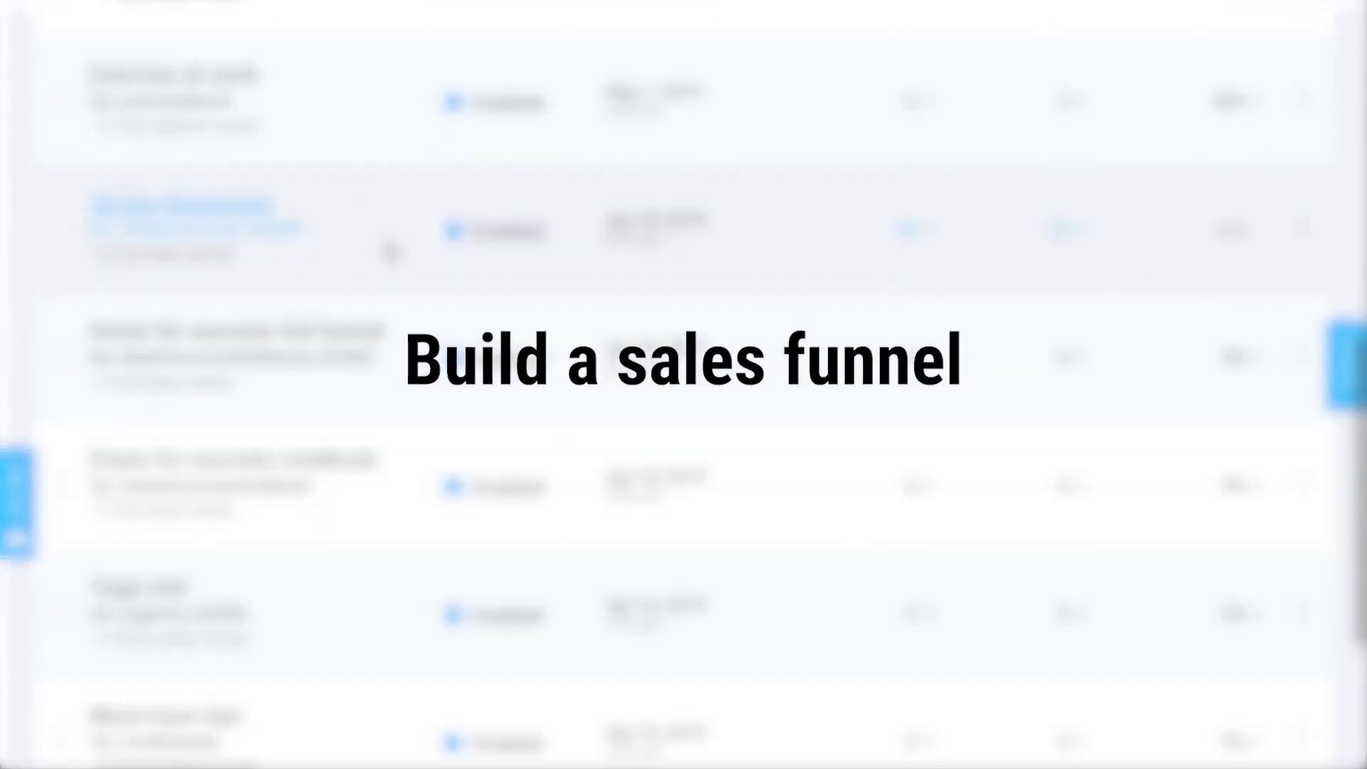
{"action": "left_click", "coordinate": [277, 114]}
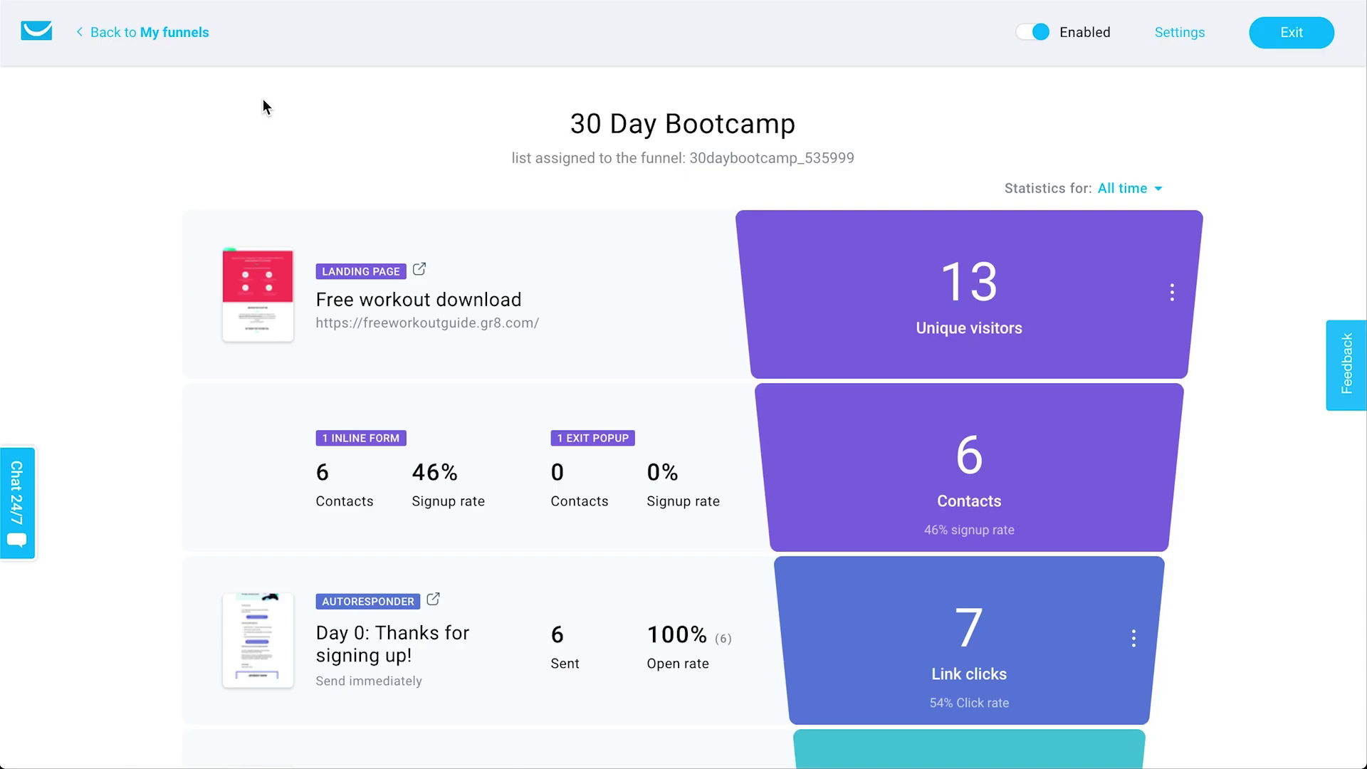
Step: Examine the stages of the 30 Day Bootcamp funnel, from the landing page through to the completed orders
{"action": "scroll", "coordinate": [309, 270], "scroll_direction": "down", "scroll_amount": 6}
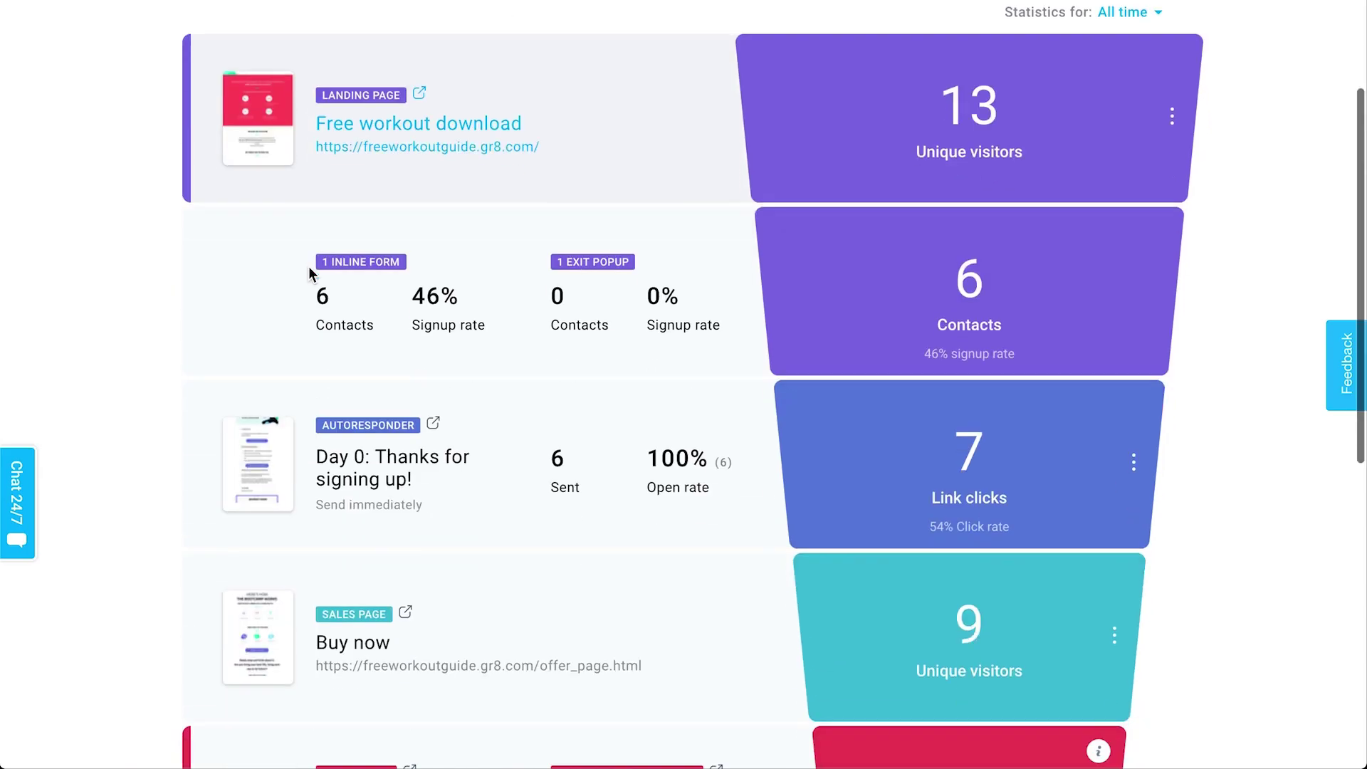
{"action": "scroll", "coordinate": [309, 274], "scroll_direction": "down", "scroll_amount": 3}
{"action": "scroll", "coordinate": [308, 275], "scroll_direction": "up", "scroll_amount": 8}
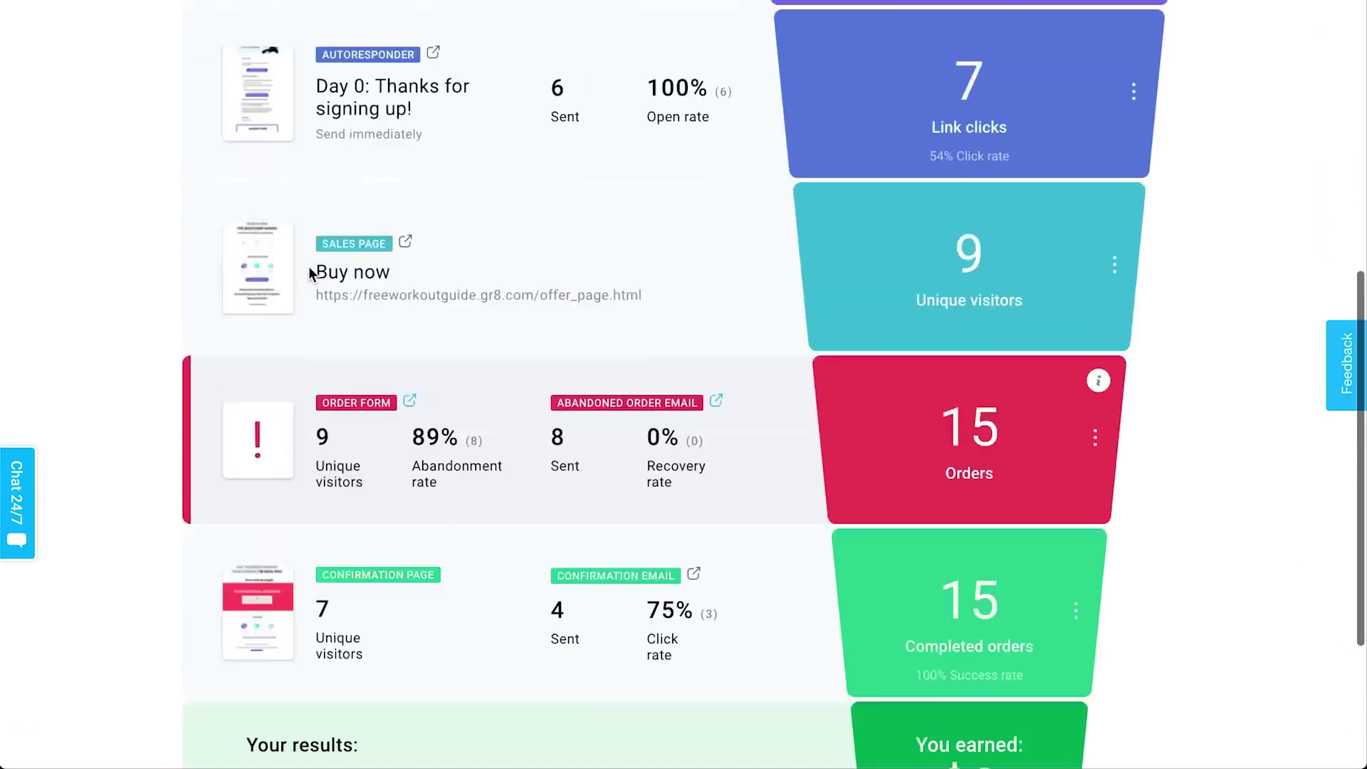
{"action": "scroll", "coordinate": [309, 274], "scroll_direction": "down", "scroll_amount": 3}
{"action": "scroll", "coordinate": [309, 274], "scroll_direction": "down", "scroll_amount": 4}
{"action": "scroll", "coordinate": [309, 274], "scroll_direction": "up", "scroll_amount": 5}
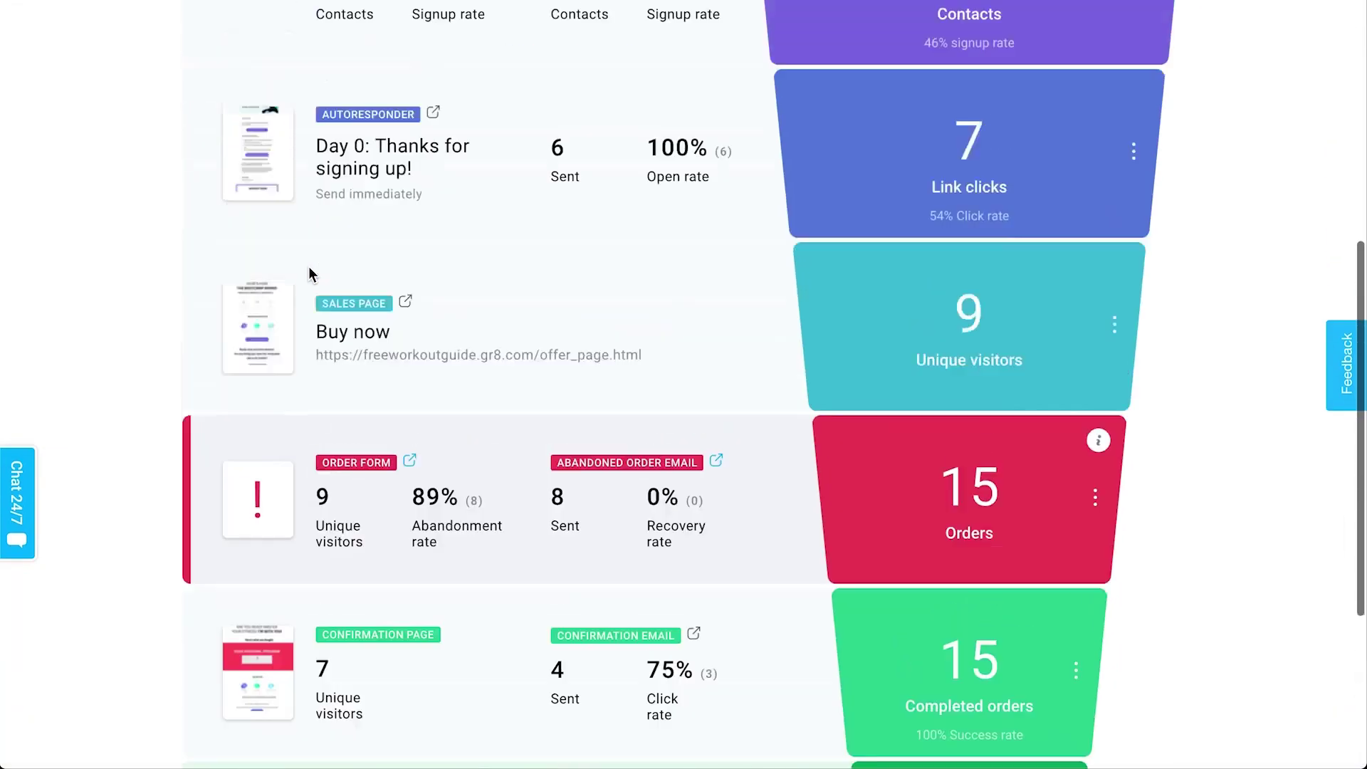
{"action": "scroll", "coordinate": [1155, 348], "scroll_direction": "up", "scroll_amount": 2}
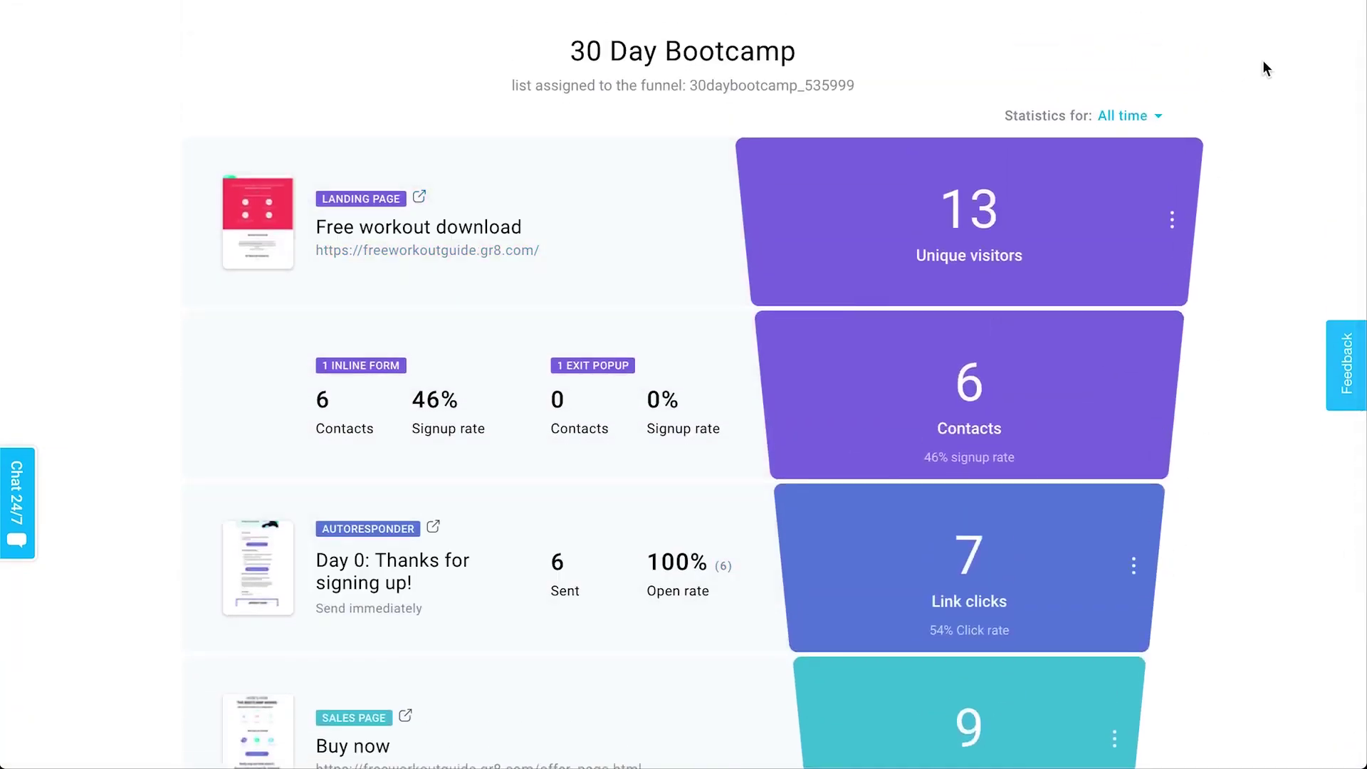
Step: Open the funnel's Free workout download landing page and read through its signup form and content
{"action": "left_click", "coordinate": [423, 254]}
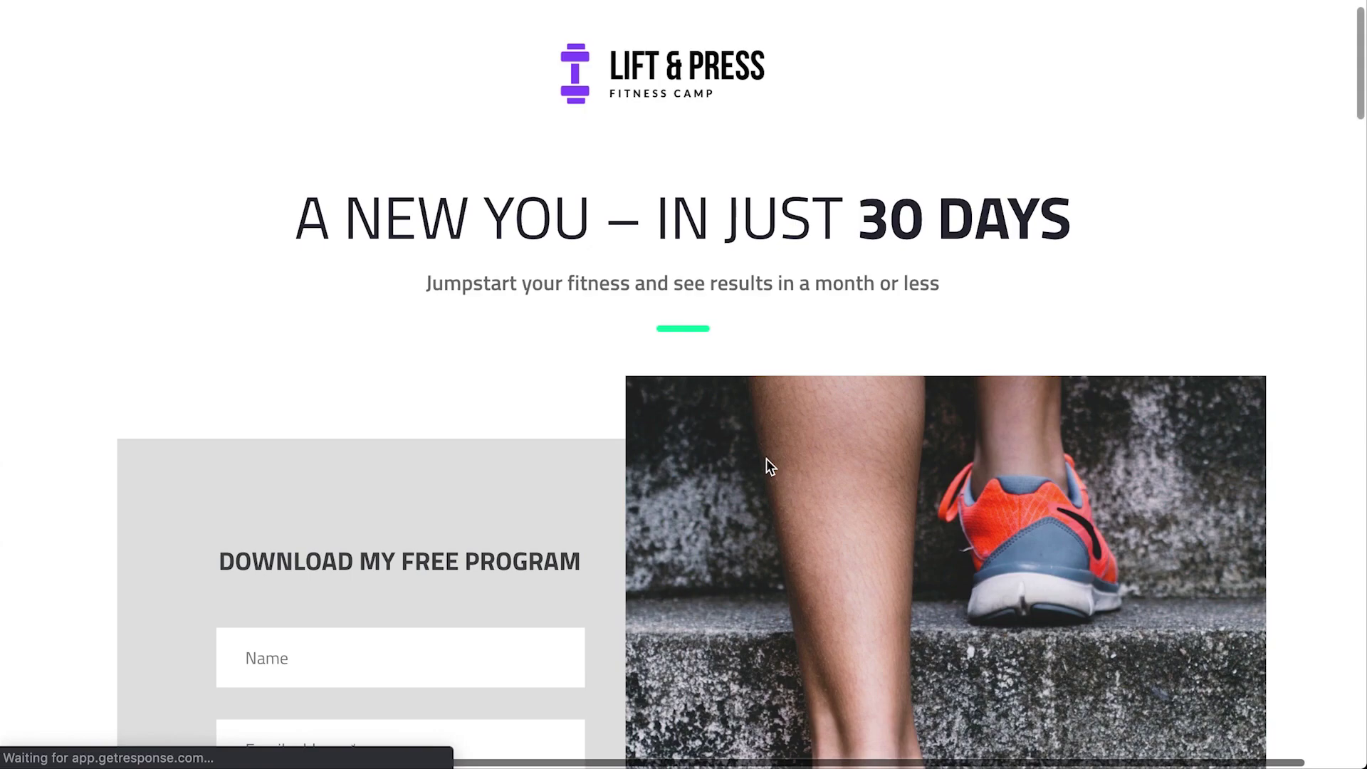
{"action": "scroll", "coordinate": [766, 459], "scroll_direction": "down", "scroll_amount": 8}
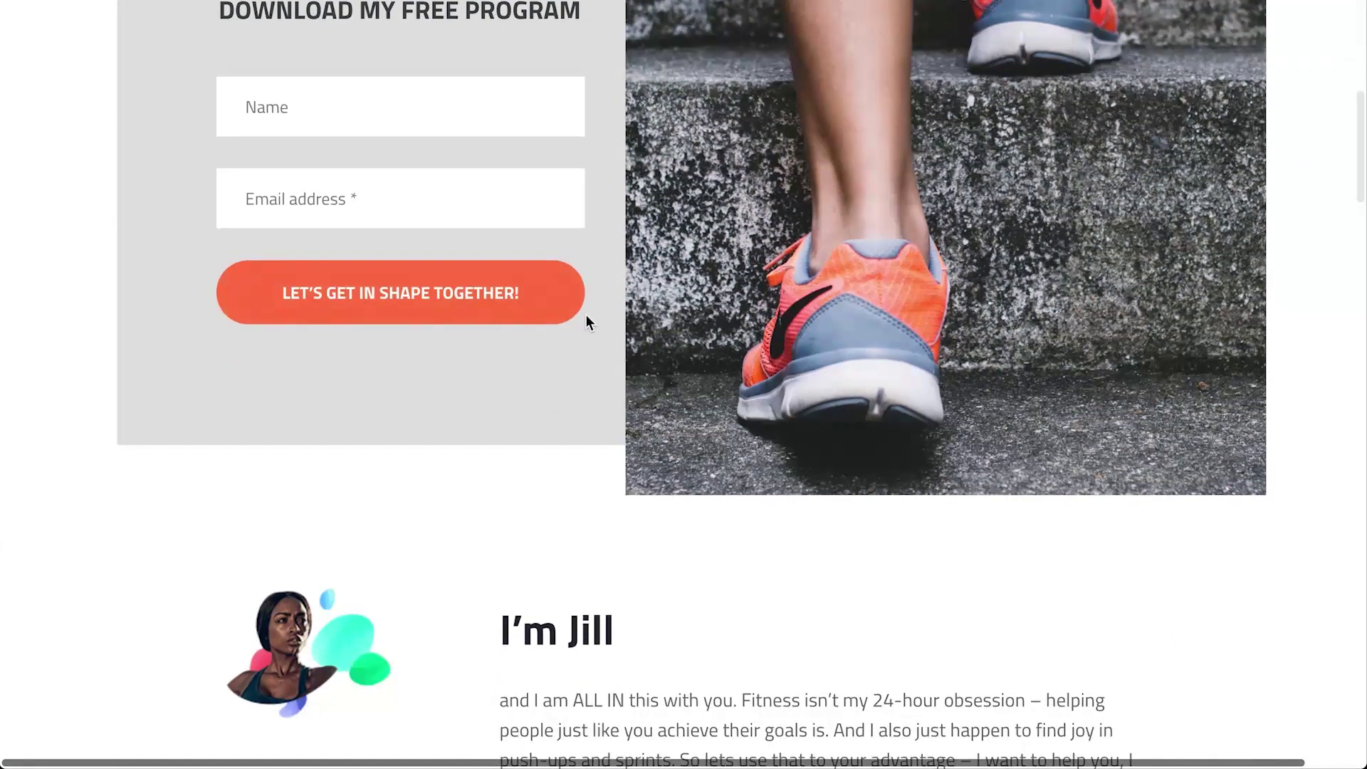
{"action": "scroll", "coordinate": [586, 314], "scroll_direction": "down", "scroll_amount": 18}
{"action": "scroll", "coordinate": [586, 314], "scroll_direction": "down", "scroll_amount": 15}
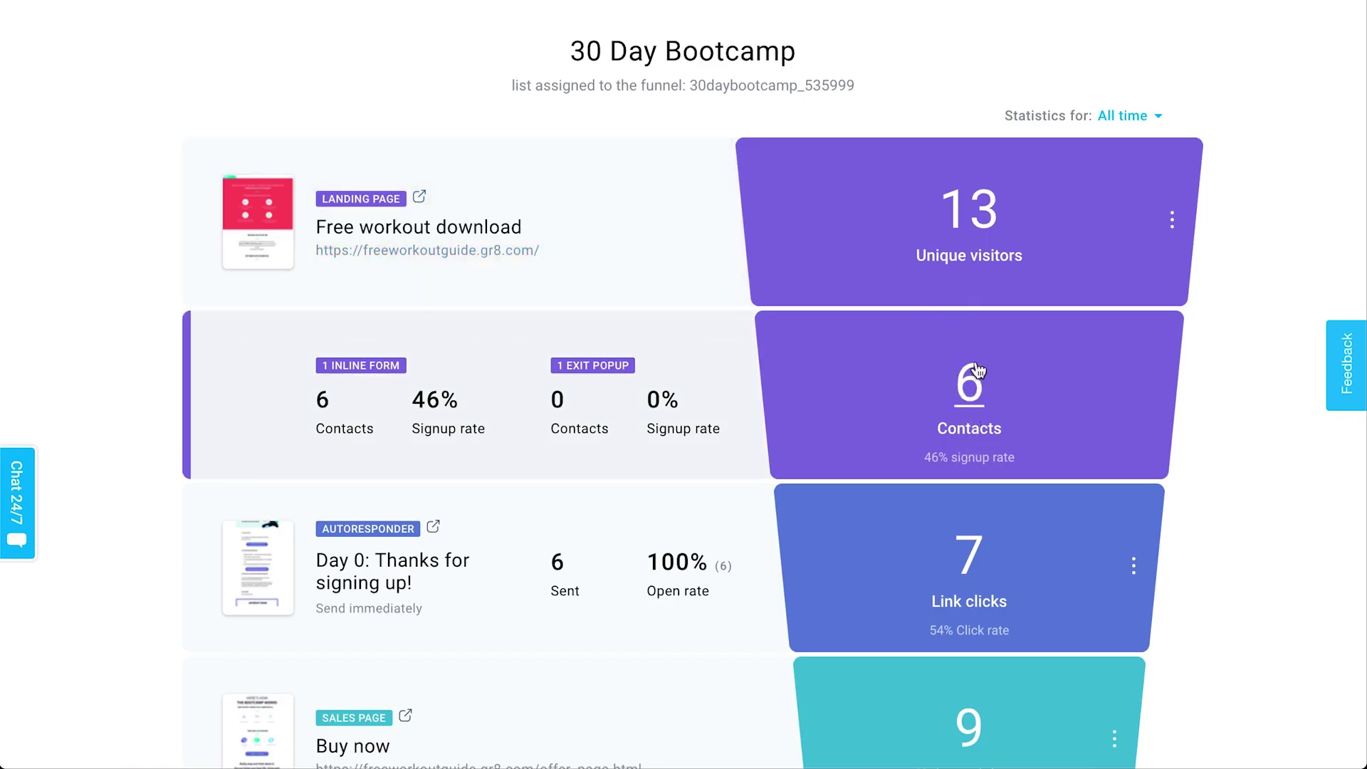
Step: Preview the Day 0: Thanks for signing up! autoresponder email, read its content and close the preview
{"action": "scroll", "coordinate": [977, 370], "scroll_direction": "down", "scroll_amount": 3}
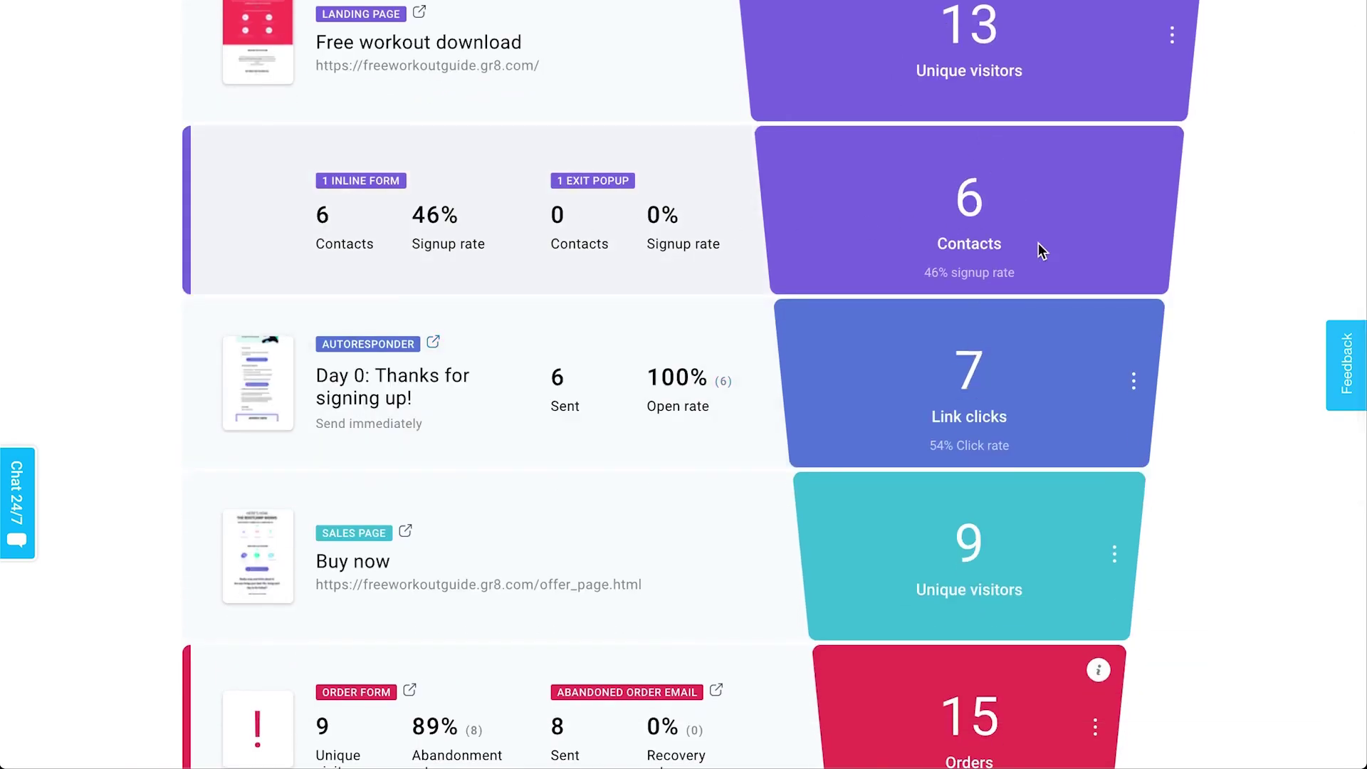
{"action": "scroll", "coordinate": [1039, 251], "scroll_direction": "down", "scroll_amount": 3}
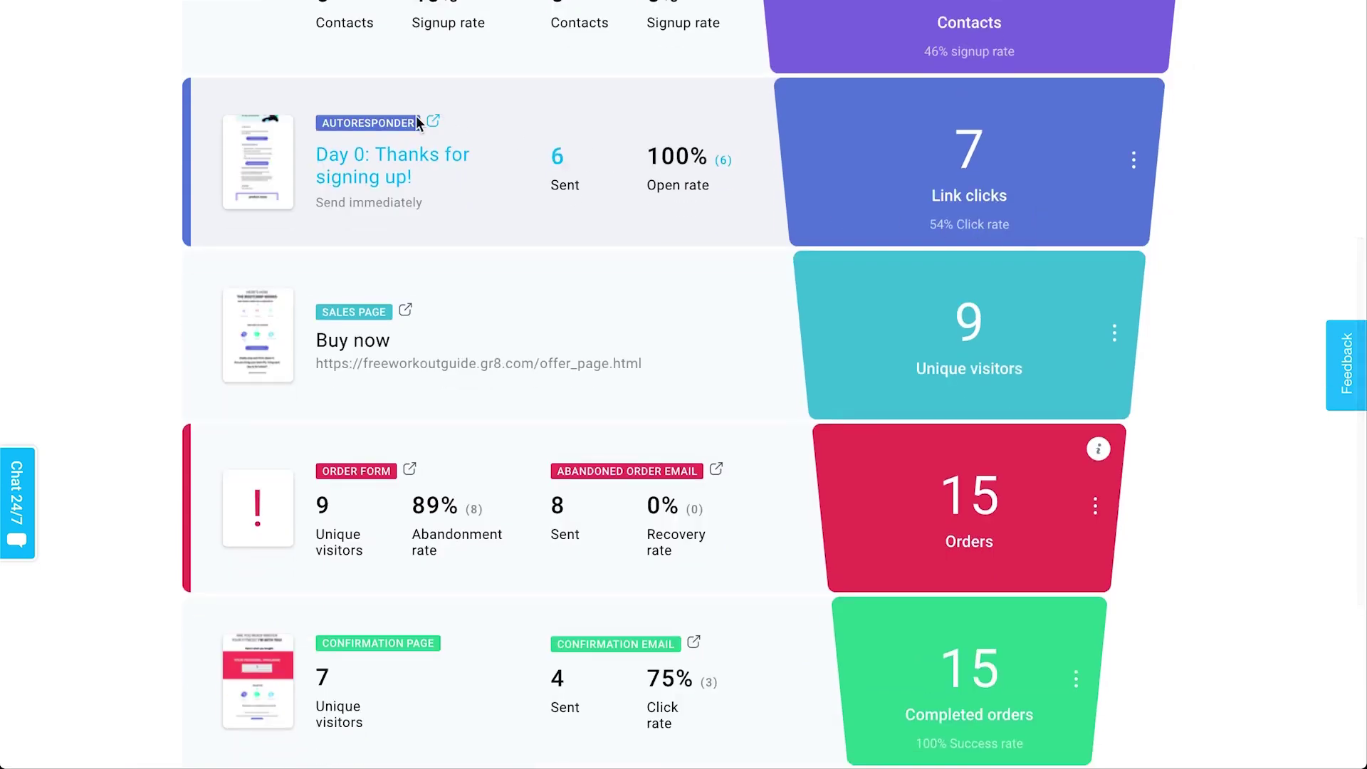
{"action": "left_click", "coordinate": [277, 166]}
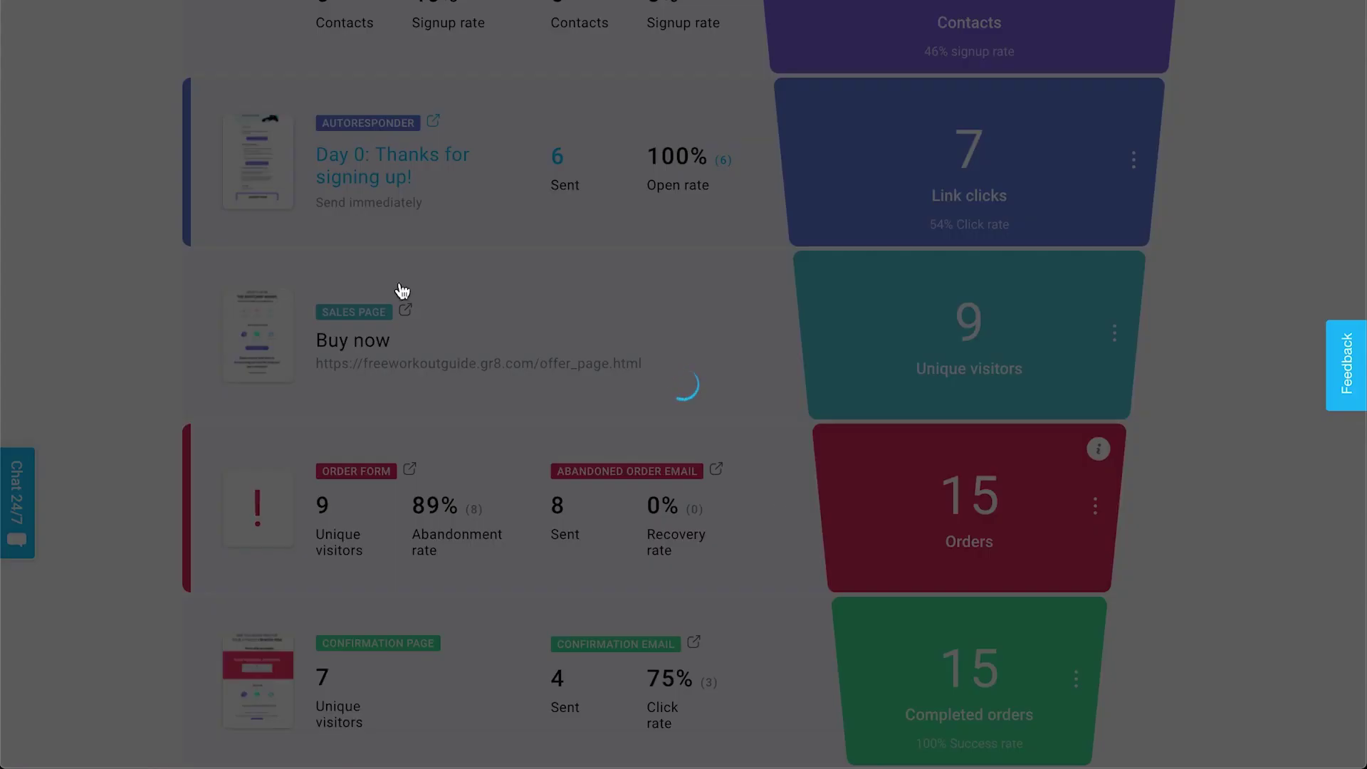
{"action": "scroll", "coordinate": [710, 602], "scroll_direction": "down", "scroll_amount": 10}
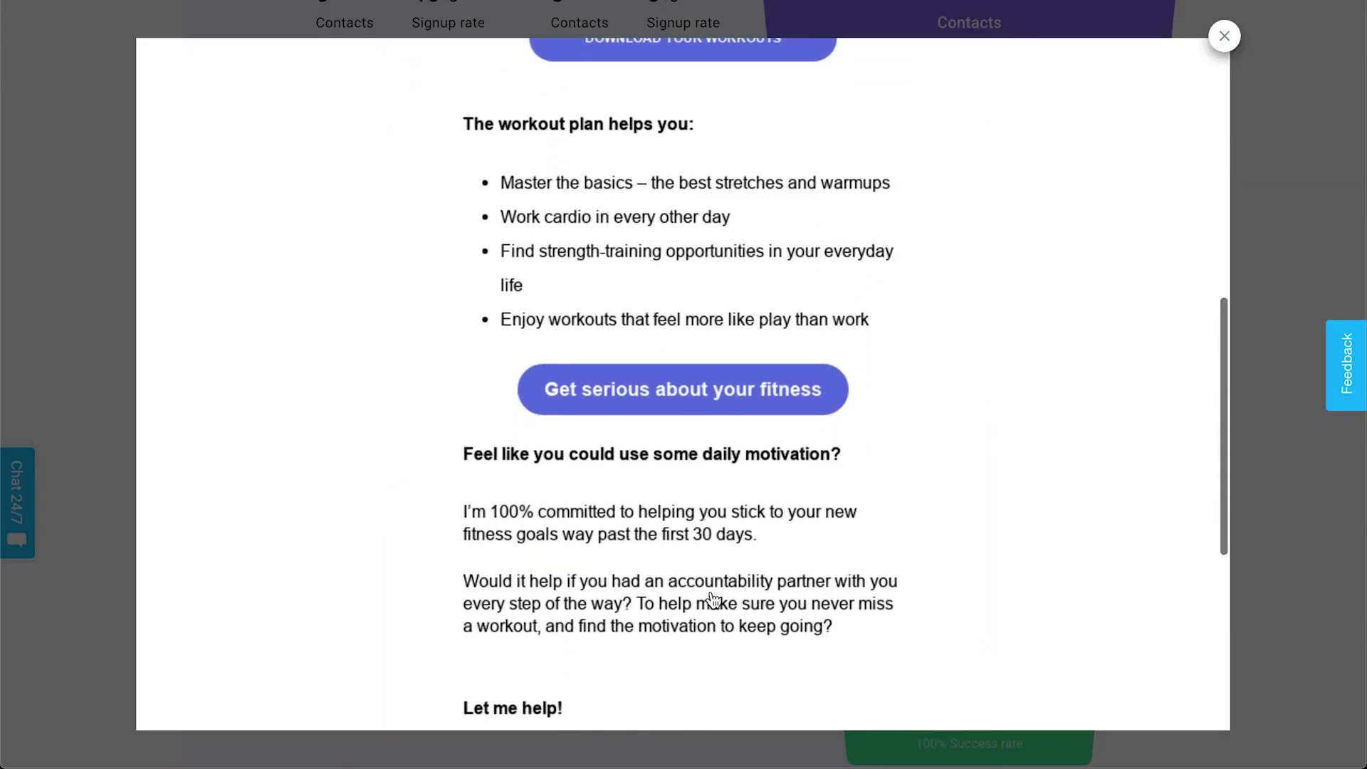
{"action": "scroll", "coordinate": [710, 600], "scroll_direction": "up", "scroll_amount": 3}
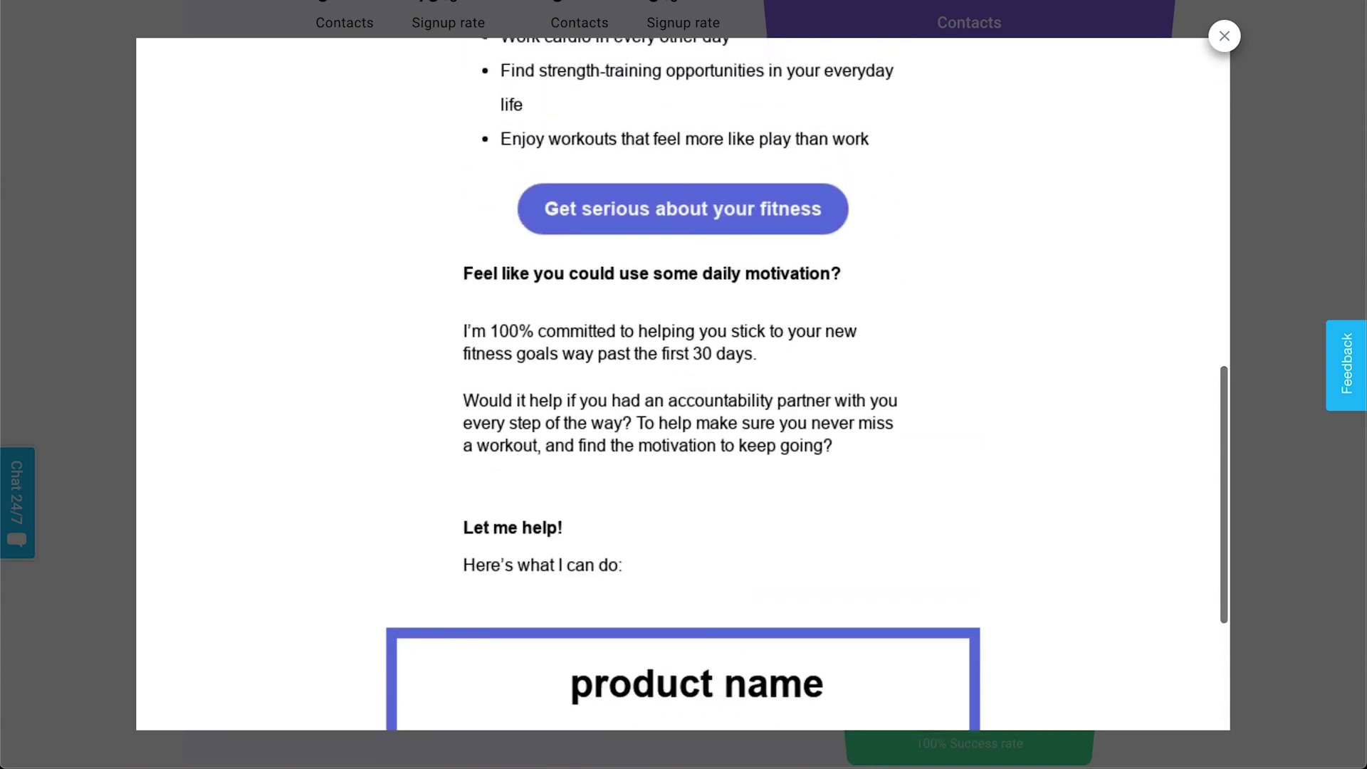
{"action": "left_click", "coordinate": [1221, 39]}
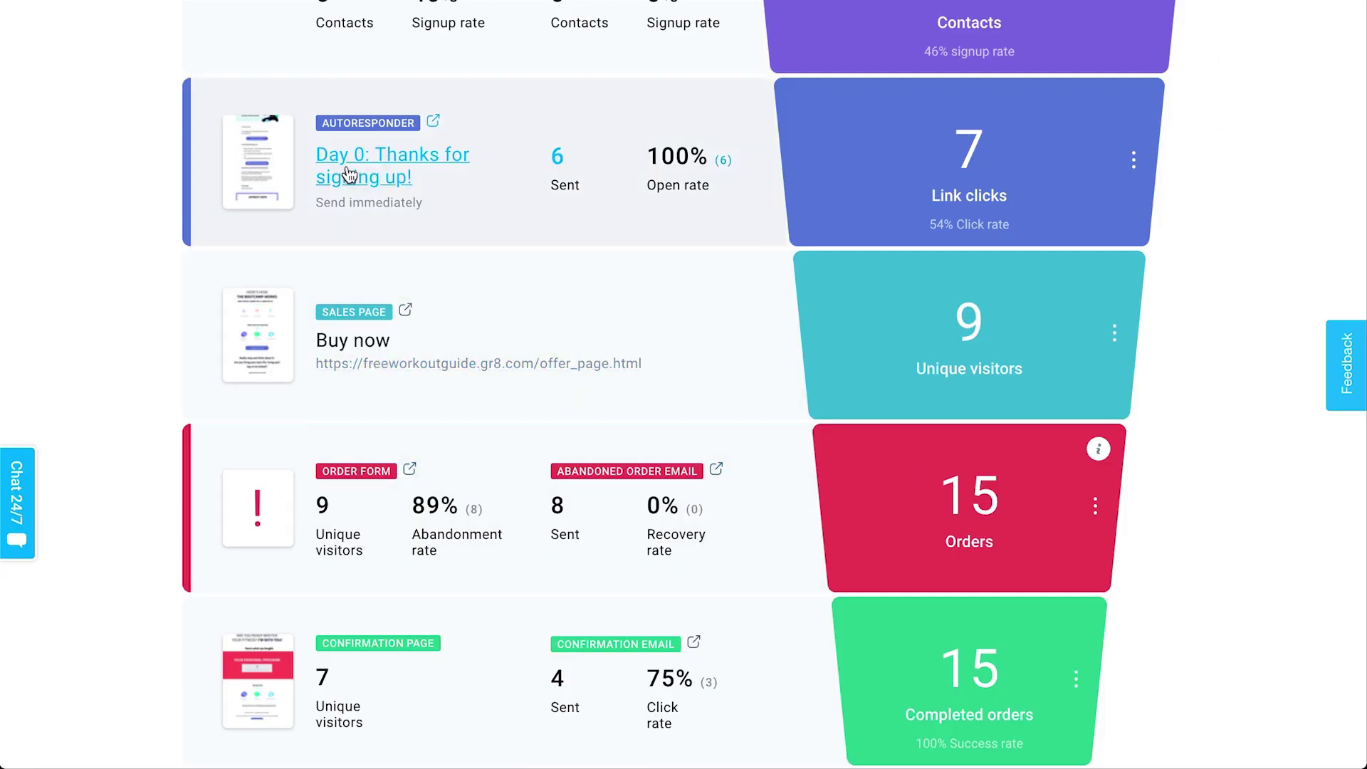
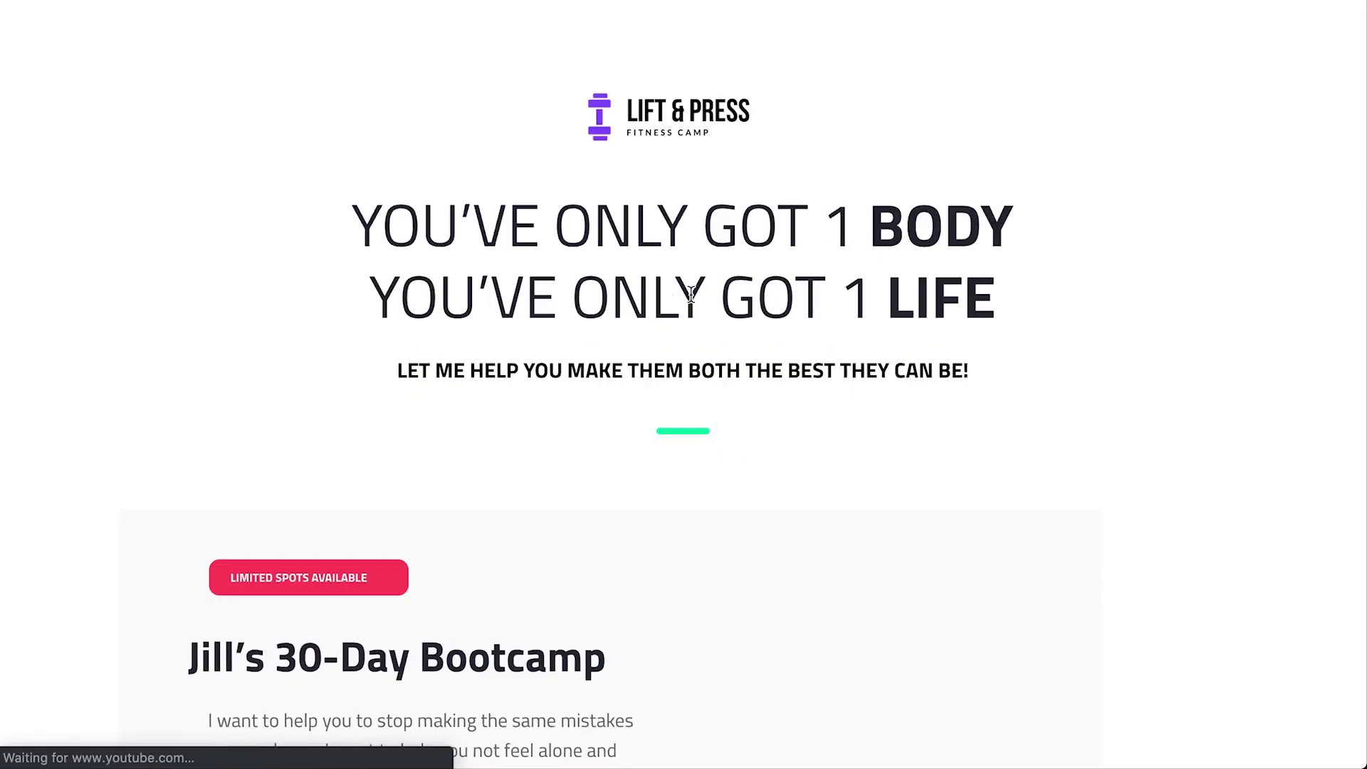
Step: Read through the funnel's Buy now sales page down to the 30 Day Bootcamp product offer
{"action": "scroll", "coordinate": [780, 108], "scroll_direction": "down", "scroll_amount": 3}
{"action": "scroll", "coordinate": [780, 108], "scroll_direction": "down", "scroll_amount": 15}
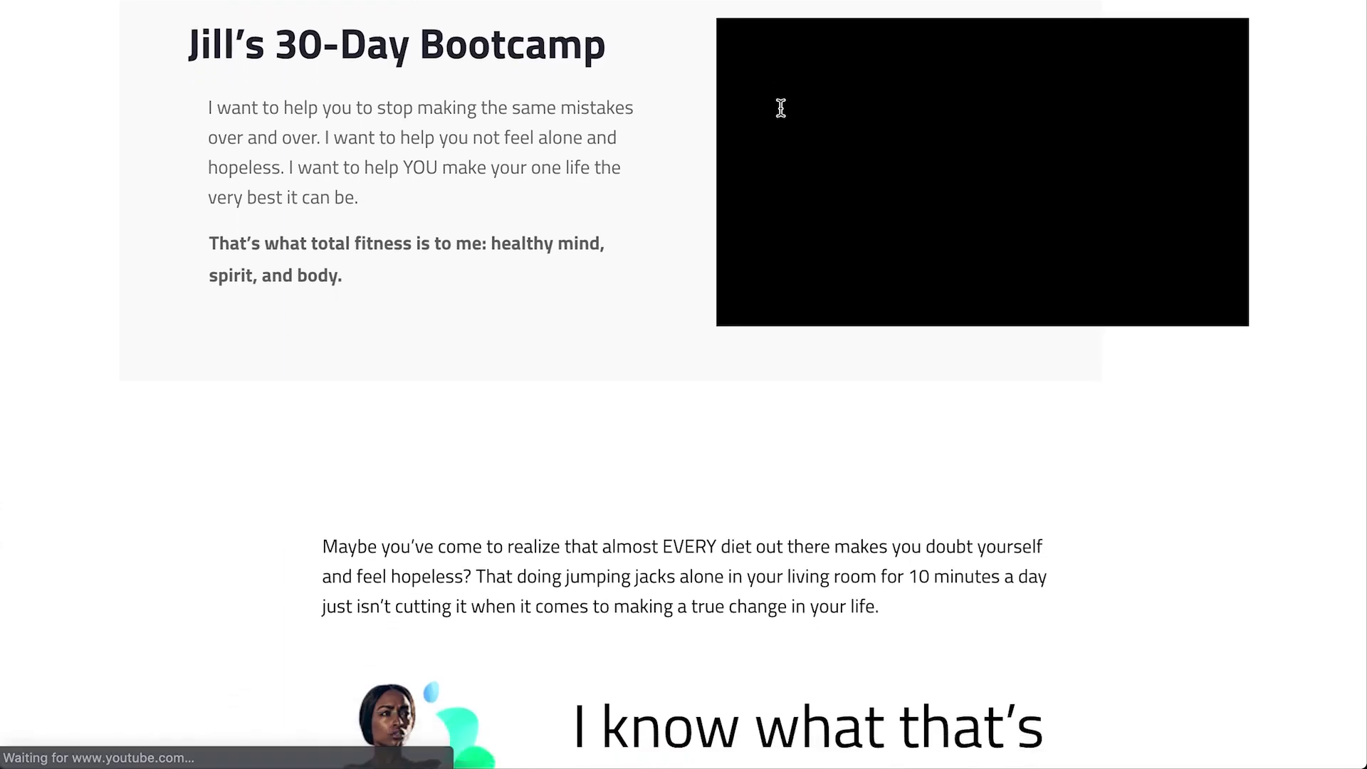
{"action": "scroll", "coordinate": [878, 399], "scroll_direction": "down", "scroll_amount": 4}
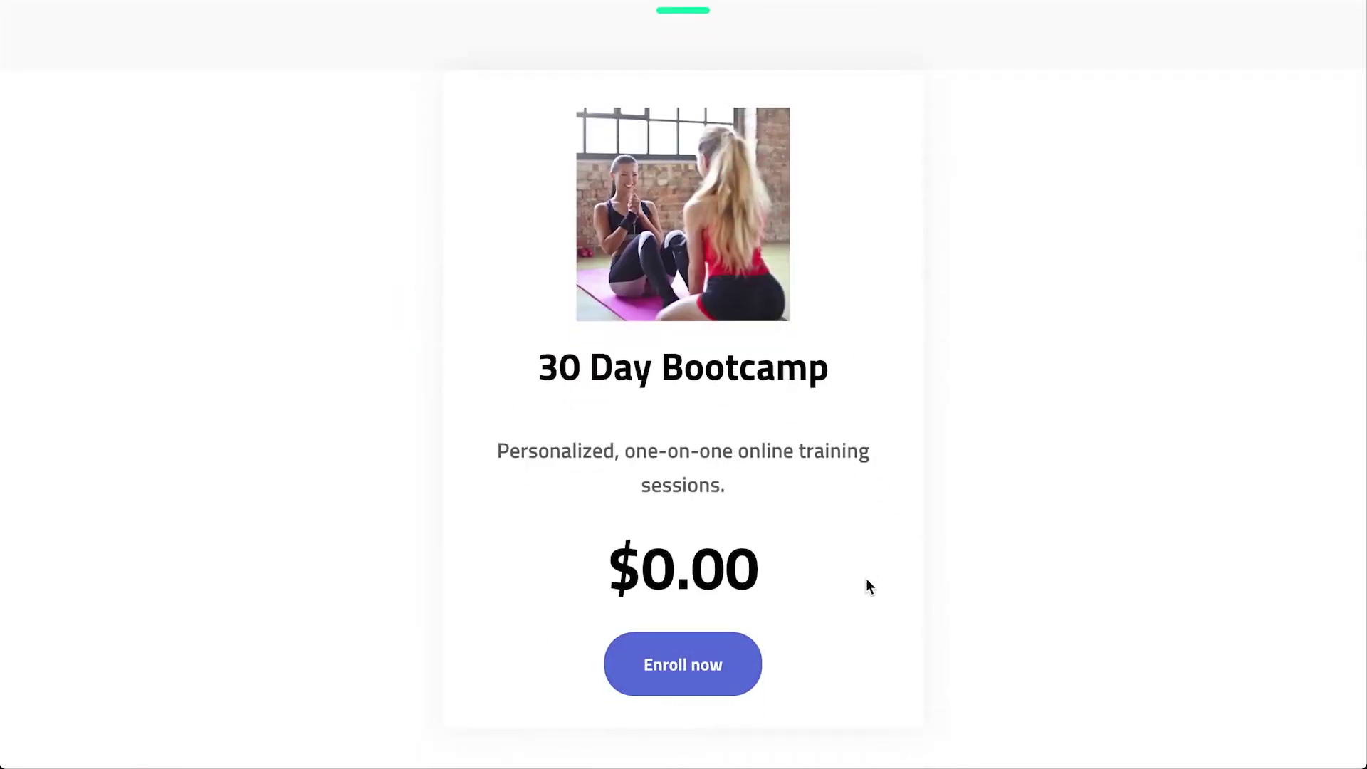
{"action": "scroll", "coordinate": [573, 582], "scroll_direction": "up", "scroll_amount": 2}
{"action": "scroll", "coordinate": [737, 593], "scroll_direction": "down", "scroll_amount": 2}
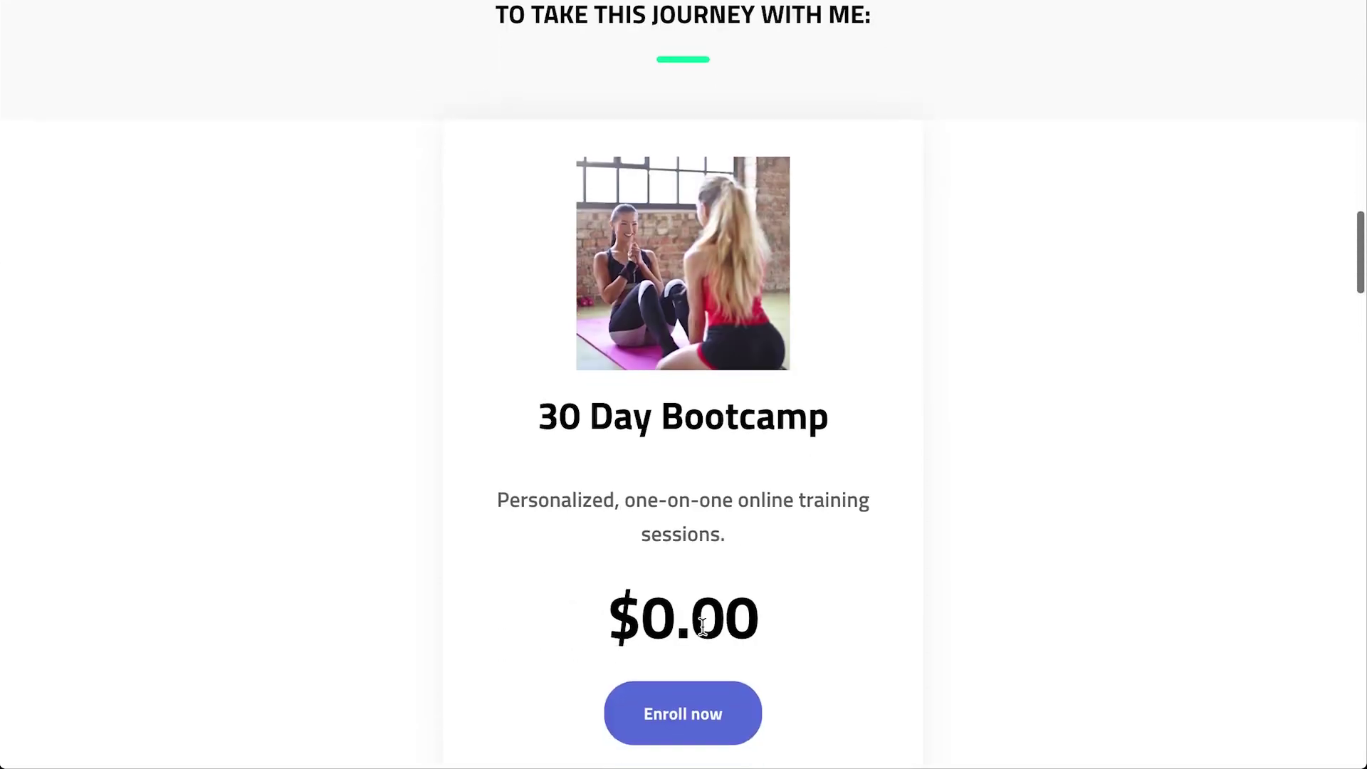
{"action": "scroll", "coordinate": [737, 594], "scroll_direction": "up", "scroll_amount": 3}
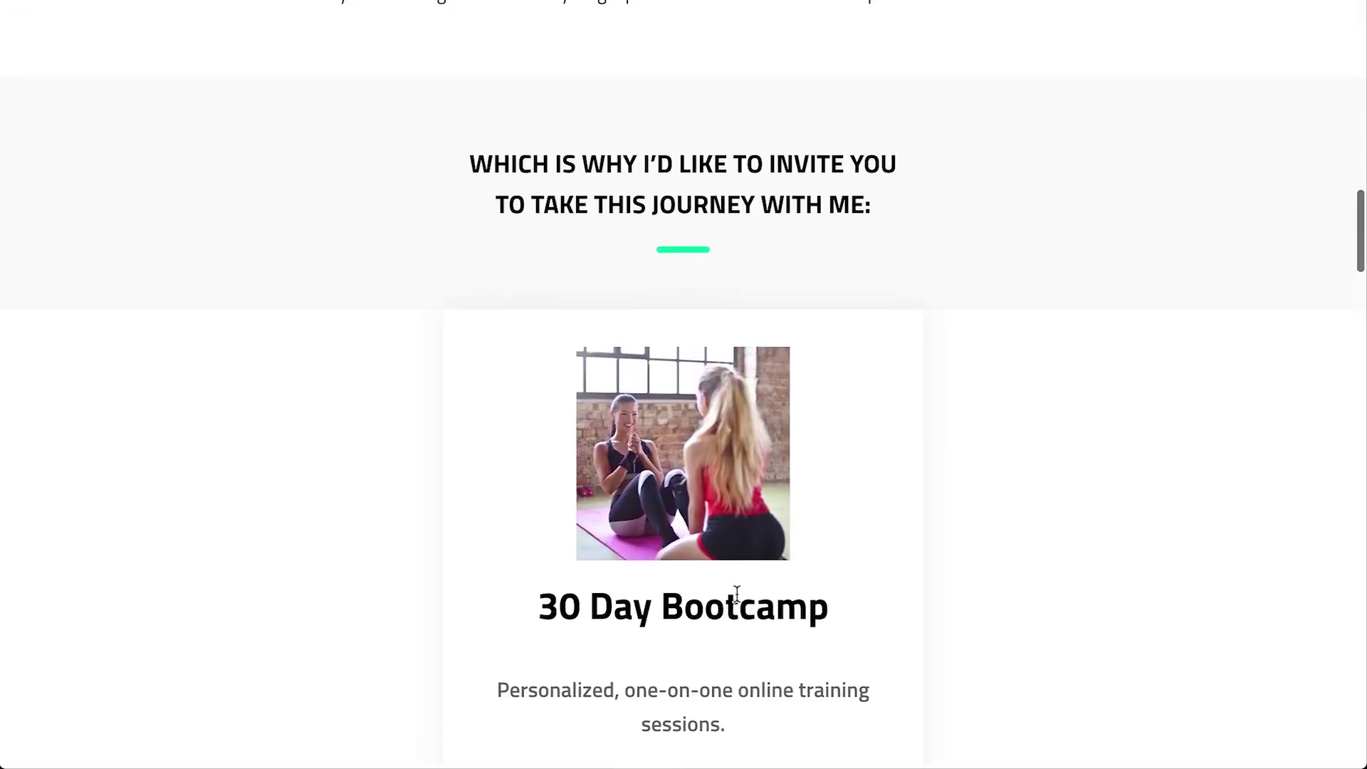
{"action": "scroll", "coordinate": [737, 594], "scroll_direction": "down", "scroll_amount": 4}
{"action": "scroll", "coordinate": [926, 396], "scroll_direction": "down", "scroll_amount": 3}
{"action": "scroll", "coordinate": [929, 427], "scroll_direction": "up", "scroll_amount": 3}
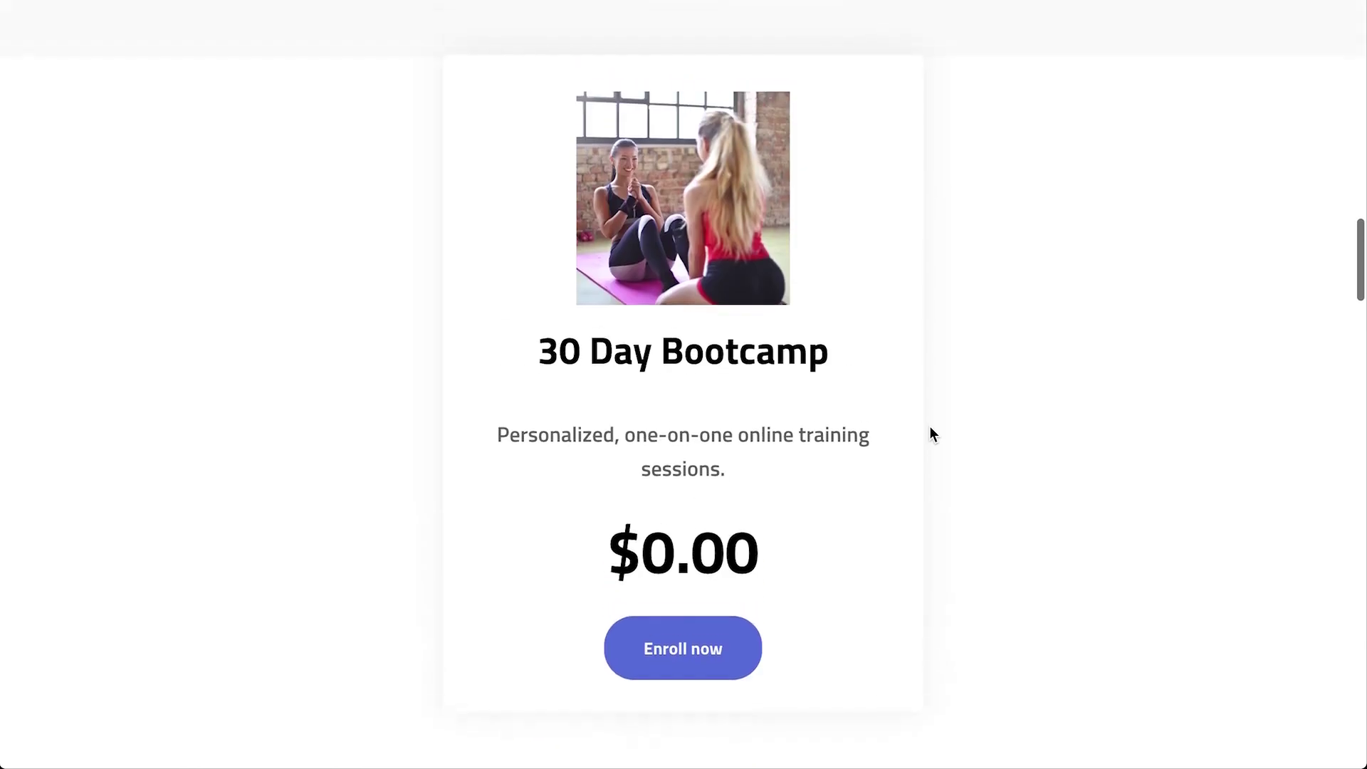
{"action": "scroll", "coordinate": [930, 432], "scroll_direction": "down", "scroll_amount": 1}
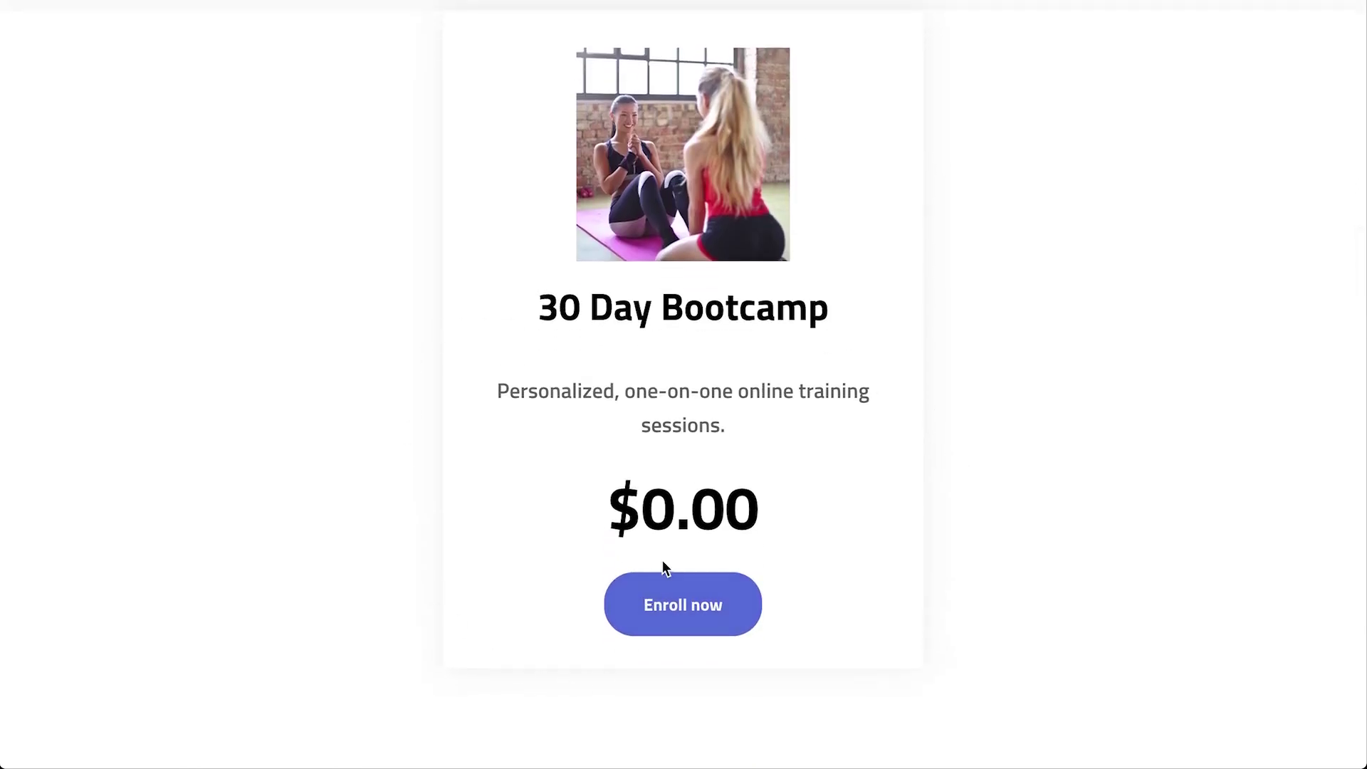
Step: Follow the enrollment link for the 30 Day Bootcamp and examine the order form's contact, program and credit card sections
{"action": "left_click", "coordinate": [691, 601]}
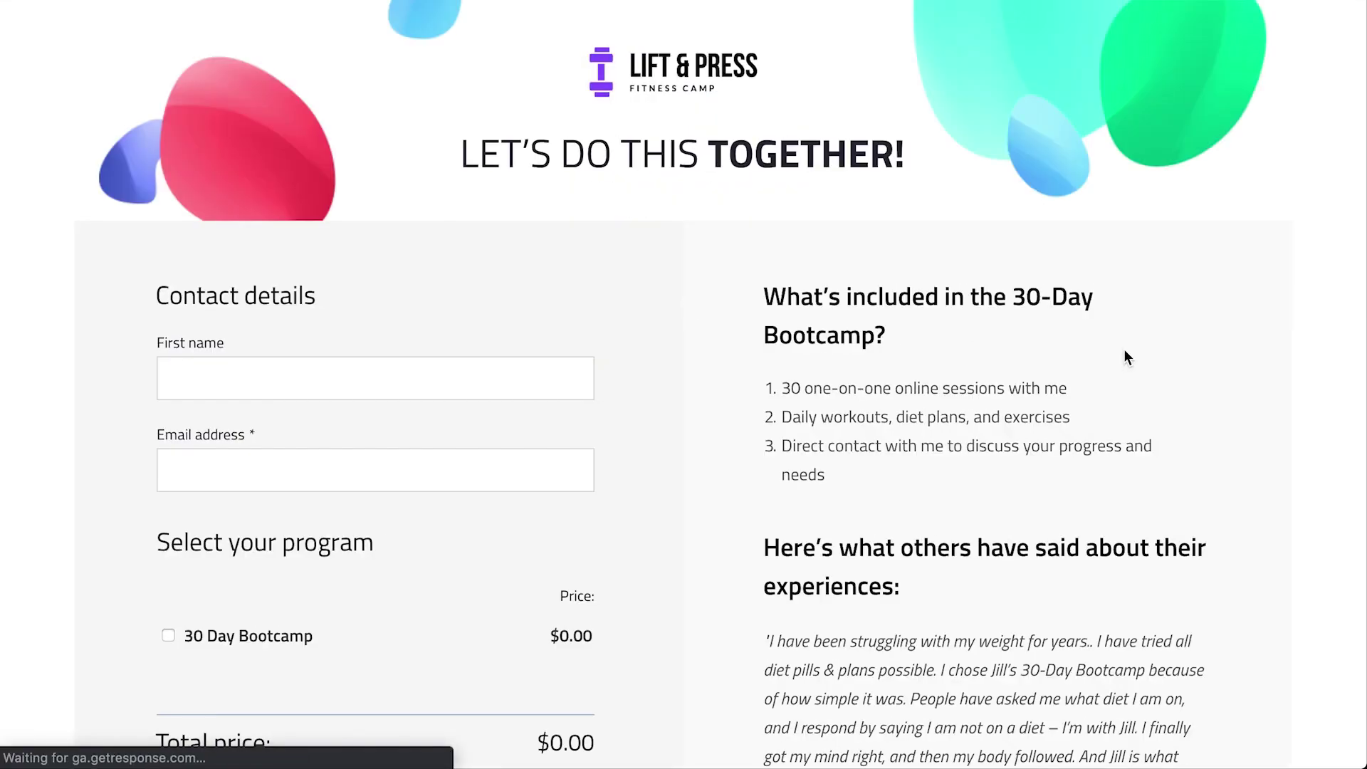
{"action": "scroll", "coordinate": [1123, 349], "scroll_direction": "down", "scroll_amount": 10}
{"action": "scroll", "coordinate": [882, 468], "scroll_direction": "up", "scroll_amount": 6}
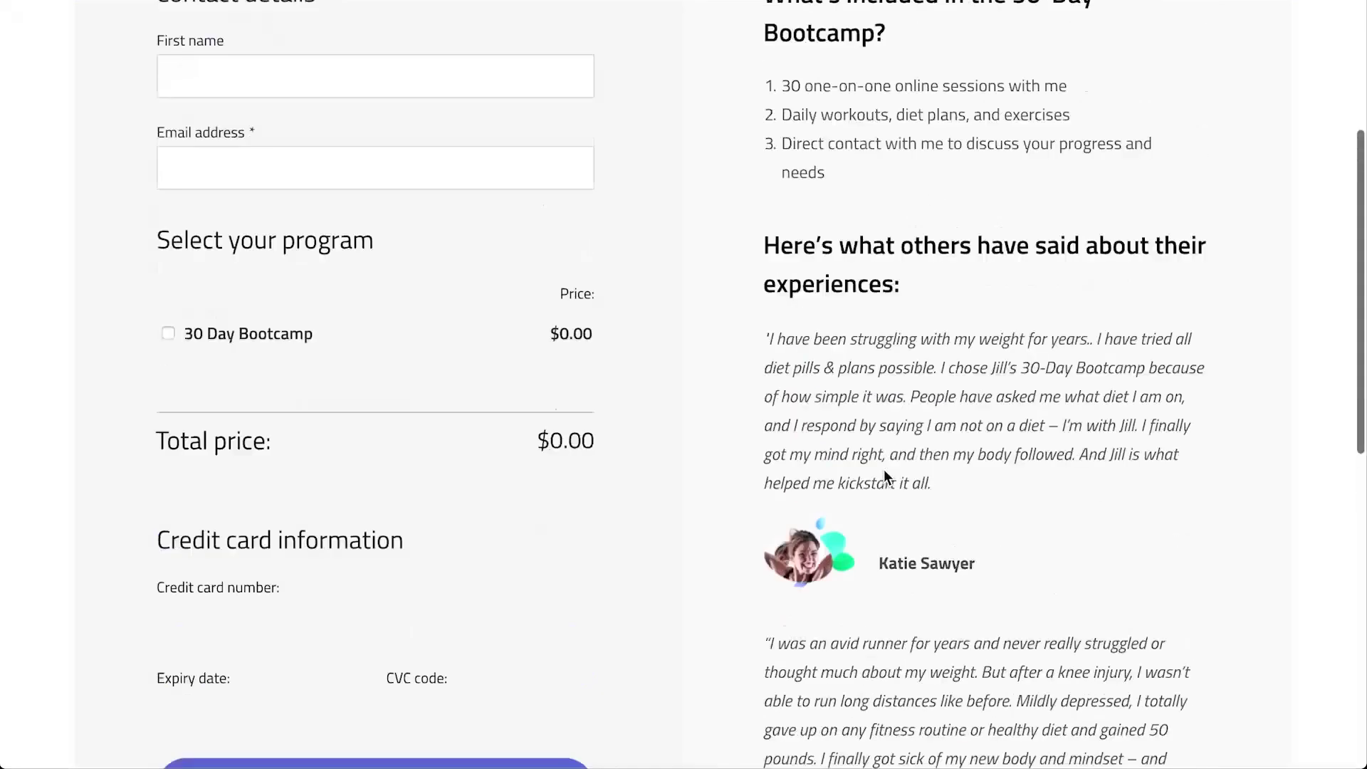
{"action": "scroll", "coordinate": [882, 469], "scroll_direction": "up", "scroll_amount": 5}
{"action": "scroll", "coordinate": [874, 460], "scroll_direction": "down", "scroll_amount": 7}
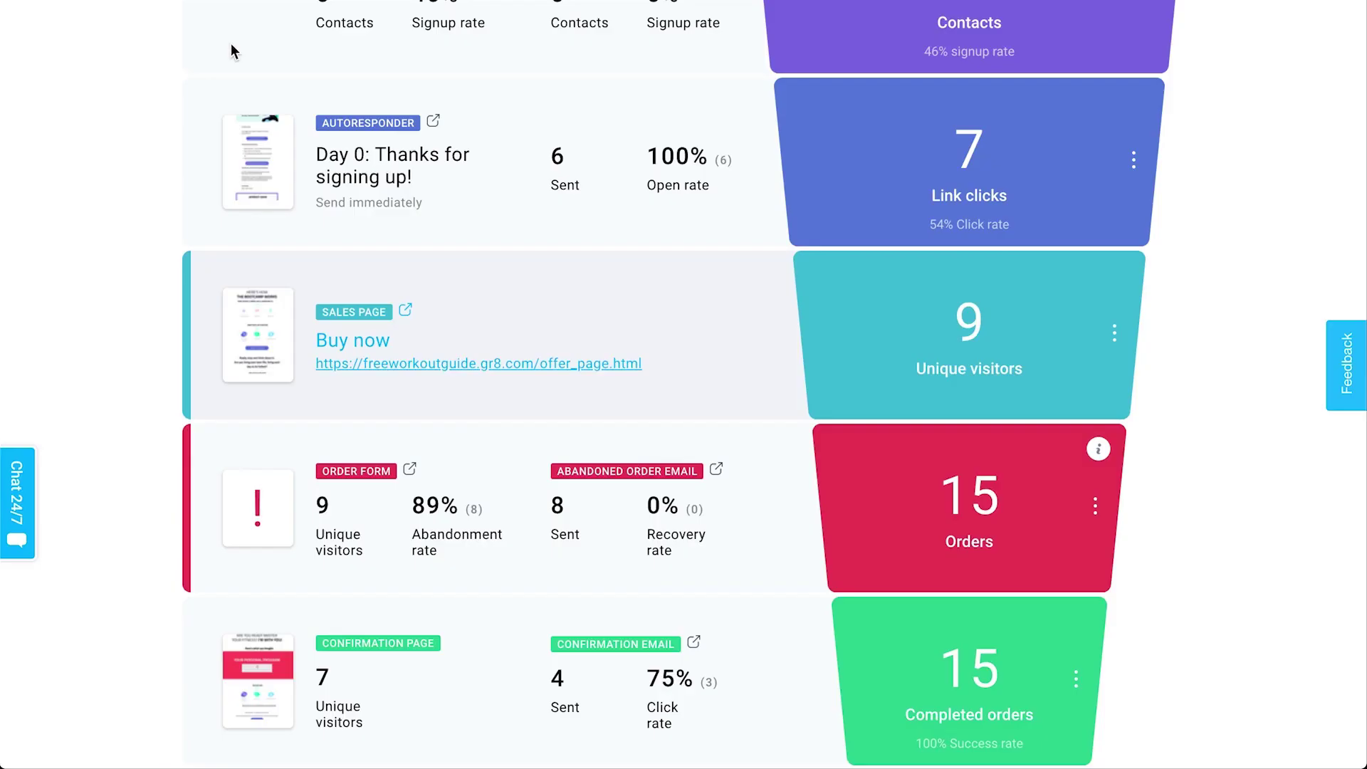
Step: Examine the order and confirmation stages of the 30 Day Bootcamp funnel, along with its overall results and earnings
{"action": "scroll", "coordinate": [972, 442], "scroll_direction": "down", "scroll_amount": 2}
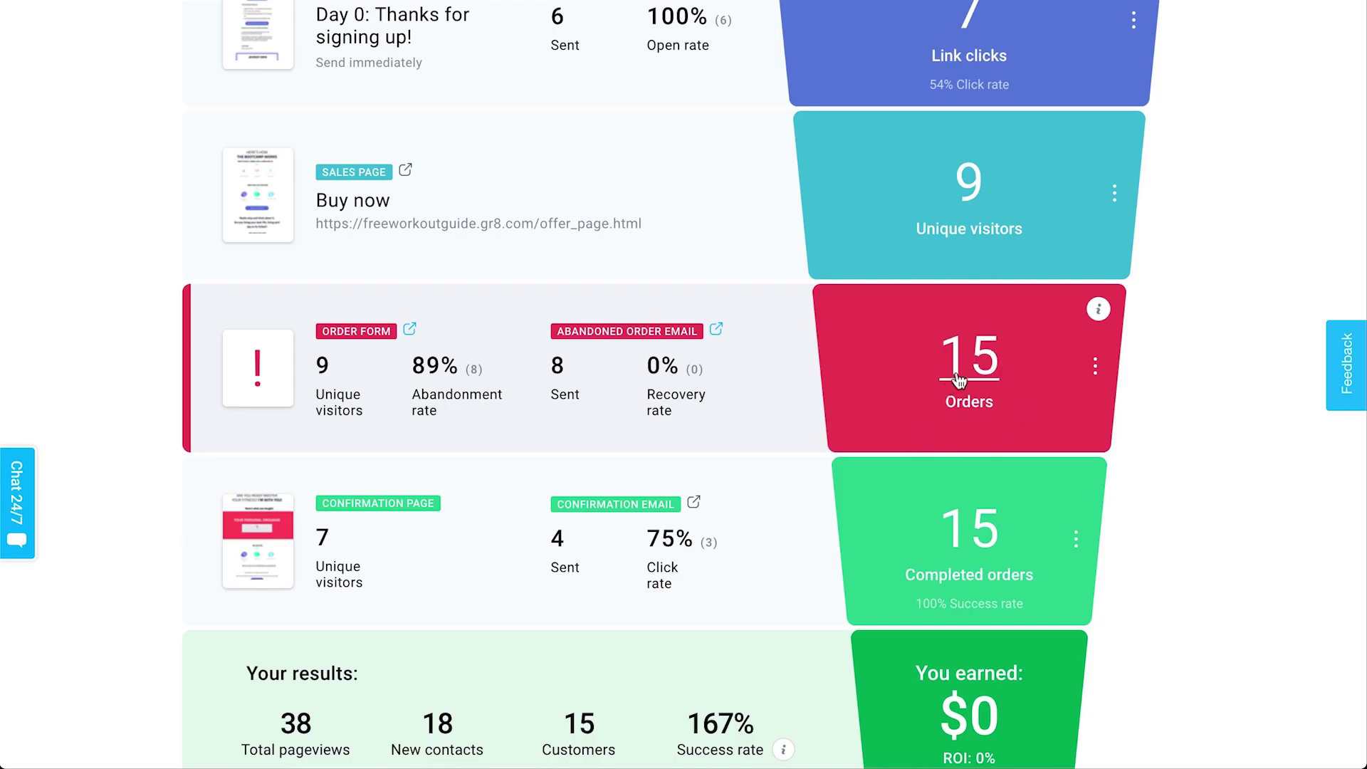
{"action": "scroll", "coordinate": [996, 356], "scroll_direction": "down", "scroll_amount": 3}
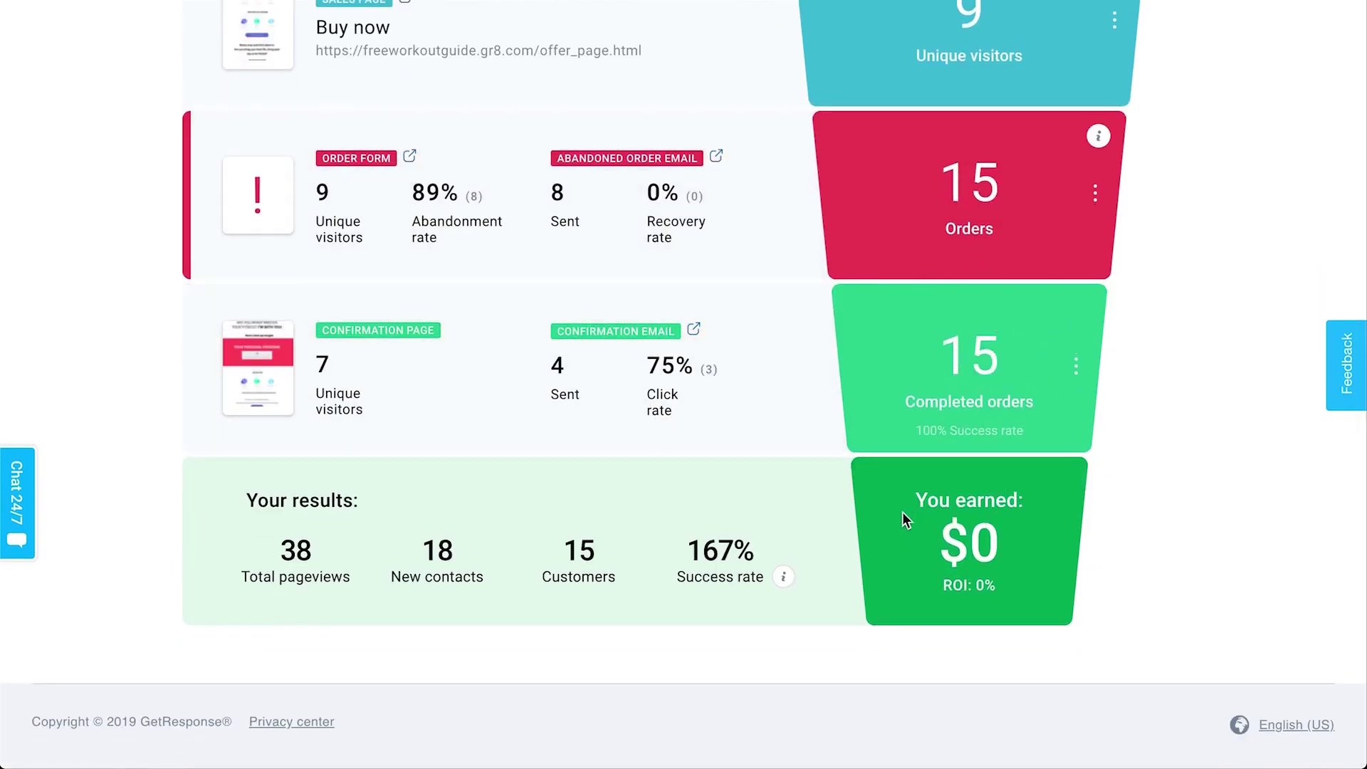
{"action": "double_click", "coordinate": [969, 547]}
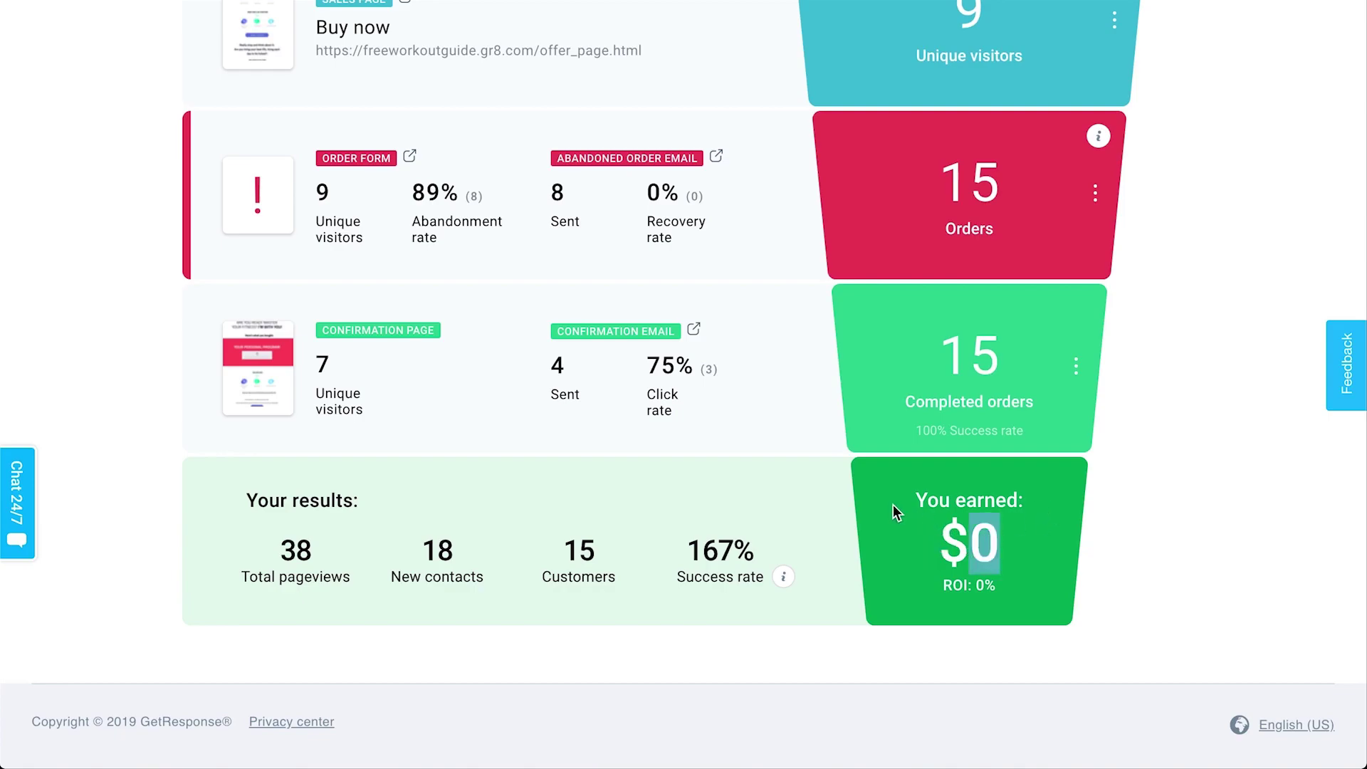
{"action": "left_click", "coordinate": [1109, 523]}
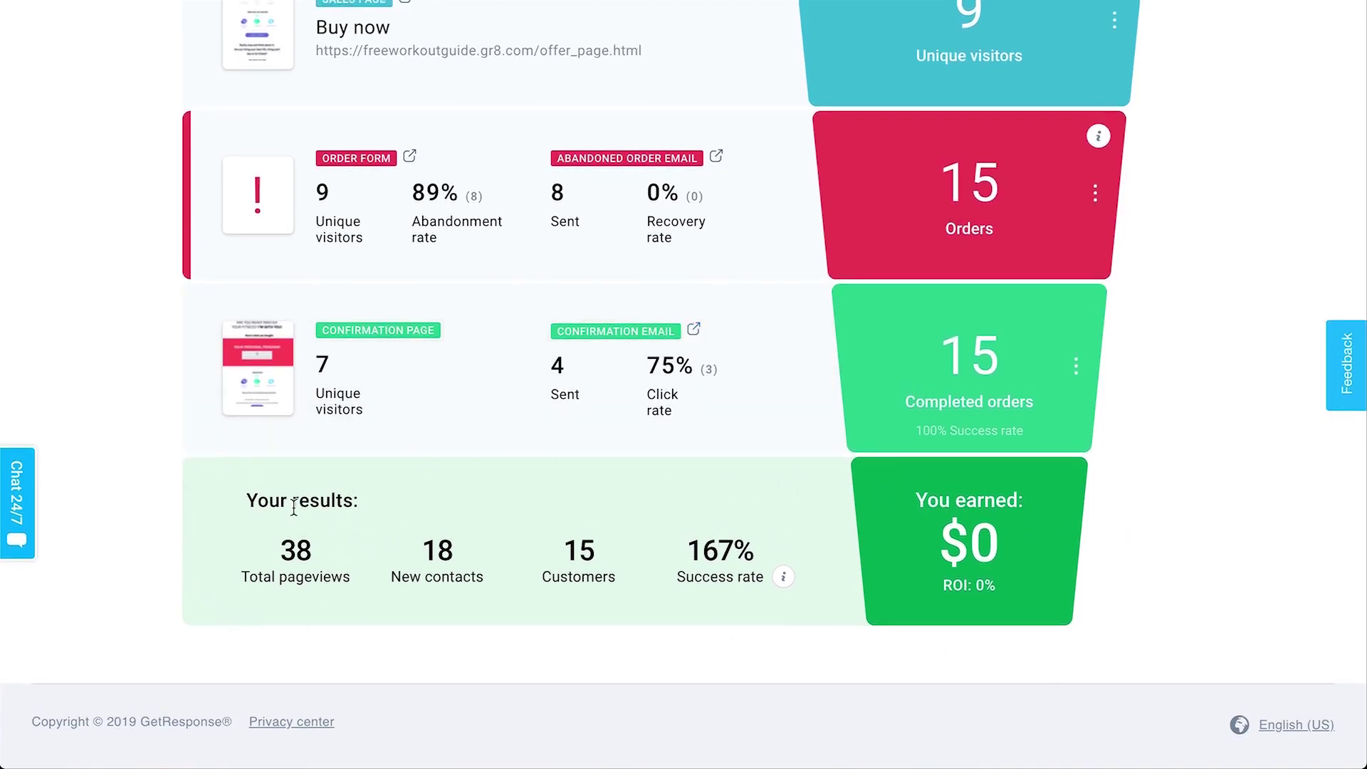
{"action": "scroll", "coordinate": [1117, 484], "scroll_direction": "up", "scroll_amount": 10}
{"action": "scroll", "coordinate": [1117, 484], "scroll_direction": "down", "scroll_amount": 3}
{"action": "scroll", "coordinate": [1116, 484], "scroll_direction": "down", "scroll_amount": 8}
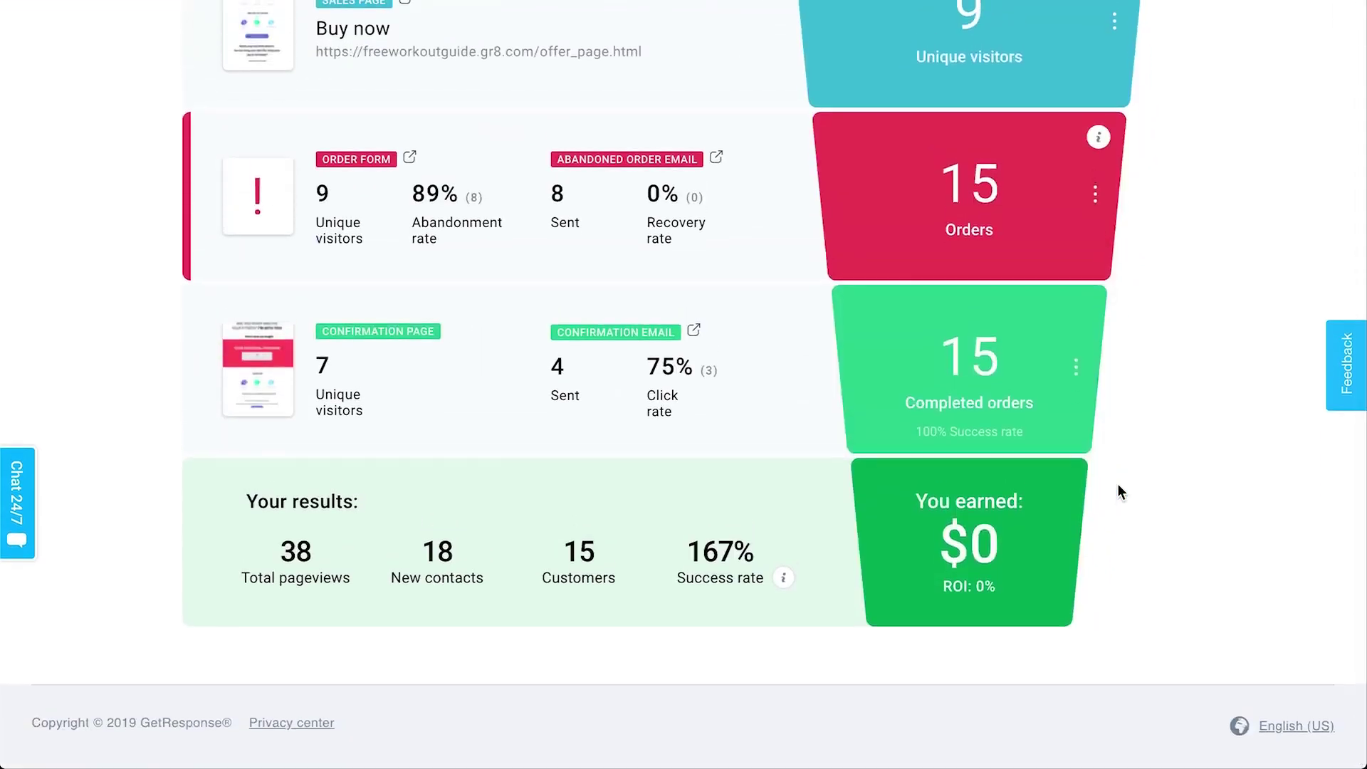
Step: Return to the overview of funnels and open the Stores and products tool
{"action": "scroll", "coordinate": [1119, 488], "scroll_direction": "up", "scroll_amount": 6}
{"action": "scroll", "coordinate": [1117, 488], "scroll_direction": "up", "scroll_amount": 5}
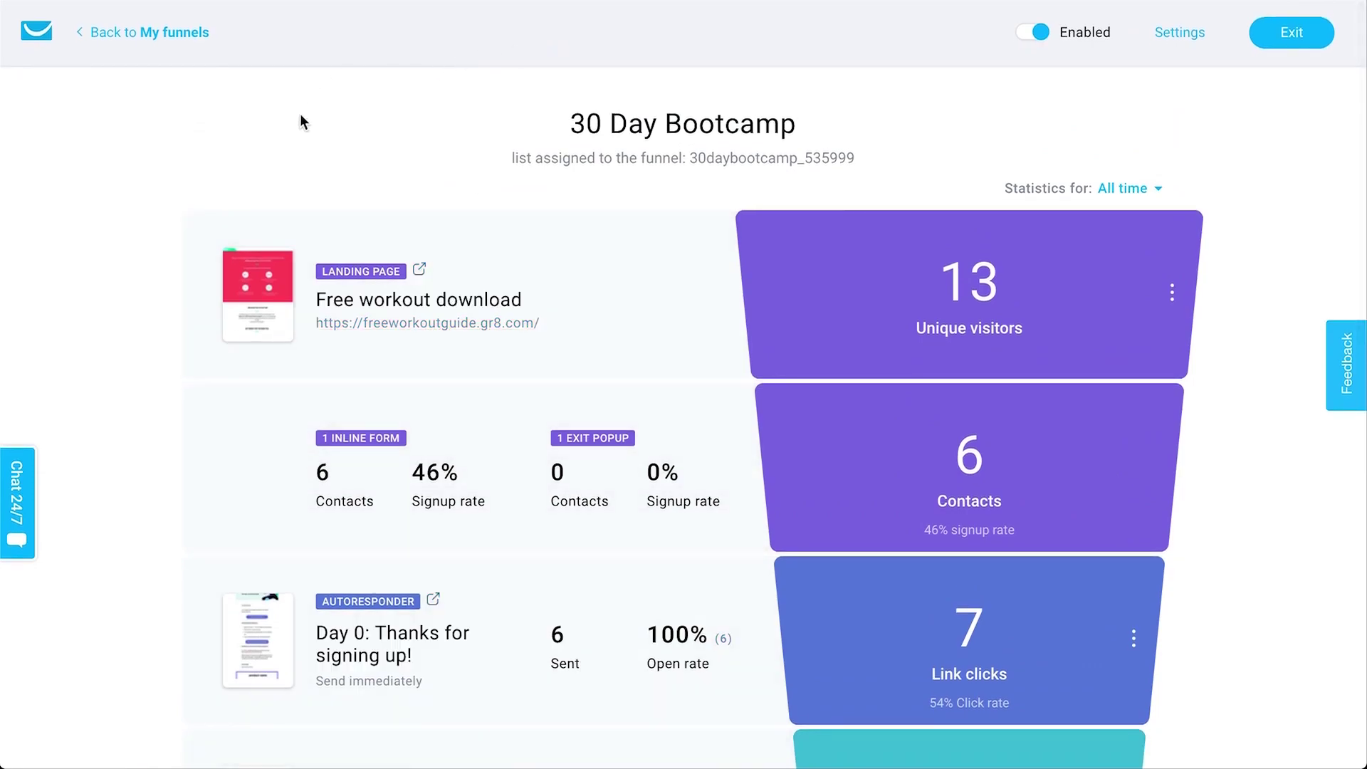
{"action": "left_click", "coordinate": [207, 33]}
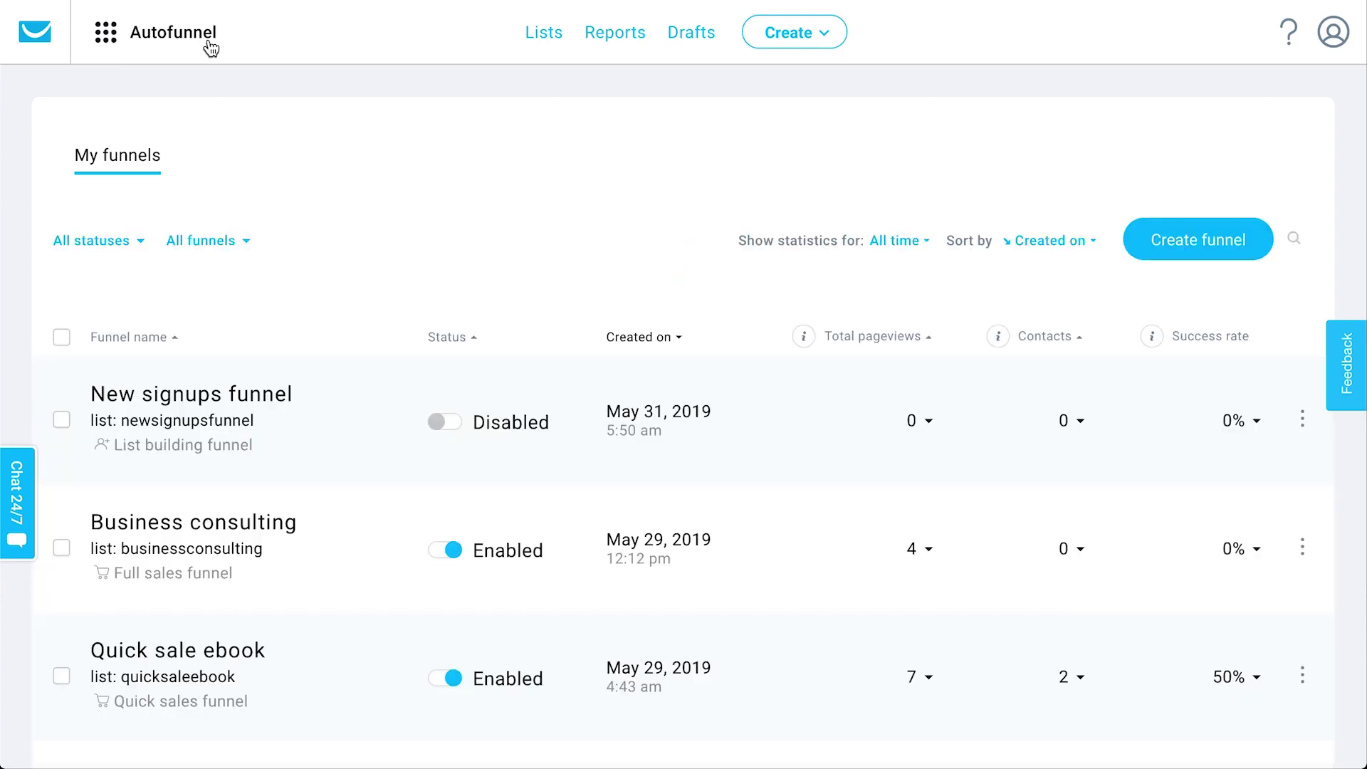
{"action": "left_click", "coordinate": [211, 48]}
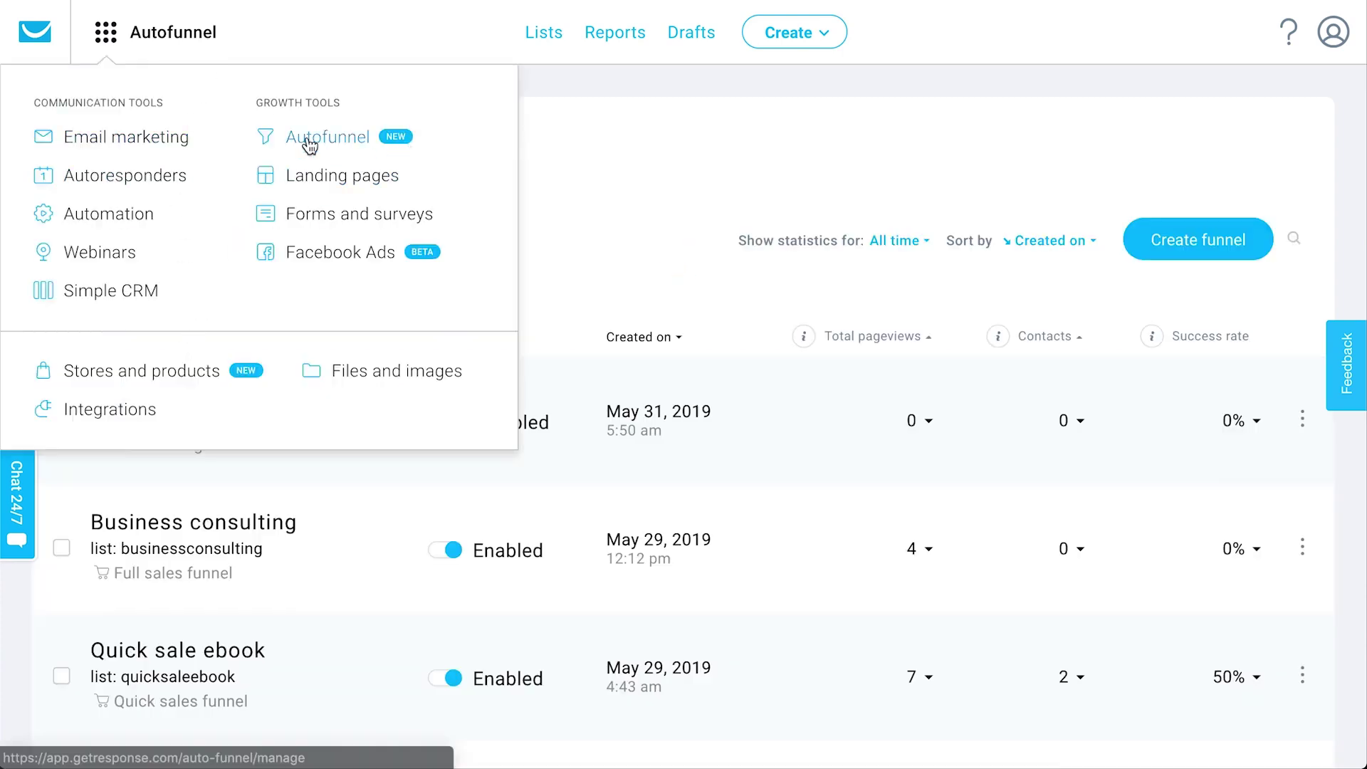
{"action": "left_click", "coordinate": [215, 372]}
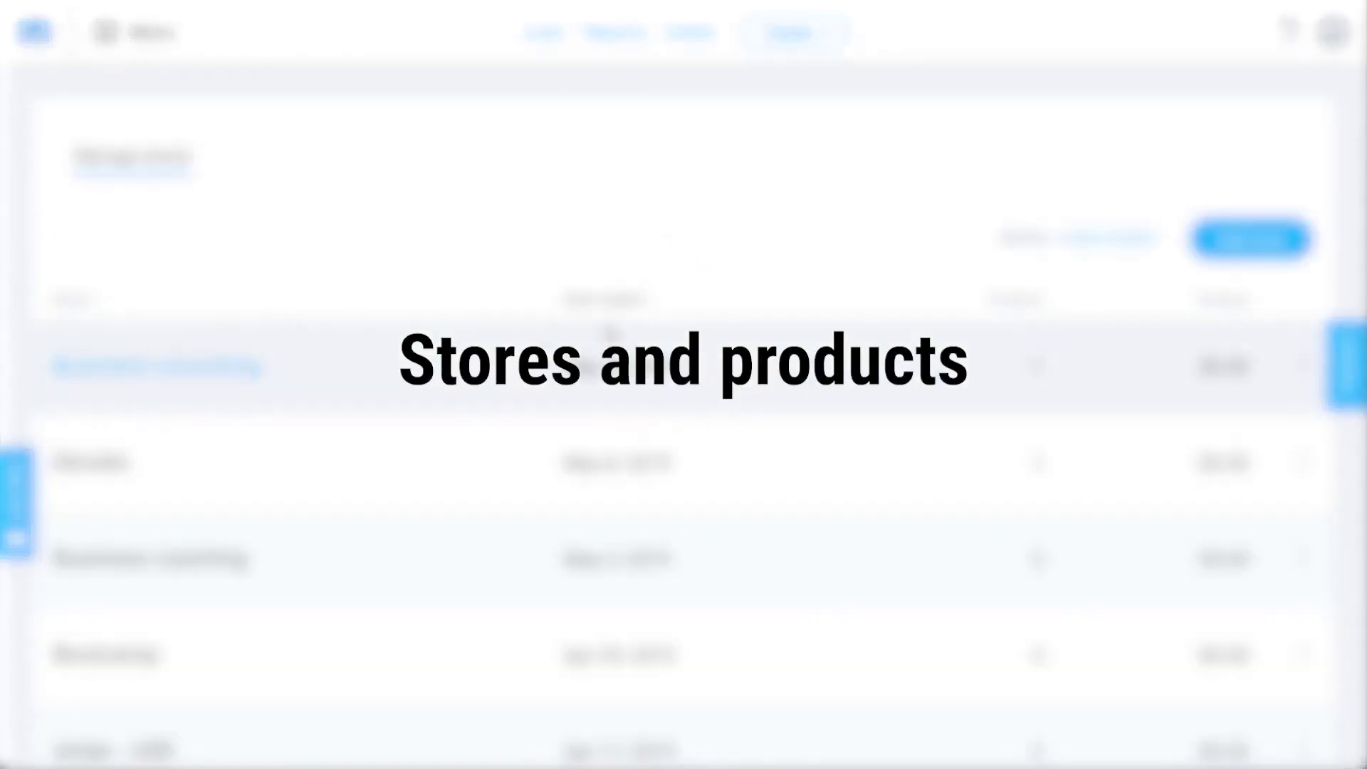
Step: Start adding a store with the Connect an existing store option and view the platforms available for importing products
{"action": "left_click", "coordinate": [1252, 242]}
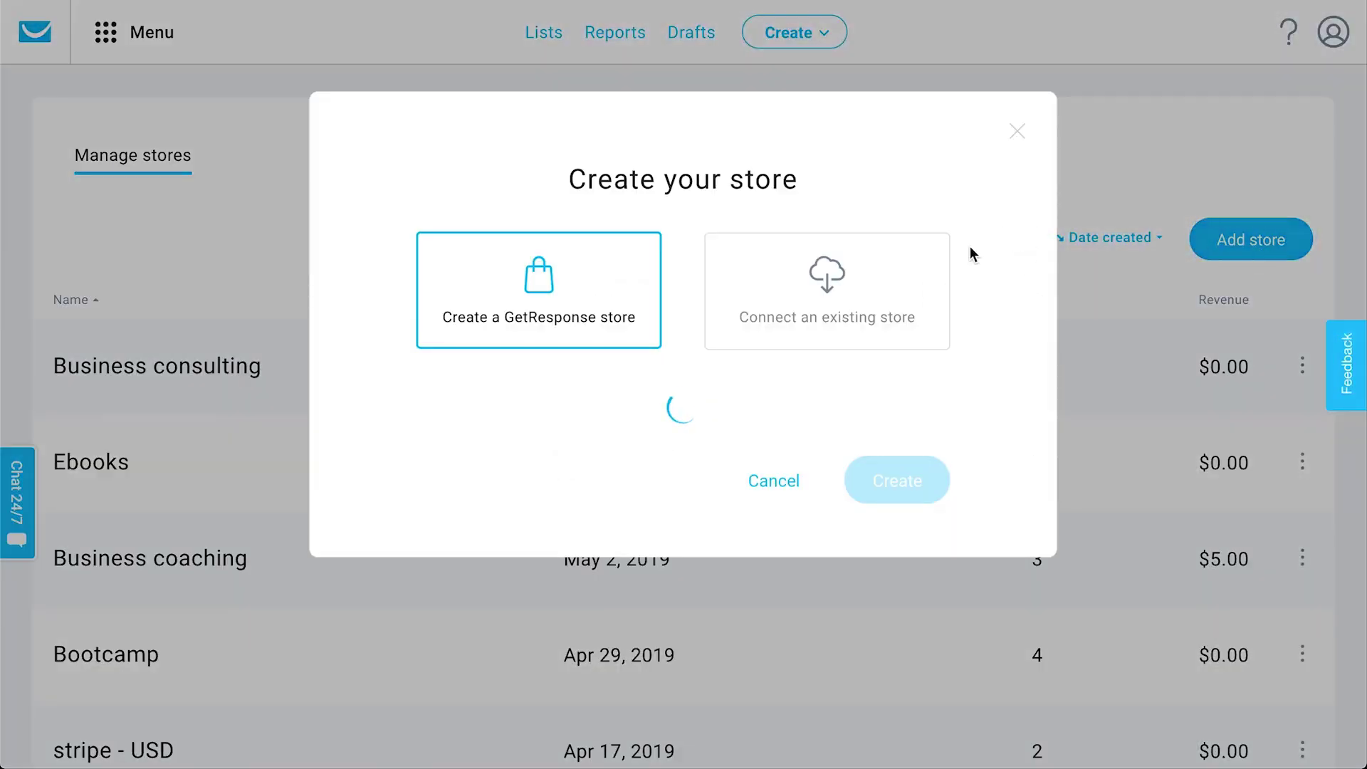
{"action": "left_click", "coordinate": [862, 284]}
{"action": "scroll", "coordinate": [808, 456], "scroll_direction": "down", "scroll_amount": 4}
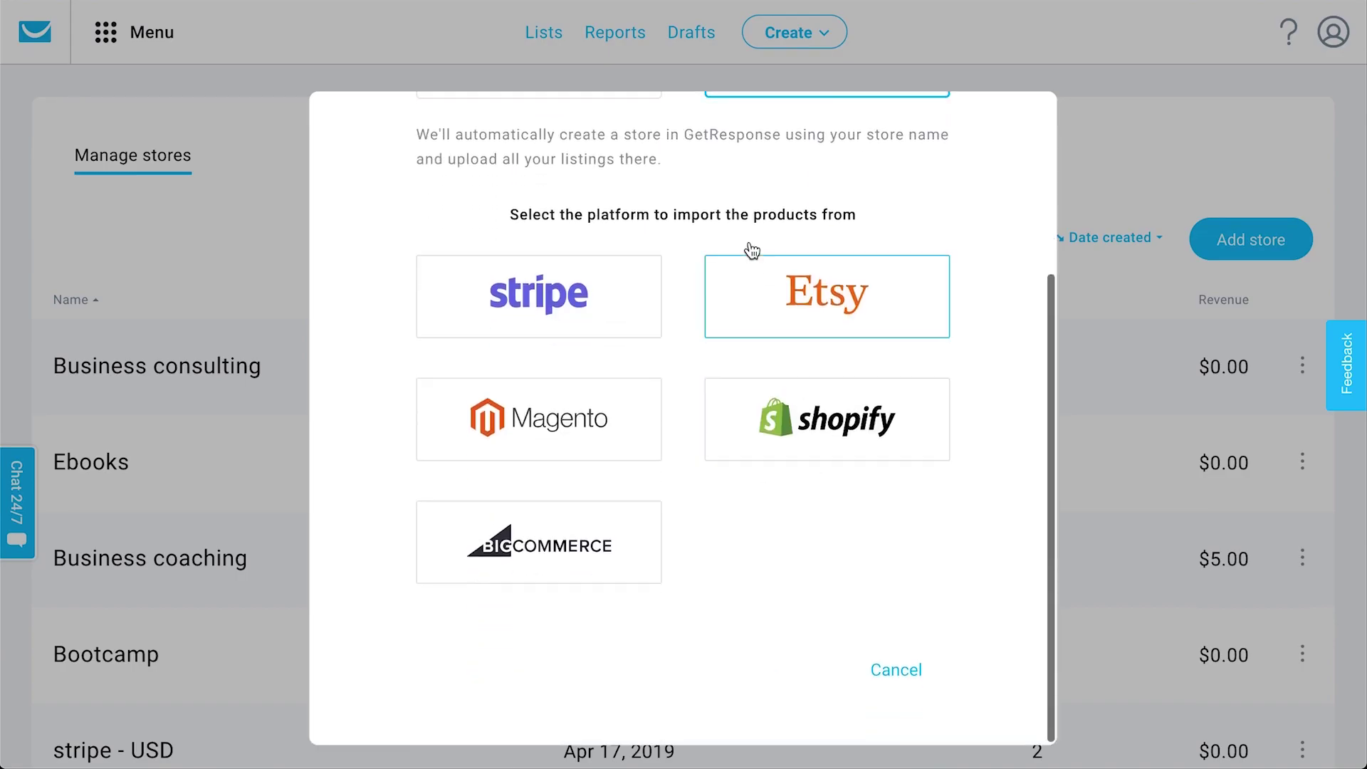
{"action": "scroll", "coordinate": [904, 588], "scroll_direction": "up", "scroll_amount": 2}
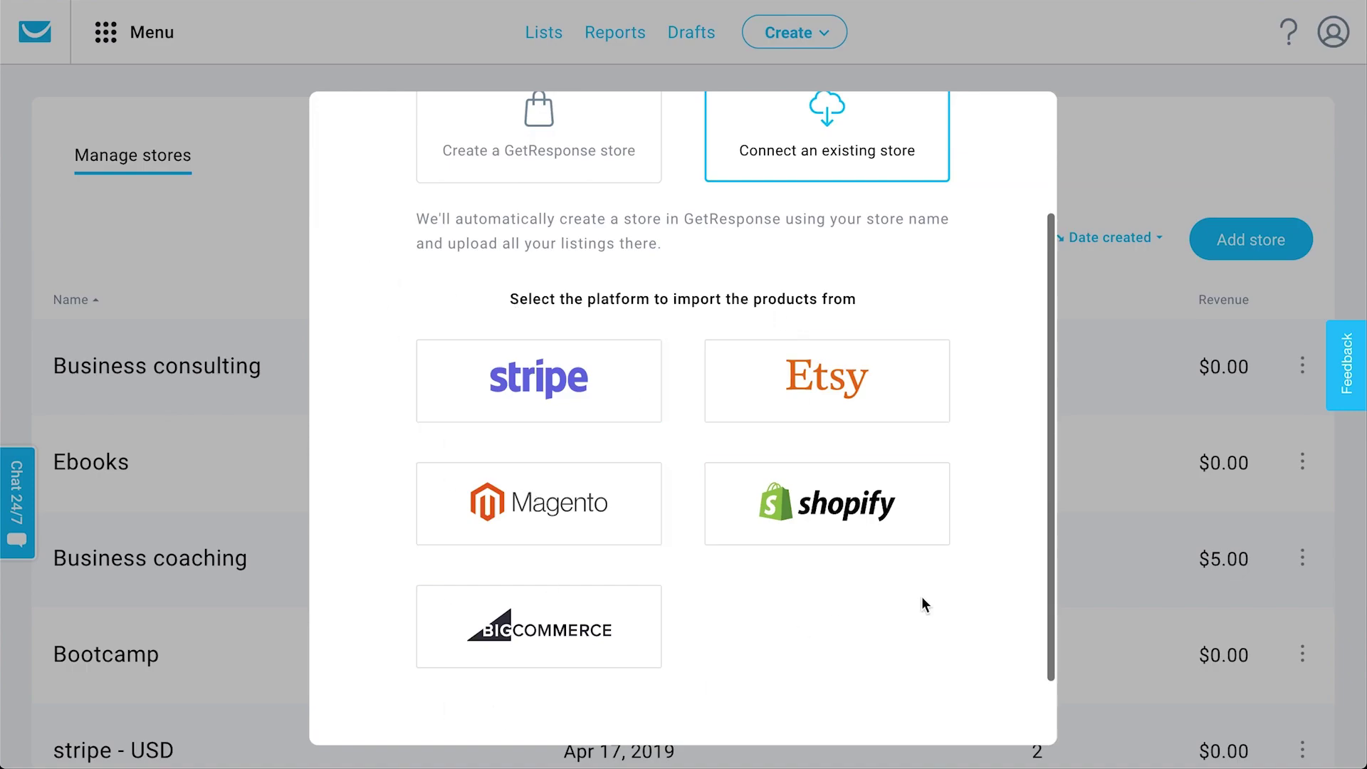
Step: Switch to creating a GetResponse store and create it with the name Vacation getaways and USD as currency
{"action": "scroll", "coordinate": [921, 595], "scroll_direction": "up", "scroll_amount": 1}
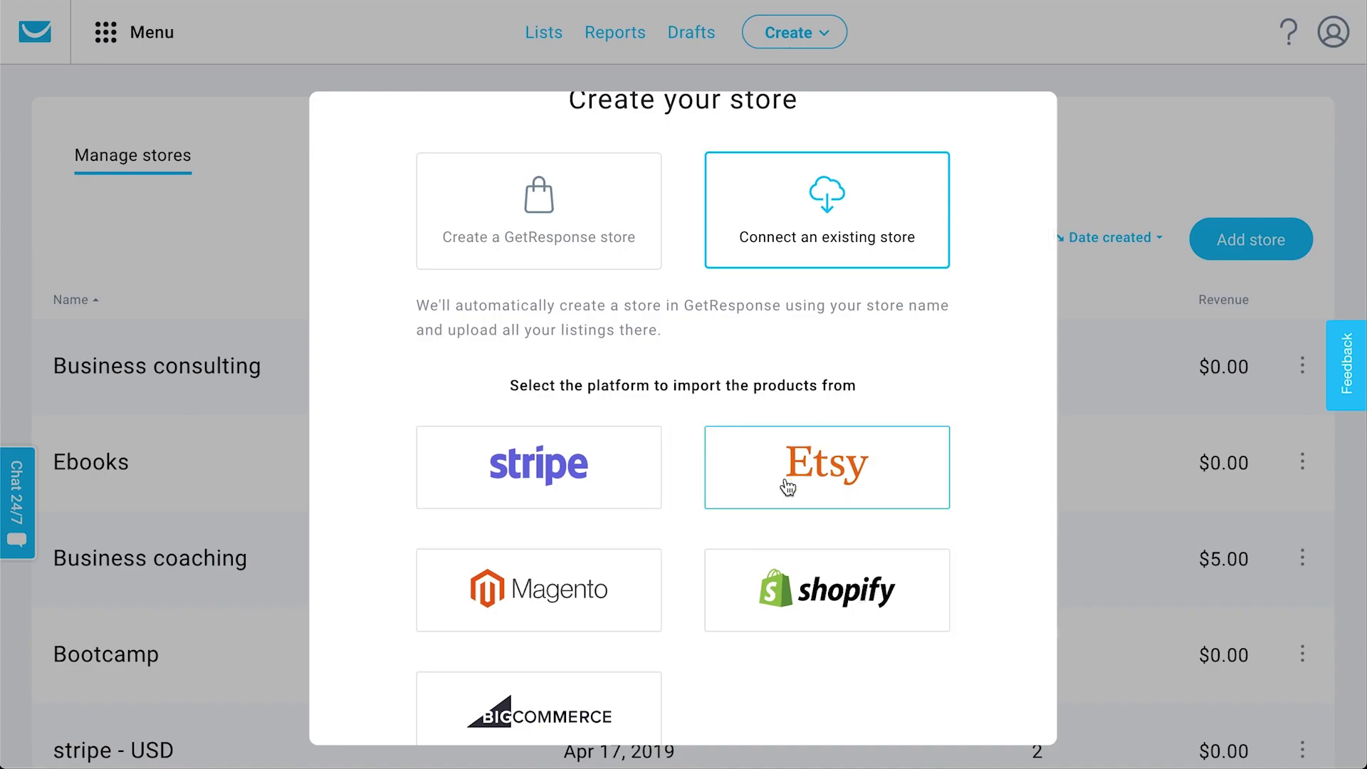
{"action": "scroll", "coordinate": [929, 420], "scroll_direction": "up", "scroll_amount": 1}
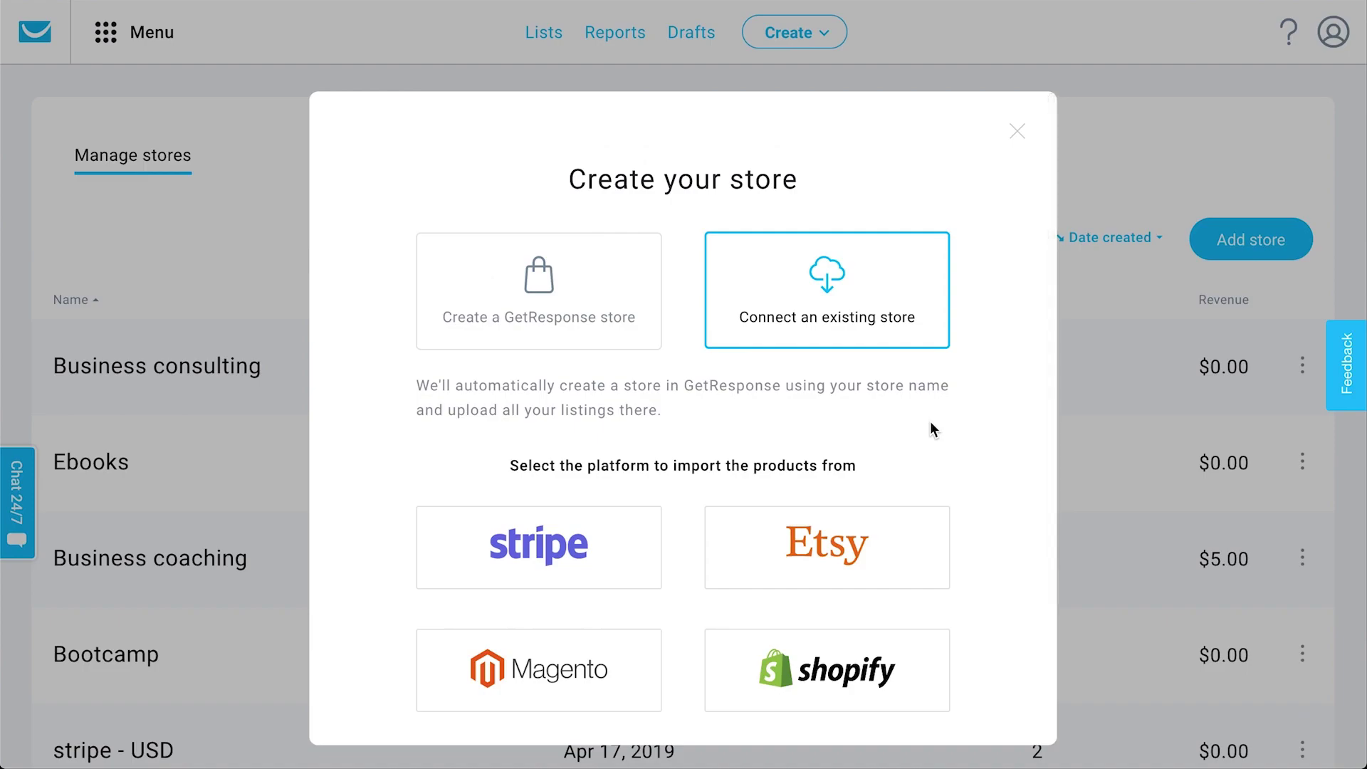
{"action": "left_click", "coordinate": [617, 351]}
{"action": "left_click", "coordinate": [582, 492]}
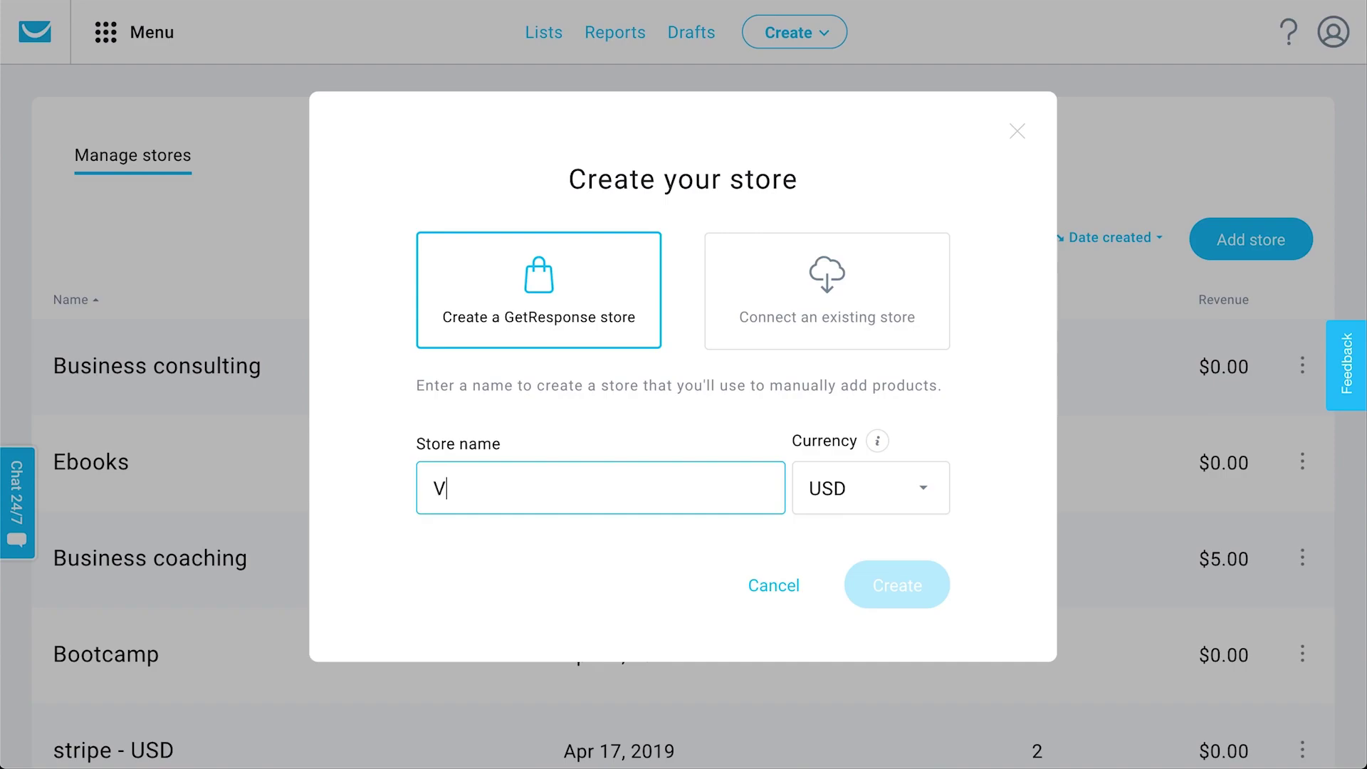
{"action": "type", "text": "acation getaways"}
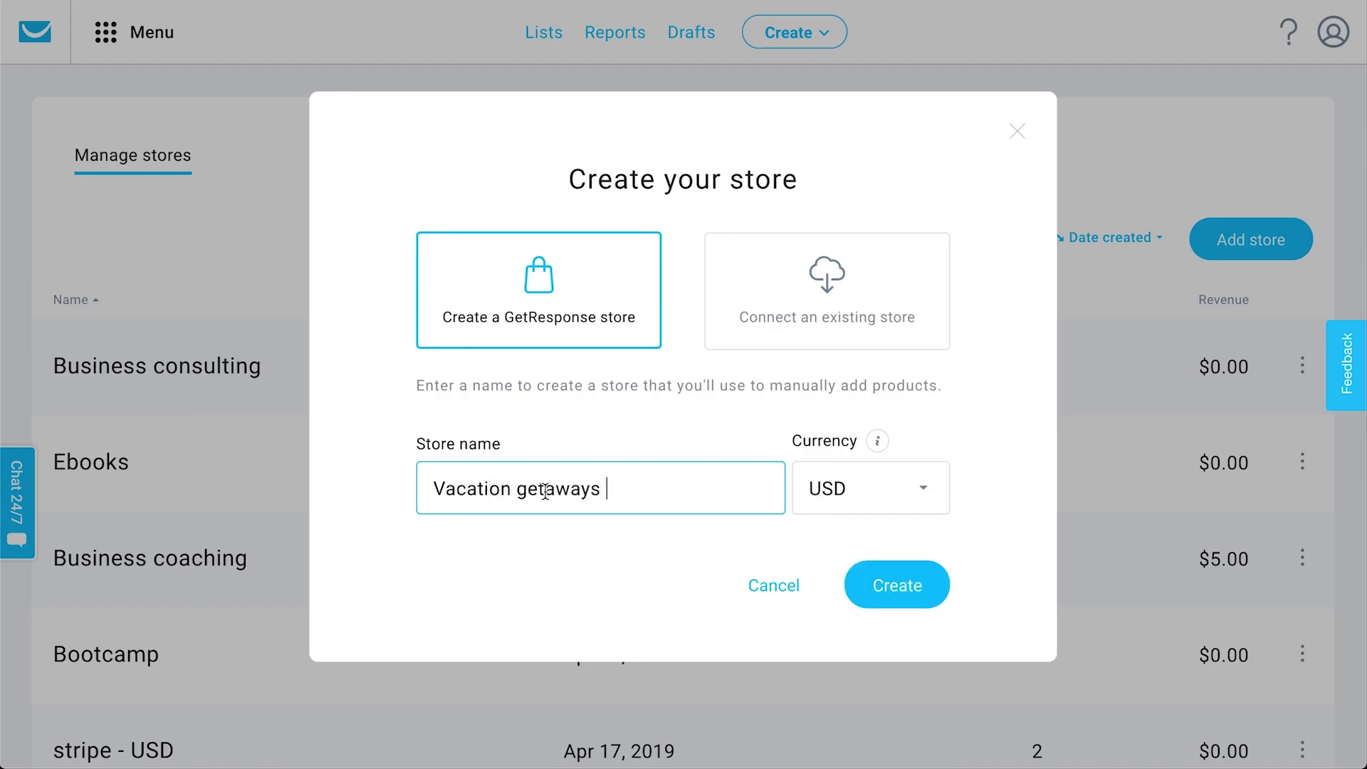
{"action": "left_click", "coordinate": [921, 586]}
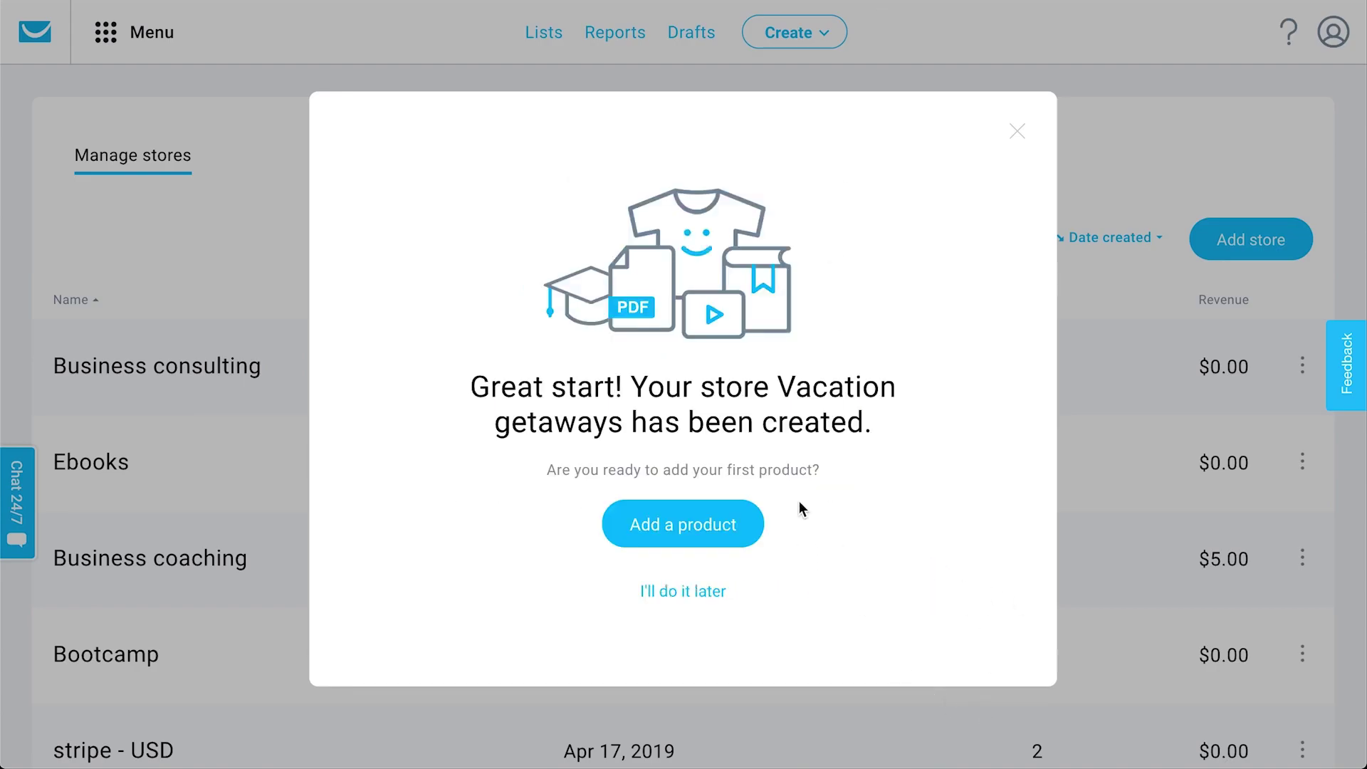
Step: Start adding a product to the Vacation getaways store and examine the product types, required details and upload areas
{"action": "left_click", "coordinate": [696, 522]}
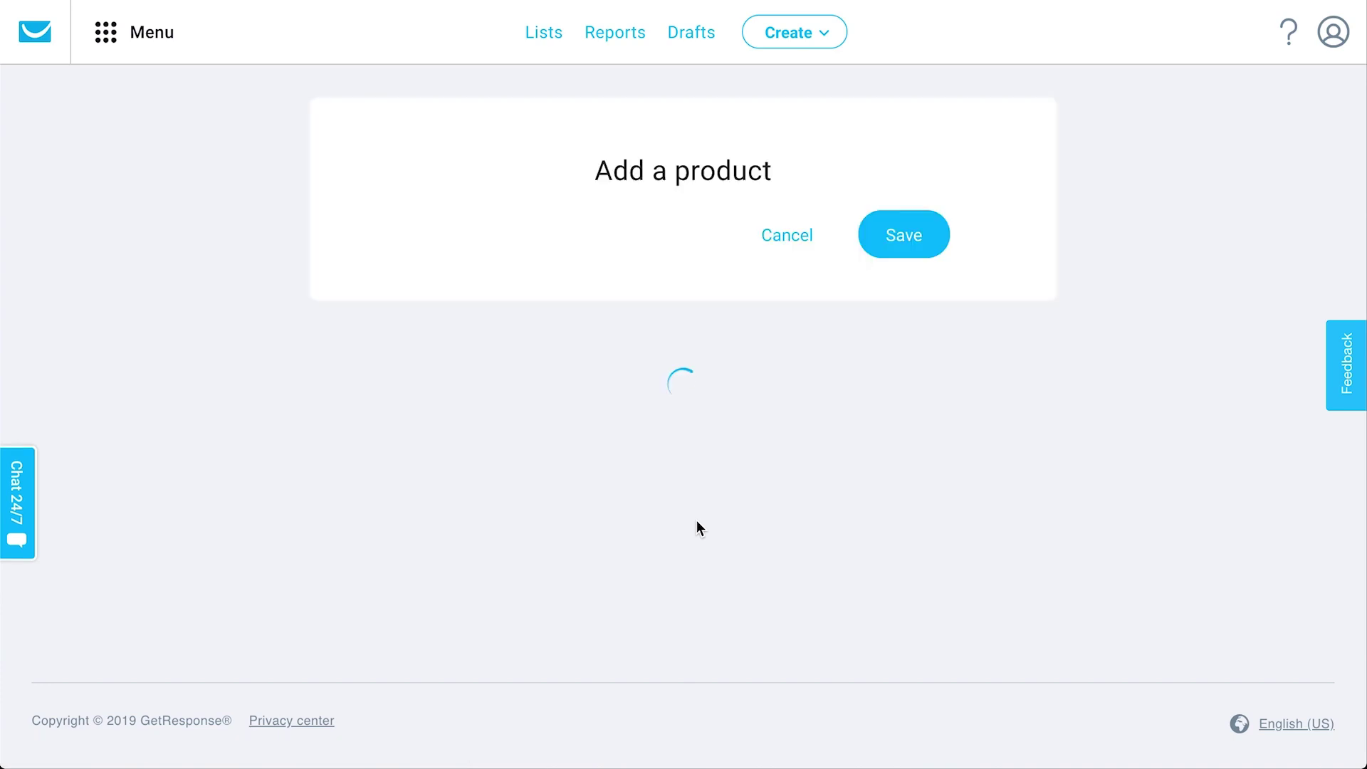
{"action": "scroll", "coordinate": [696, 519], "scroll_direction": "down", "scroll_amount": 1}
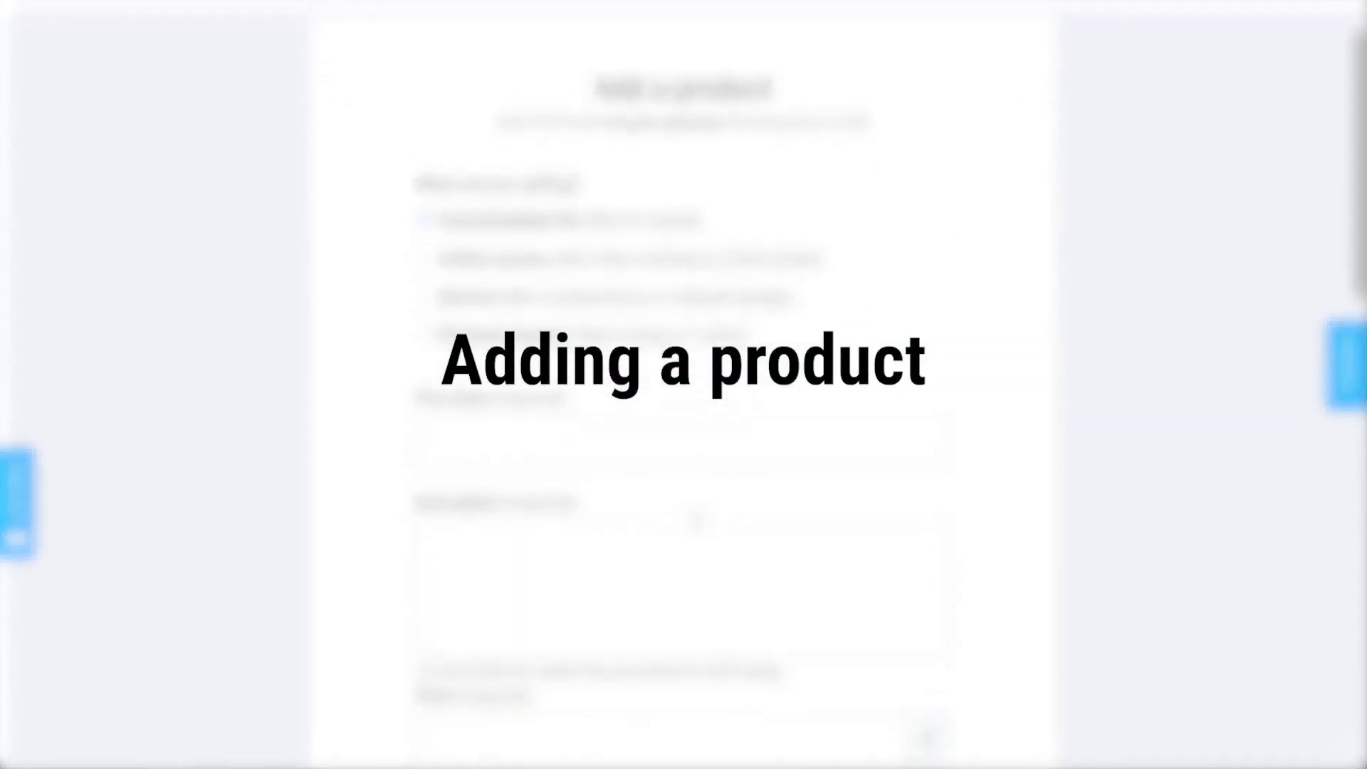
{"action": "scroll", "coordinate": [448, 106], "scroll_direction": "down", "scroll_amount": 2}
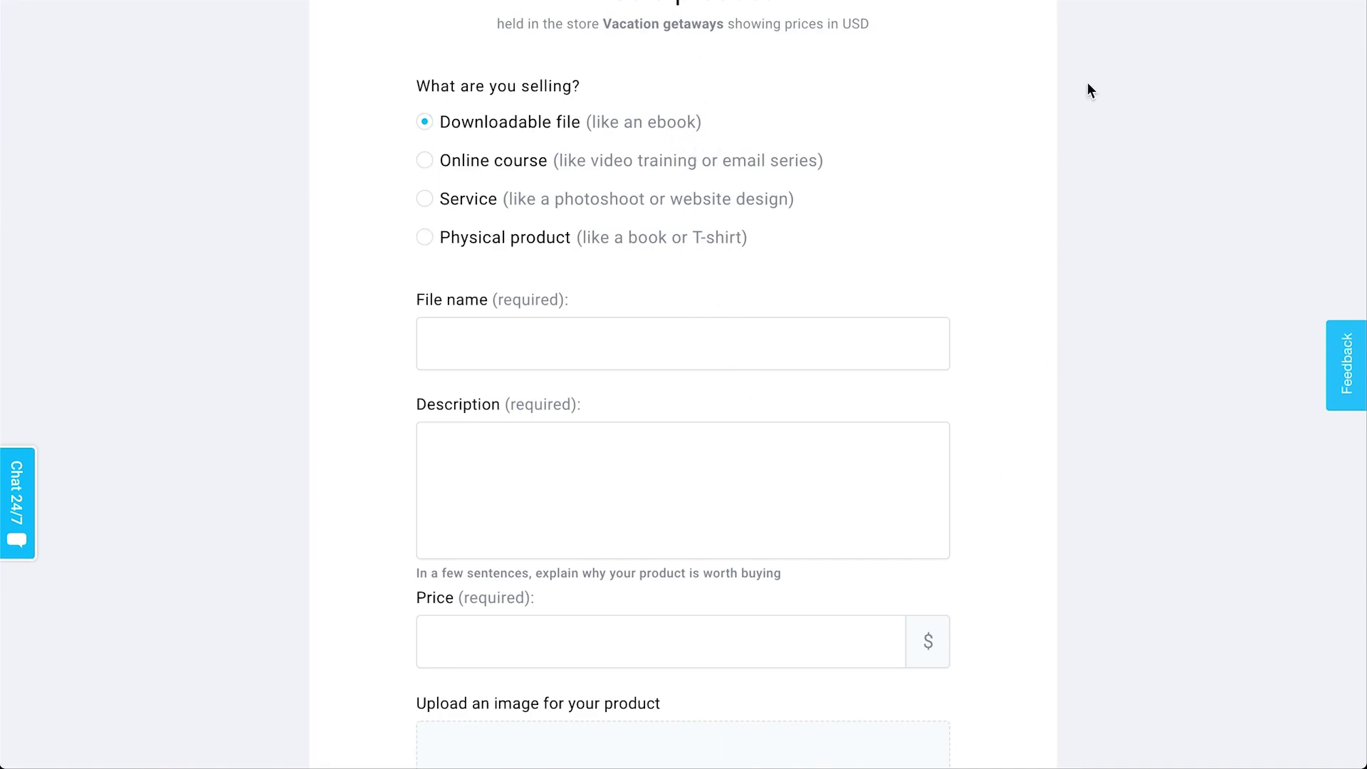
{"action": "scroll", "coordinate": [975, 409], "scroll_direction": "down", "scroll_amount": 2}
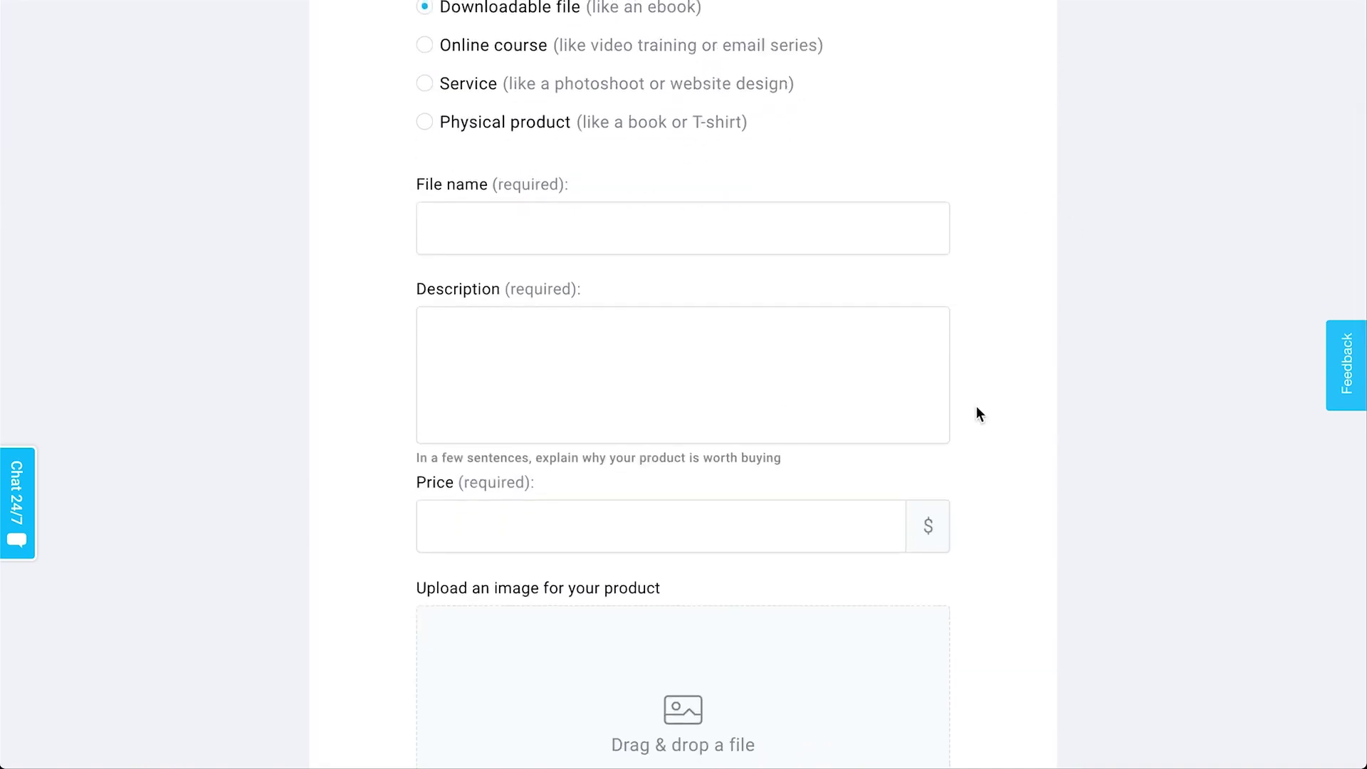
{"action": "scroll", "coordinate": [965, 419], "scroll_direction": "up", "scroll_amount": 2}
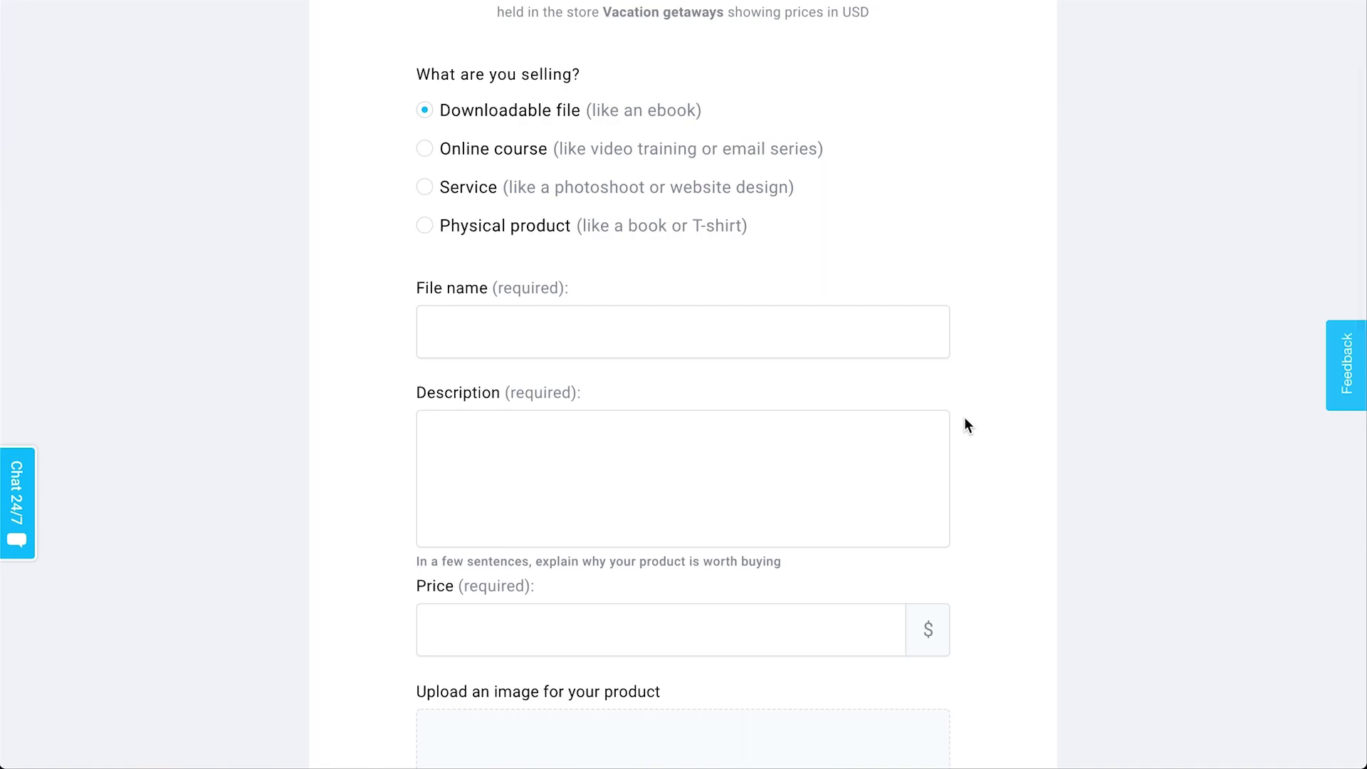
{"action": "left_click", "coordinate": [676, 146]}
{"action": "left_click", "coordinate": [674, 115]}
{"action": "scroll", "coordinate": [761, 646], "scroll_direction": "down", "scroll_amount": 3}
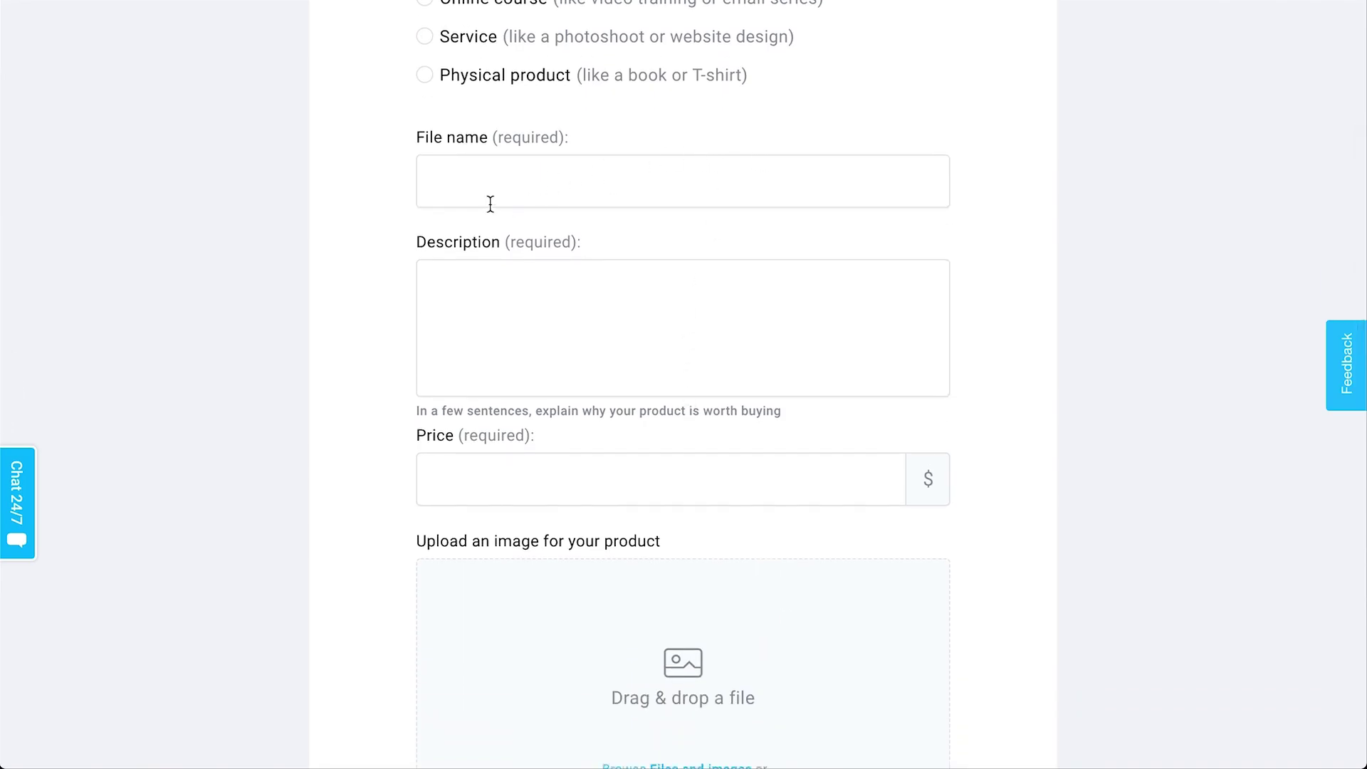
{"action": "scroll", "coordinate": [674, 314], "scroll_direction": "down", "scroll_amount": 3}
{"action": "scroll", "coordinate": [676, 325], "scroll_direction": "down", "scroll_amount": 15}
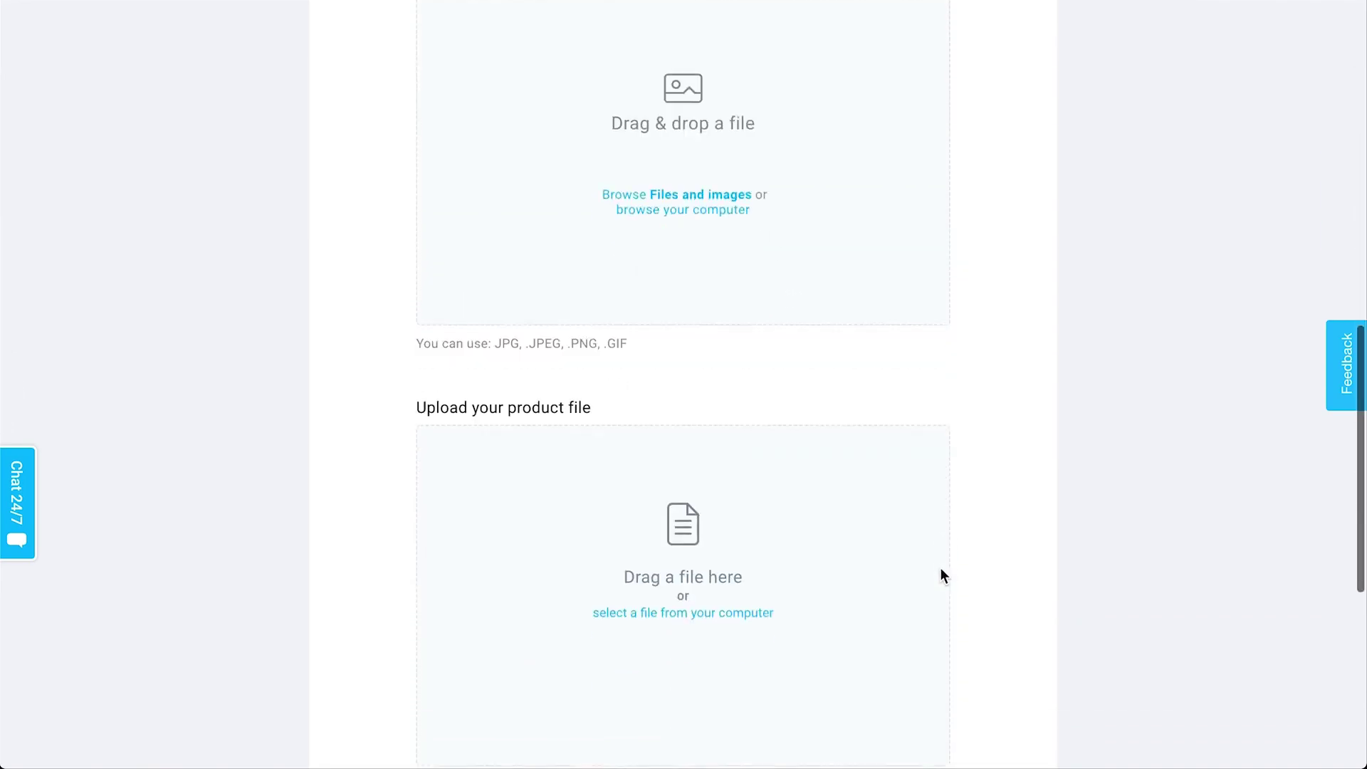
{"action": "scroll", "coordinate": [939, 567], "scroll_direction": "up", "scroll_amount": 15}
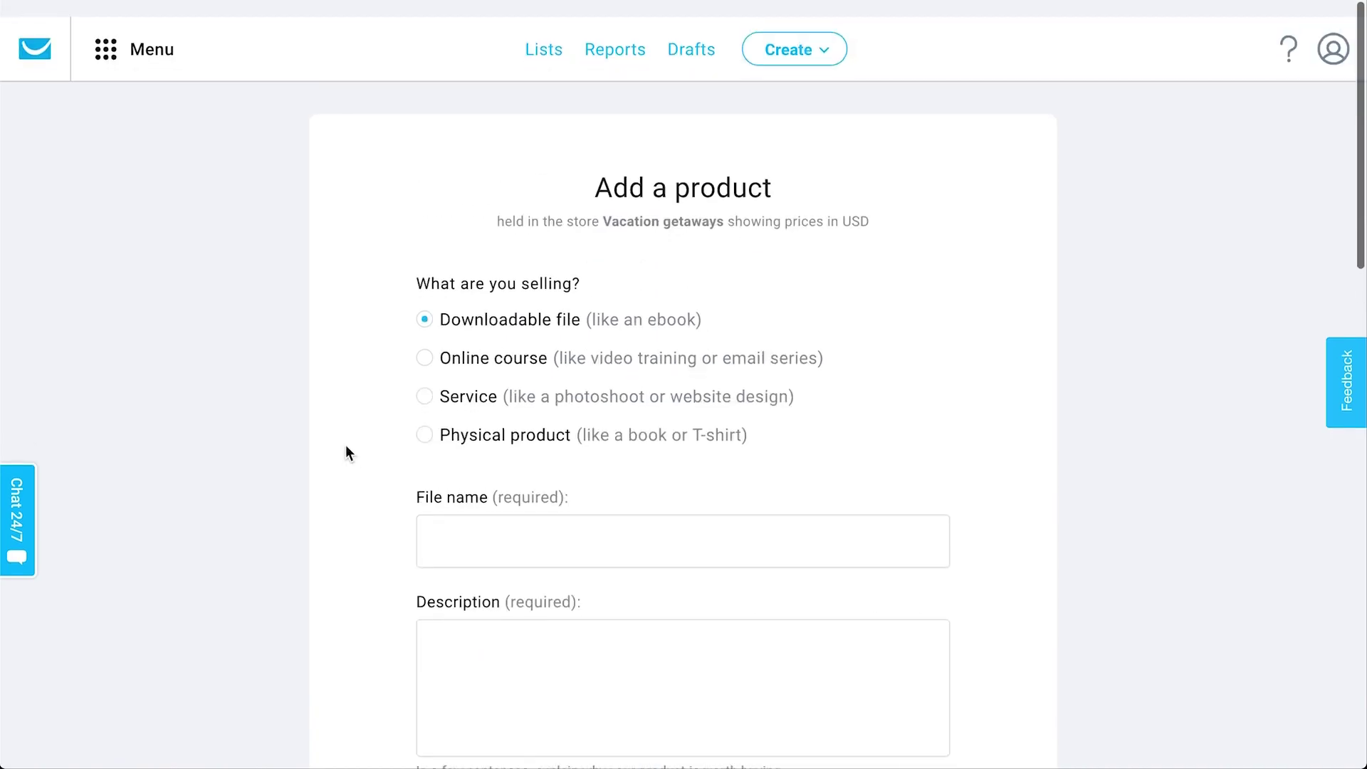
Step: Leave the product form, return to Stores and products and open the Business consulting store's products
{"action": "left_click", "coordinate": [132, 41]}
{"action": "left_click", "coordinate": [118, 364]}
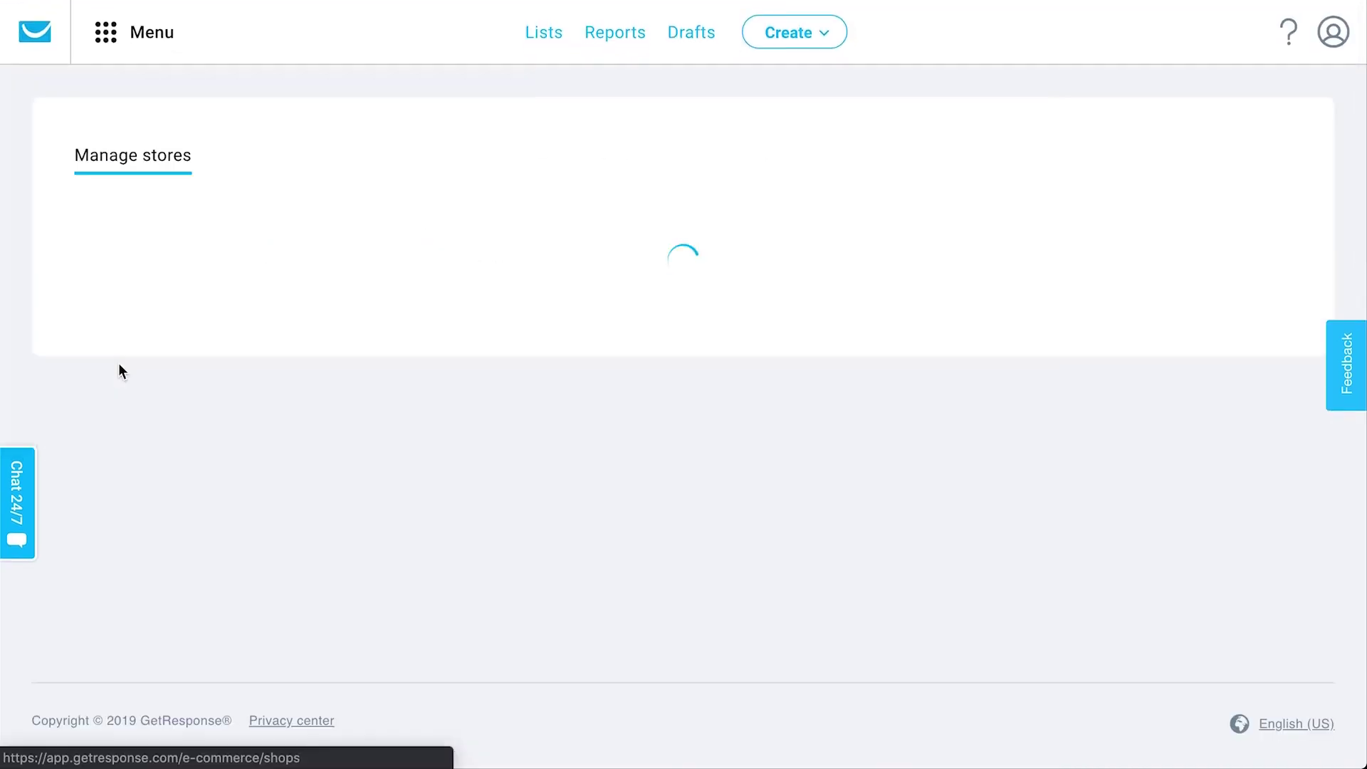
{"action": "scroll", "coordinate": [131, 466], "scroll_direction": "down", "scroll_amount": 2}
{"action": "left_click", "coordinate": [170, 356]}
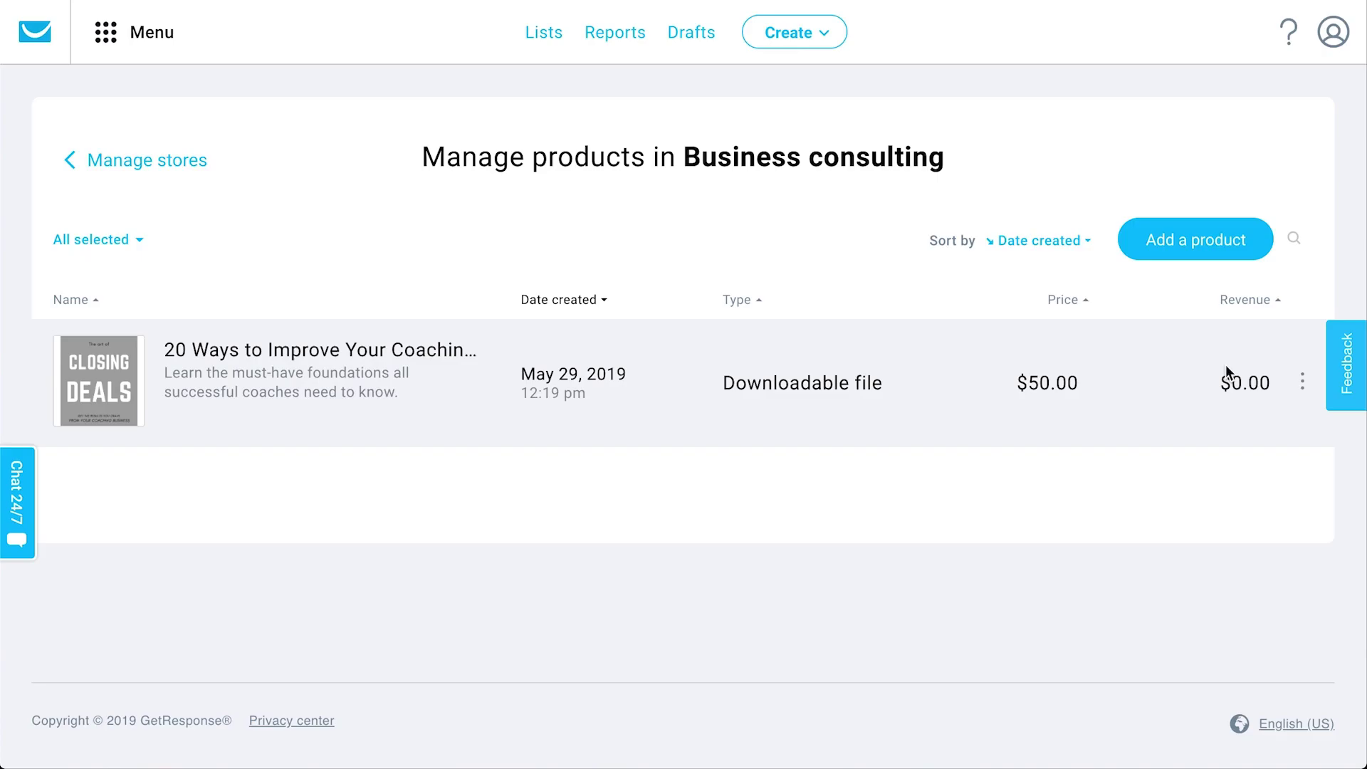
Step: Open the 20 Ways to Improve Your Coaching Business product for editing and review its details
{"action": "left_click", "coordinate": [1303, 381]}
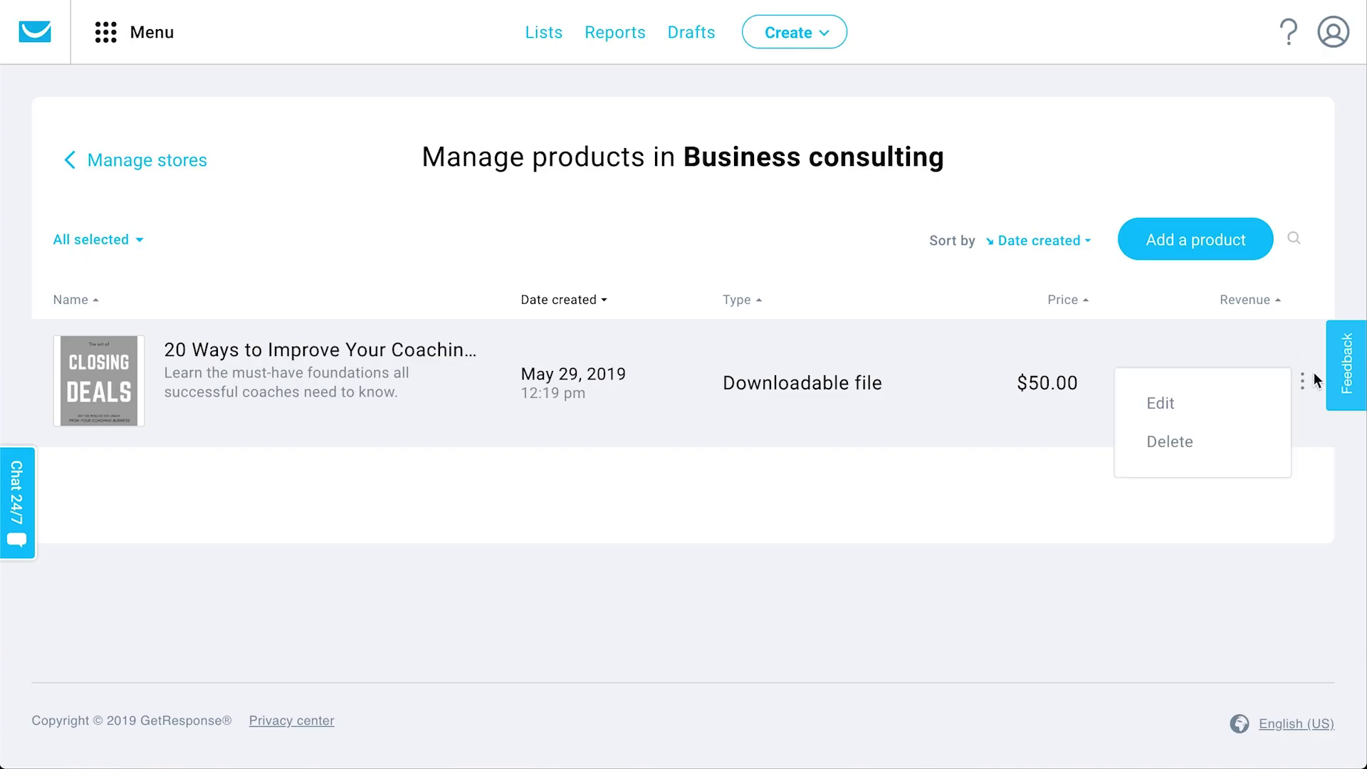
{"action": "left_click", "coordinate": [1159, 403]}
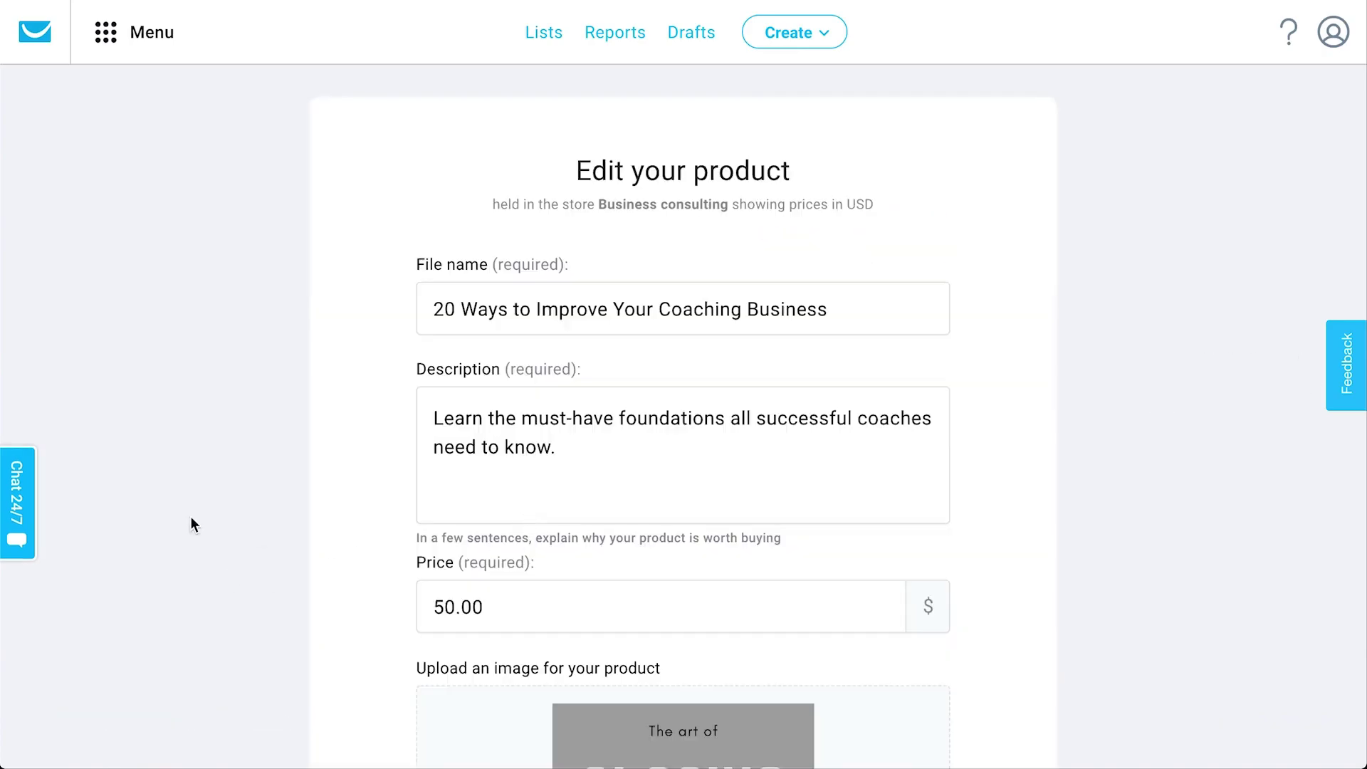
{"action": "scroll", "coordinate": [190, 523], "scroll_direction": "down", "scroll_amount": 15}
{"action": "scroll", "coordinate": [191, 520], "scroll_direction": "up", "scroll_amount": 15}
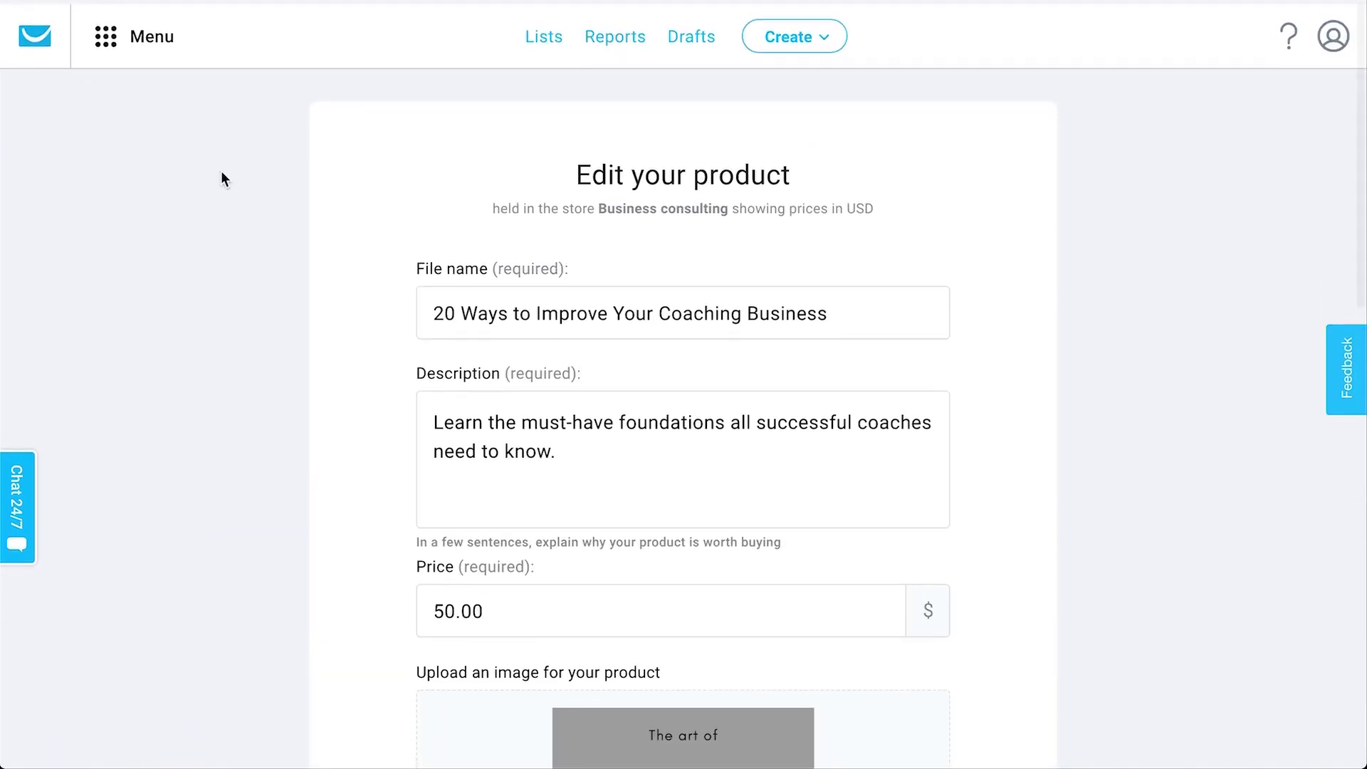
Step: Open the Business consulting funnel in Autofunnel and examine its stages from landing page to confirmation
{"action": "left_click", "coordinate": [159, 30]}
{"action": "left_click", "coordinate": [329, 138]}
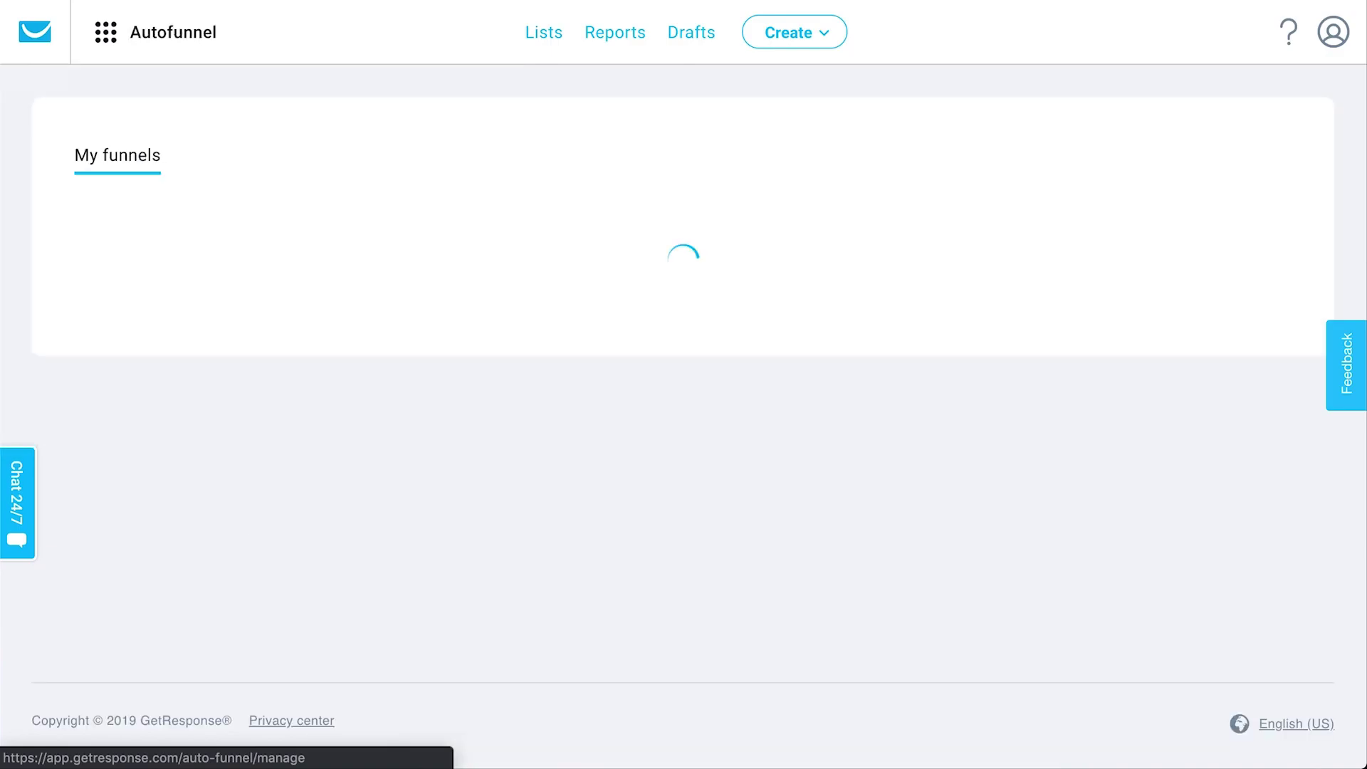
{"action": "scroll", "coordinate": [464, 425], "scroll_direction": "down", "scroll_amount": 2}
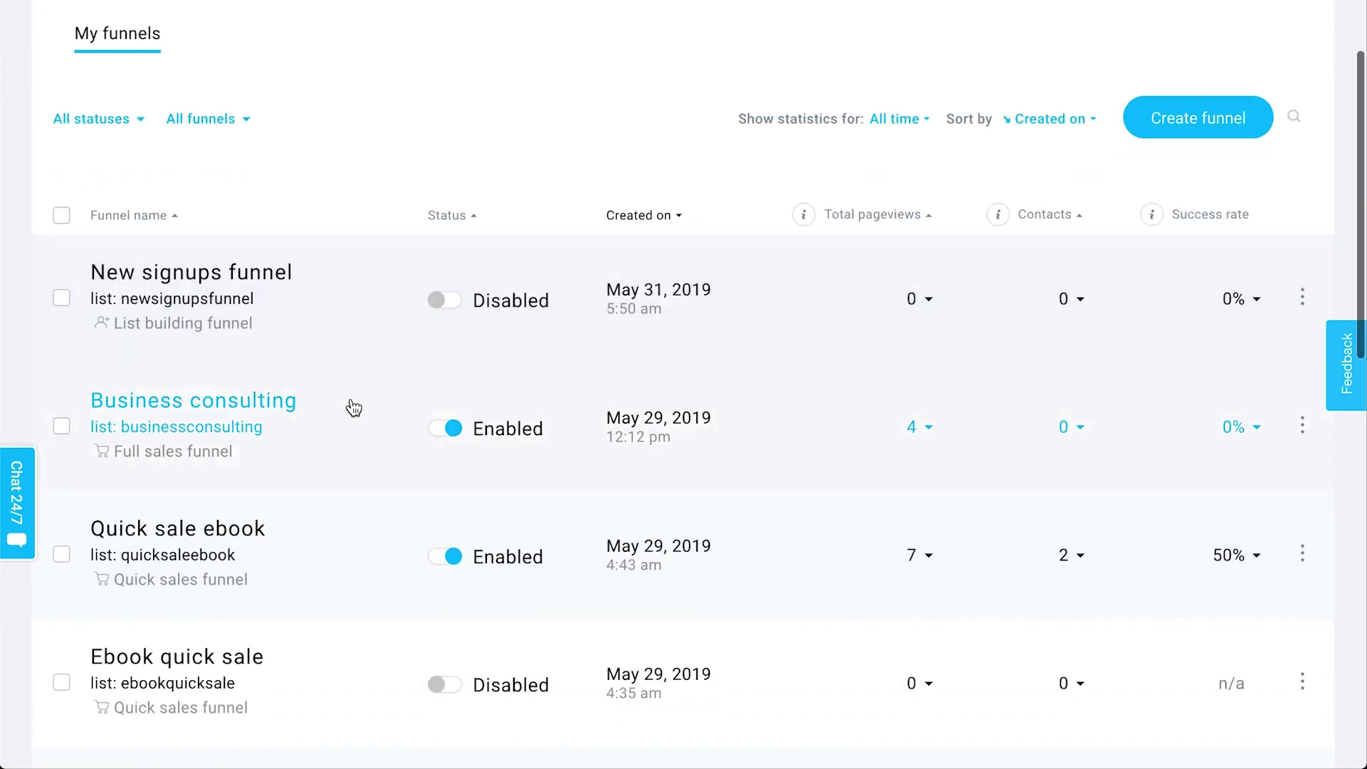
{"action": "left_click", "coordinate": [276, 404]}
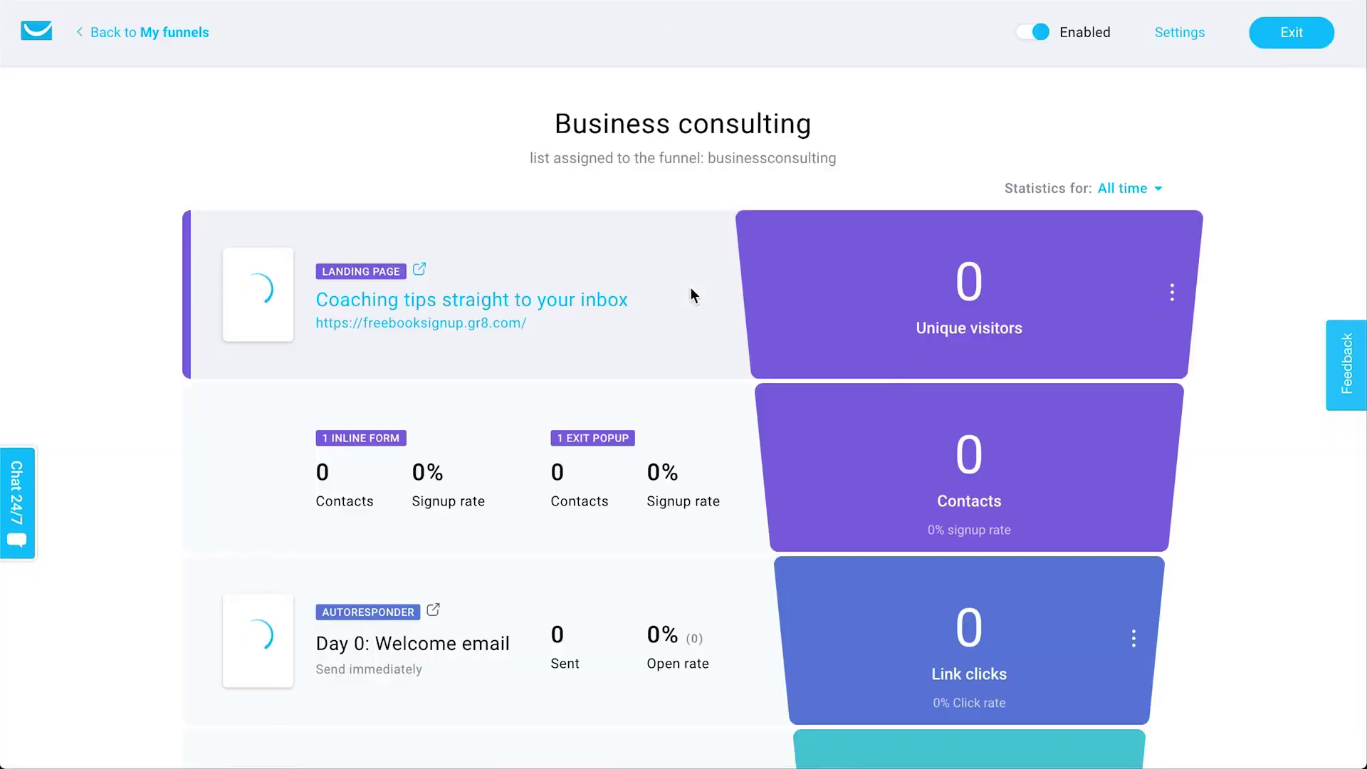
{"action": "scroll", "coordinate": [707, 455], "scroll_direction": "down", "scroll_amount": 8}
{"action": "scroll", "coordinate": [708, 448], "scroll_direction": "down", "scroll_amount": 1}
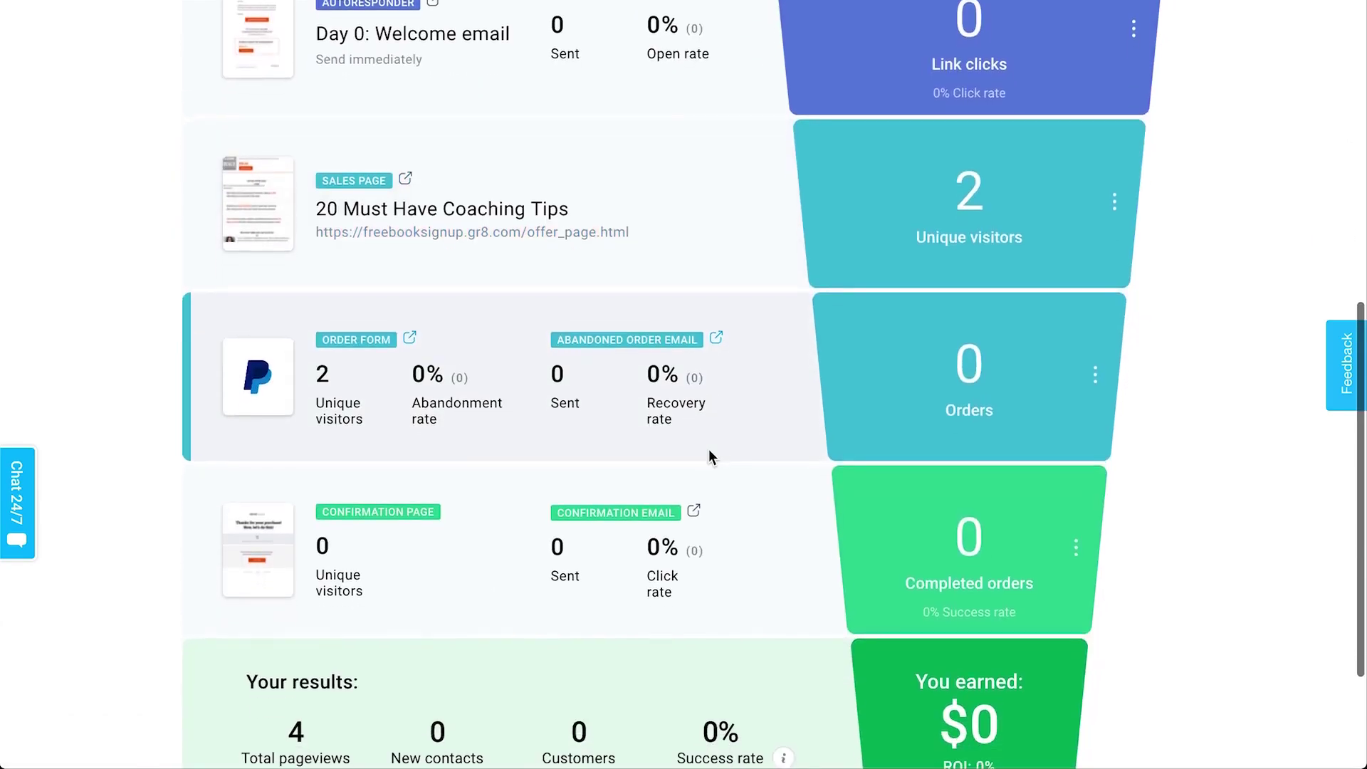
Step: Visit the funnel's 20 Must Have Coaching Tips sales page and examine how the product is offered there
{"action": "left_click", "coordinate": [431, 235]}
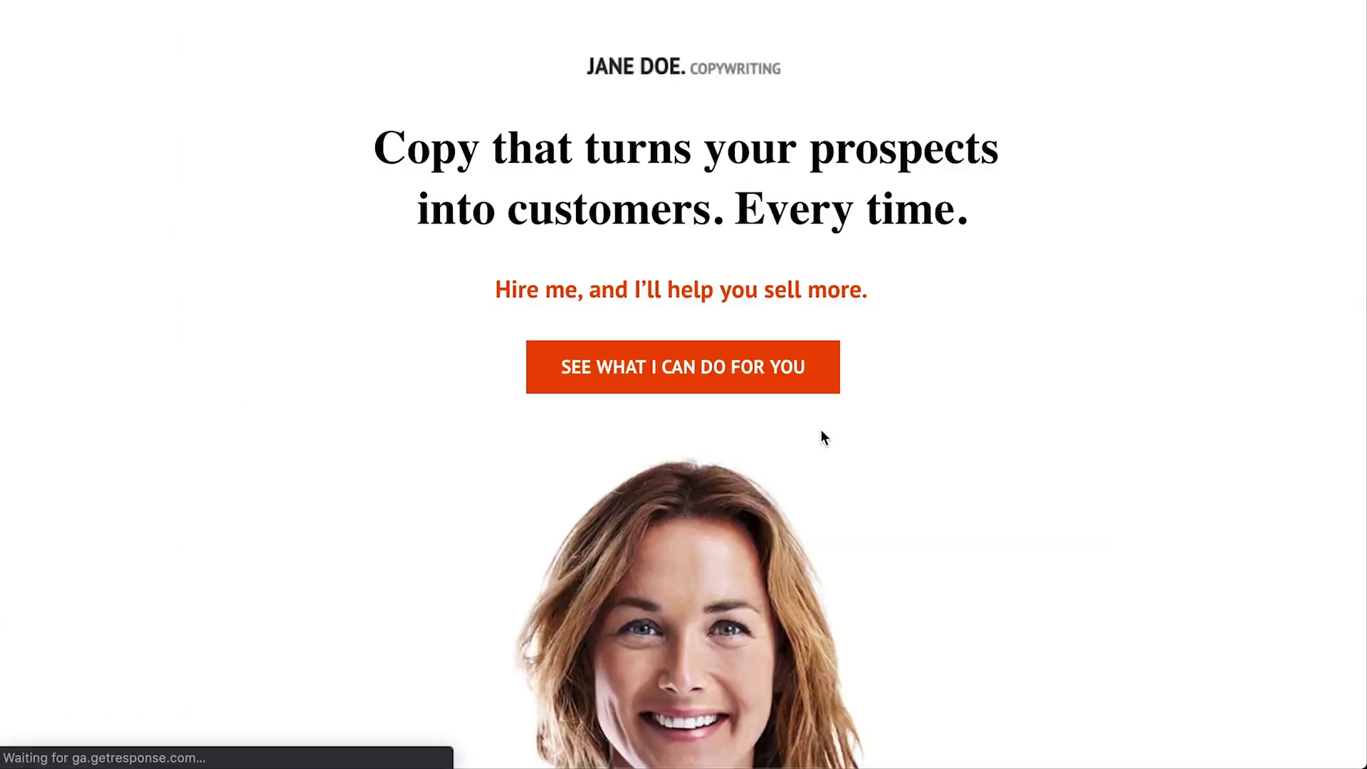
{"action": "scroll", "coordinate": [821, 431], "scroll_direction": "down", "scroll_amount": 15}
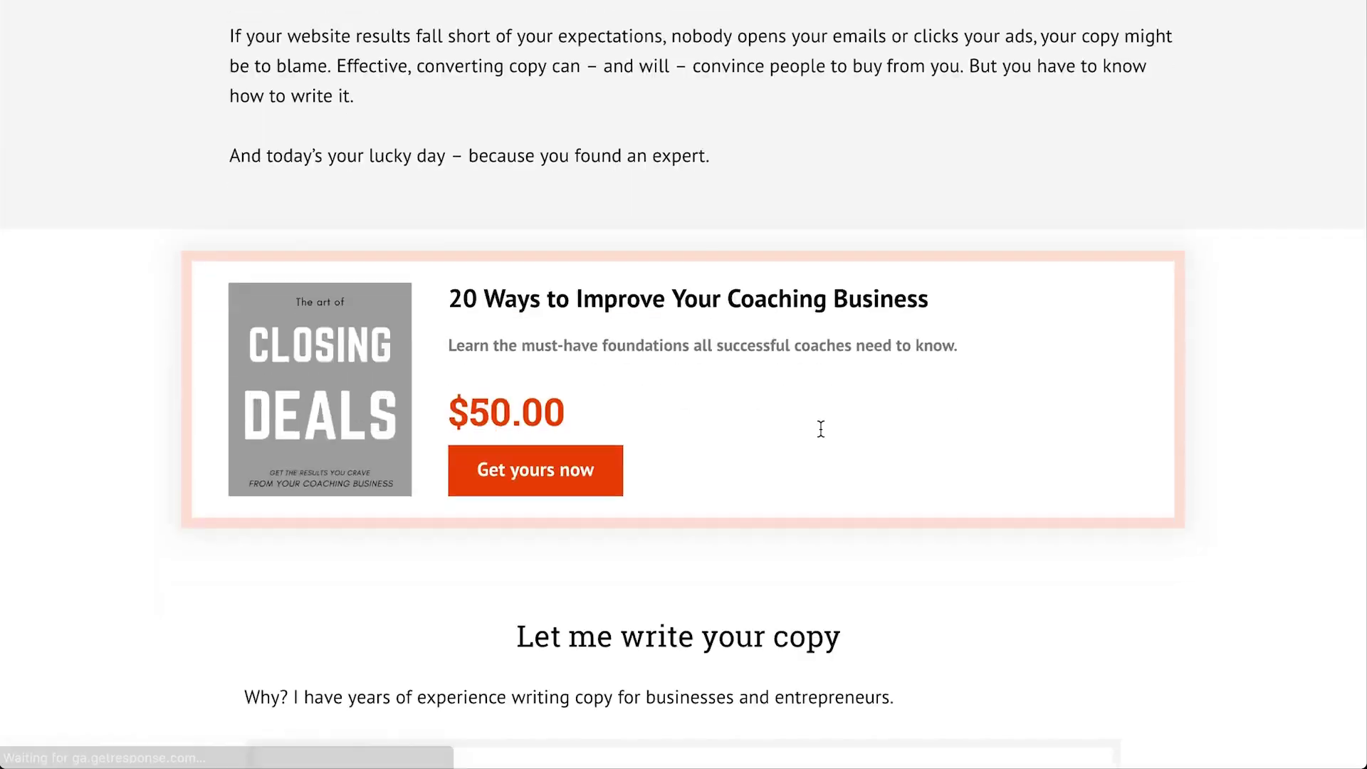
{"action": "scroll", "coordinate": [821, 429], "scroll_direction": "up", "scroll_amount": 3}
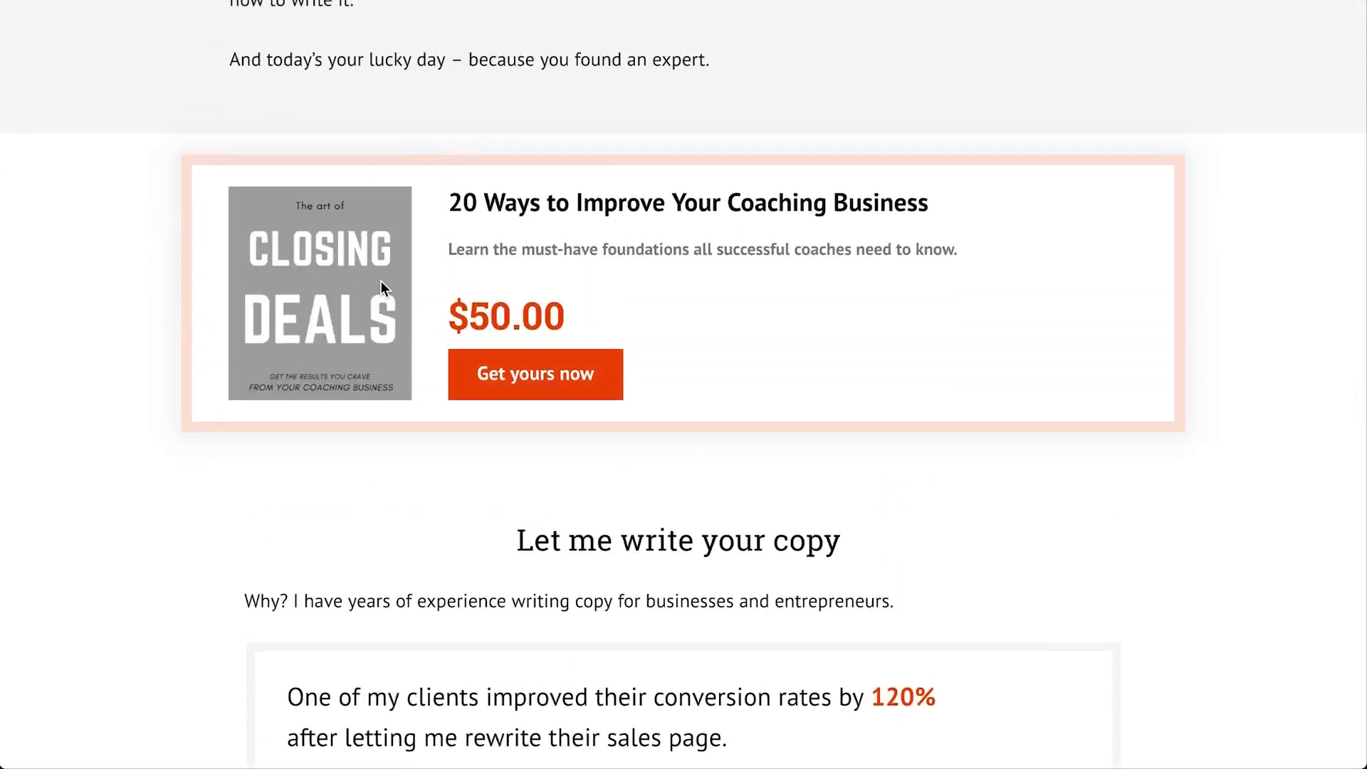
{"action": "scroll", "coordinate": [653, 497], "scroll_direction": "up", "scroll_amount": 12}
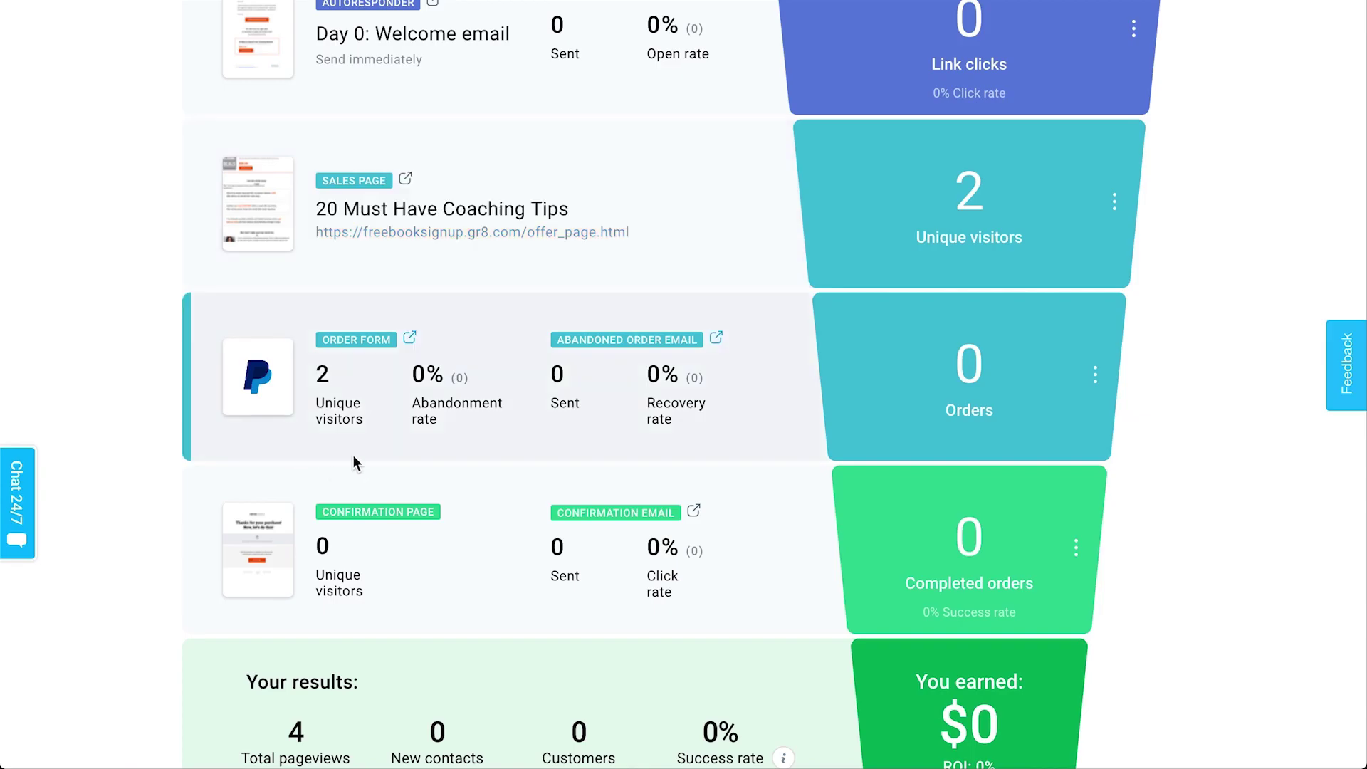
Step: Return from the Business consulting funnel to the list of funnels and open the Email marketing tool
{"action": "scroll", "coordinate": [338, 434], "scroll_direction": "up", "scroll_amount": 9}
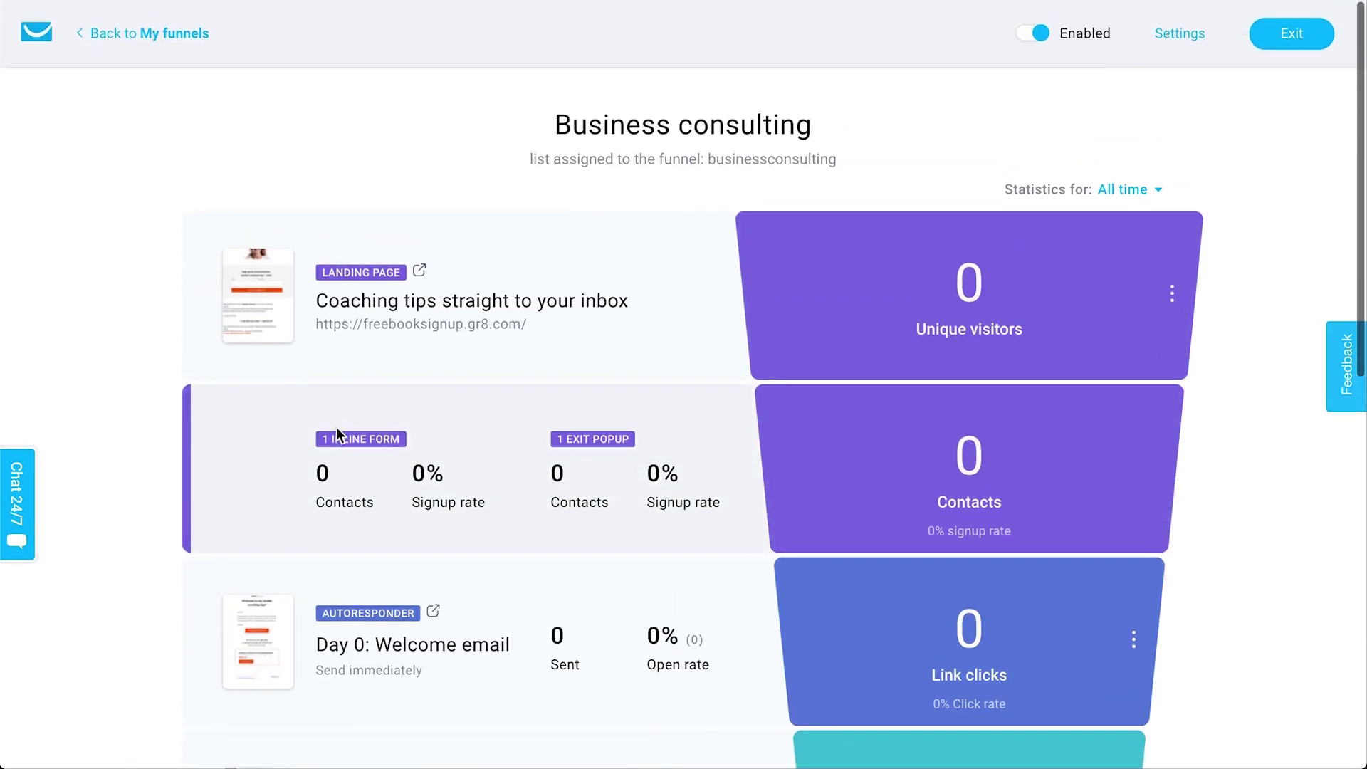
{"action": "left_click", "coordinate": [148, 33]}
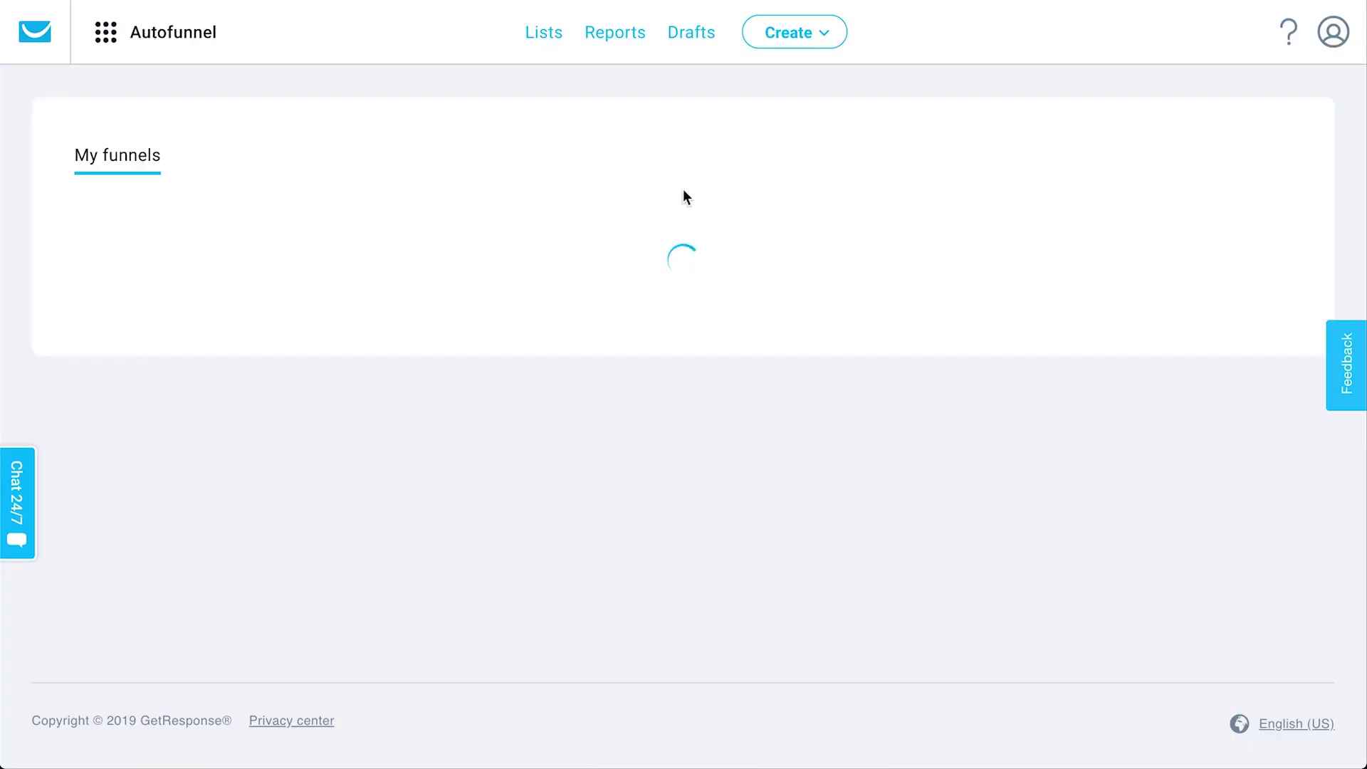
{"action": "left_click", "coordinate": [160, 31]}
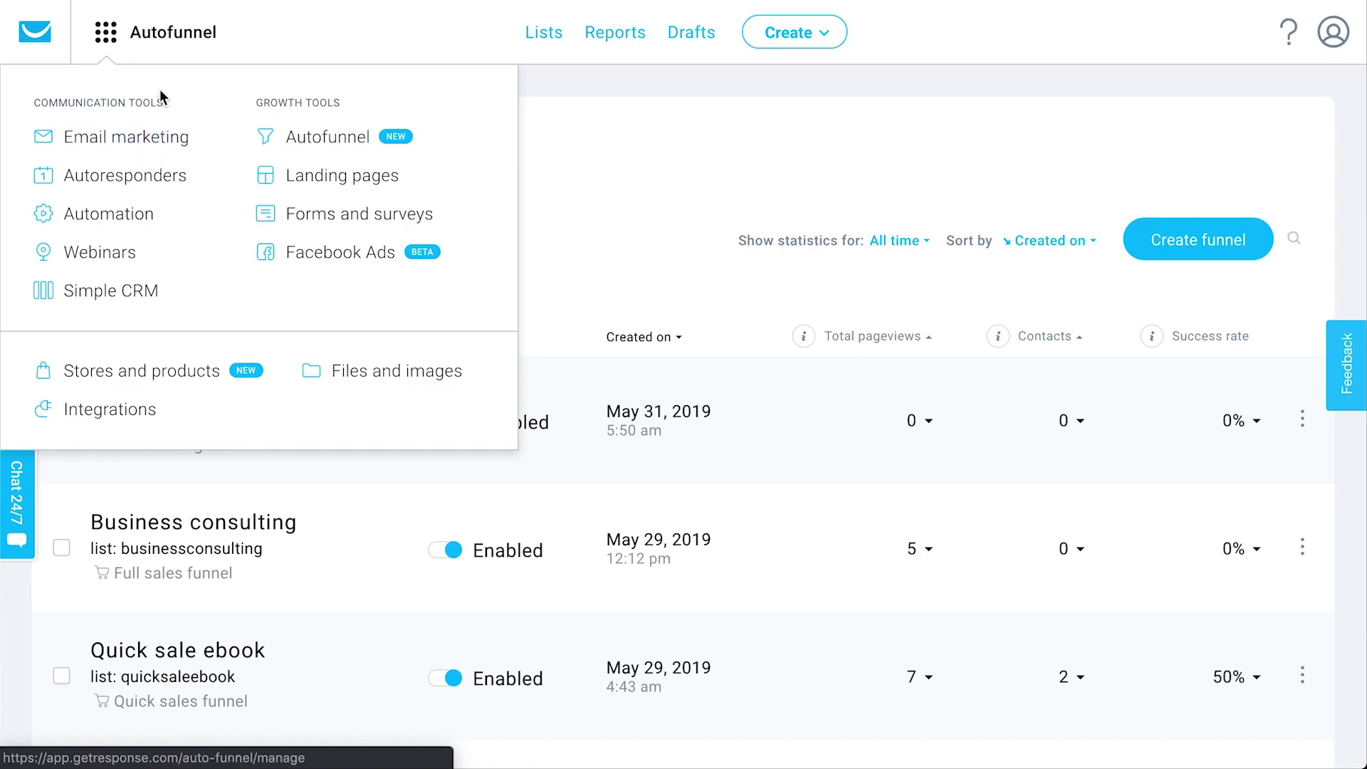
{"action": "left_click", "coordinate": [110, 142]}
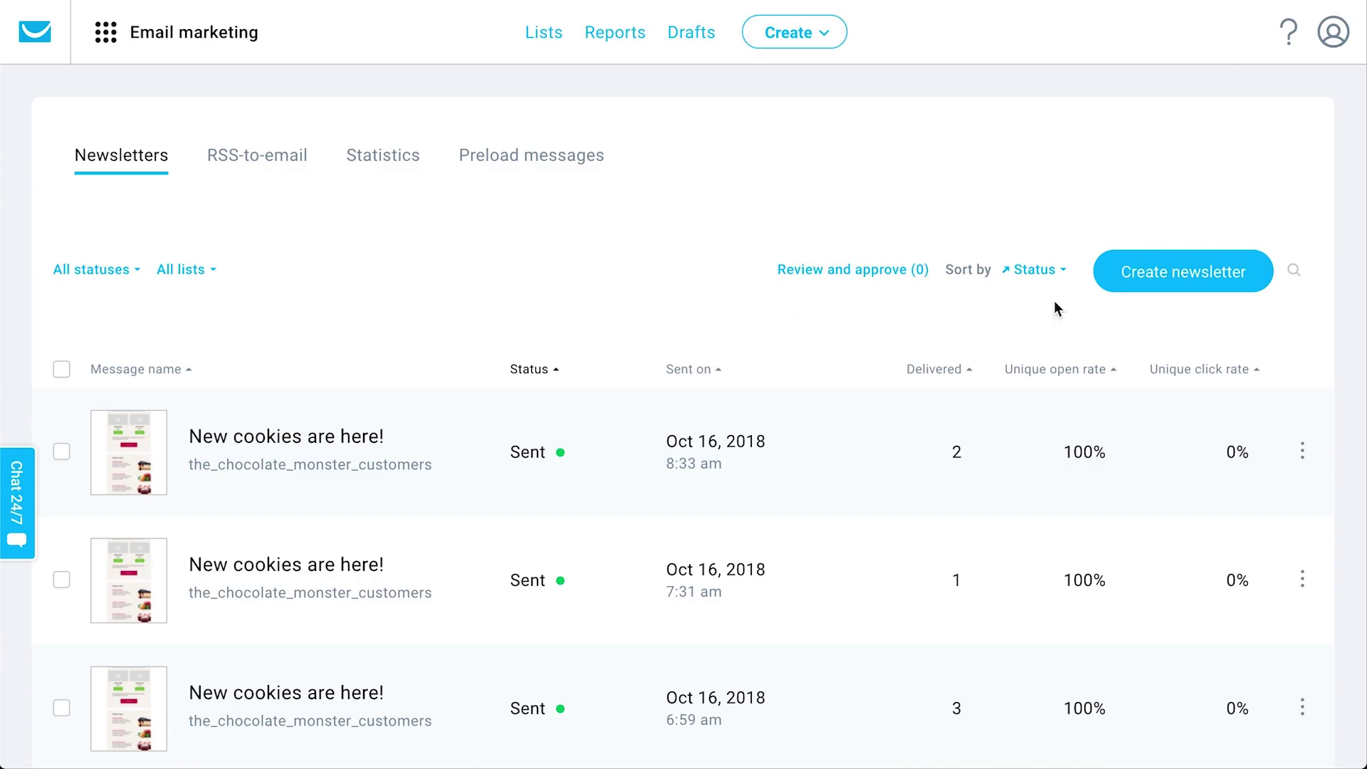
Step: Look over the shortcuts for creating new content and start a new newsletter
{"action": "left_click", "coordinate": [1128, 269]}
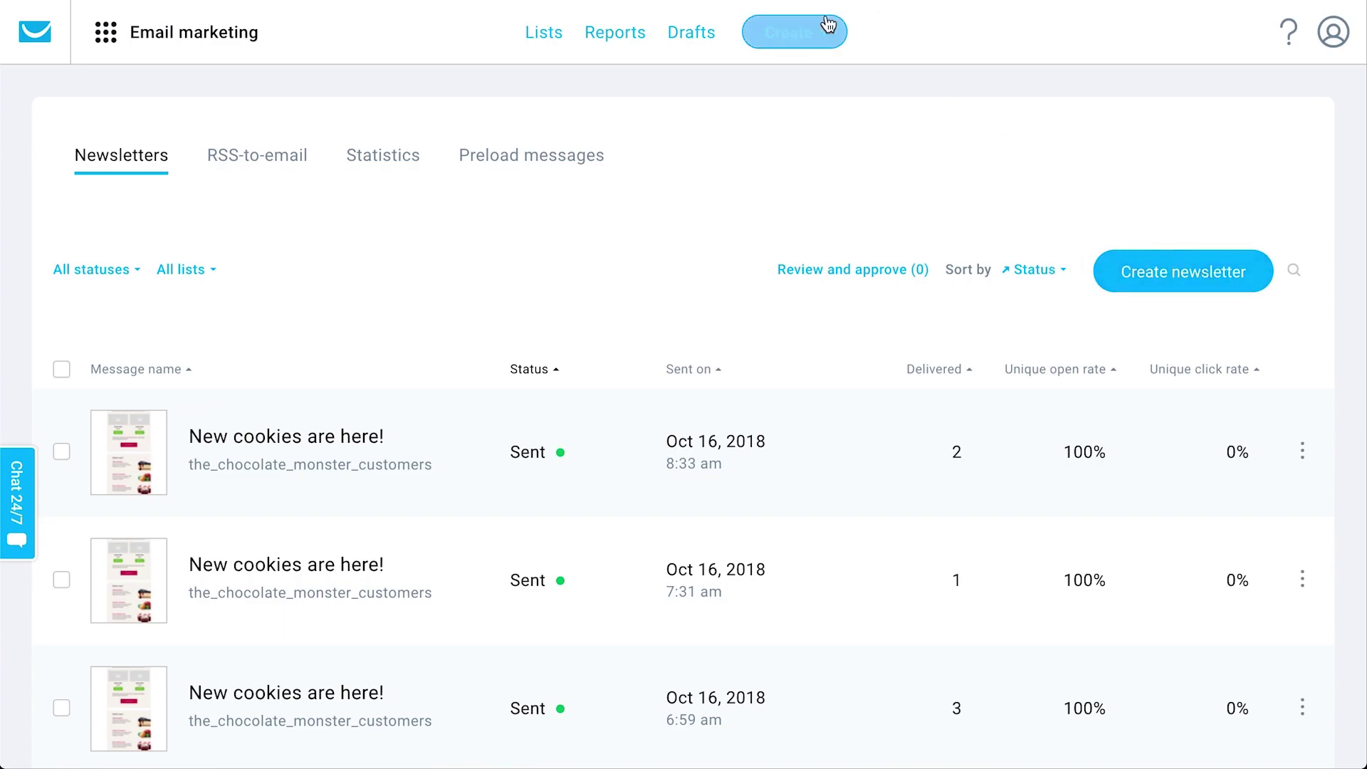
{"action": "left_click", "coordinate": [791, 32]}
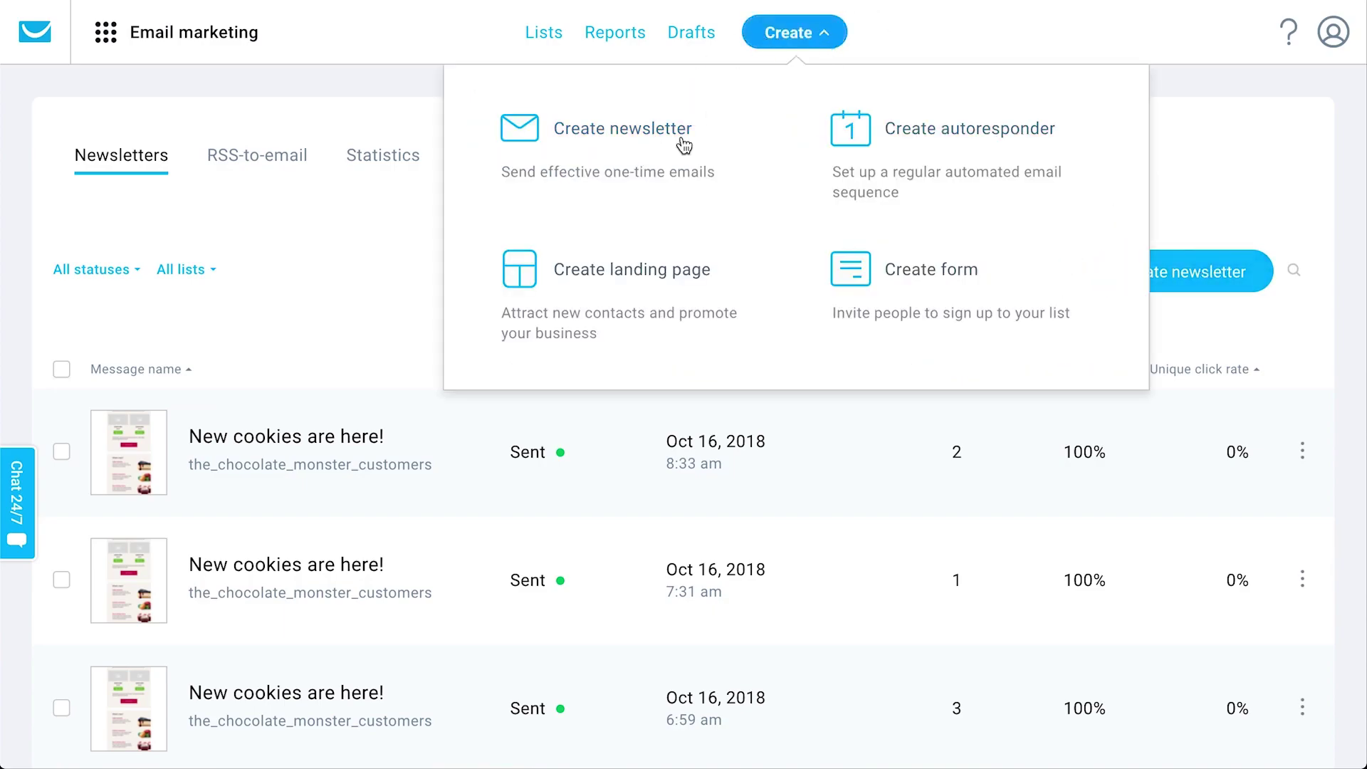
{"action": "left_click", "coordinate": [356, 244]}
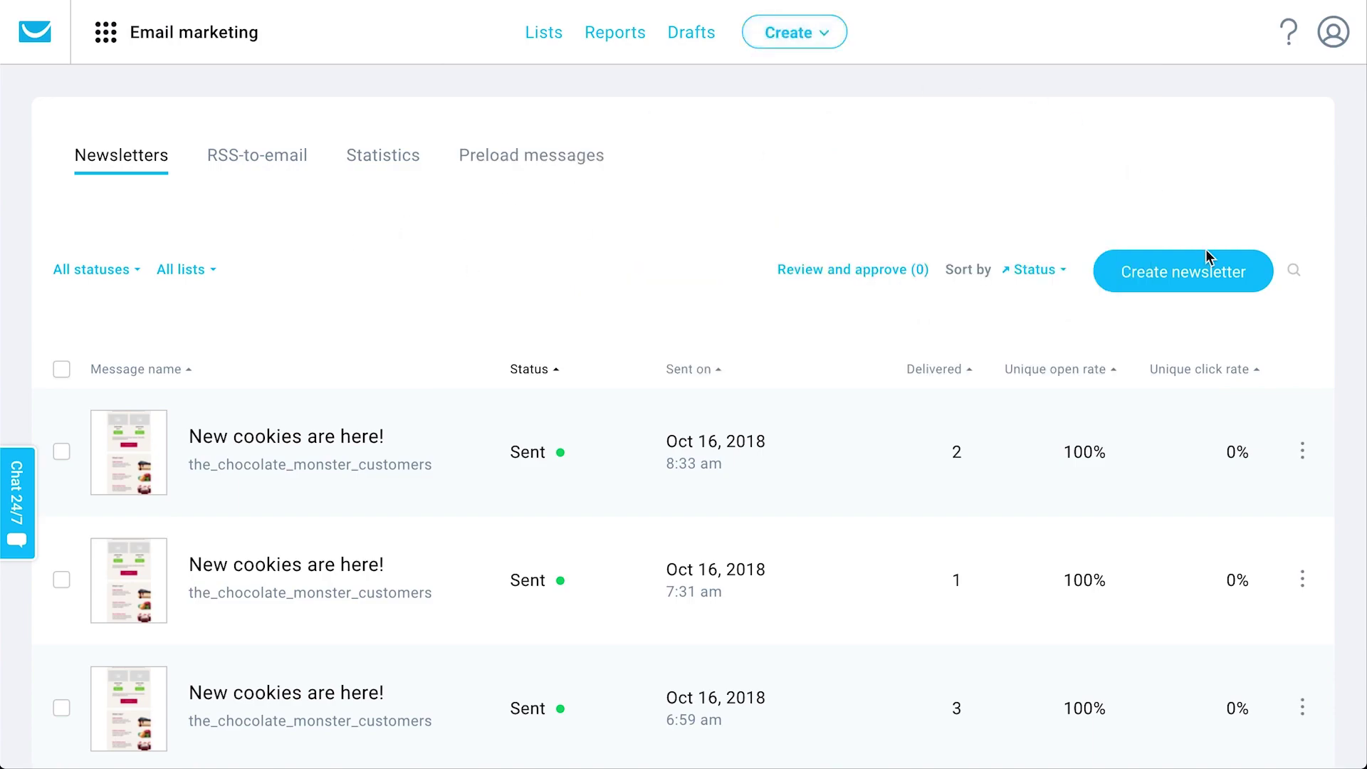
{"action": "left_click", "coordinate": [1183, 275]}
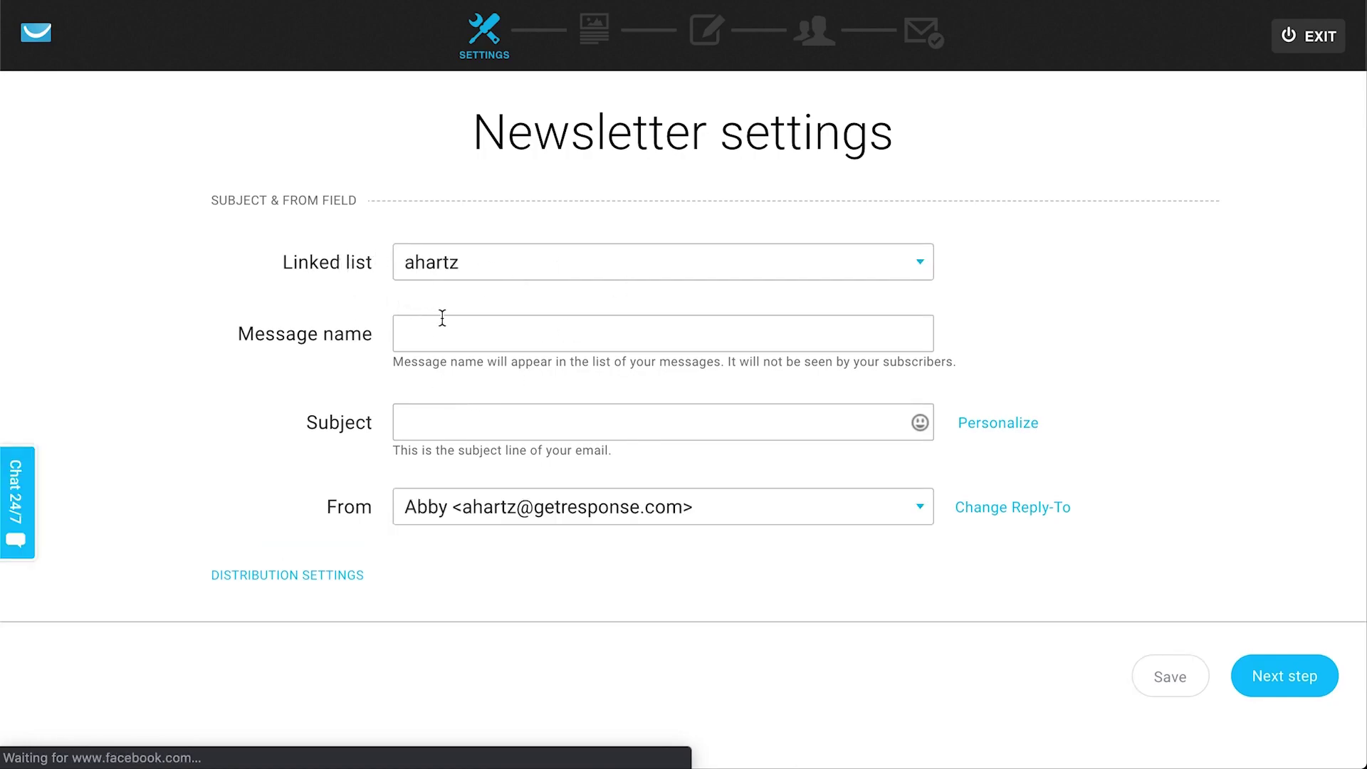
Step: Name the message Announcement, set its subject to "We've got big news!", review the sender options, and proceed to template selection
{"action": "left_click", "coordinate": [476, 338]}
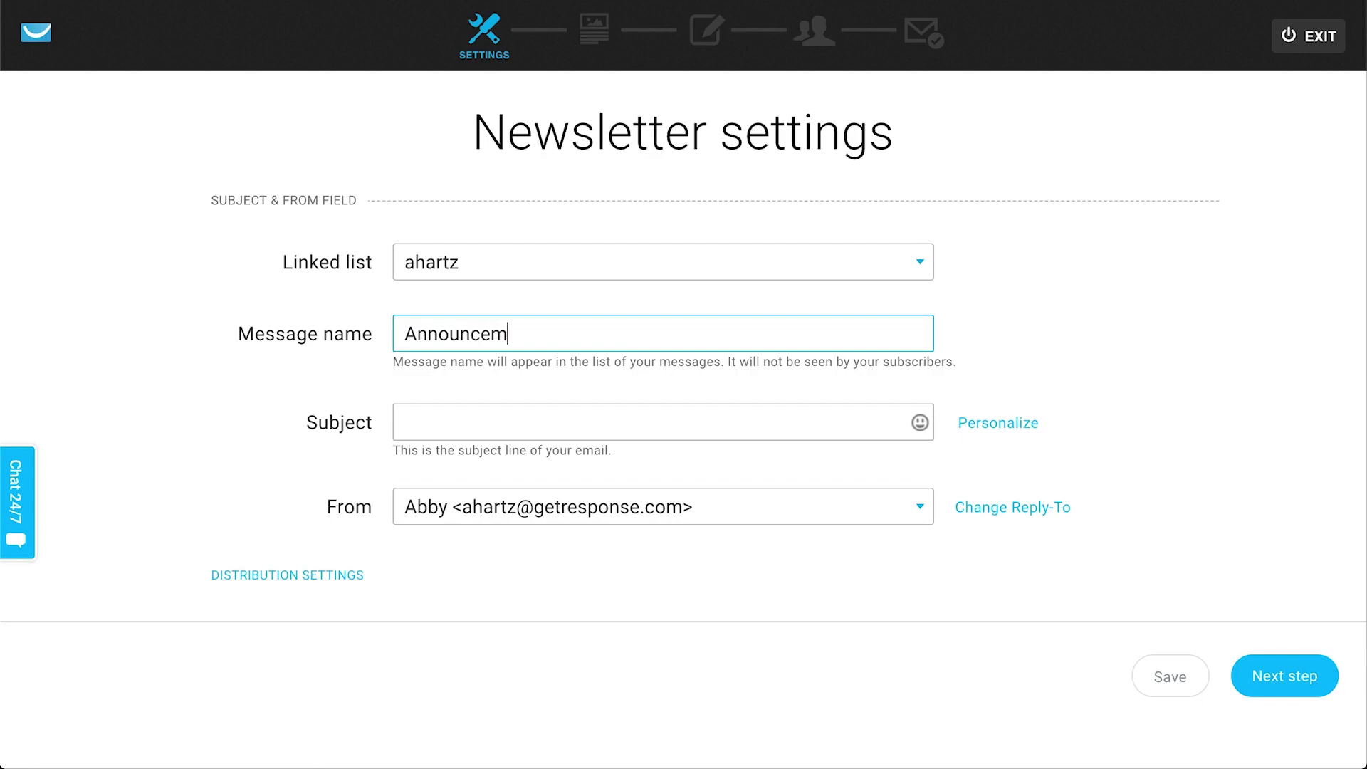
{"action": "left_click", "coordinate": [510, 417]}
{"action": "type", "text": "We've got big news!"}
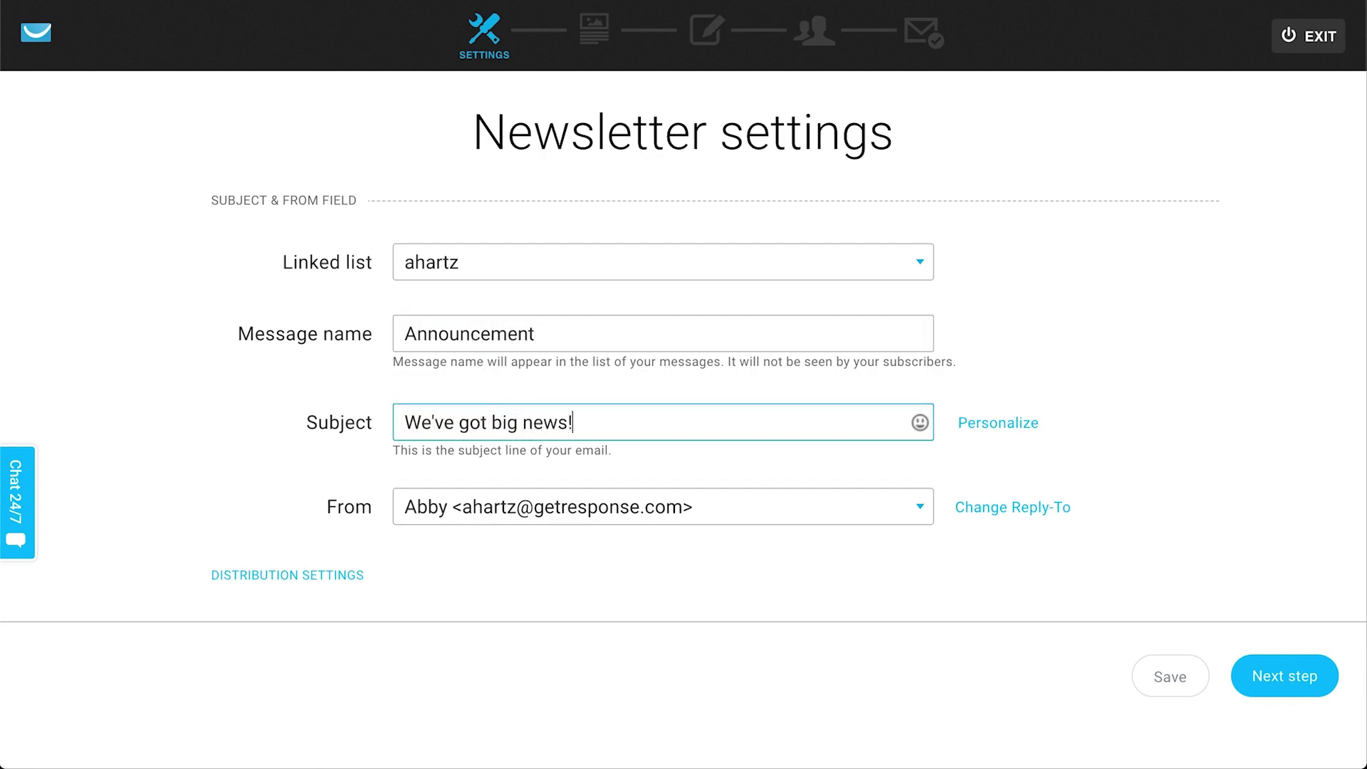
{"action": "left_click", "coordinate": [598, 499]}
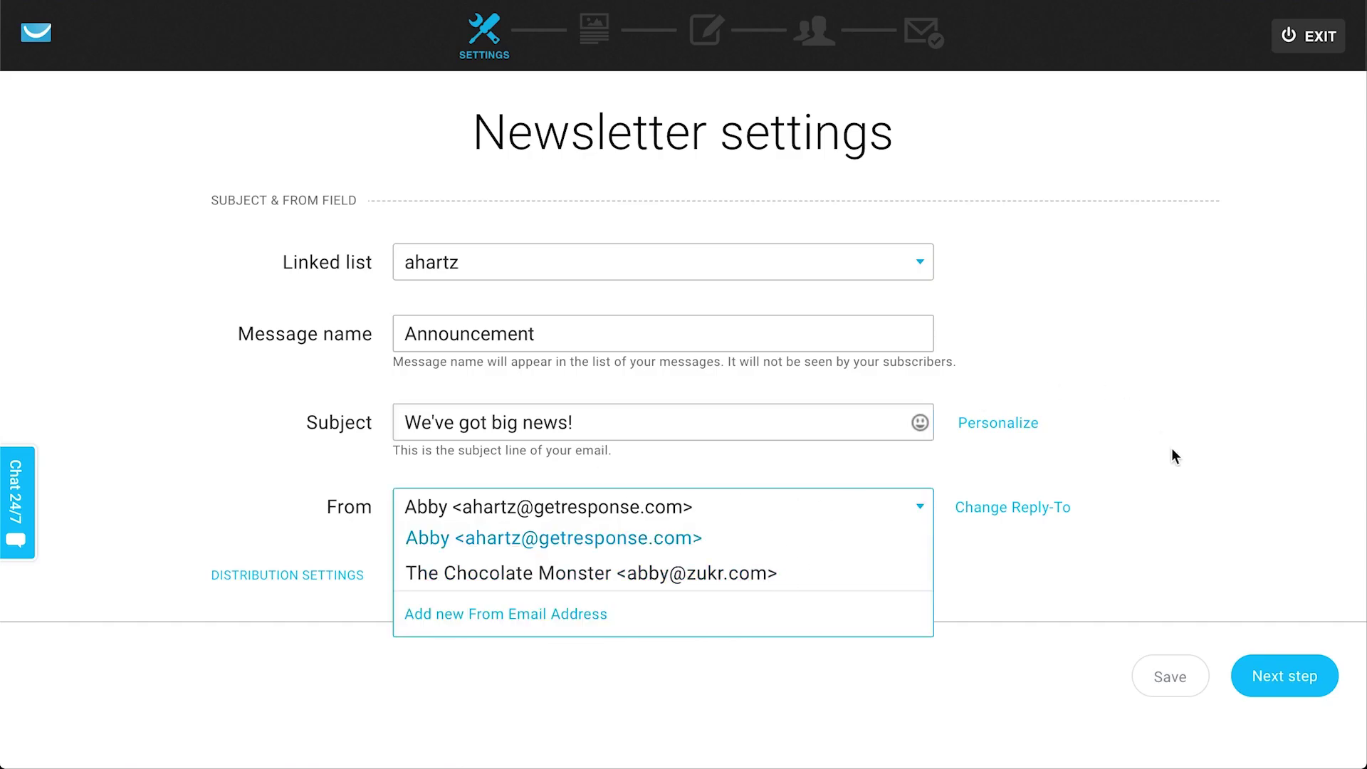
{"action": "left_click", "coordinate": [1205, 494]}
{"action": "left_click", "coordinate": [1275, 667]}
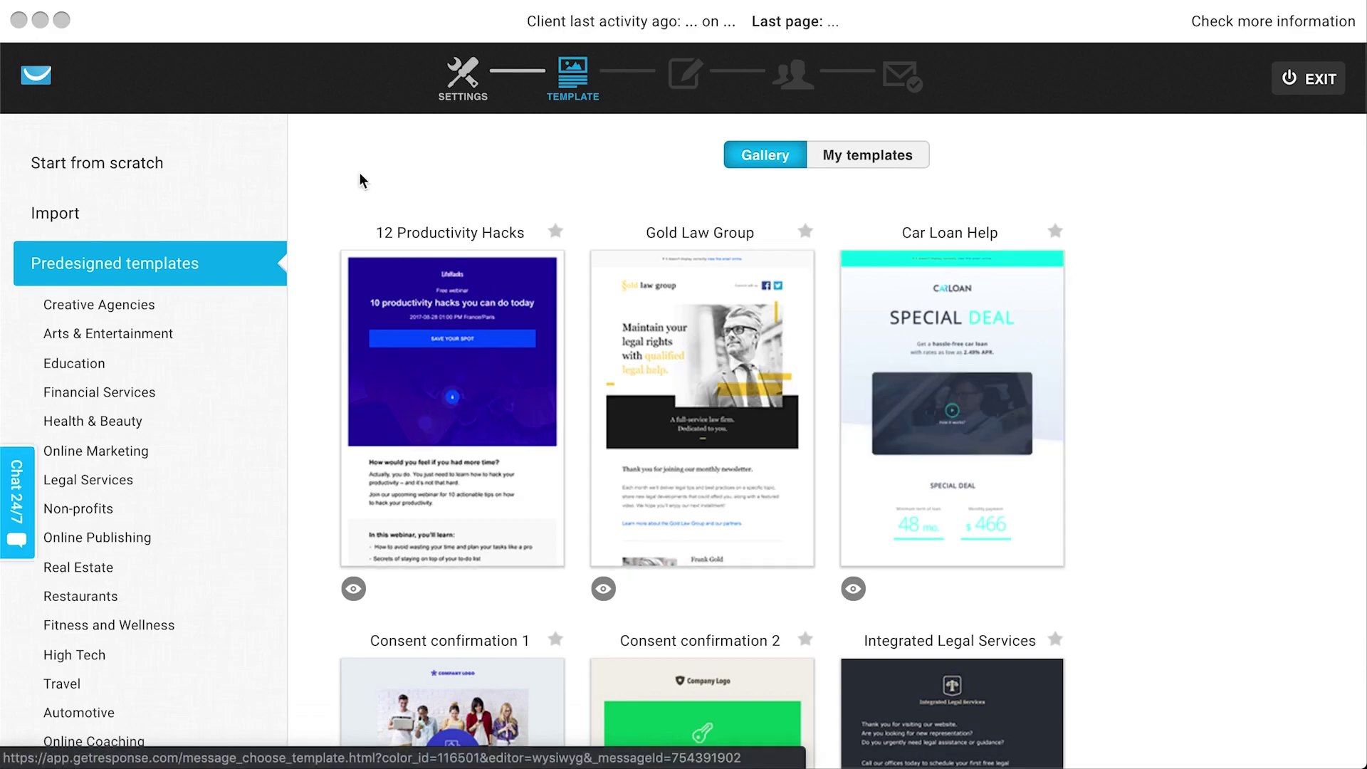
Step: Use the predesigned template Consent confirmation 2 for the newsletter
{"action": "mouse_move", "coordinate": [870, 539]}
{"action": "scroll", "coordinate": [869, 539], "scroll_direction": "down", "scroll_amount": 5}
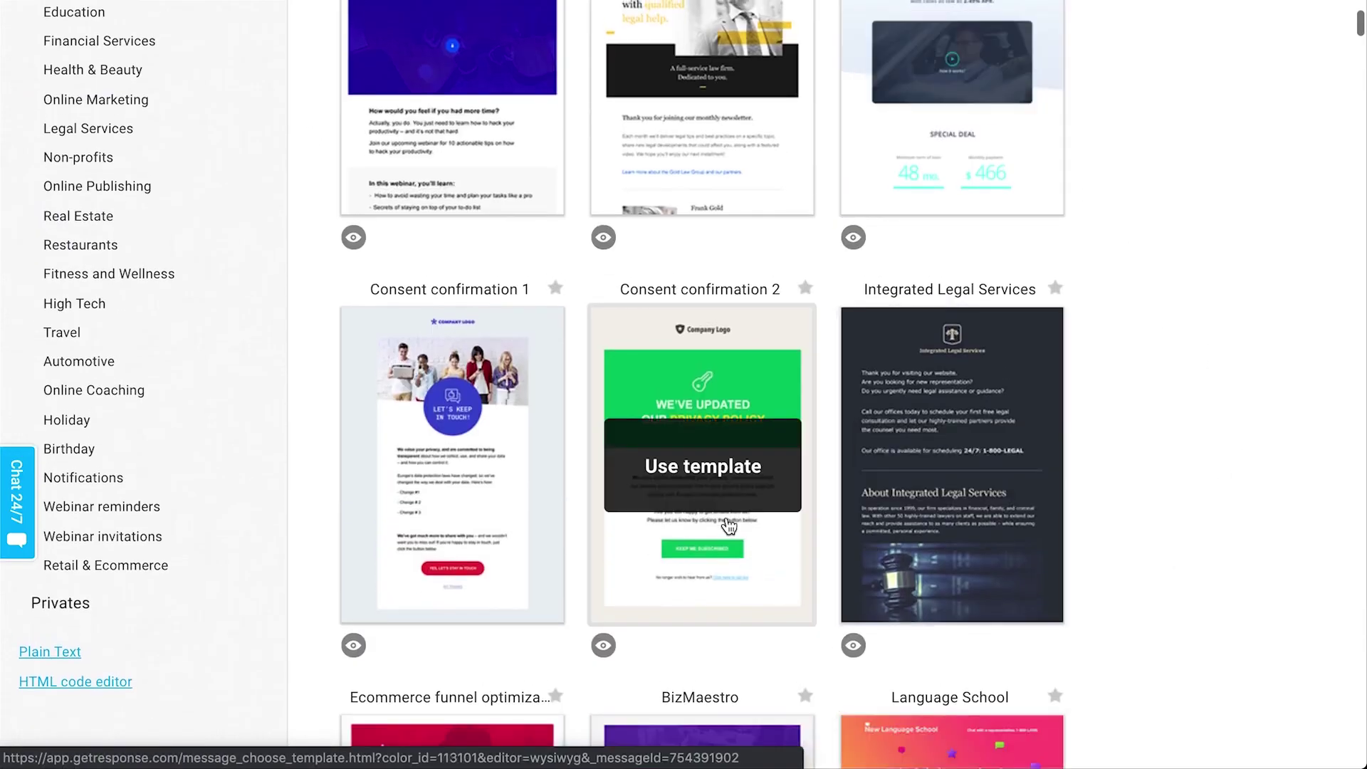
{"action": "left_click", "coordinate": [705, 464]}
Step: Examine the template's content, the text formatting options, the basic blocks, and the test message options in the email editor
{"action": "scroll", "coordinate": [626, 412], "scroll_direction": "down", "scroll_amount": 6}
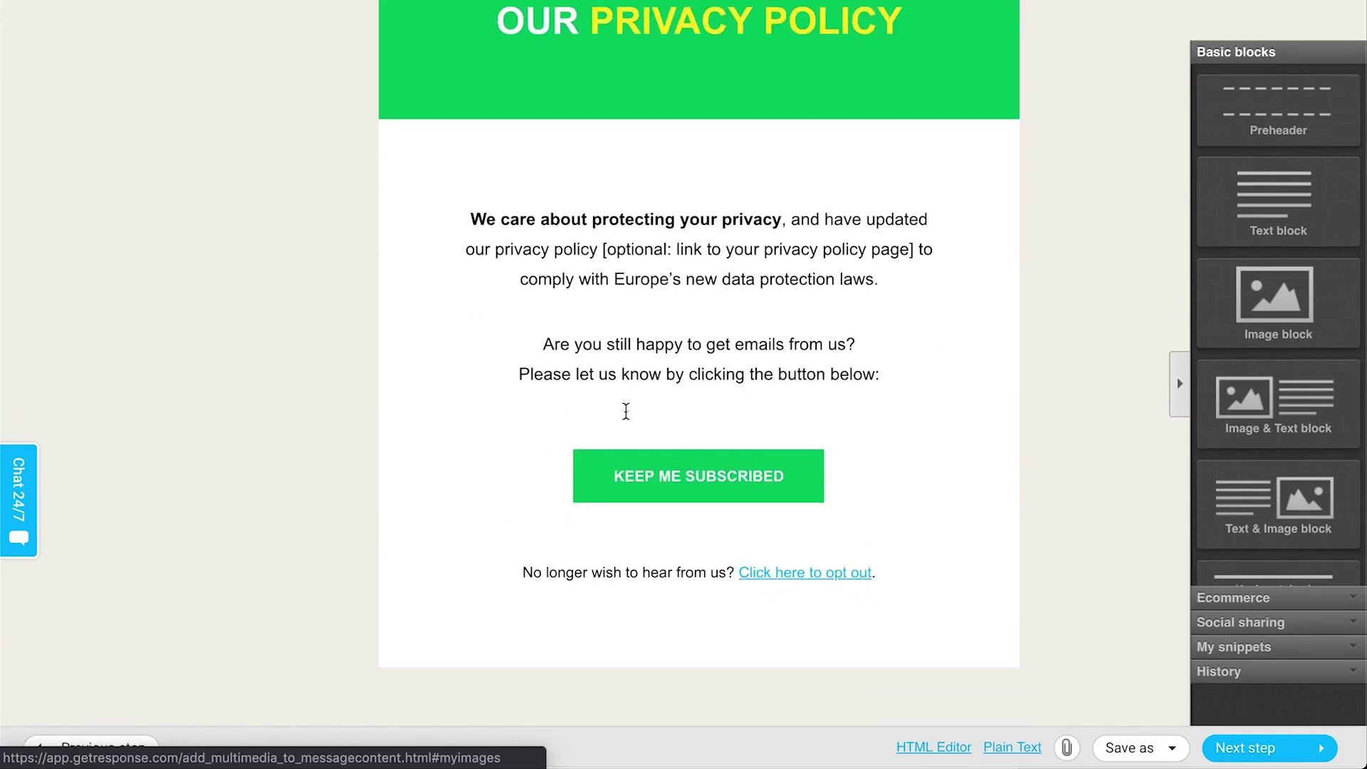
{"action": "left_click", "coordinate": [783, 223]}
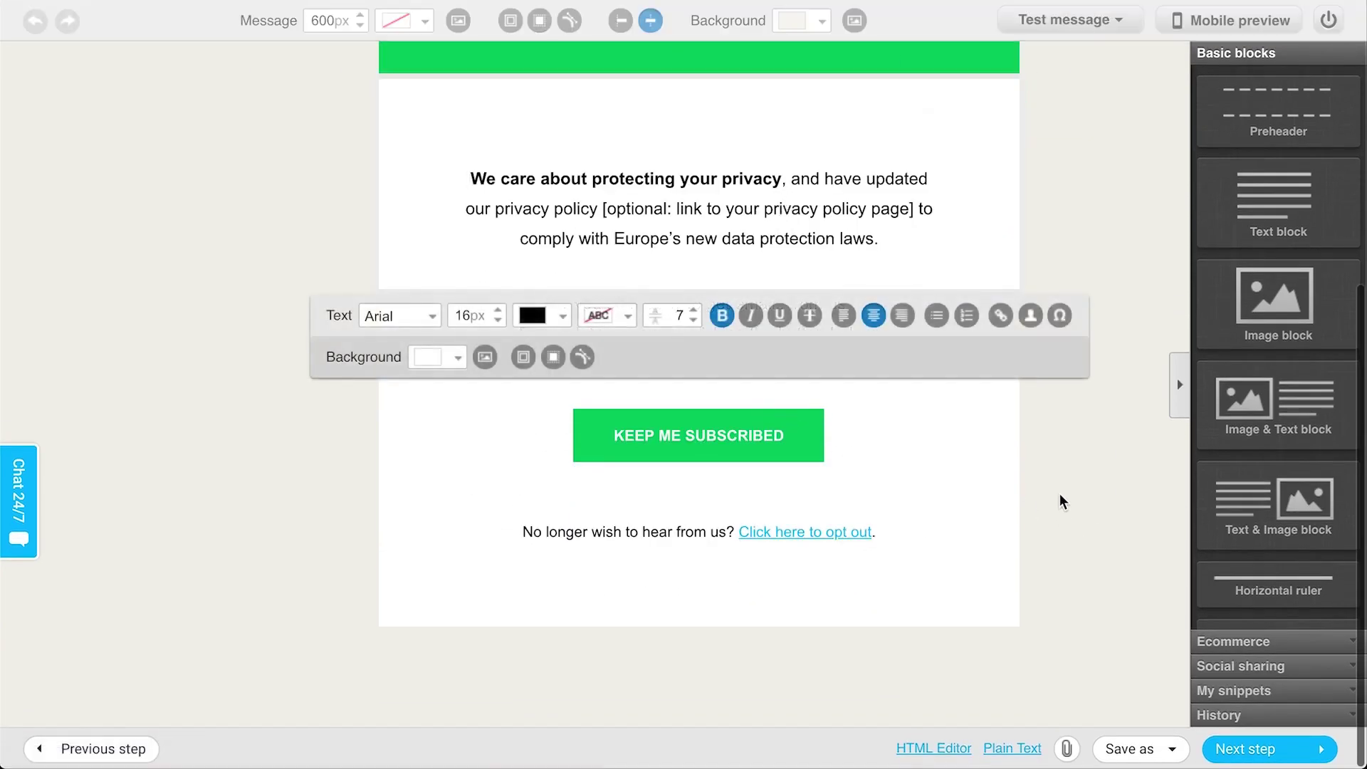
{"action": "left_click", "coordinate": [880, 290]}
{"action": "scroll", "coordinate": [835, 351], "scroll_direction": "up", "scroll_amount": 5}
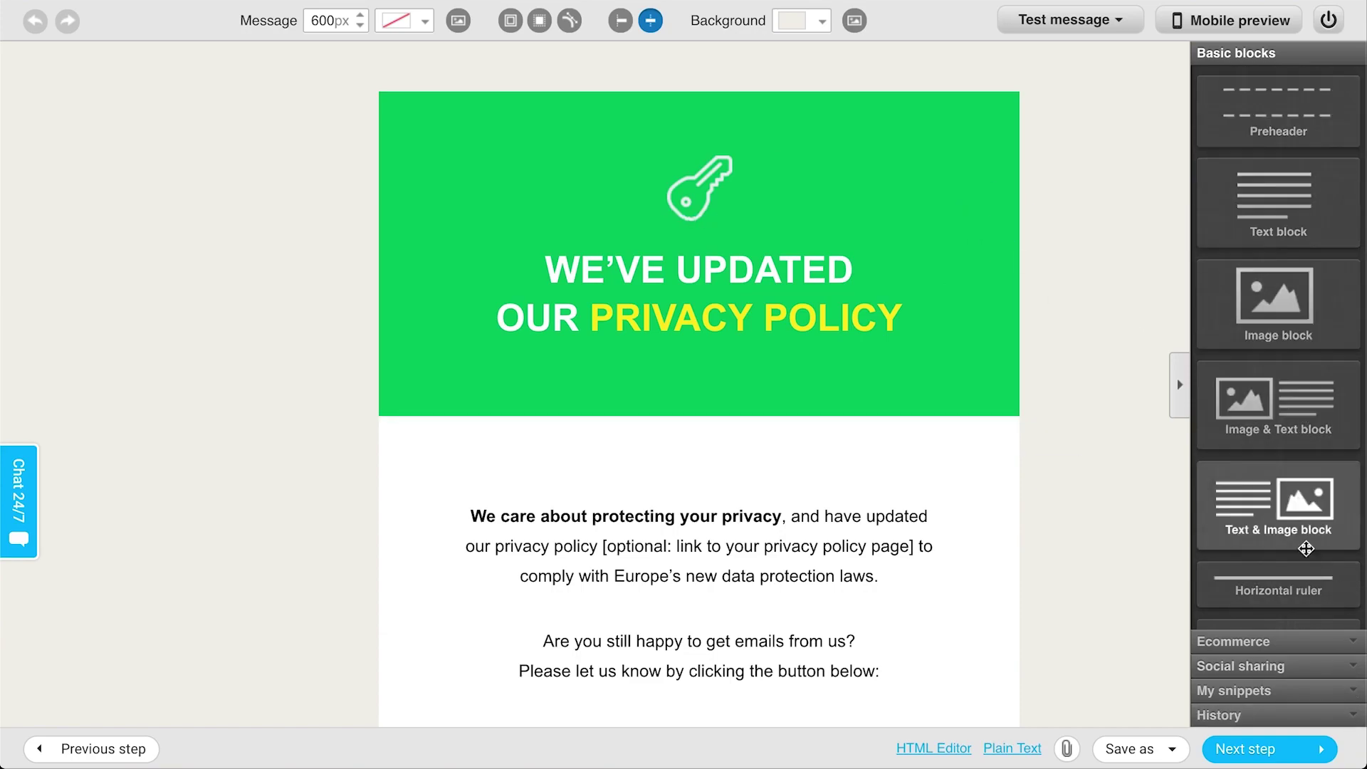
{"action": "scroll", "coordinate": [1305, 278], "scroll_direction": "down", "scroll_amount": 4}
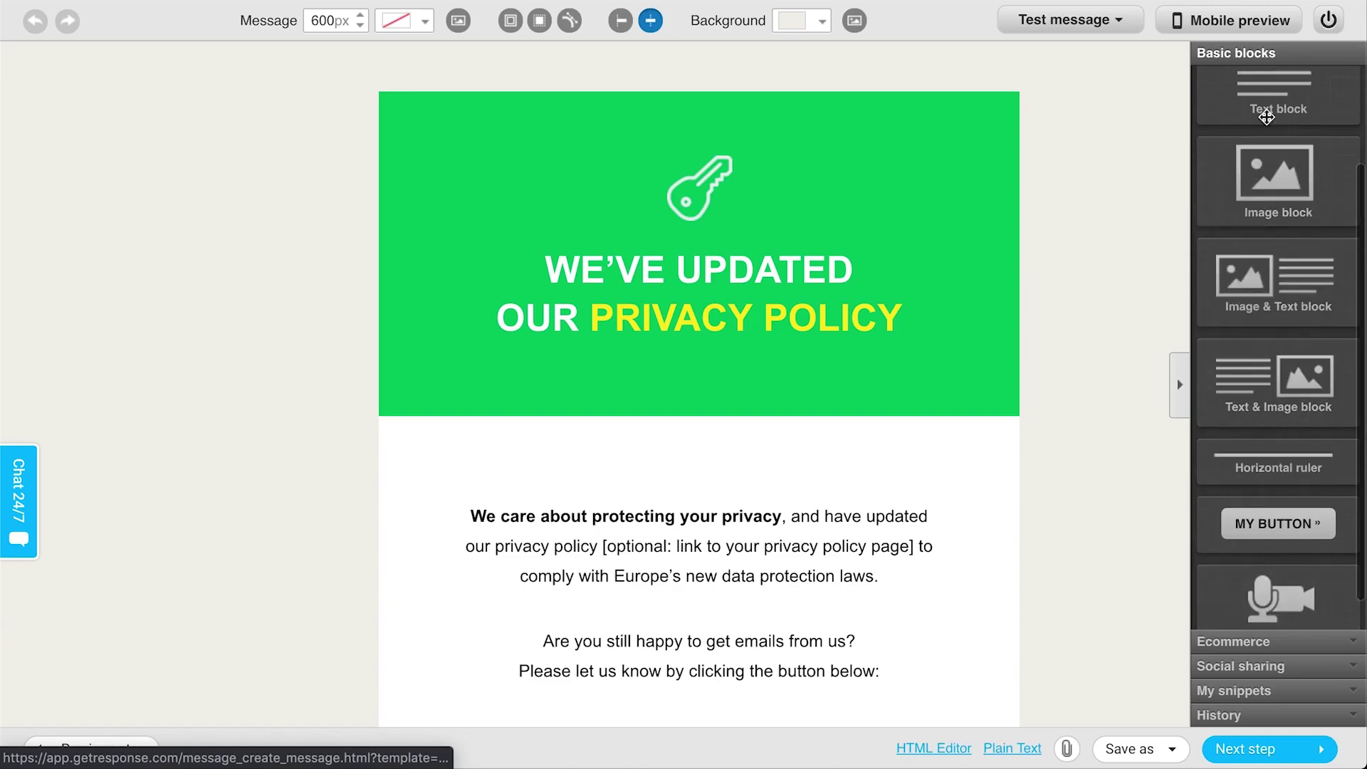
{"action": "mouse_move", "coordinate": [967, 259]}
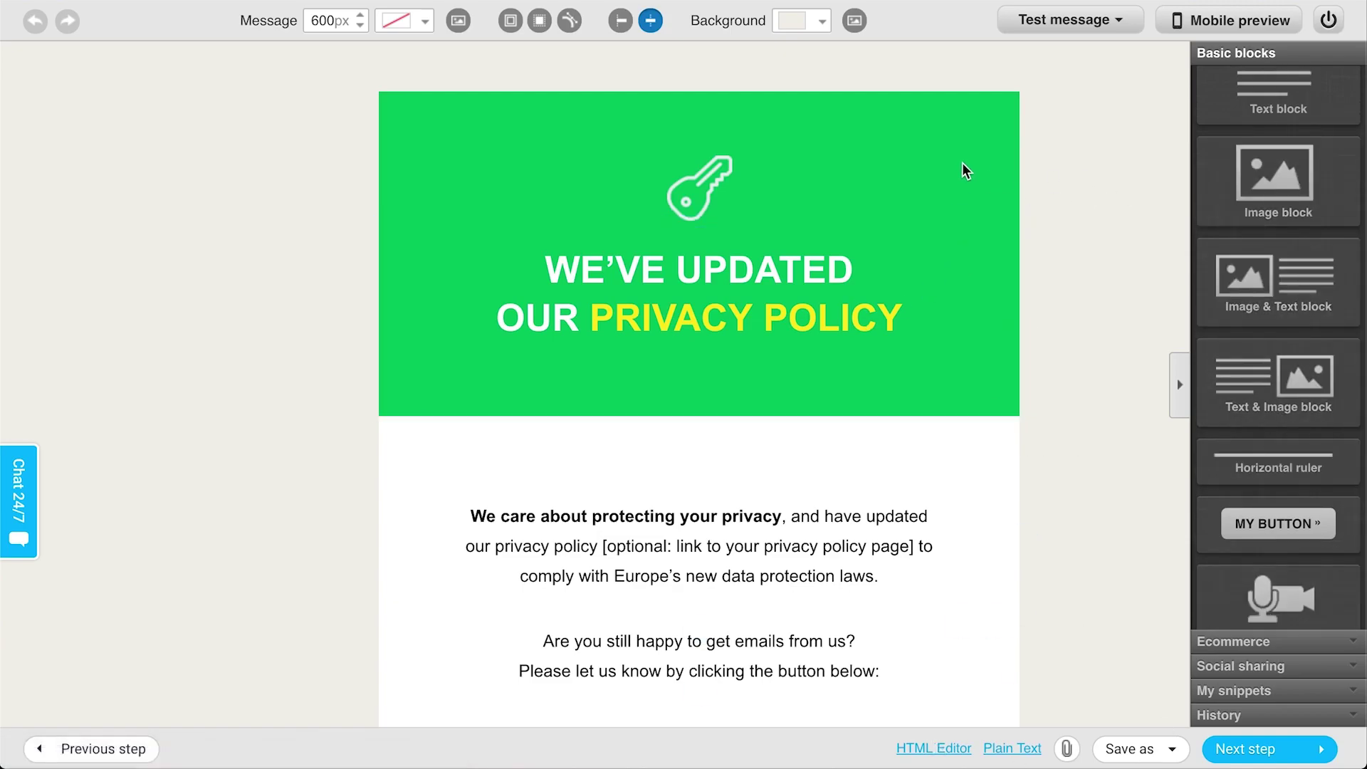
{"action": "left_click", "coordinate": [912, 571]}
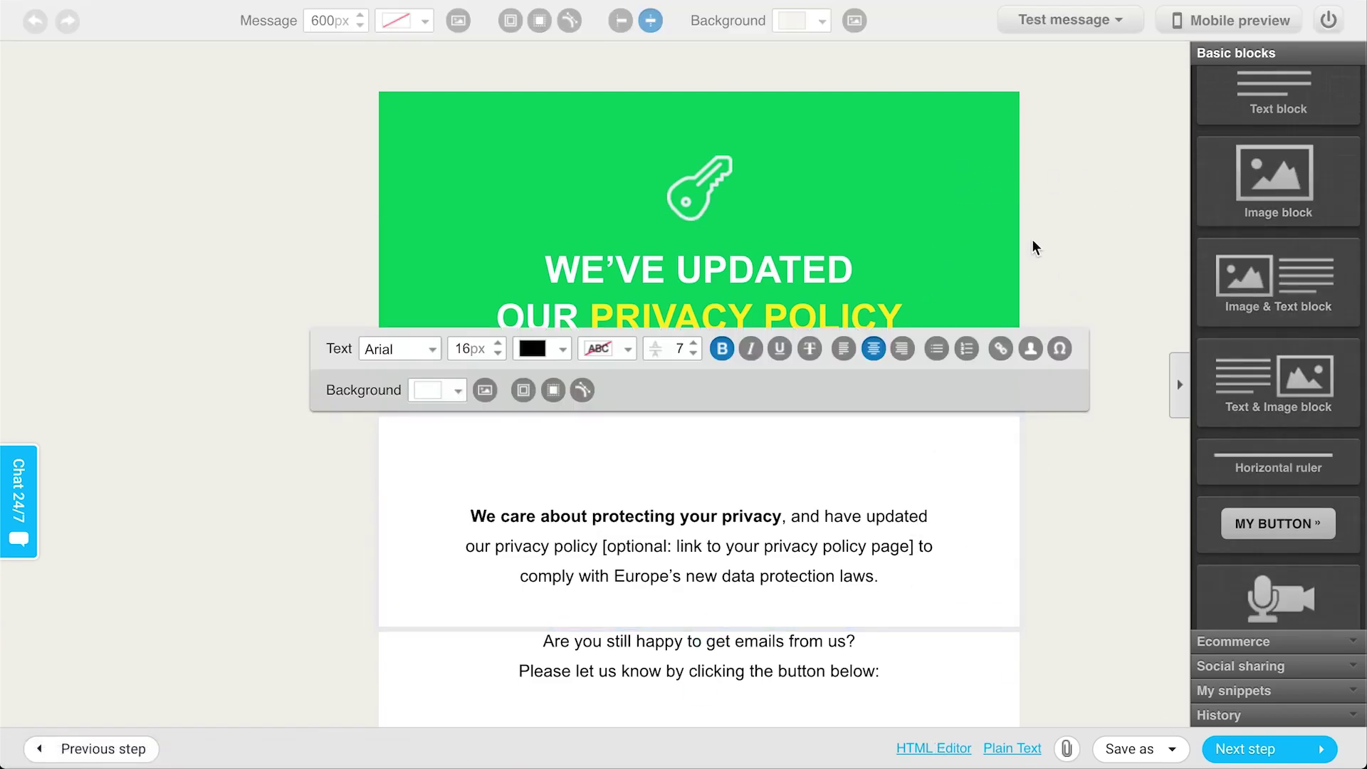
{"action": "left_click", "coordinate": [1107, 203]}
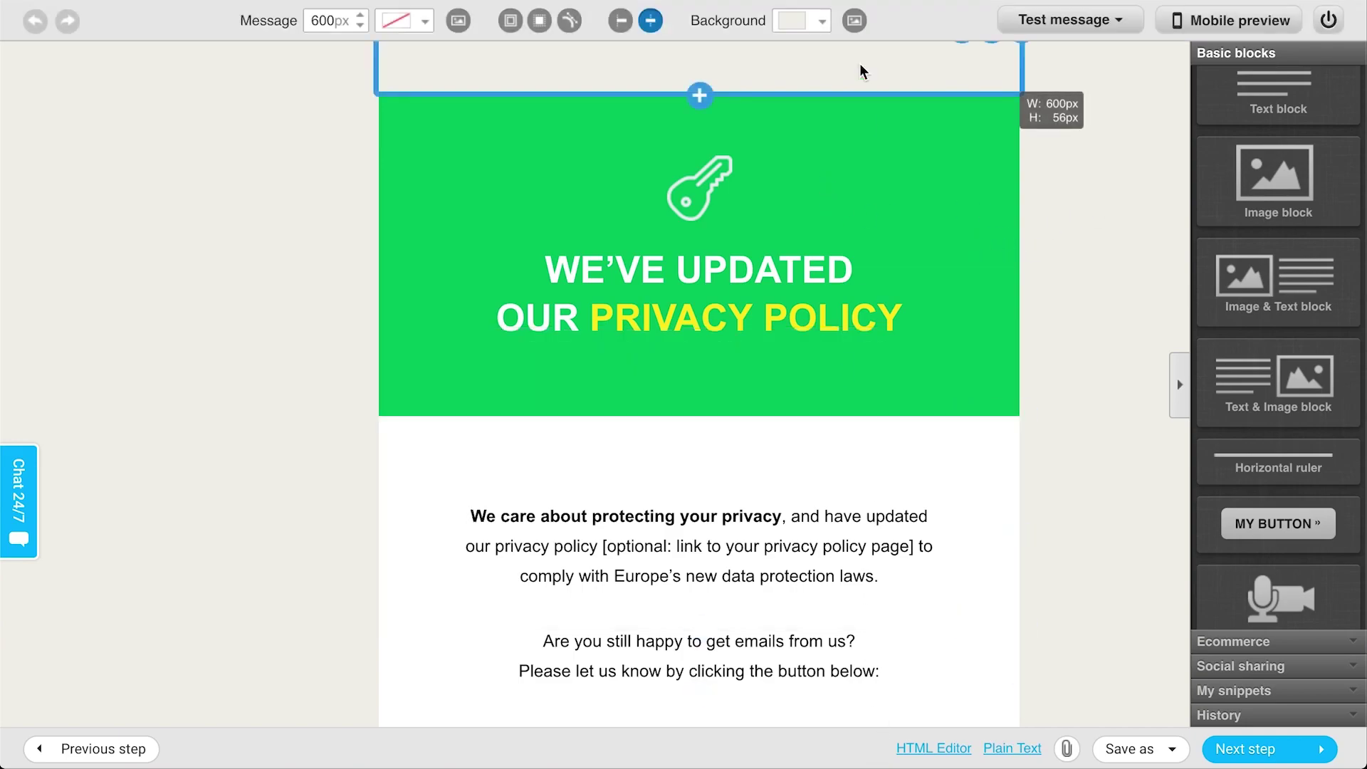
{"action": "left_click", "coordinate": [1057, 19]}
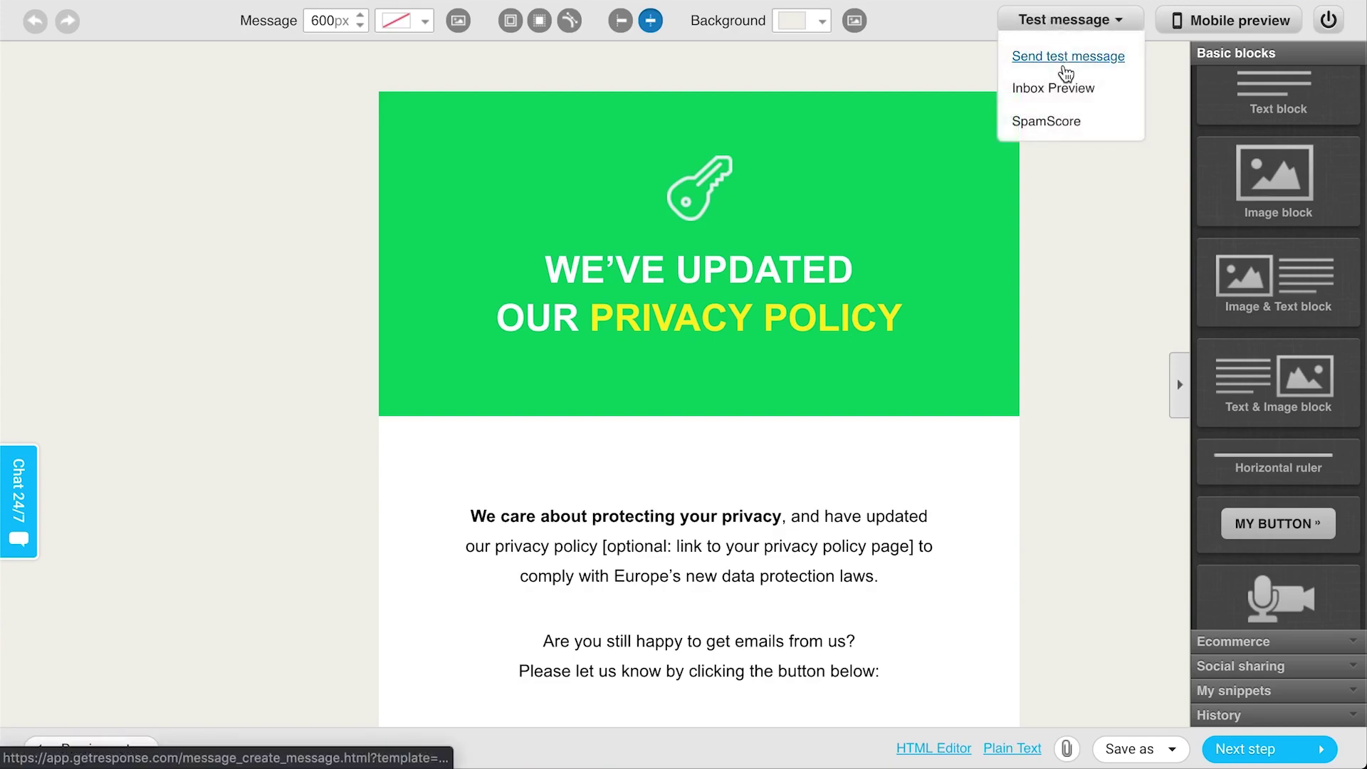
{"action": "scroll", "coordinate": [1047, 370], "scroll_direction": "down", "scroll_amount": 3}
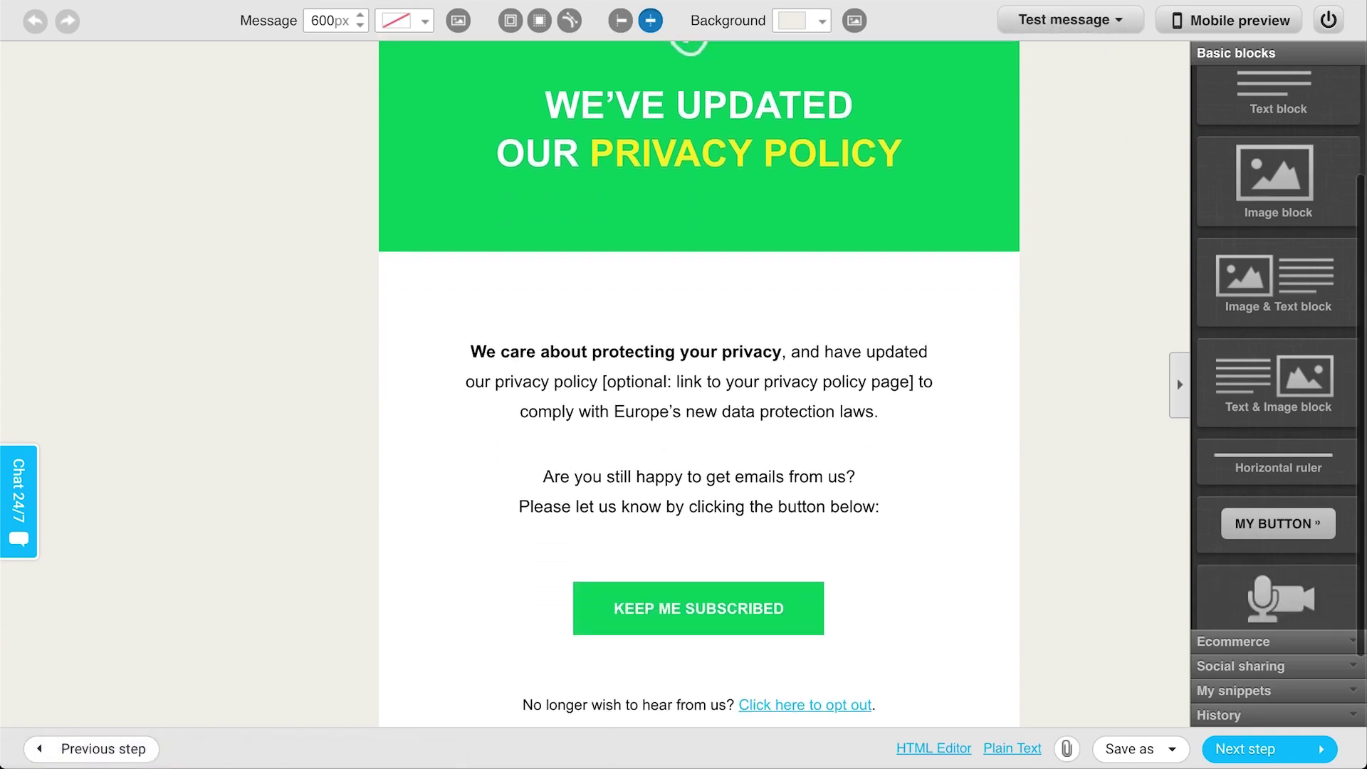
Step: Proceed to the recipients, include the bootcamp_customers list, and continue to the message summary
{"action": "left_click", "coordinate": [1307, 749]}
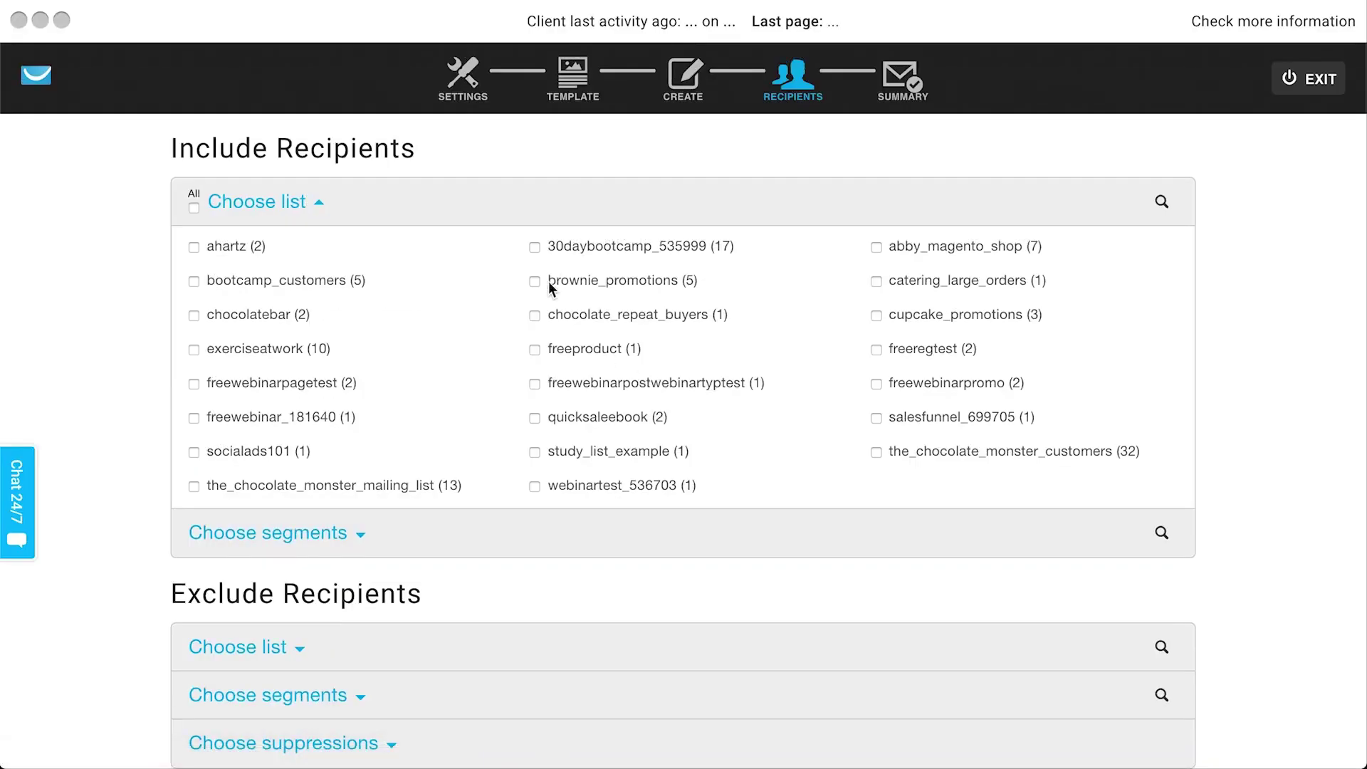
{"action": "scroll", "coordinate": [116, 245], "scroll_direction": "down", "scroll_amount": 3}
{"action": "scroll", "coordinate": [116, 244], "scroll_direction": "up", "scroll_amount": 3}
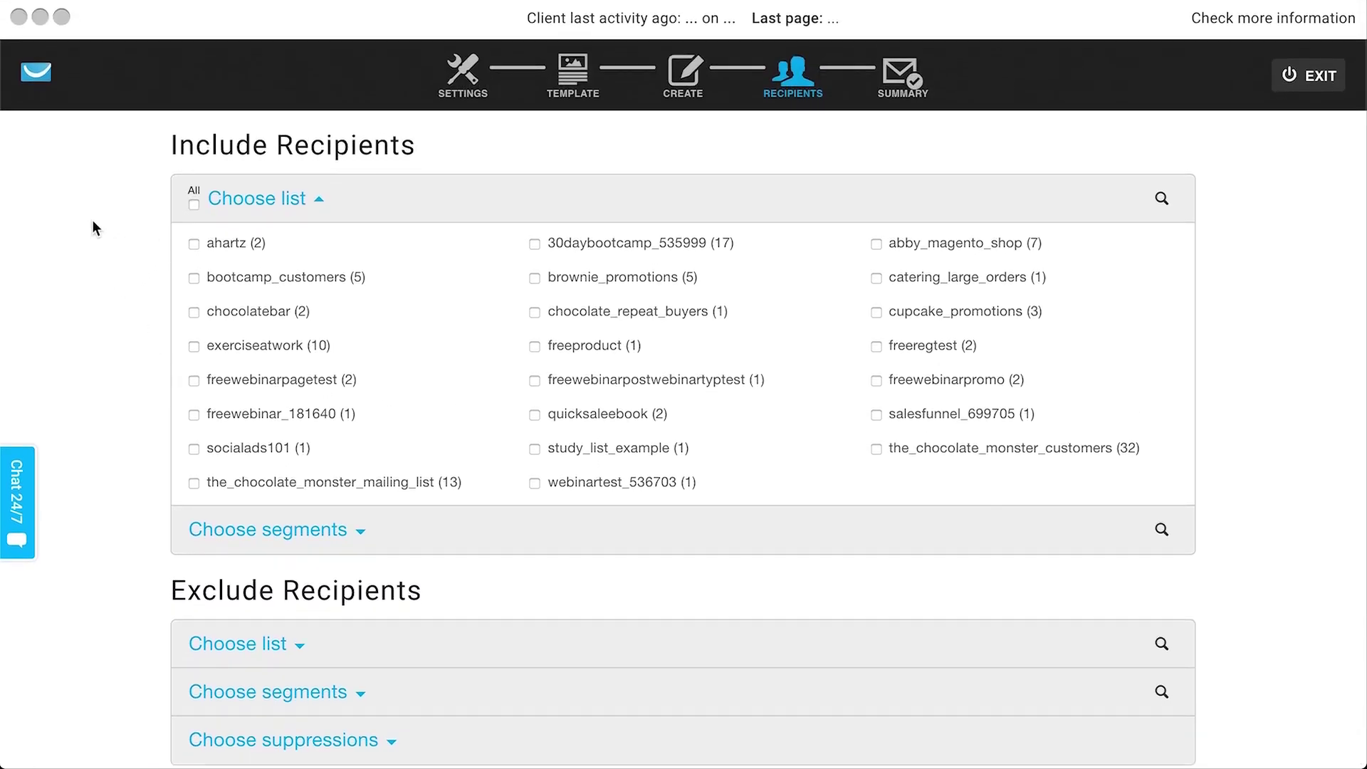
{"action": "scroll", "coordinate": [92, 219], "scroll_direction": "down", "scroll_amount": 2}
{"action": "scroll", "coordinate": [133, 244], "scroll_direction": "up", "scroll_amount": 1}
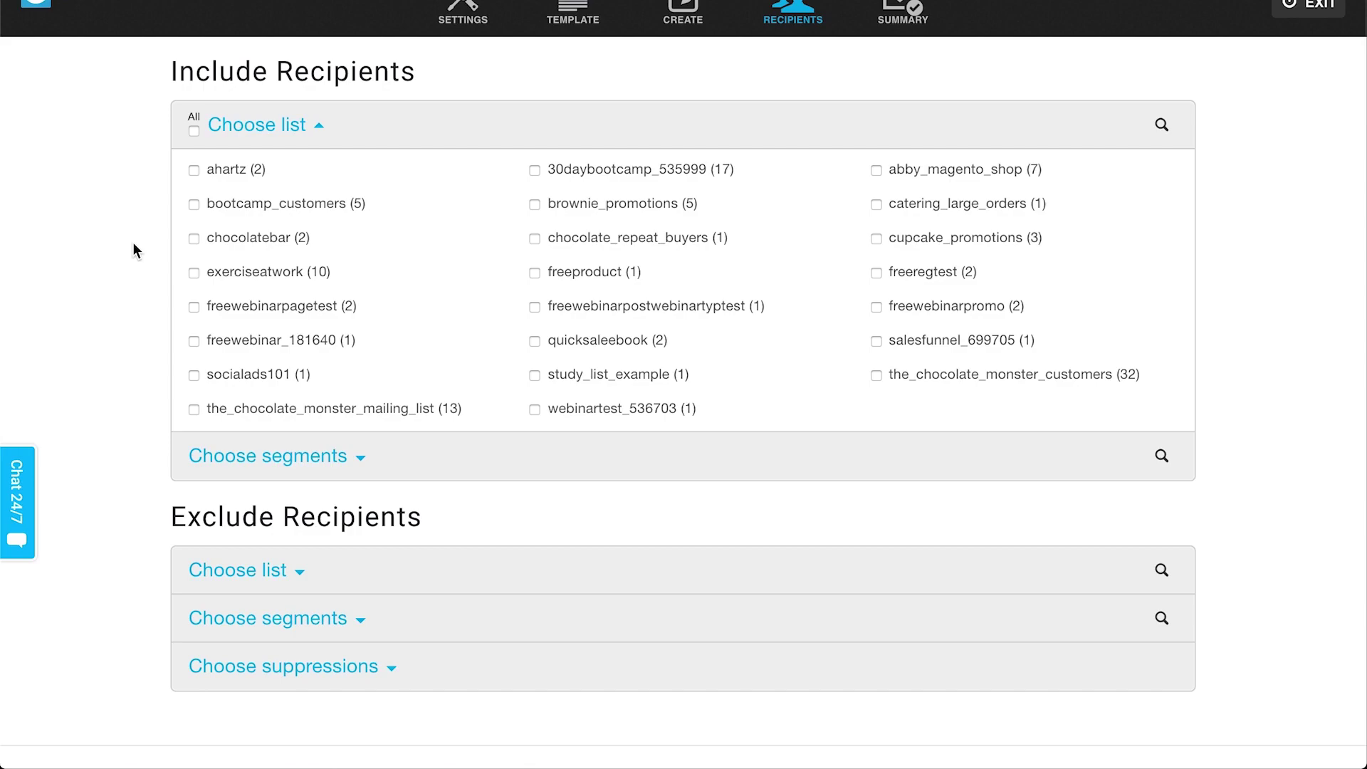
{"action": "left_click", "coordinate": [332, 203]}
{"action": "scroll", "coordinate": [459, 285], "scroll_direction": "down", "scroll_amount": 3}
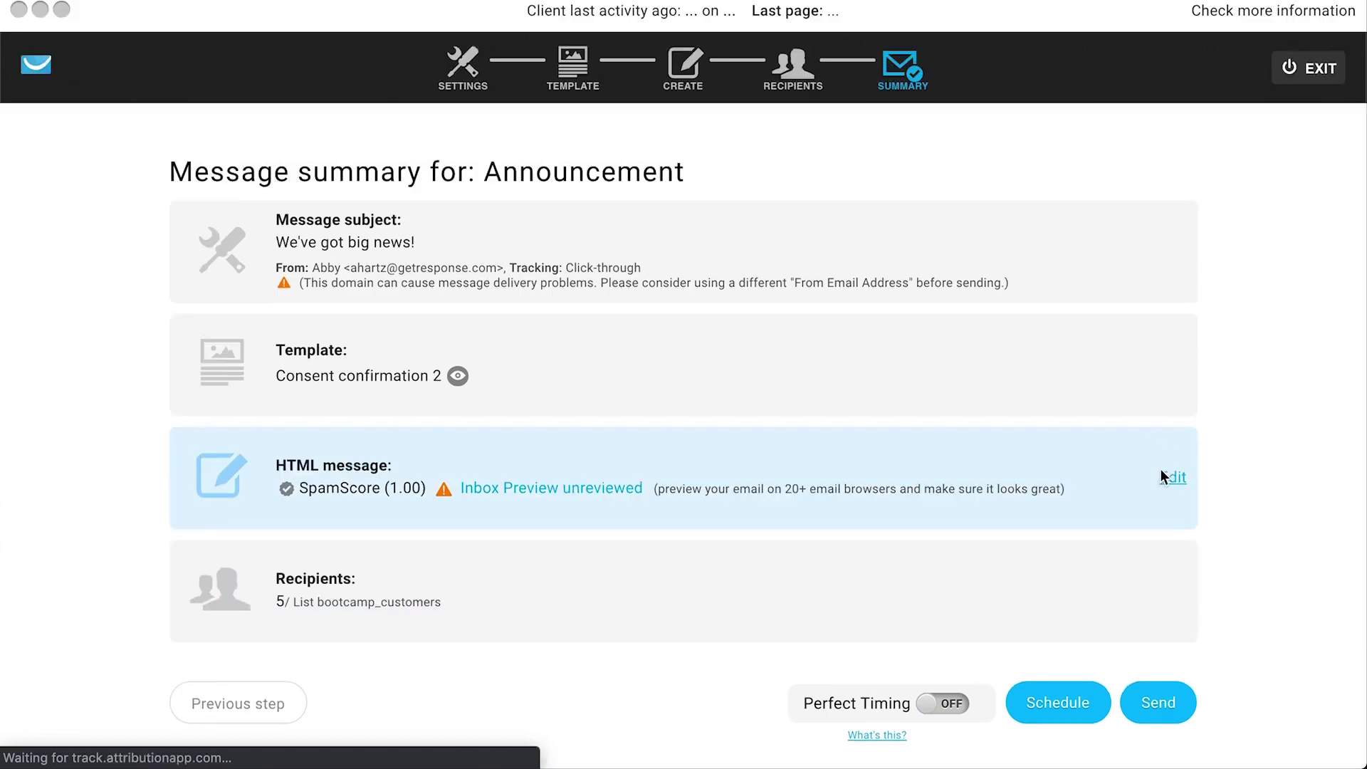
Step: Review the delivery date, time zone, and timing options for scheduling the message, then cancel and exit newsletter creation
{"action": "left_click", "coordinate": [1056, 705]}
{"action": "scroll", "coordinate": [1077, 135], "scroll_direction": "down", "scroll_amount": 4}
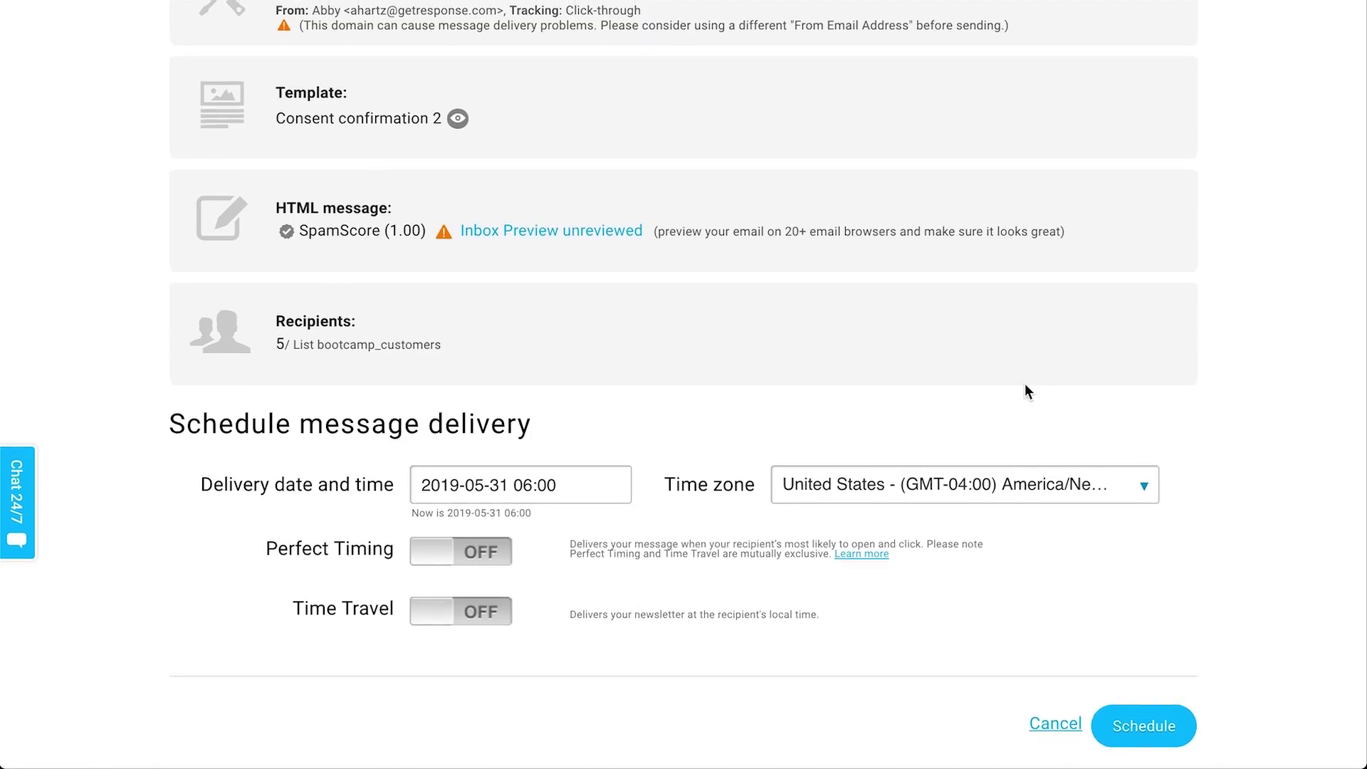
{"action": "left_click", "coordinate": [566, 487]}
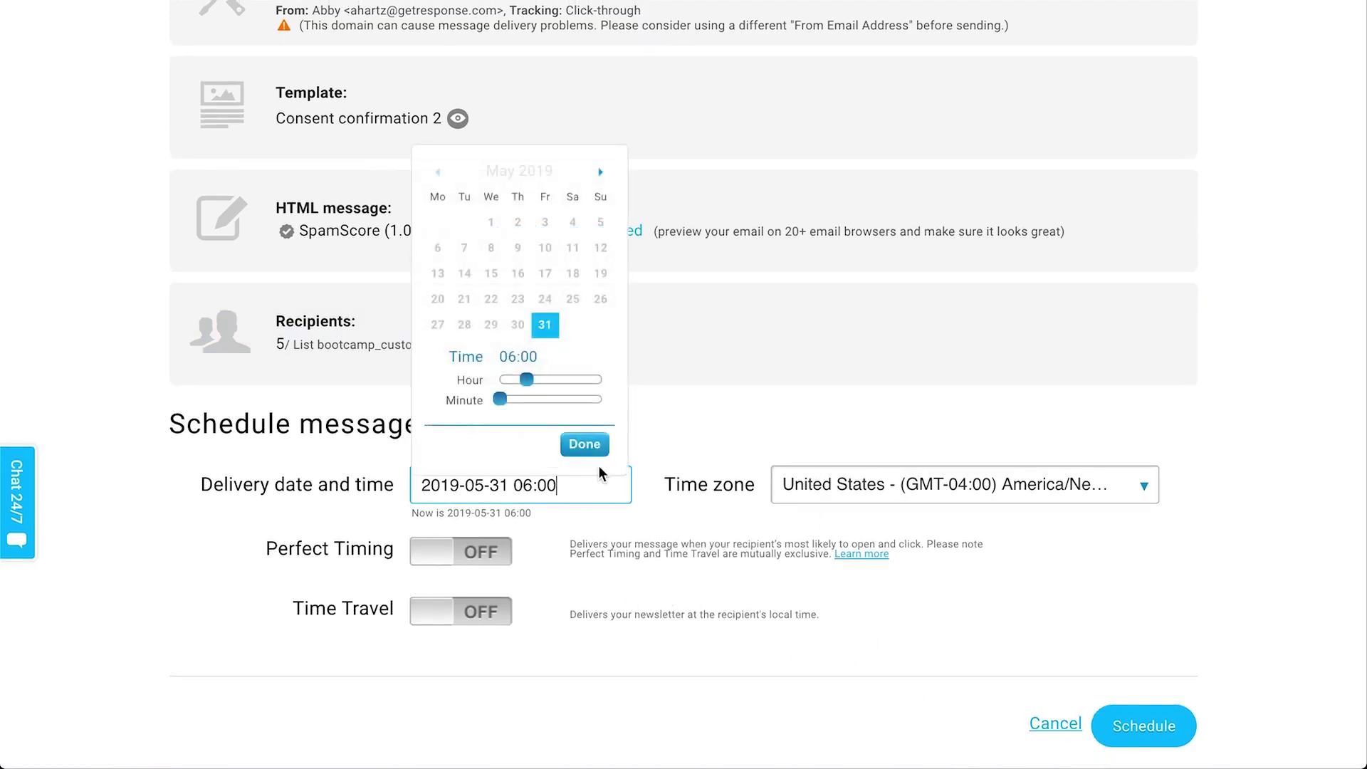
{"action": "left_click", "coordinate": [792, 625]}
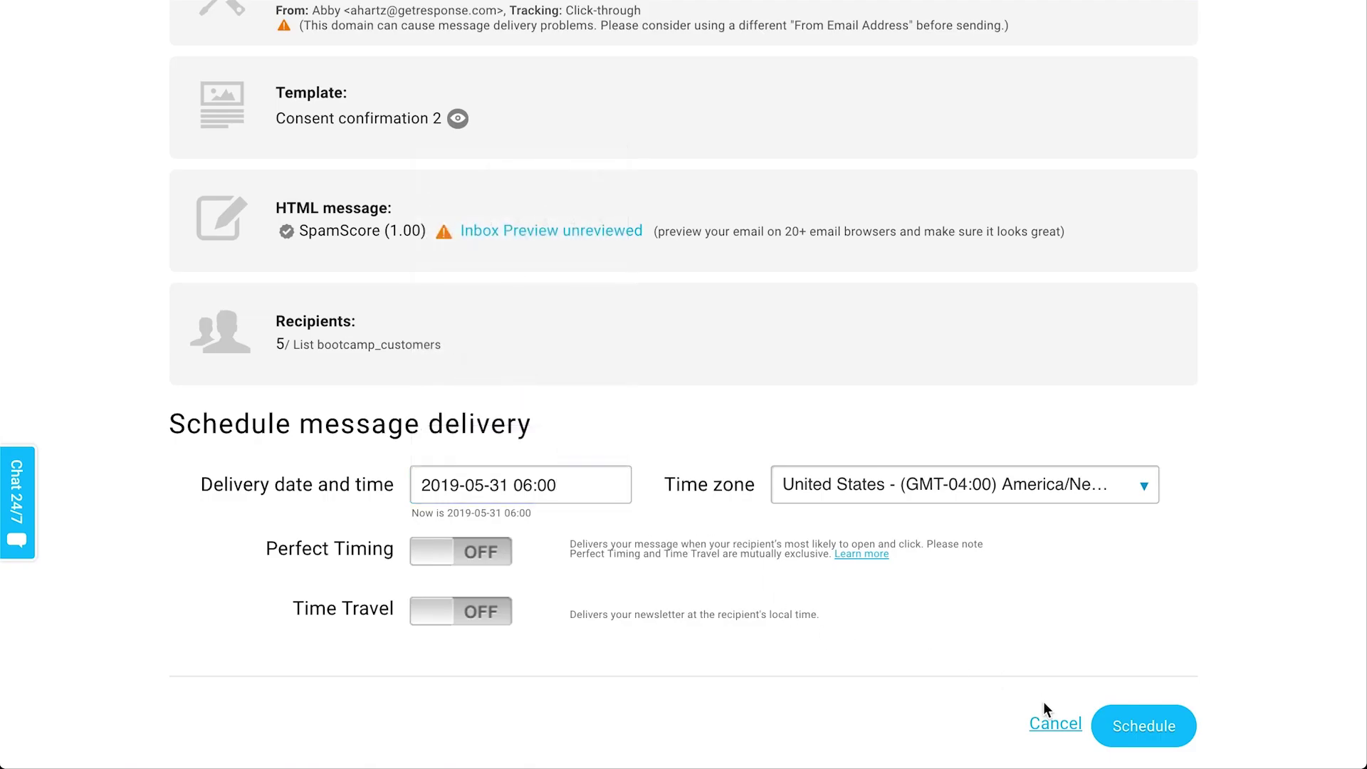
{"action": "left_click", "coordinate": [1055, 723]}
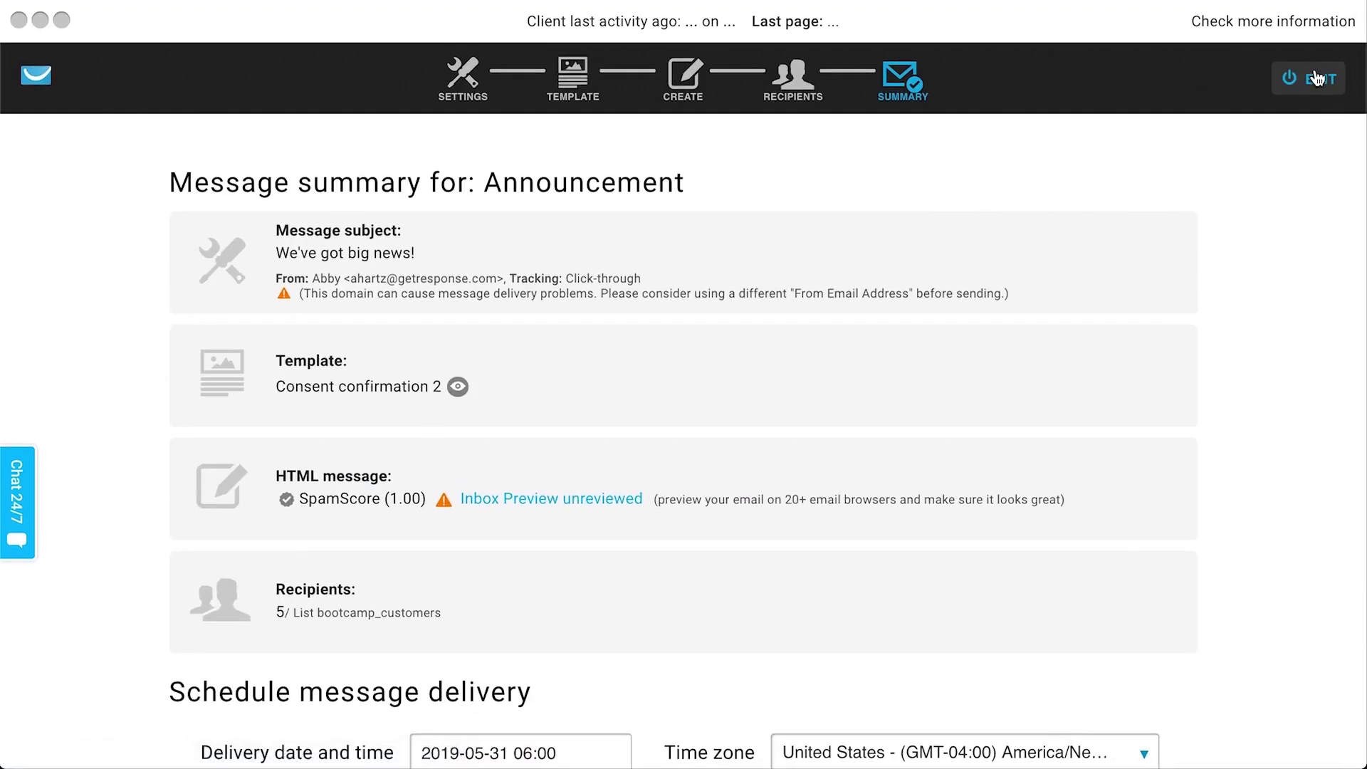
{"action": "left_click", "coordinate": [1315, 79]}
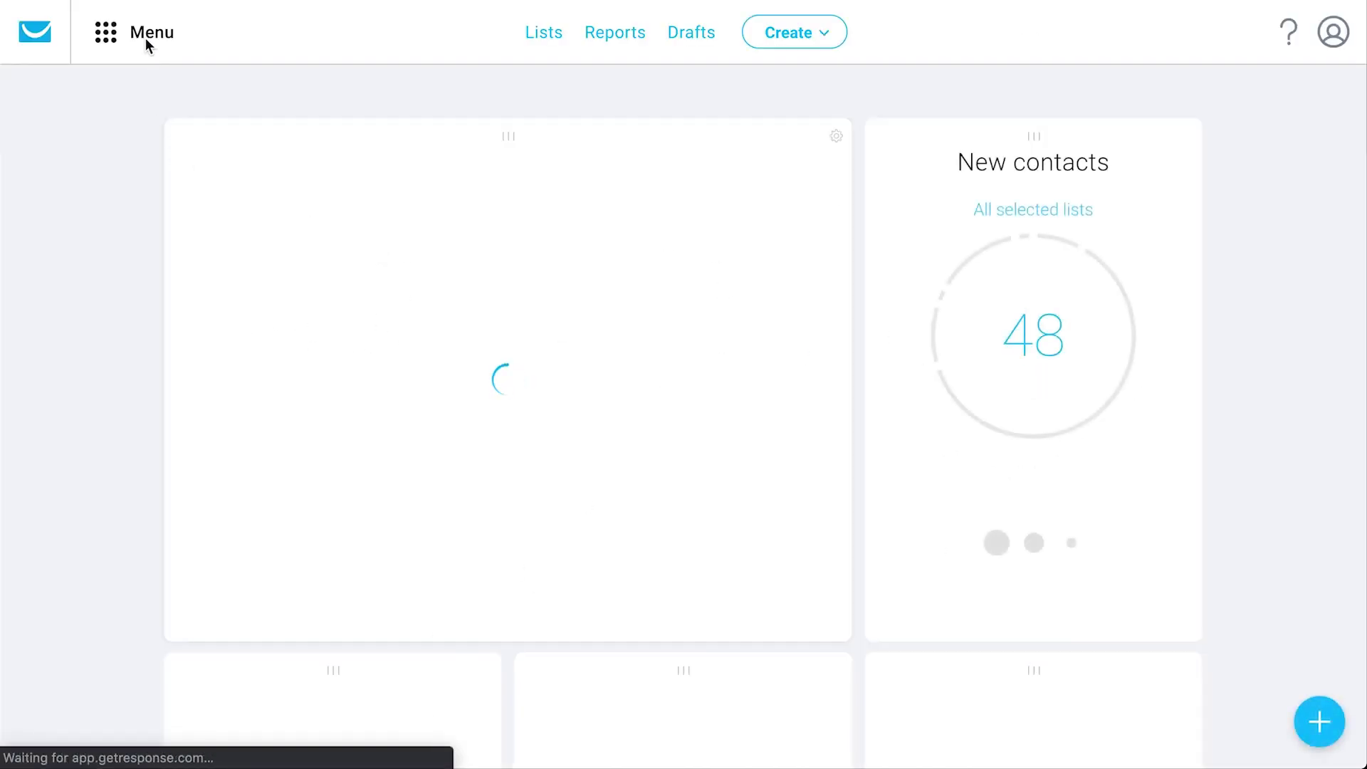
Step: Open the Autoresponders tool and switch its message list to the calendar view
{"action": "left_click", "coordinate": [158, 41]}
{"action": "left_click", "coordinate": [160, 43]}
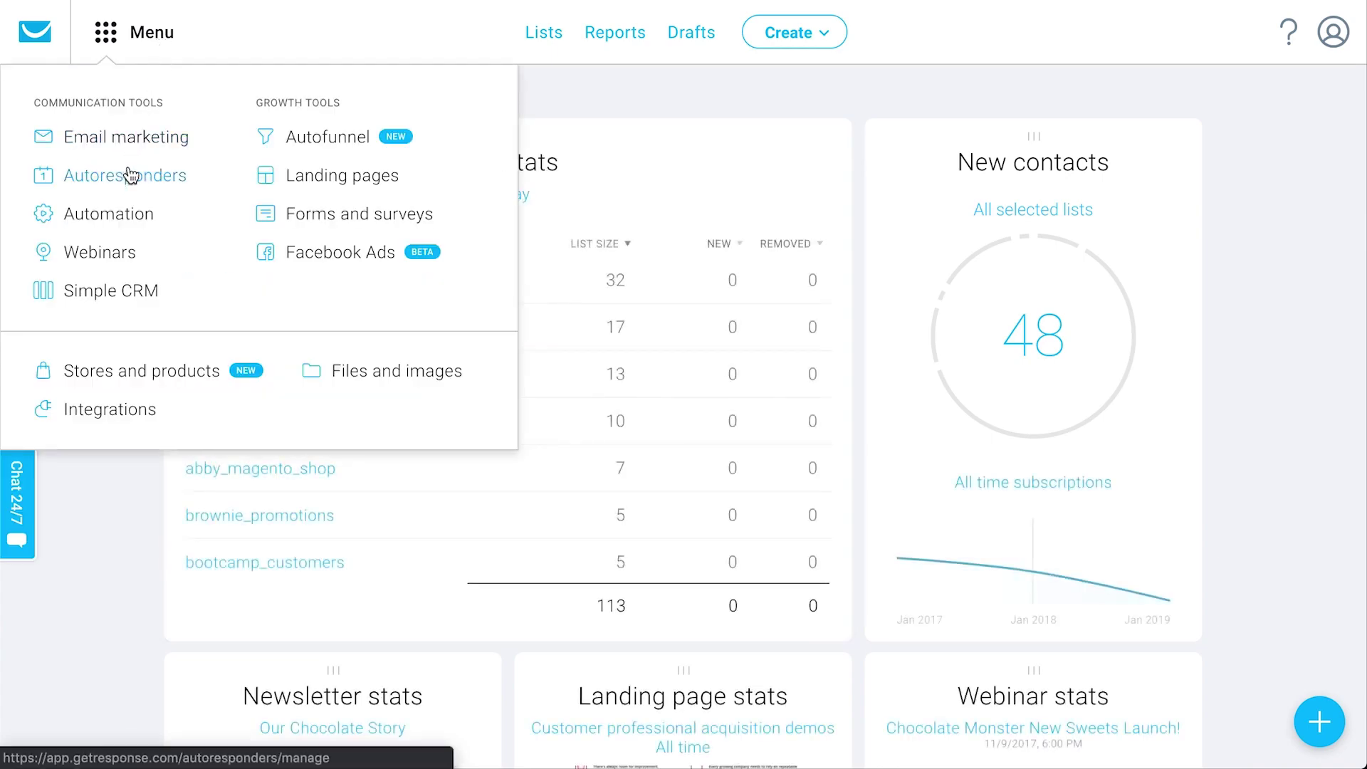
{"action": "left_click", "coordinate": [85, 177]}
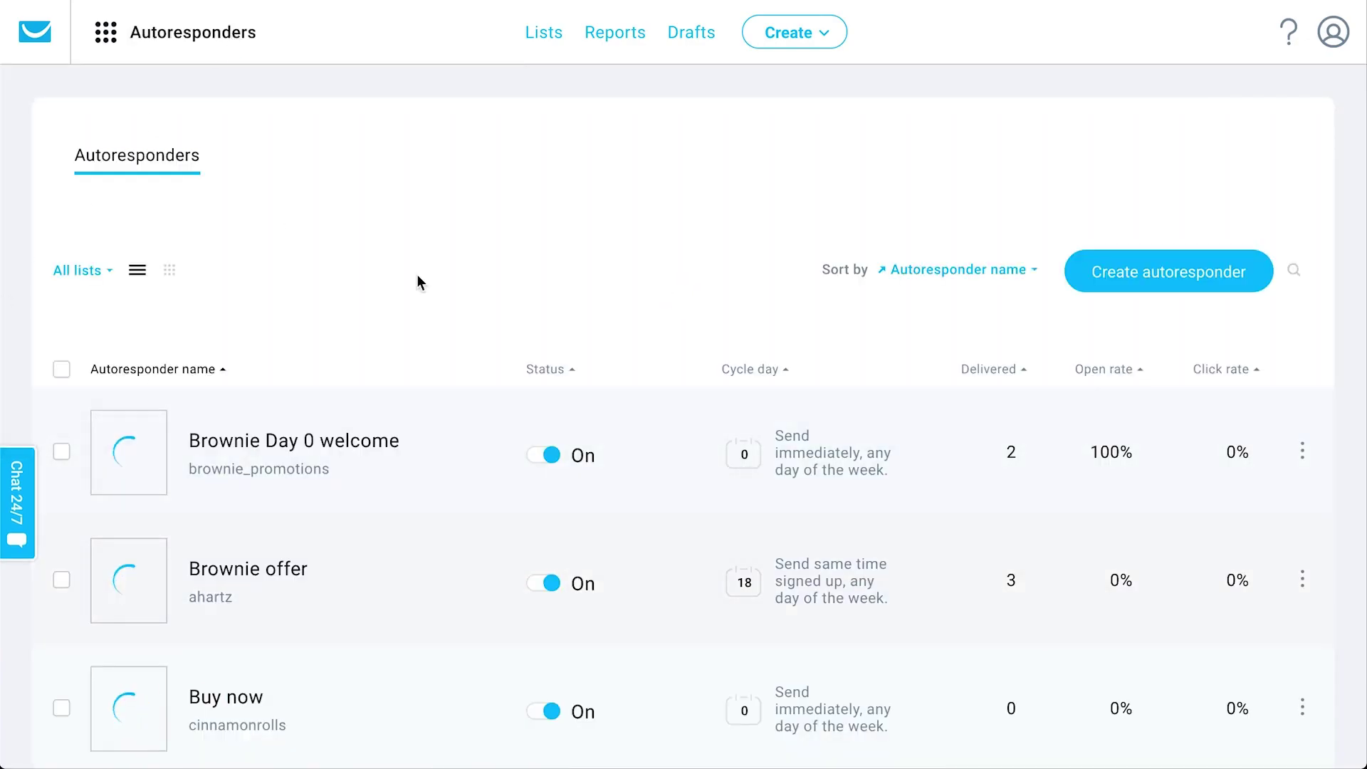
{"action": "left_click", "coordinate": [171, 271]}
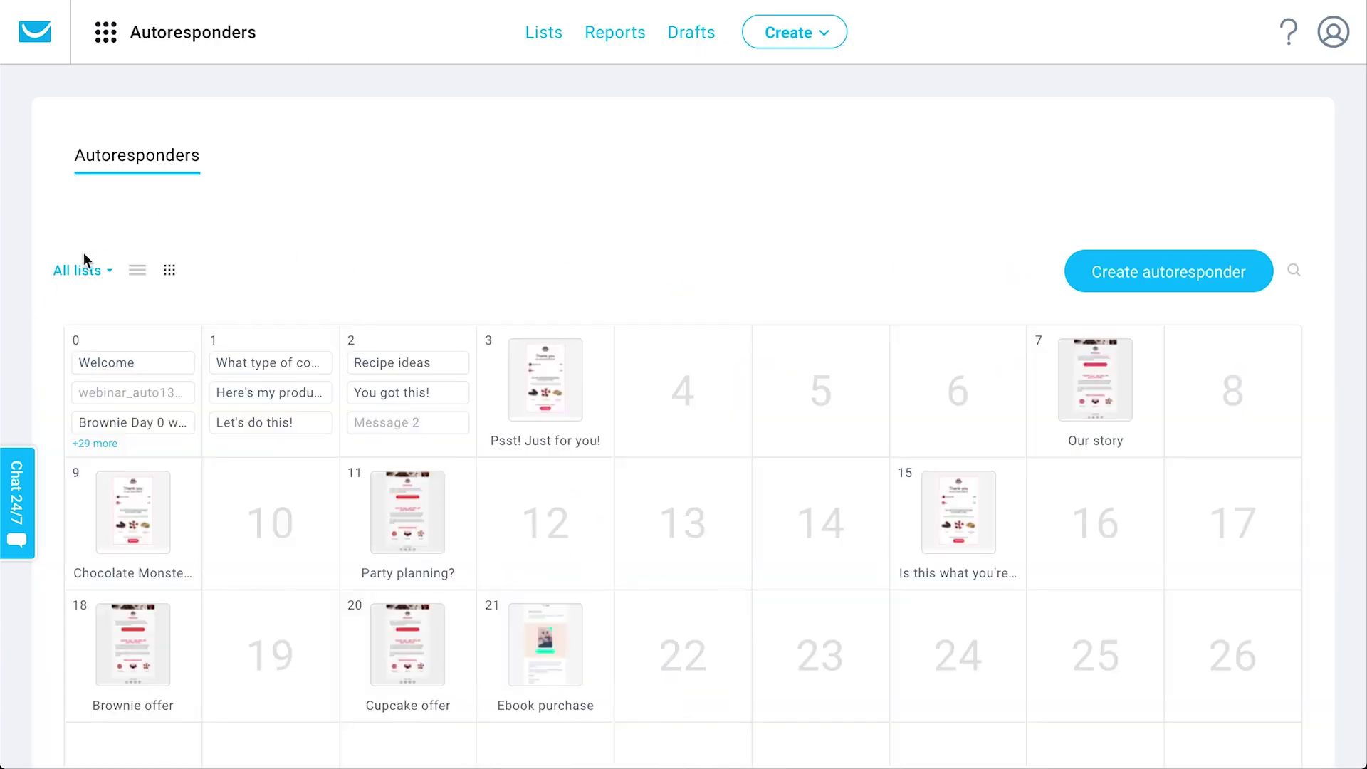
Step: Filter the autoresponders to show only the 30daybootcamp list
{"action": "left_click", "coordinate": [91, 274]}
{"action": "left_click", "coordinate": [70, 373]}
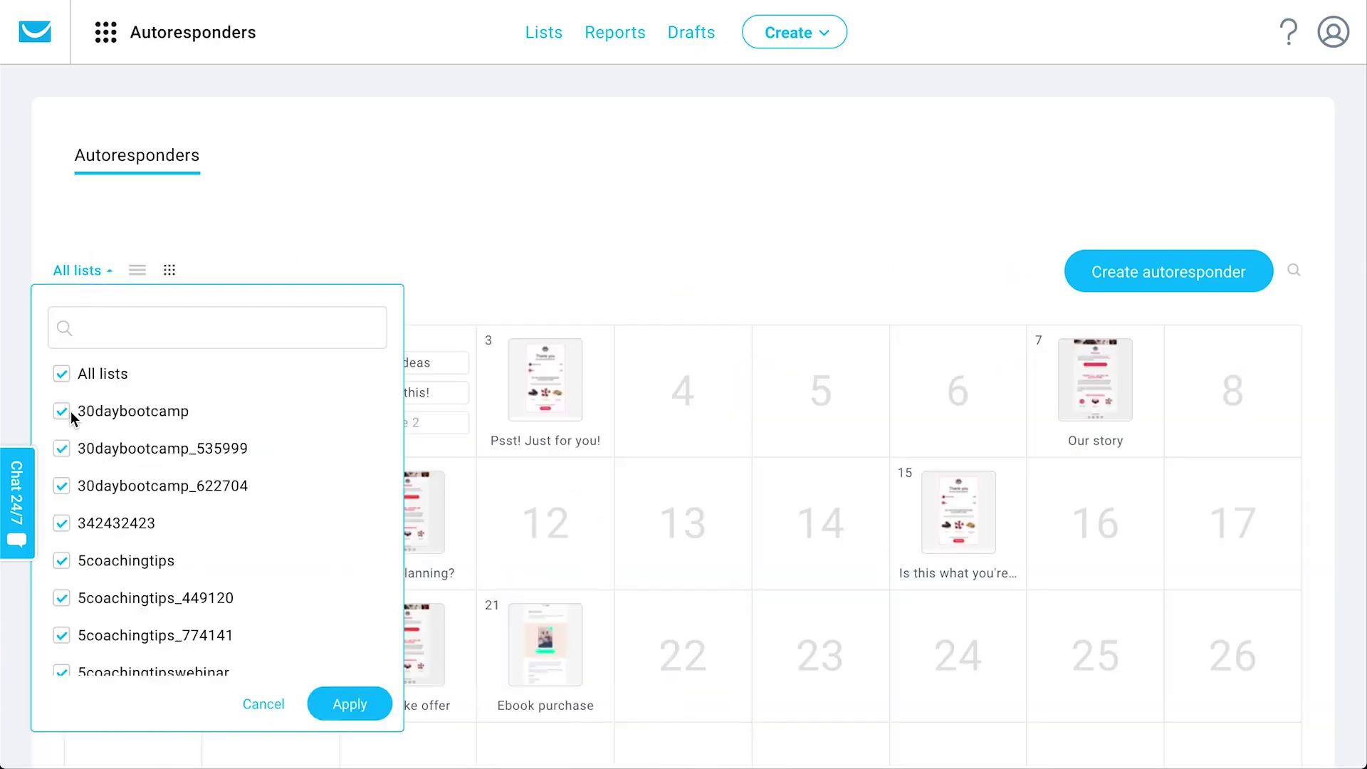
{"action": "left_click", "coordinate": [64, 412]}
{"action": "left_click", "coordinate": [350, 703]}
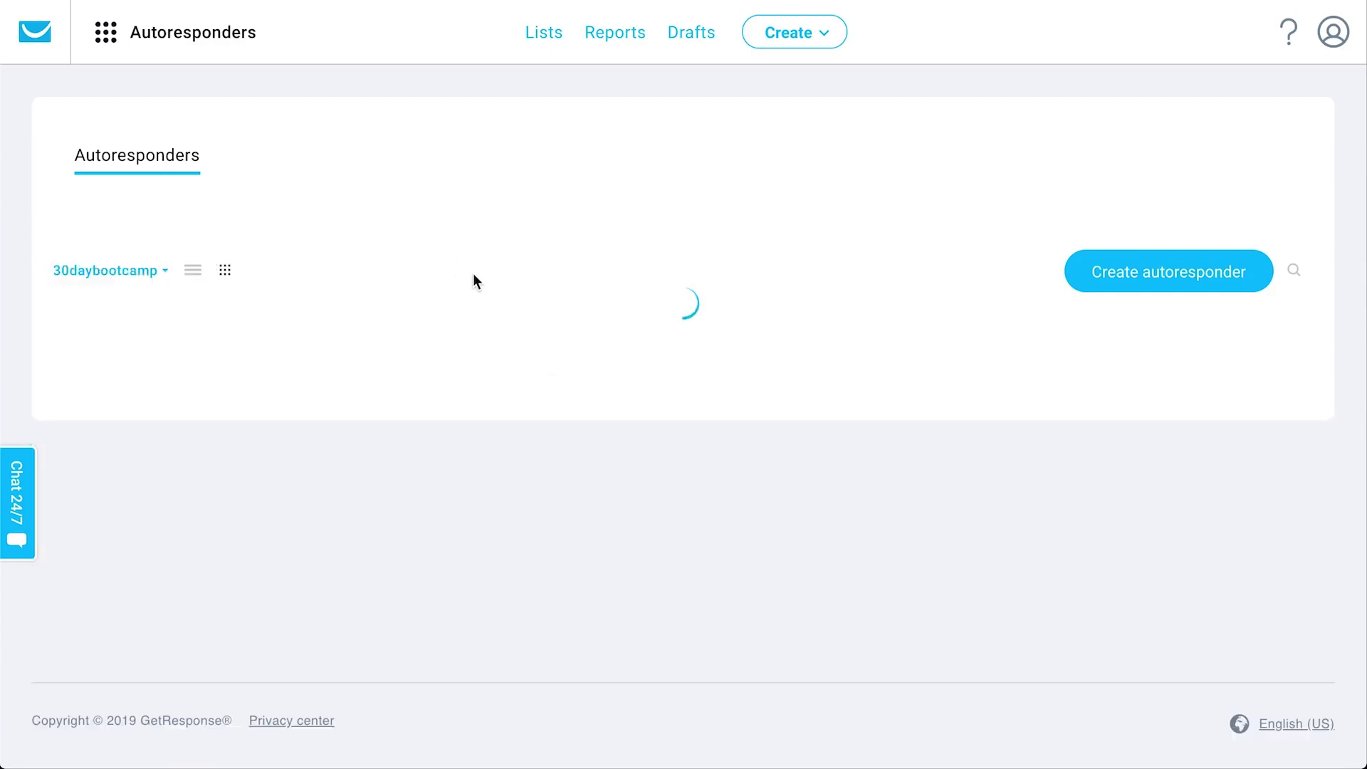
Step: Examine the Welcome autoresponder on day 0 and the calendar days where further messages can be added
{"action": "mouse_move", "coordinate": [173, 394]}
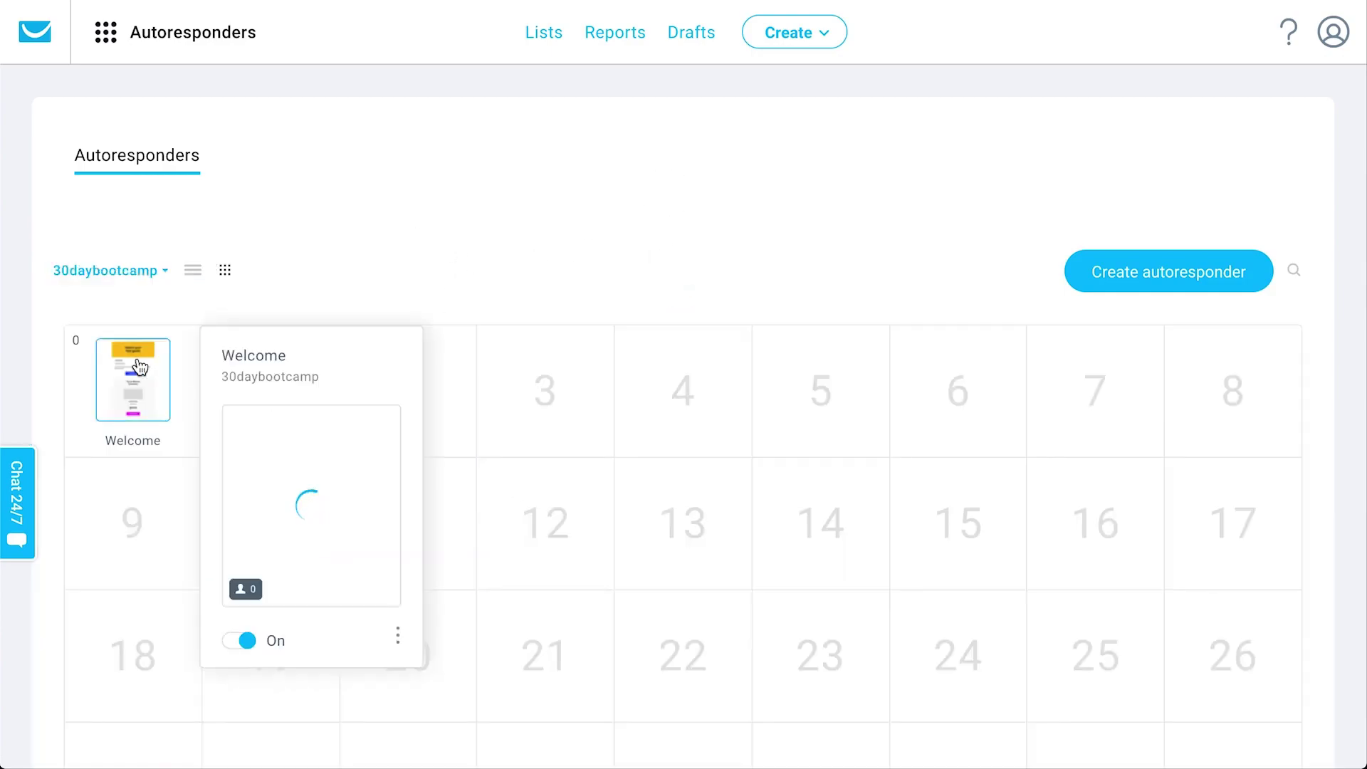
{"action": "scroll", "coordinate": [447, 270], "scroll_direction": "down", "scroll_amount": 1}
{"action": "scroll", "coordinate": [447, 265], "scroll_direction": "up", "scroll_amount": 1}
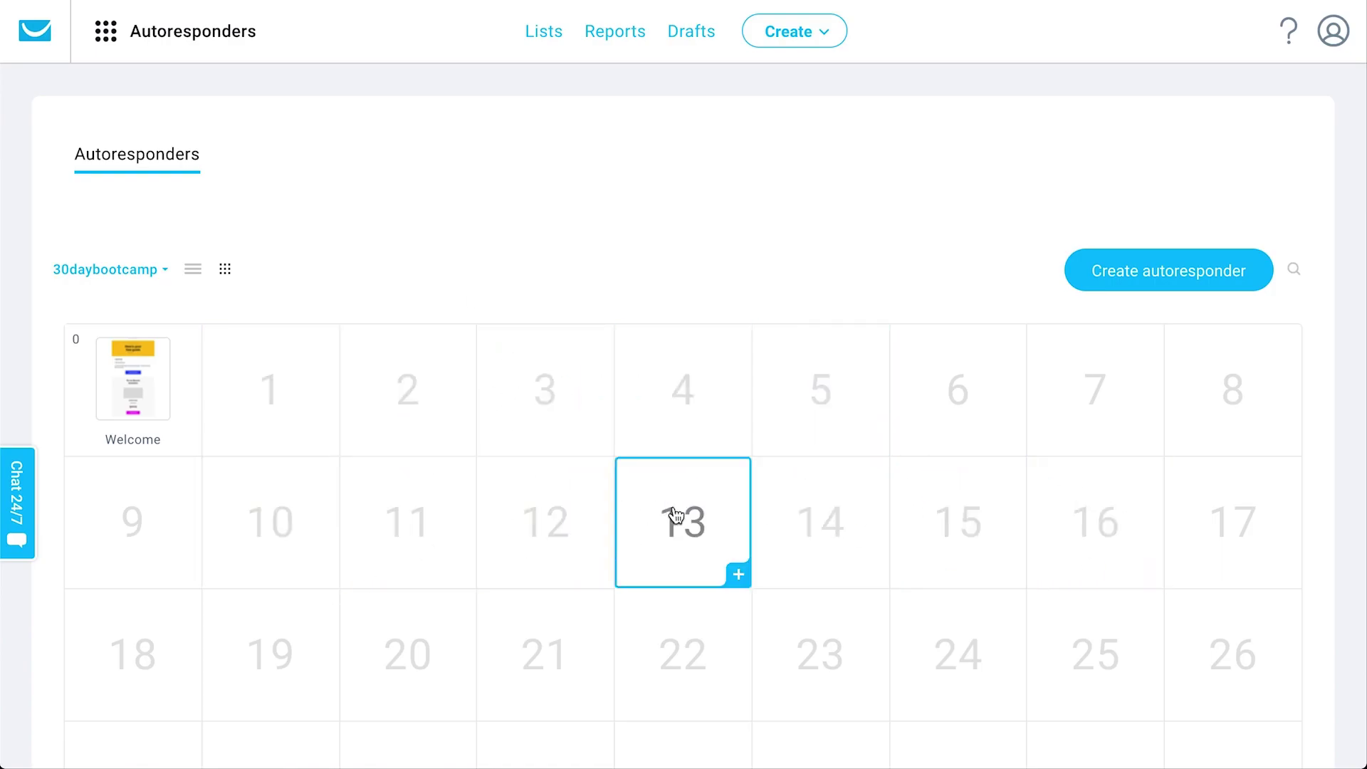
{"action": "scroll", "coordinate": [677, 515], "scroll_direction": "down", "scroll_amount": 1}
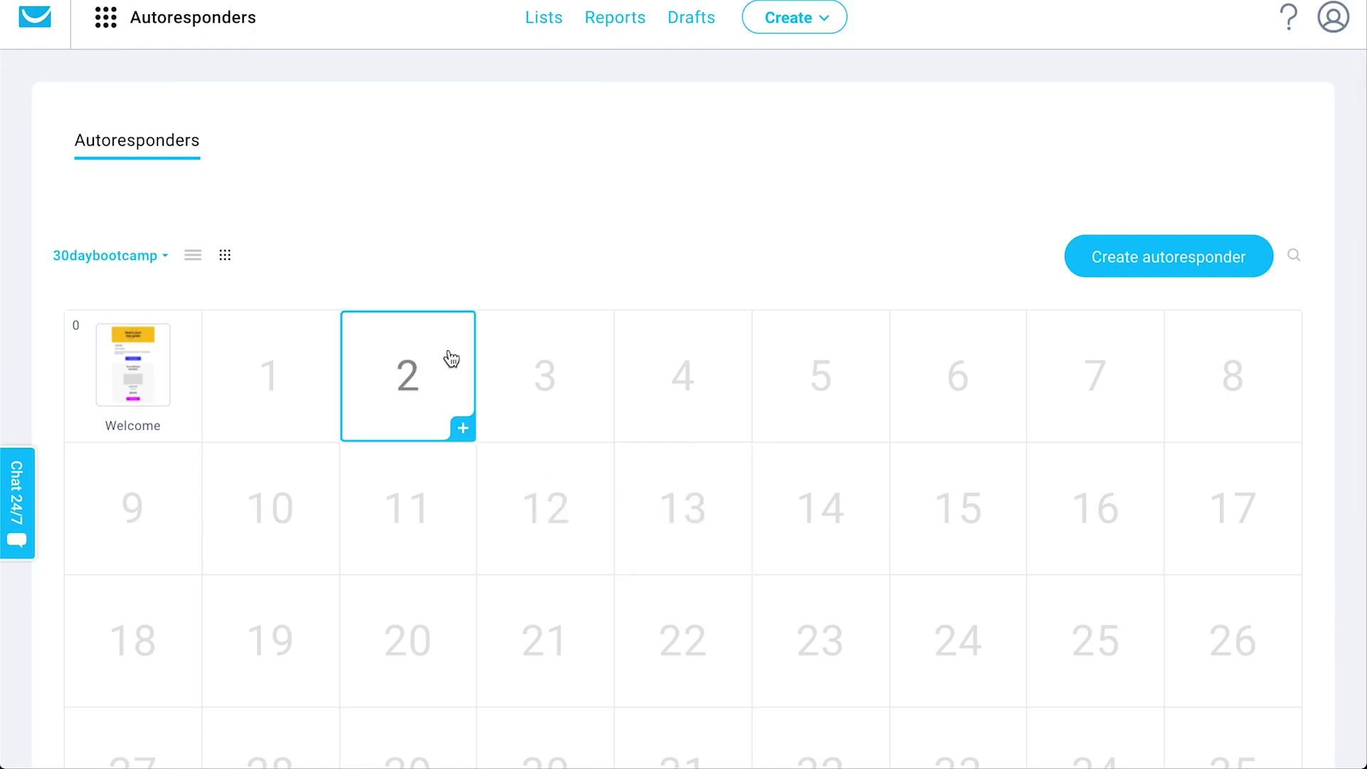
{"action": "left_click", "coordinate": [231, 37]}
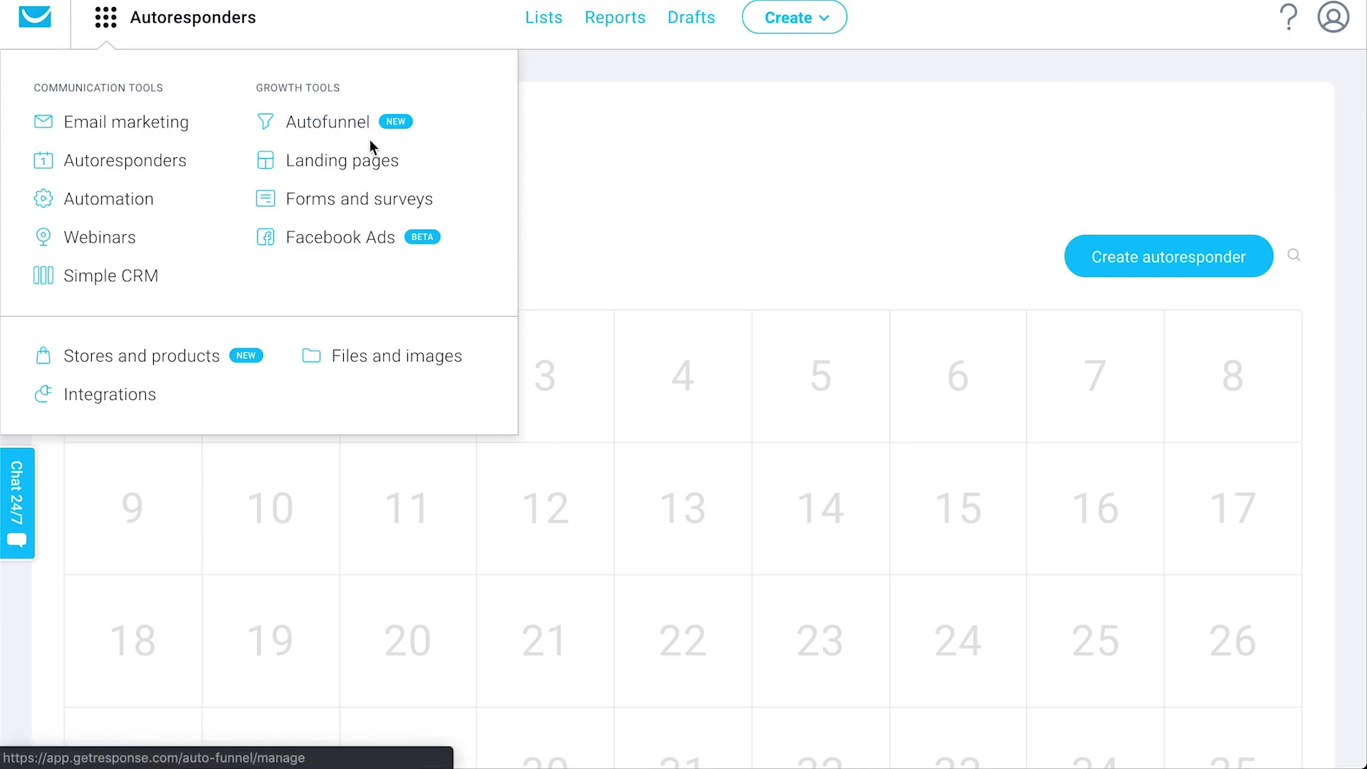
{"action": "left_click", "coordinate": [803, 228]}
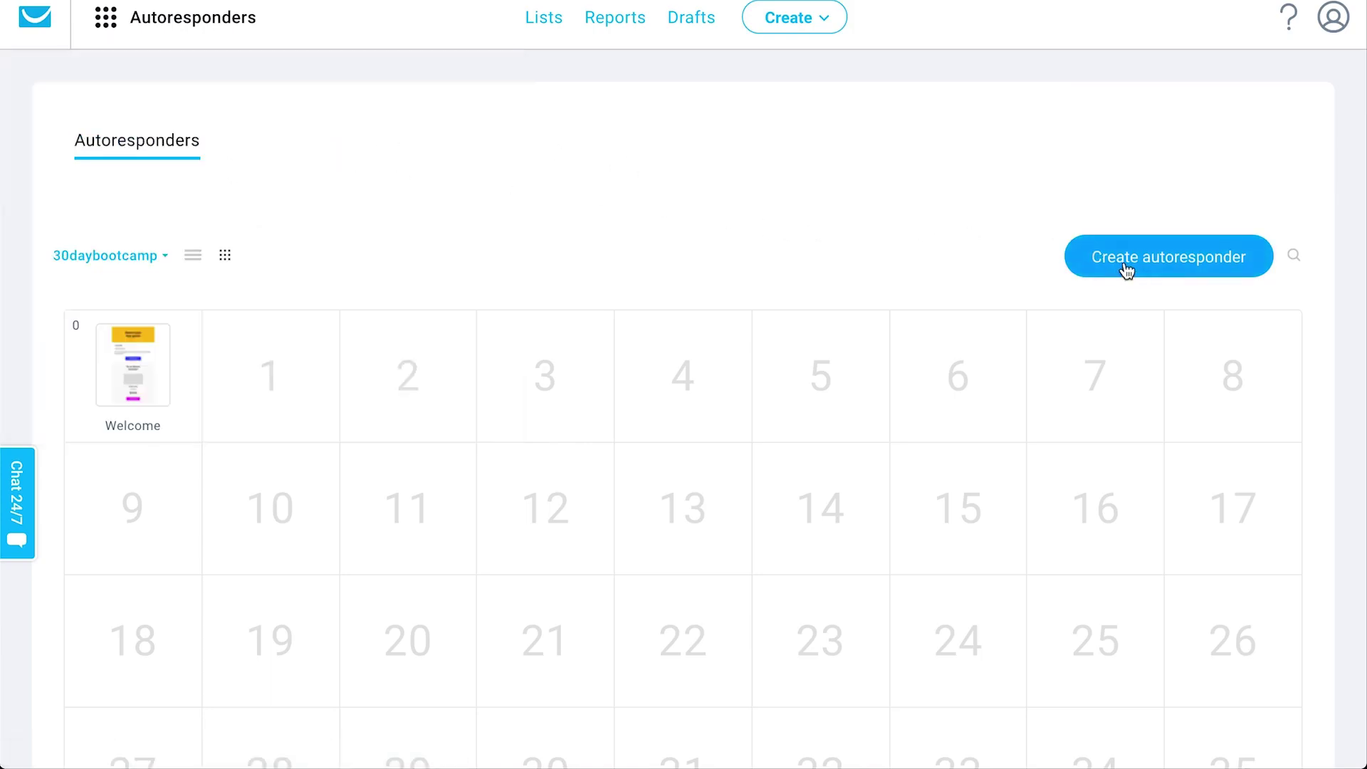
{"action": "mouse_move", "coordinate": [306, 388]}
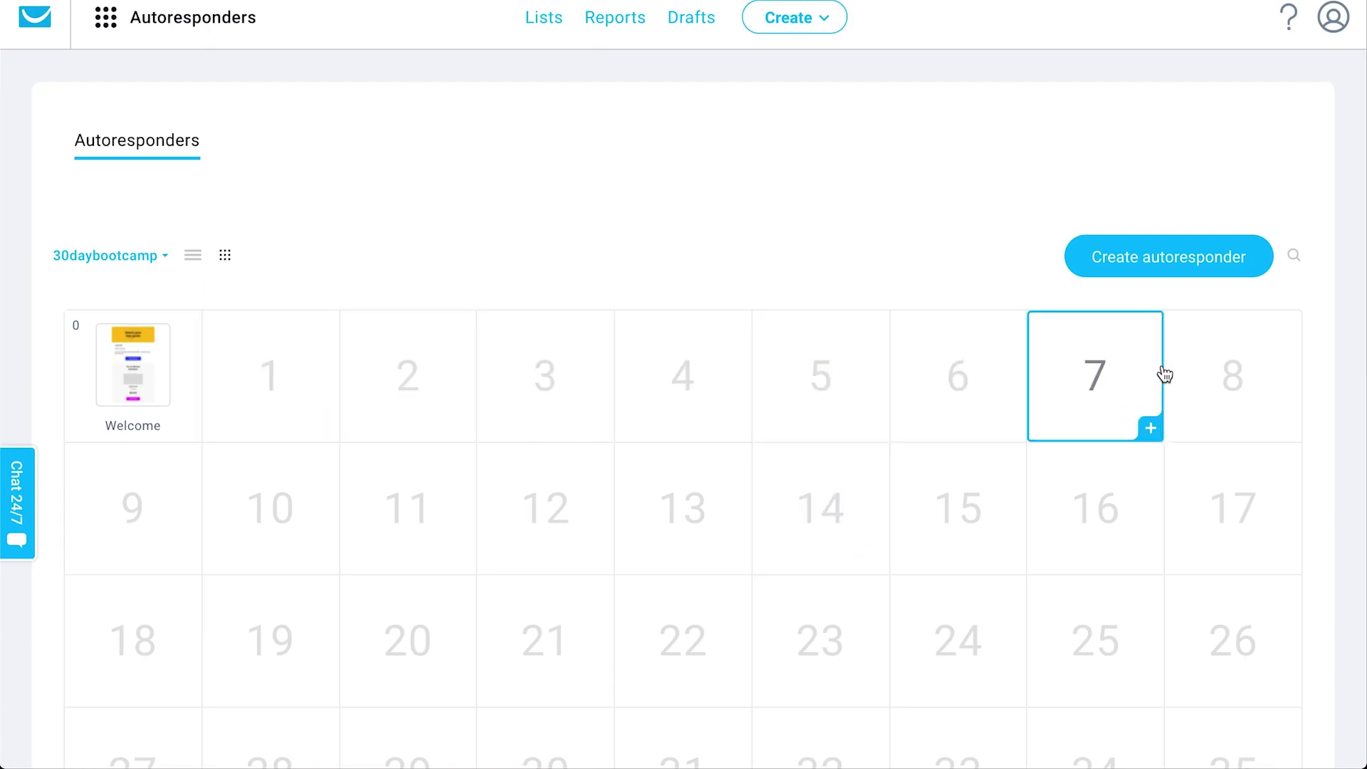
{"action": "scroll", "coordinate": [769, 262], "scroll_direction": "up", "scroll_amount": 1}
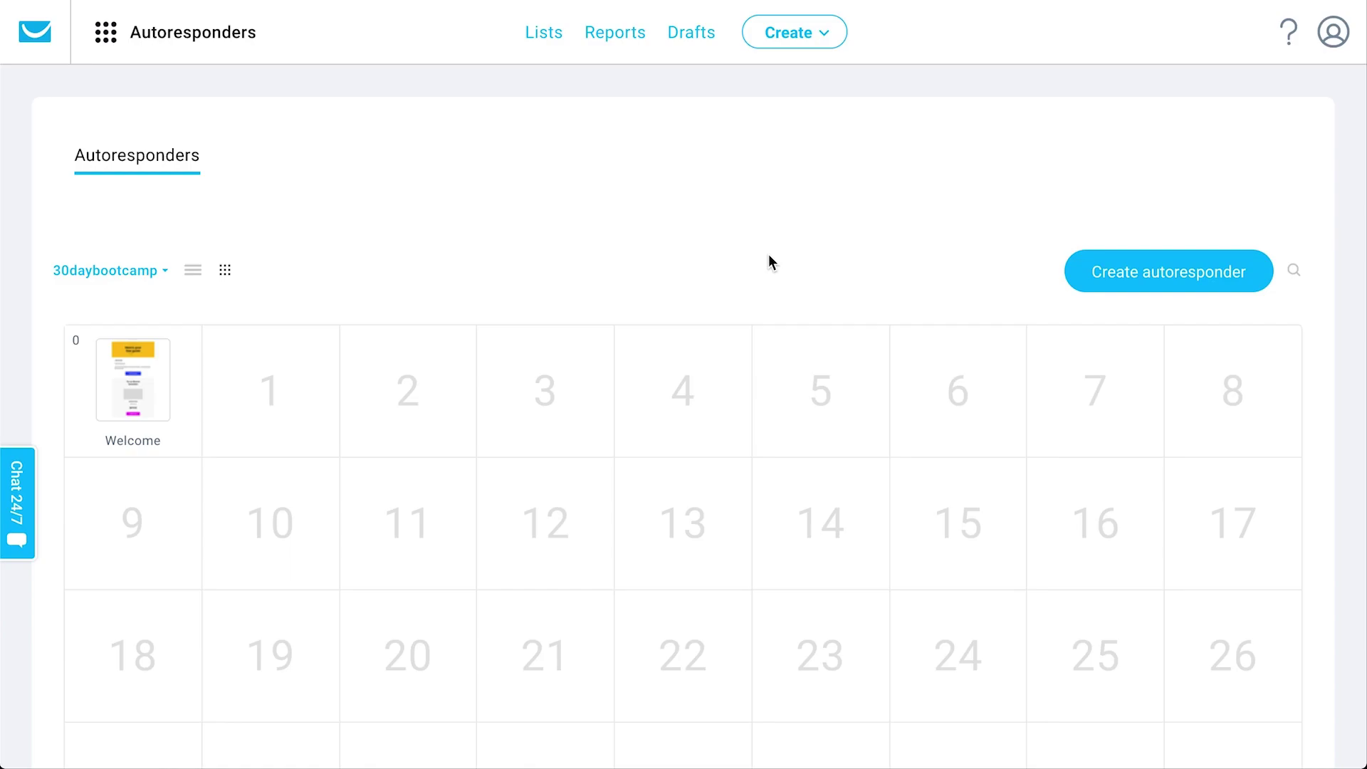
Step: Open the Landing pages tool and start a new landing page instead of restoring the autosaved design
{"action": "left_click", "coordinate": [180, 43]}
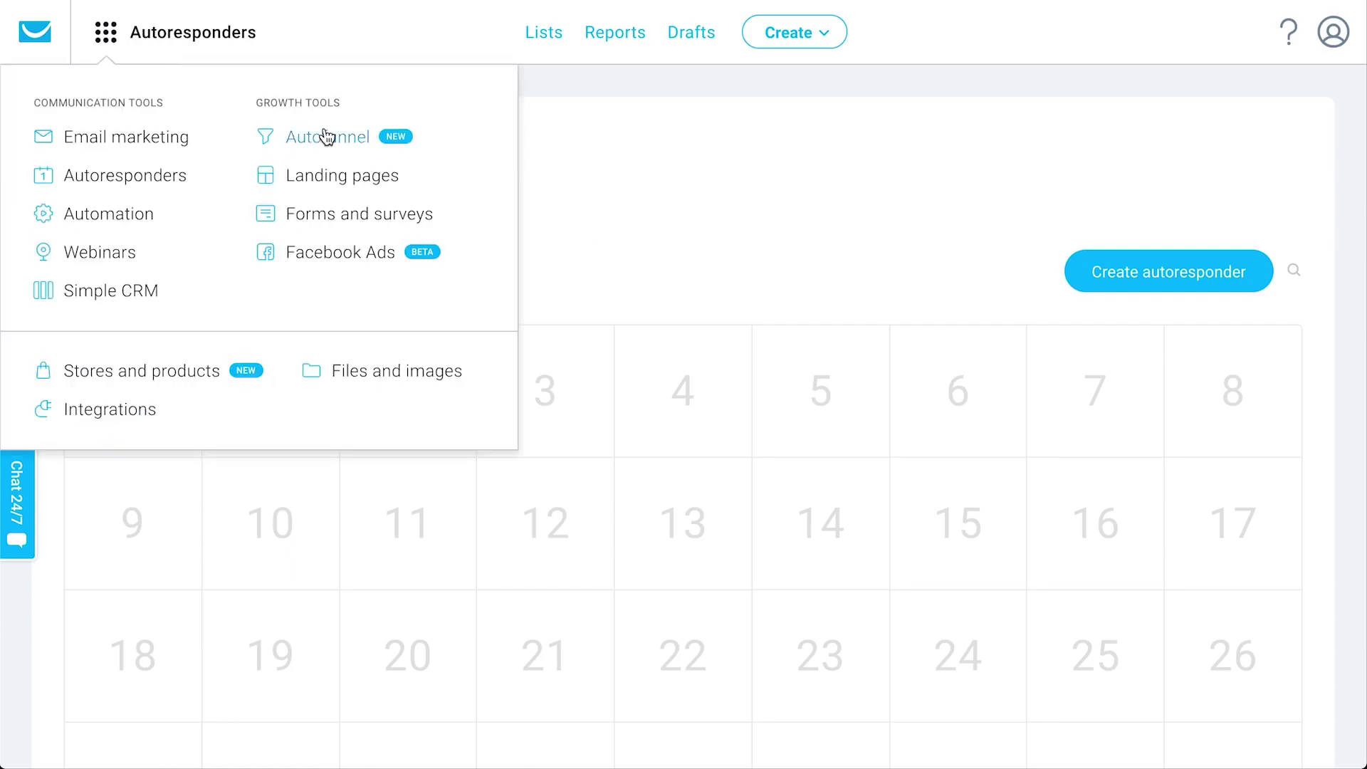
{"action": "left_click", "coordinate": [328, 195]}
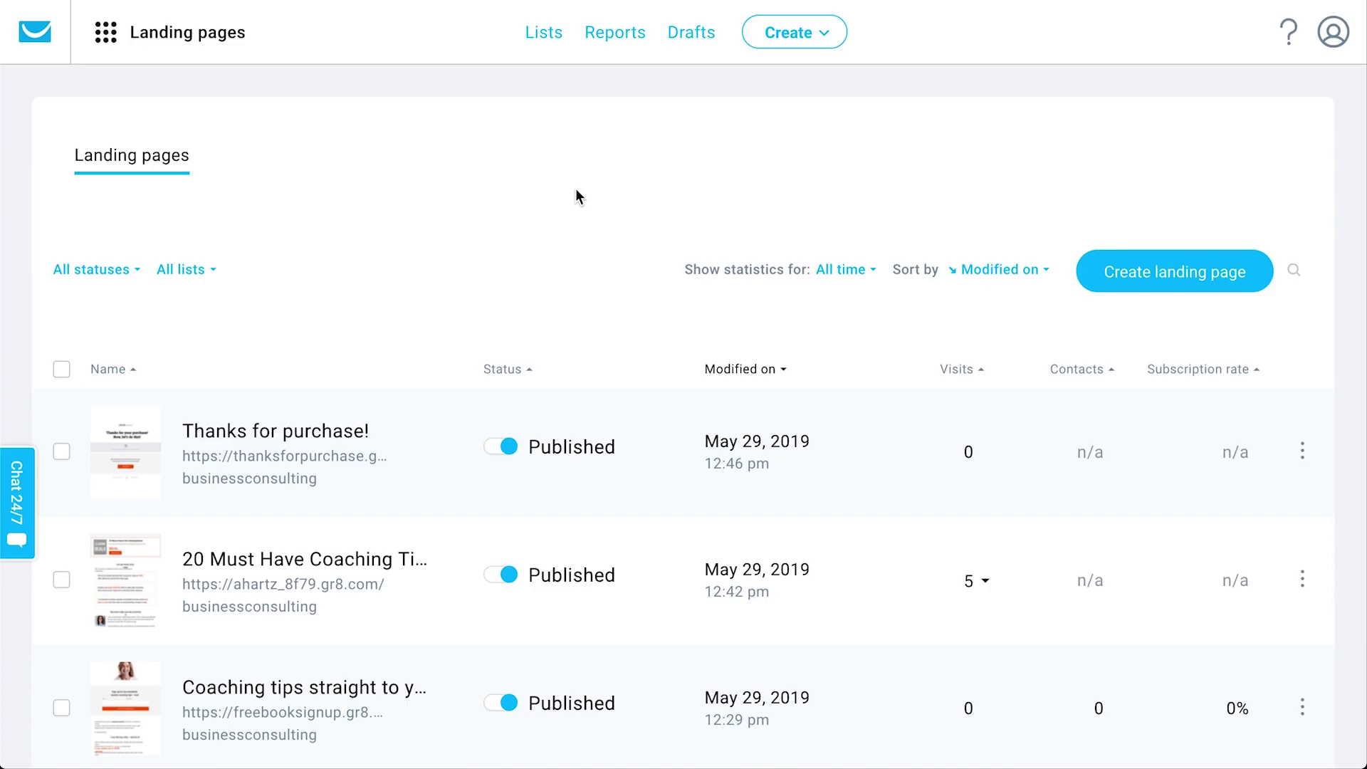
{"action": "left_click", "coordinate": [1170, 295]}
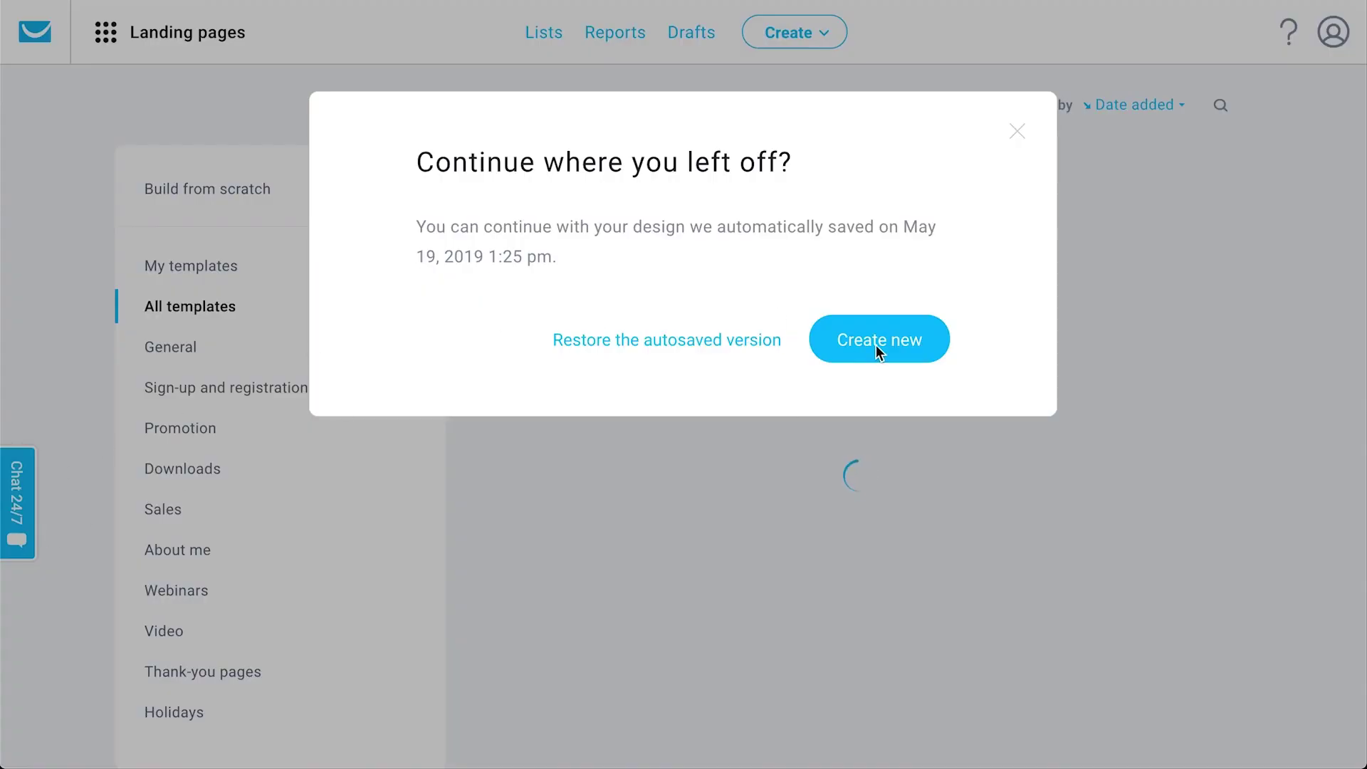
{"action": "left_click", "coordinate": [894, 350]}
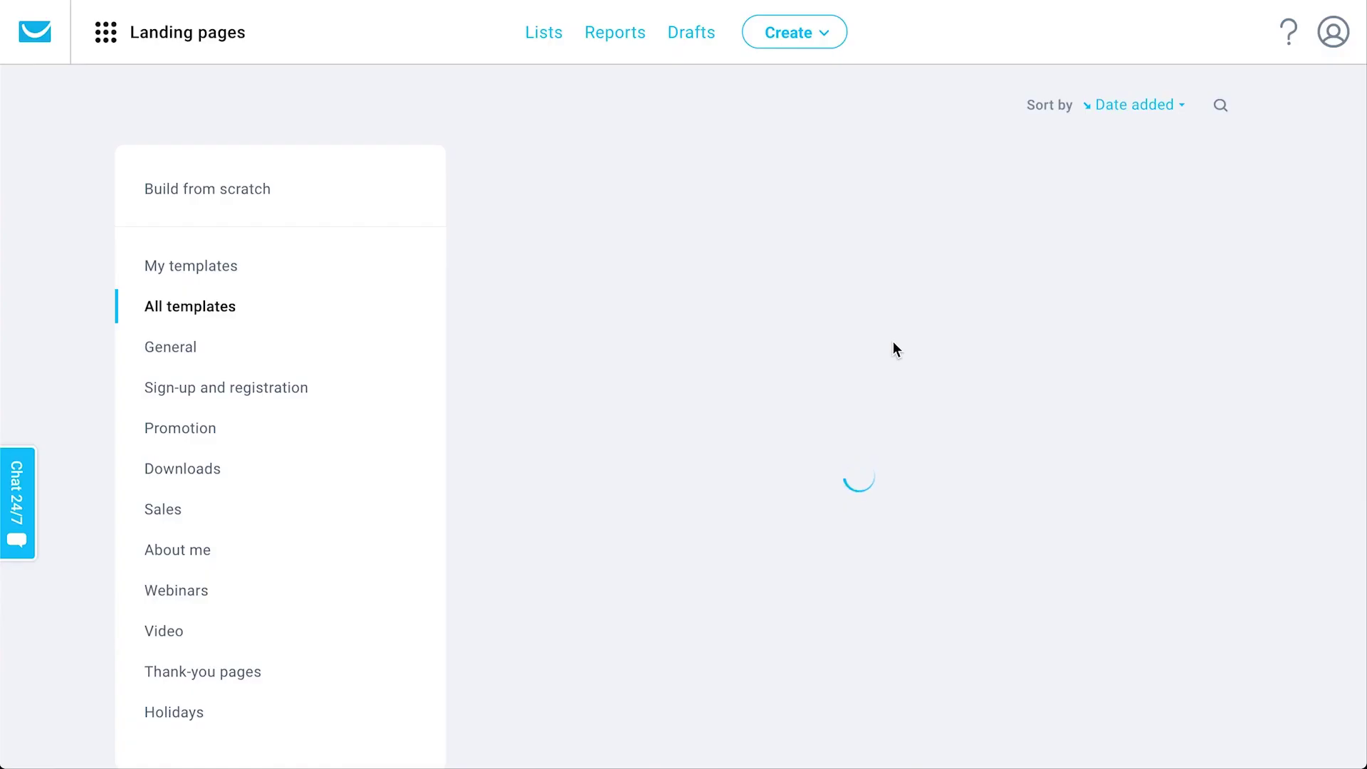
Step: Choose the Monster & Co. Publishing House template, name the landing page "Sign up page" and open it in the editor
{"action": "scroll", "coordinate": [204, 339], "scroll_direction": "down", "scroll_amount": 3}
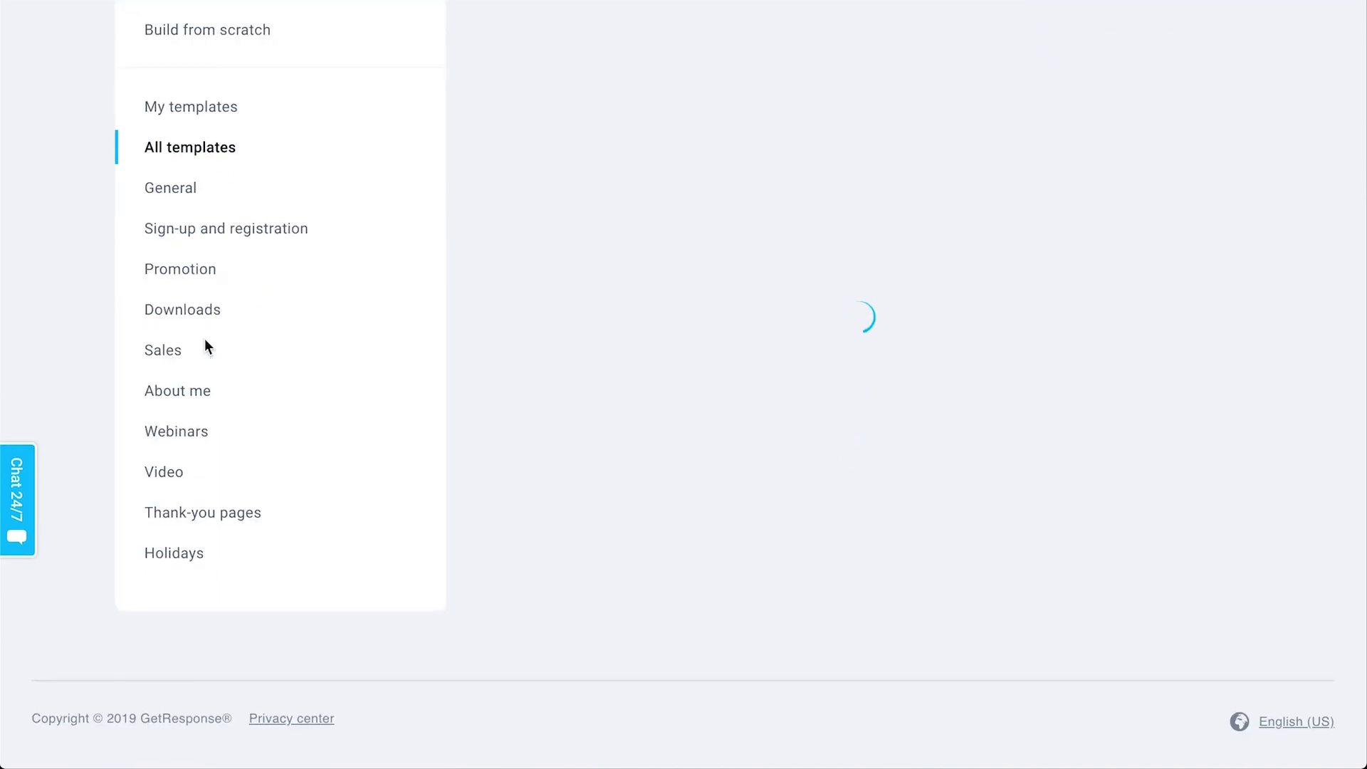
{"action": "scroll", "coordinate": [549, 276], "scroll_direction": "up", "scroll_amount": 3}
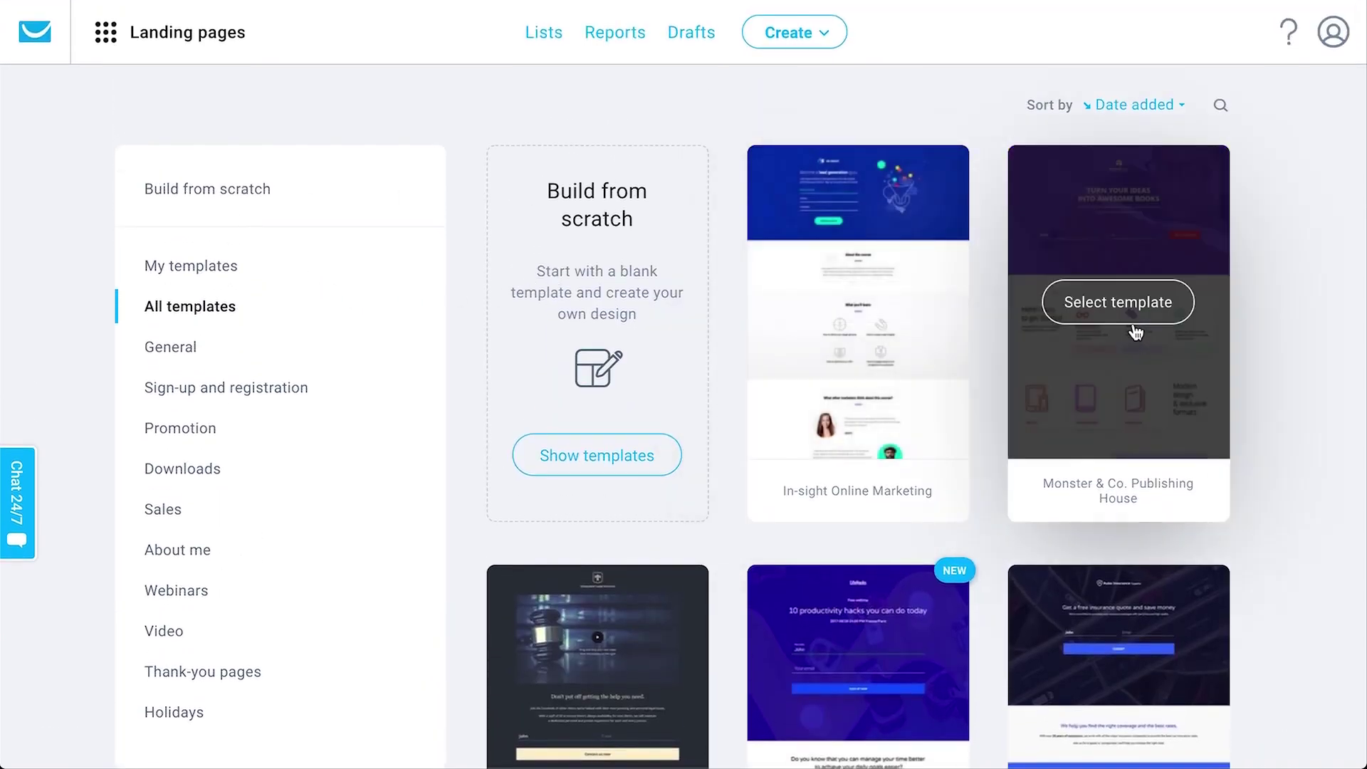
{"action": "left_click", "coordinate": [1131, 314]}
{"action": "type", "text": "Sign up page"}
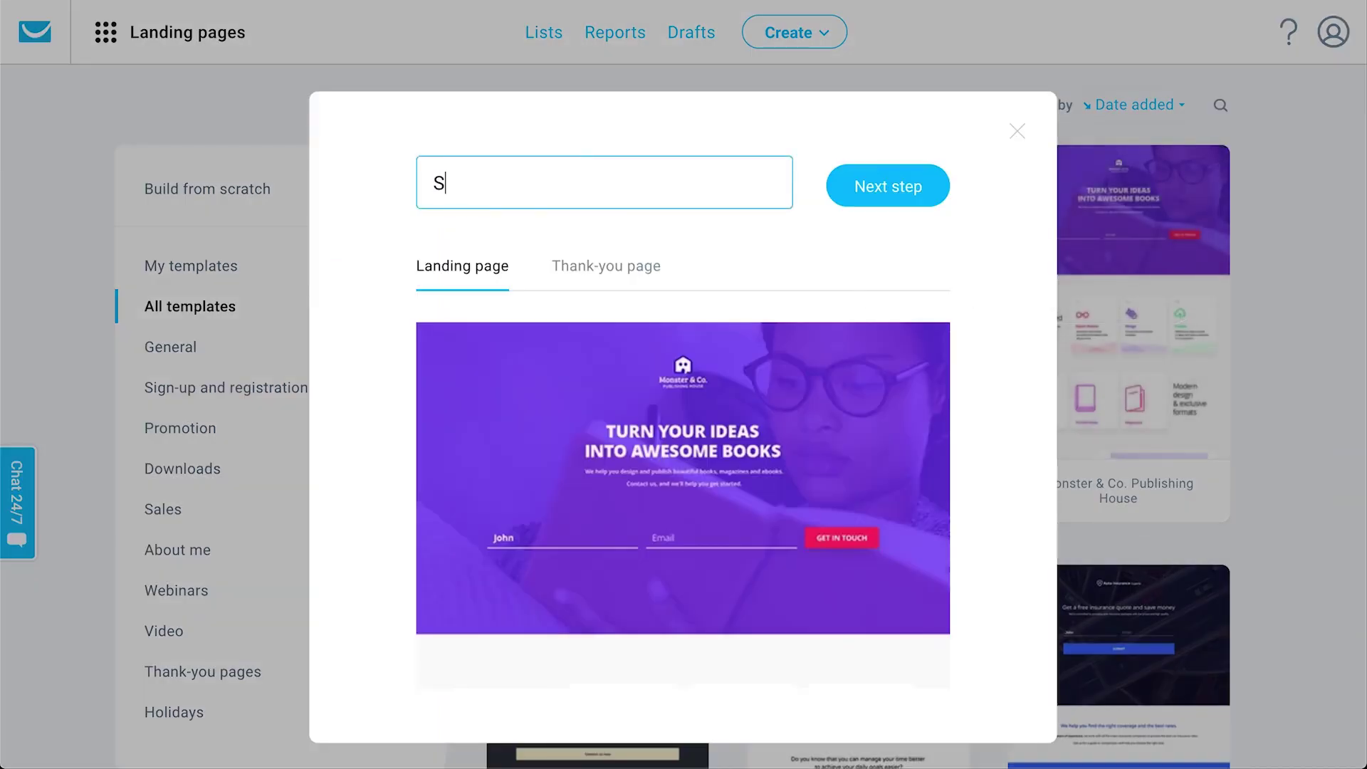
{"action": "left_click", "coordinate": [921, 190]}
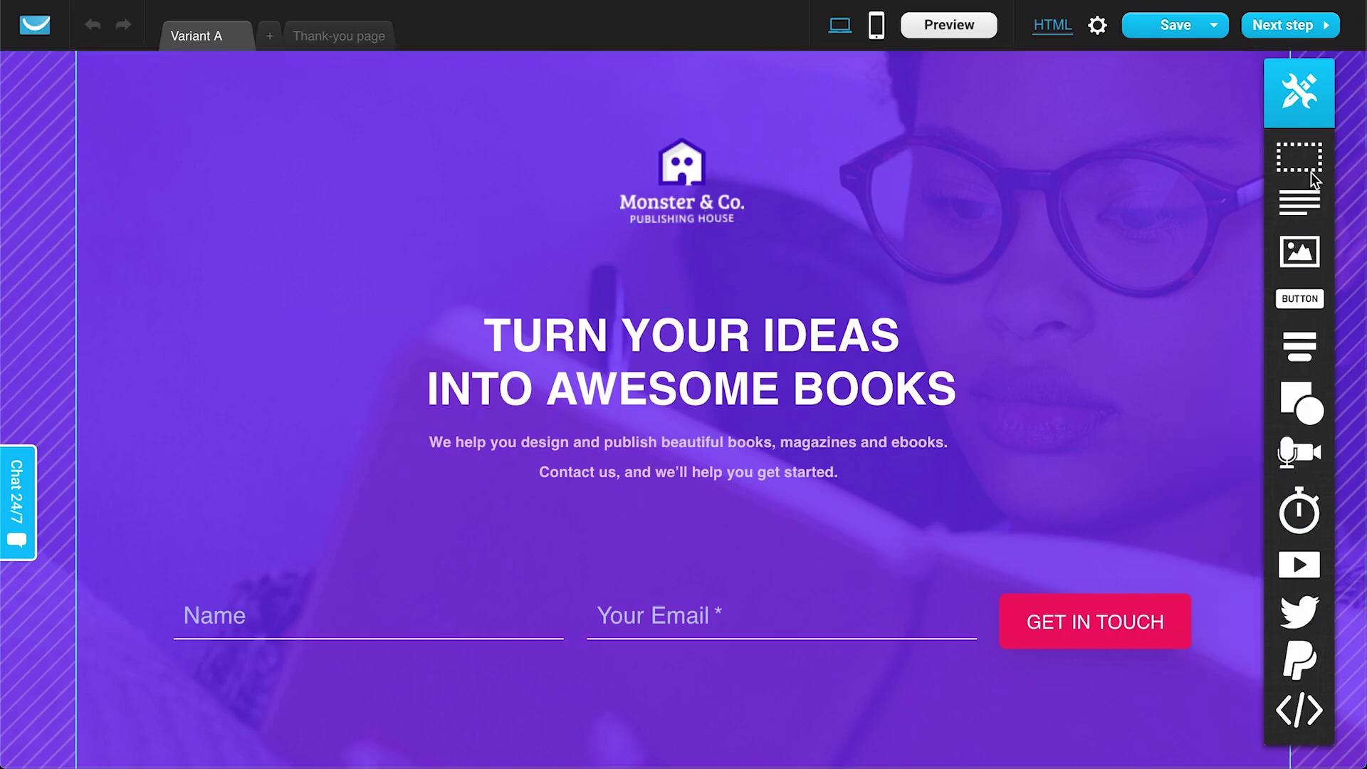
Step: Inspect the editable headline, intro text and sign-up webform of the landing page, plus the sections below them
{"action": "scroll", "coordinate": [1220, 219], "scroll_direction": "down", "scroll_amount": 3}
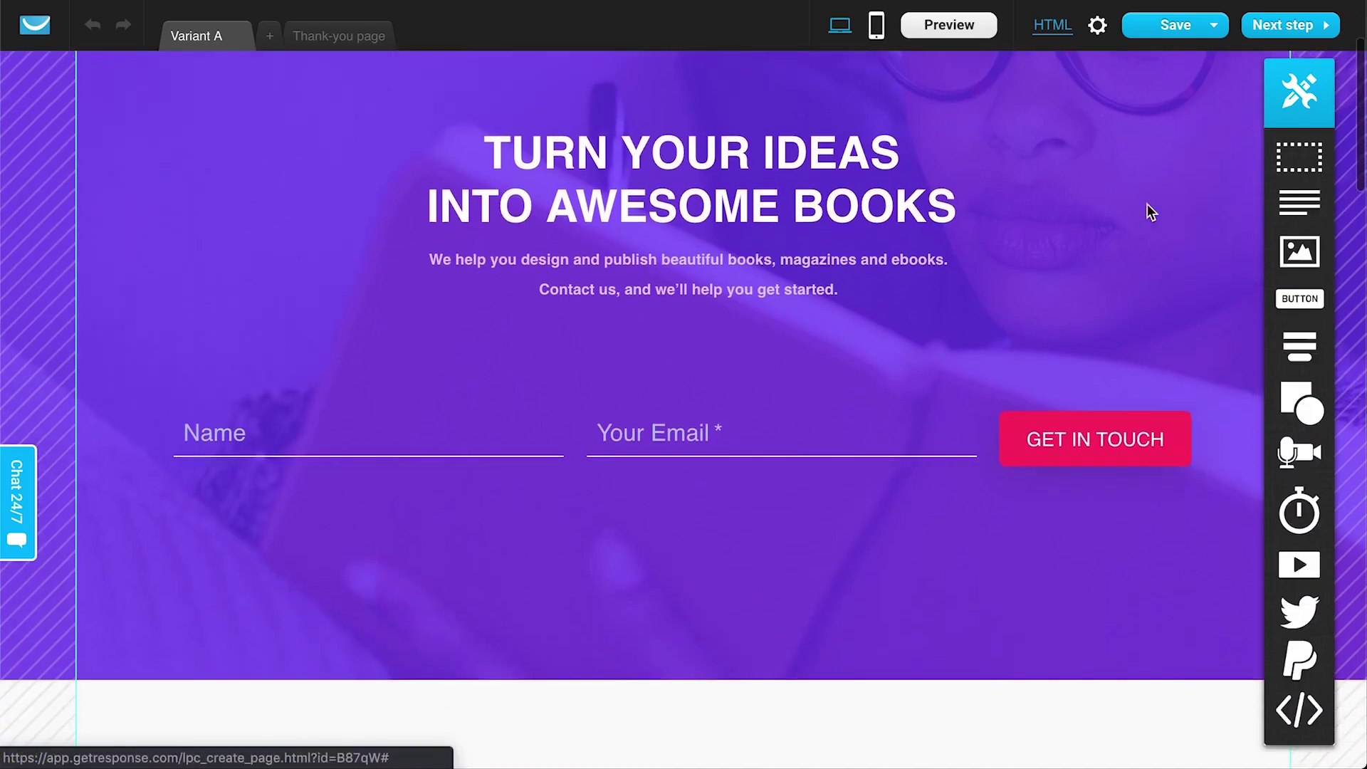
{"action": "left_click", "coordinate": [842, 153]}
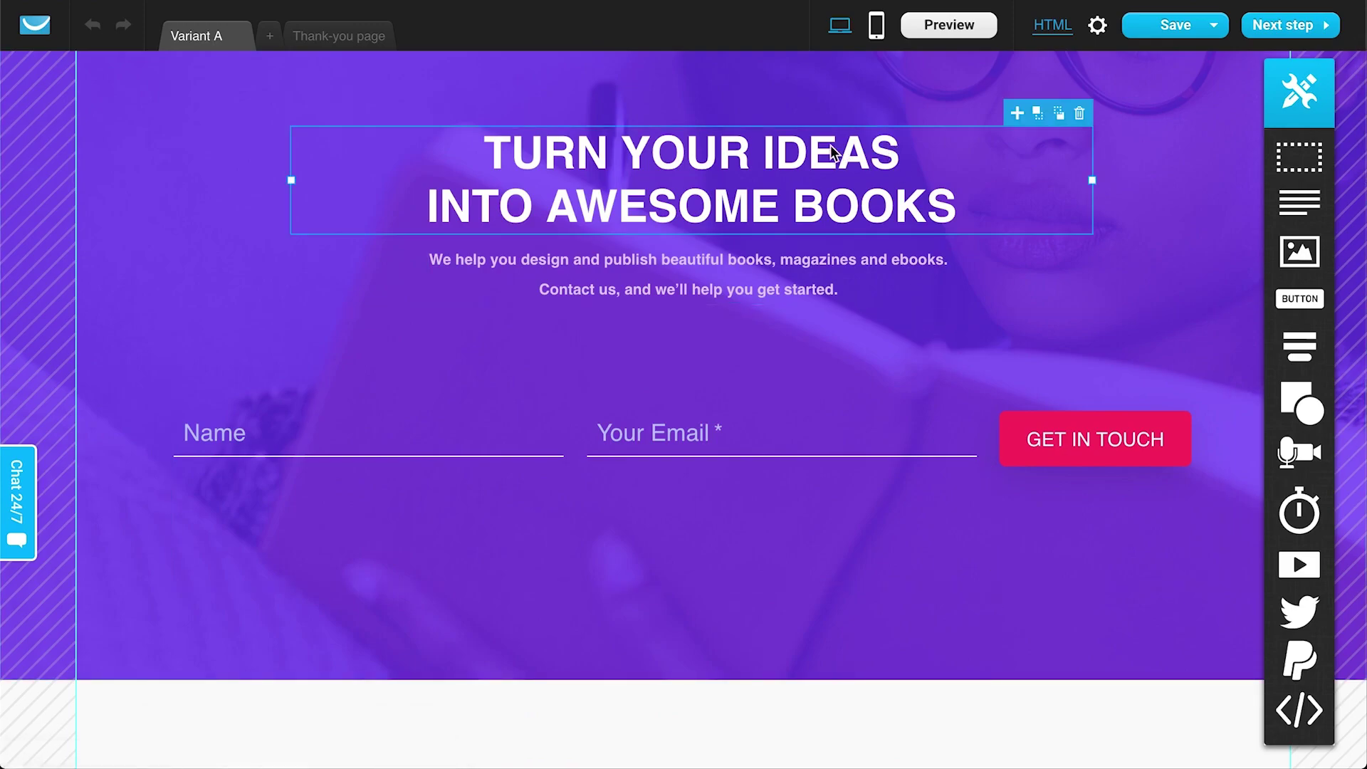
{"action": "left_click", "coordinate": [756, 266]}
{"action": "double_click", "coordinate": [756, 266]}
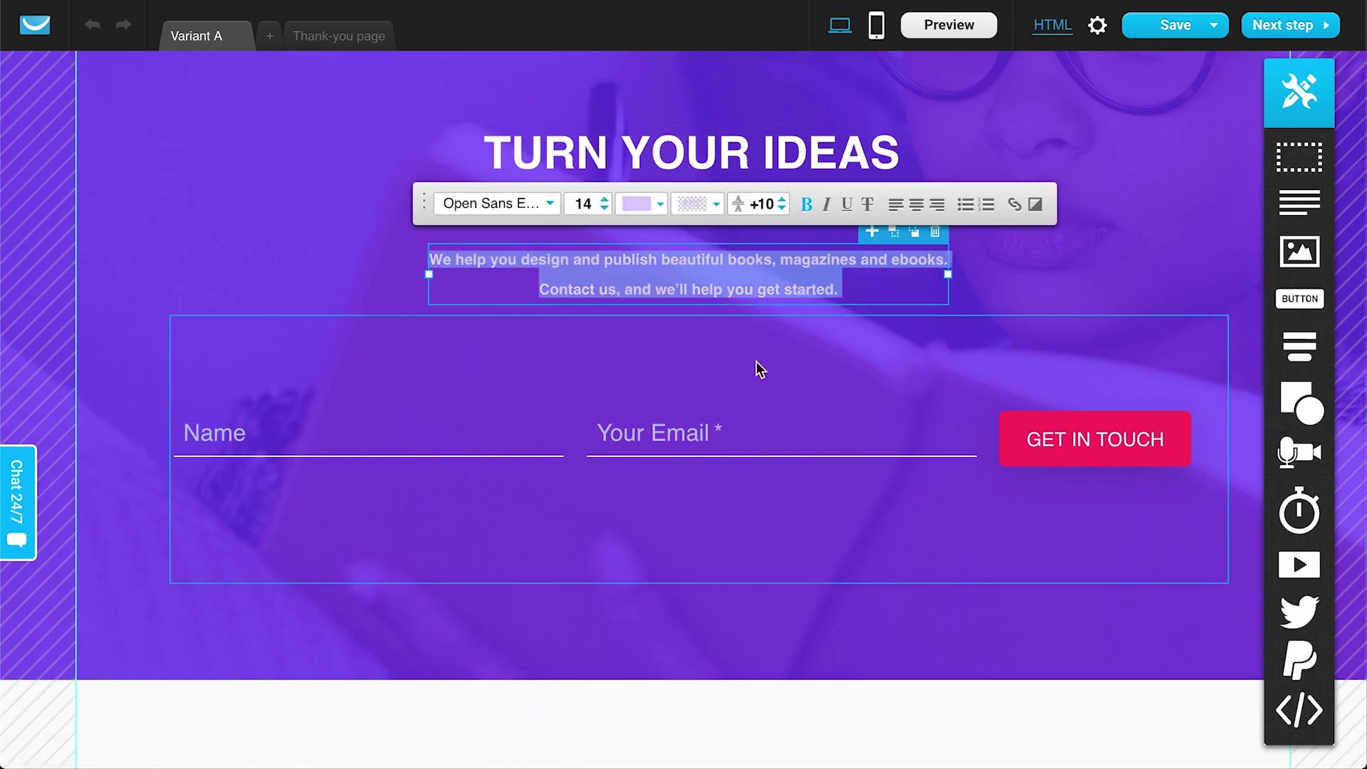
{"action": "left_click", "coordinate": [812, 402]}
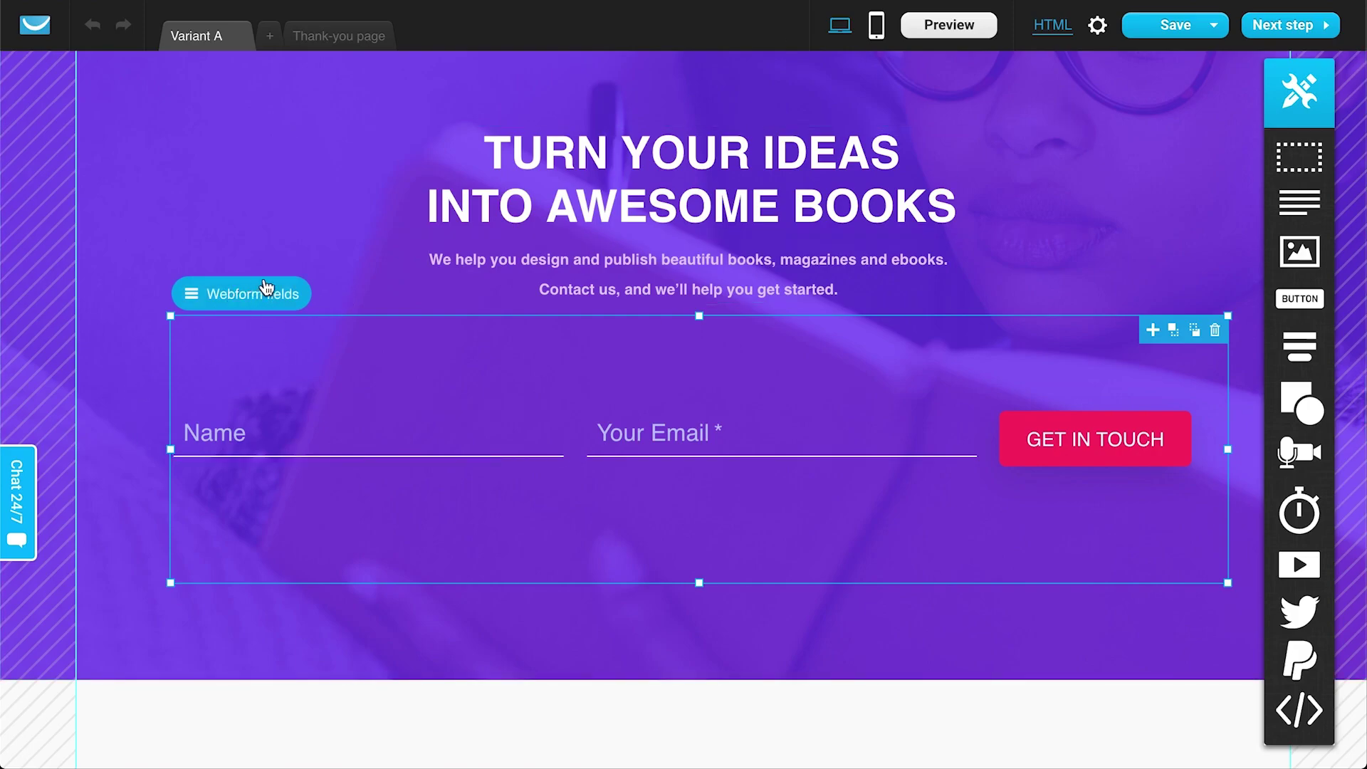
{"action": "scroll", "coordinate": [530, 555], "scroll_direction": "down", "scroll_amount": 20}
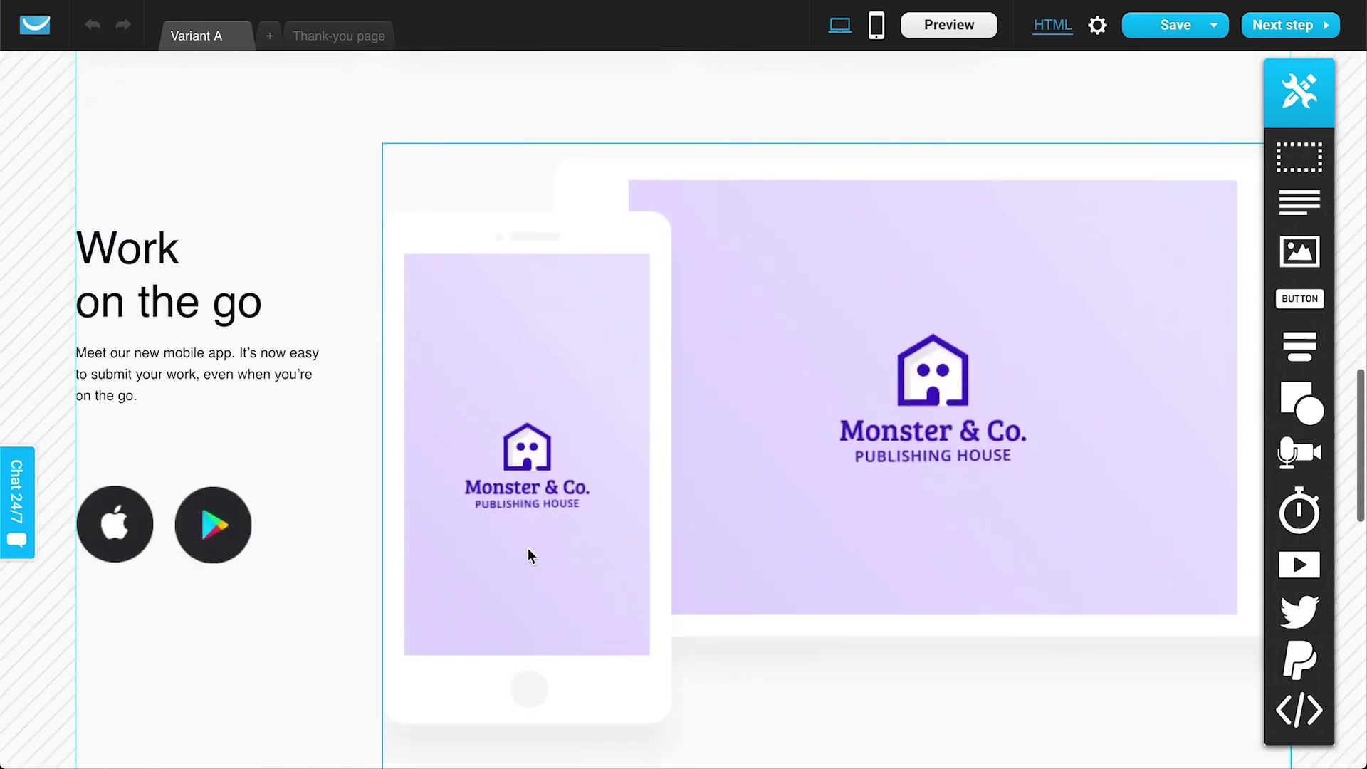
Step: Review the design of the landing page's thank-you page from its logo to its footer
{"action": "left_click", "coordinate": [370, 43]}
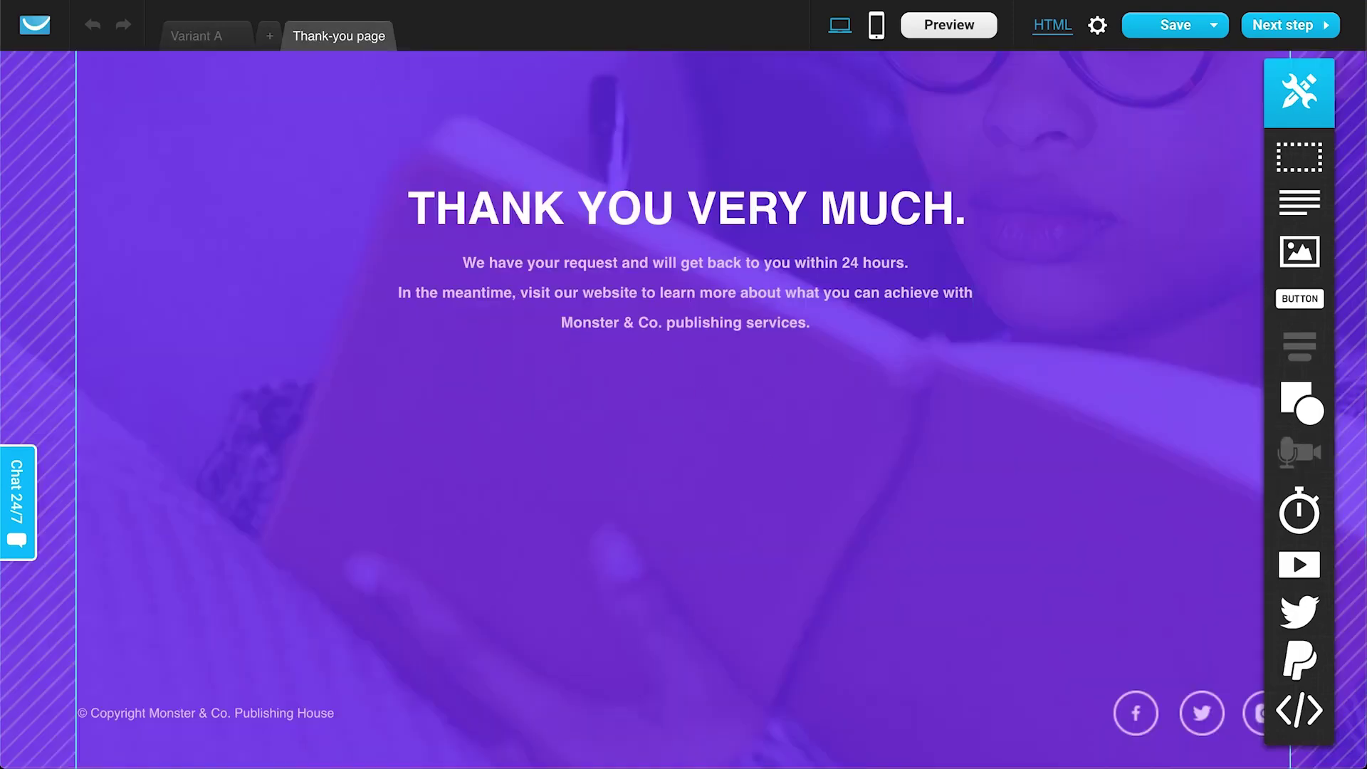
{"action": "scroll", "coordinate": [823, 186], "scroll_direction": "up", "scroll_amount": 3}
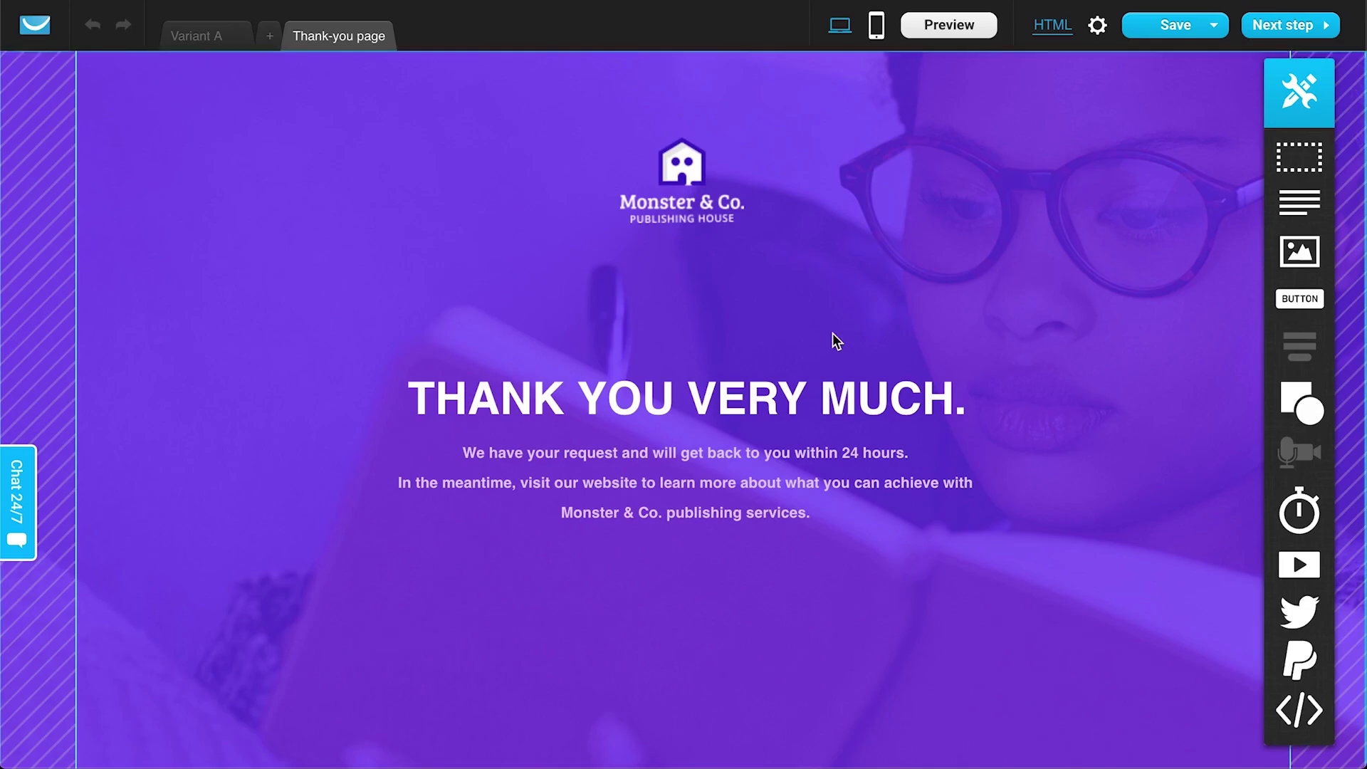
{"action": "scroll", "coordinate": [833, 338], "scroll_direction": "down", "scroll_amount": 3}
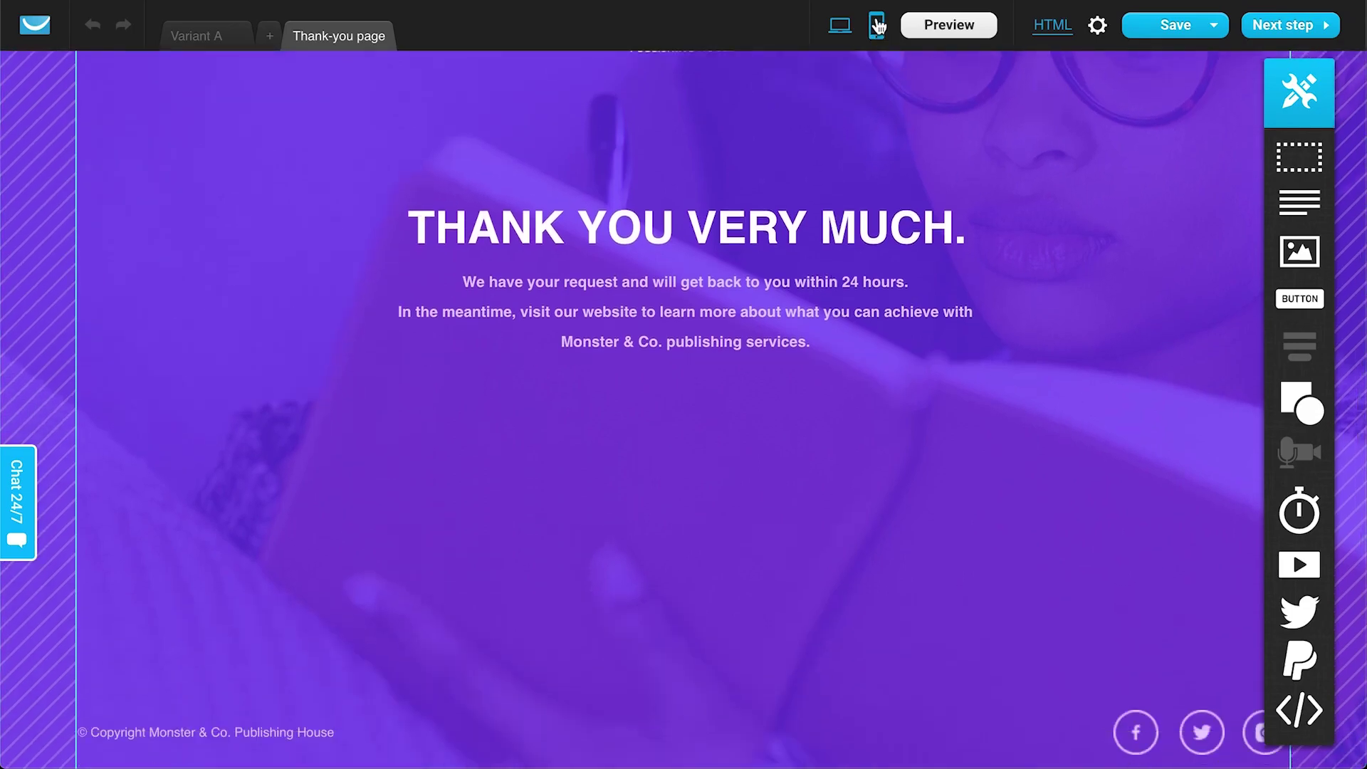
{"action": "scroll", "coordinate": [863, 155], "scroll_direction": "up", "scroll_amount": 3}
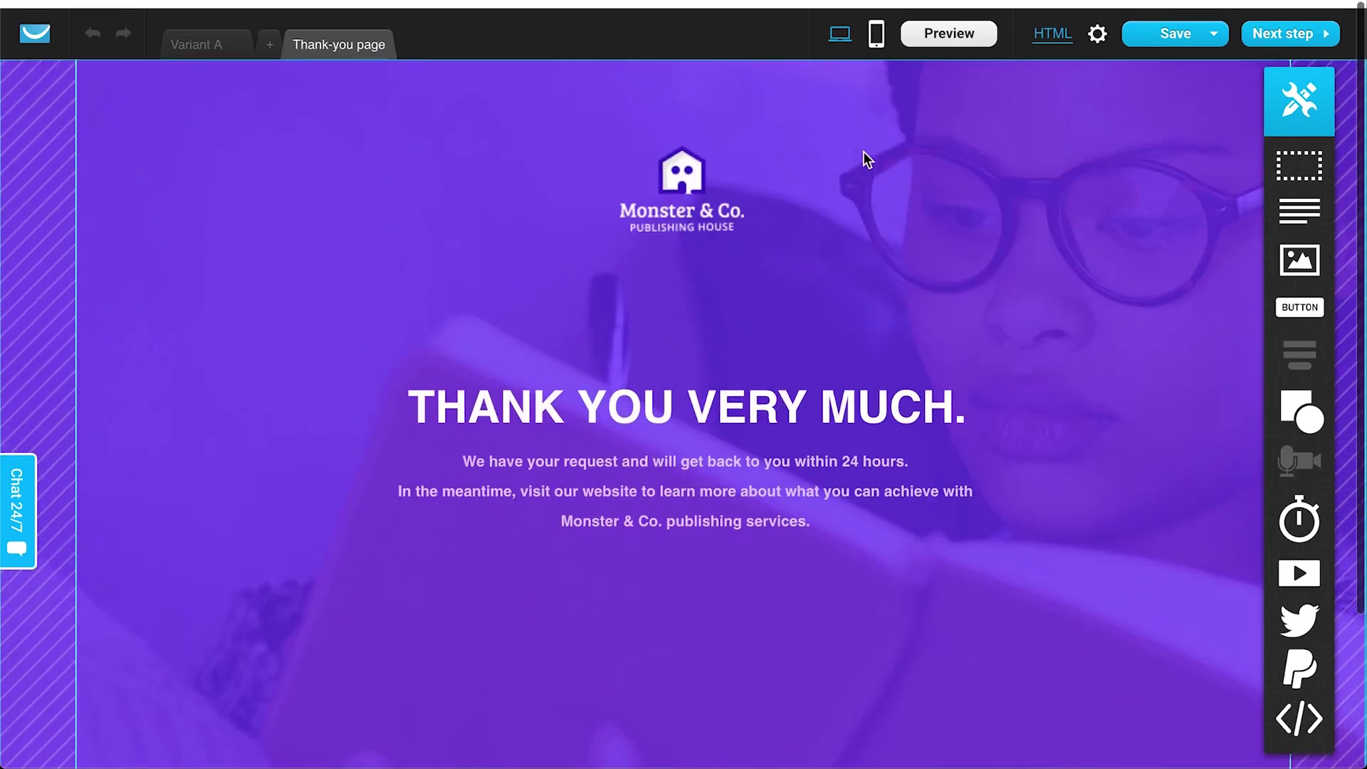
Step: Go back to Variant A and review its layout through the testimonials to the closing sign-up form
{"action": "left_click", "coordinate": [196, 36]}
{"action": "scroll", "coordinate": [835, 347], "scroll_direction": "down", "scroll_amount": 15}
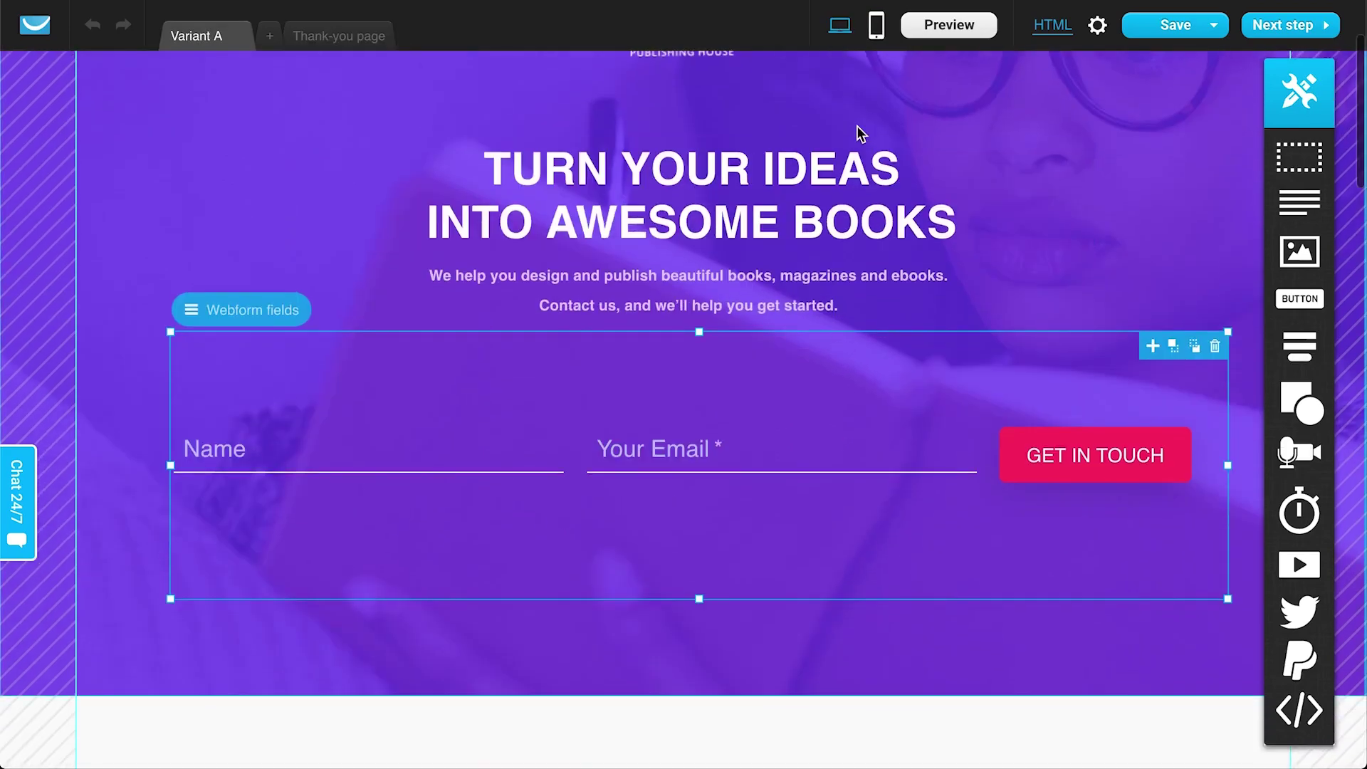
{"action": "scroll", "coordinate": [1104, 631], "scroll_direction": "down", "scroll_amount": 15}
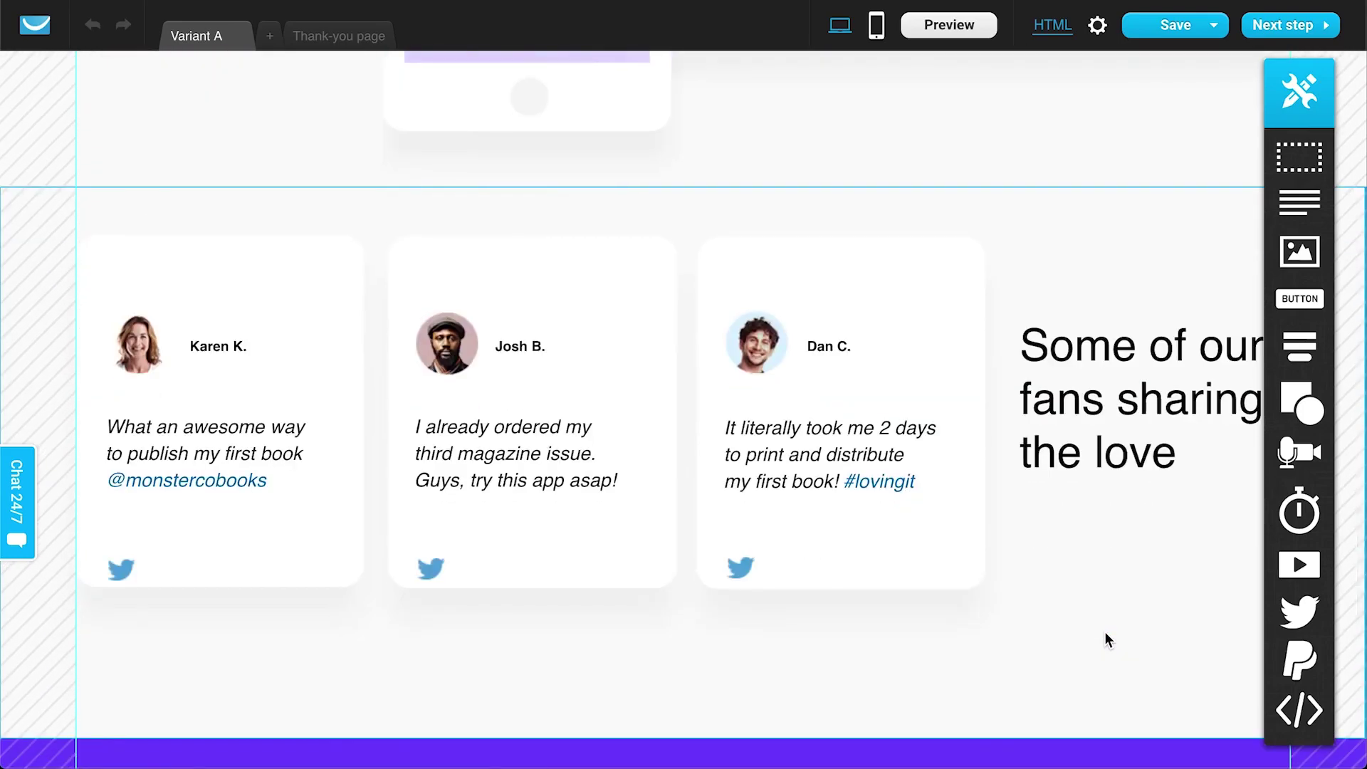
{"action": "scroll", "coordinate": [1104, 630], "scroll_direction": "down", "scroll_amount": 10}
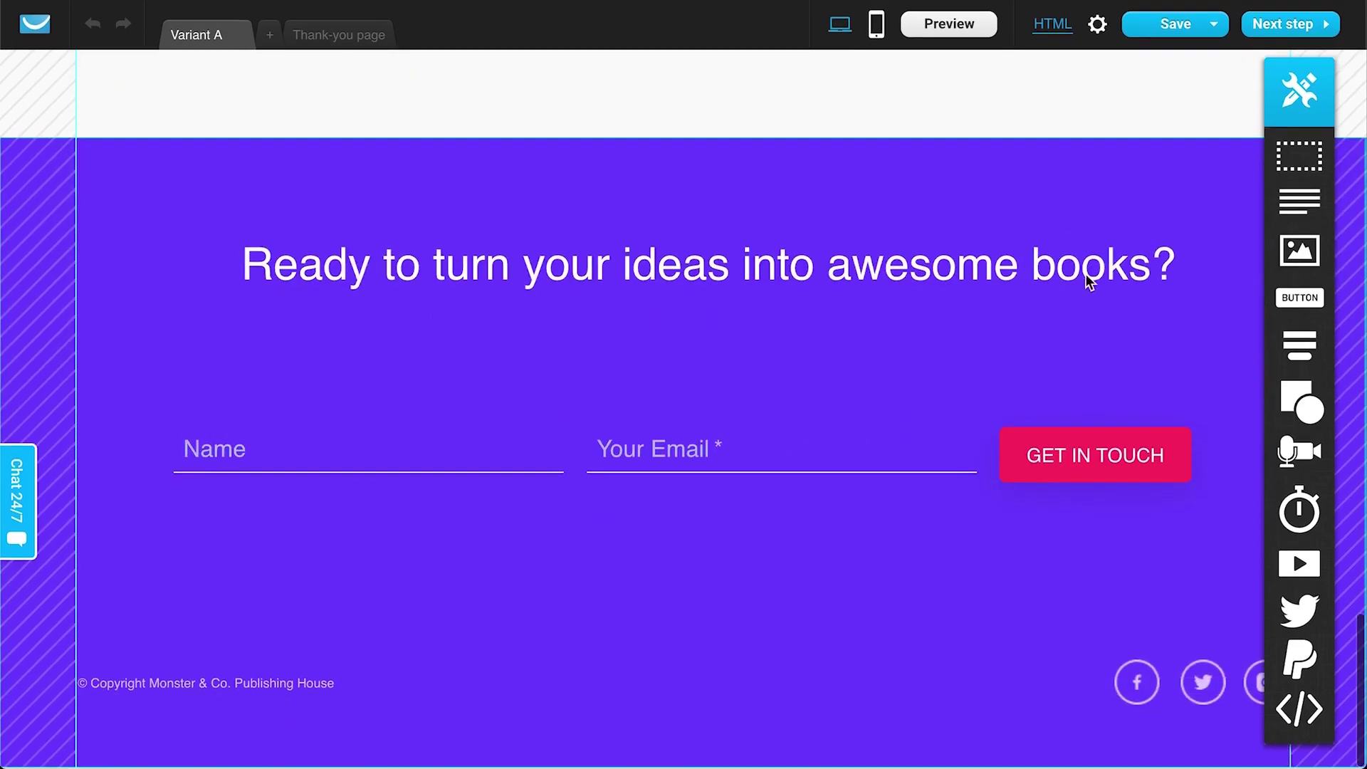
{"action": "scroll", "coordinate": [1123, 402], "scroll_direction": "up", "scroll_amount": 1}
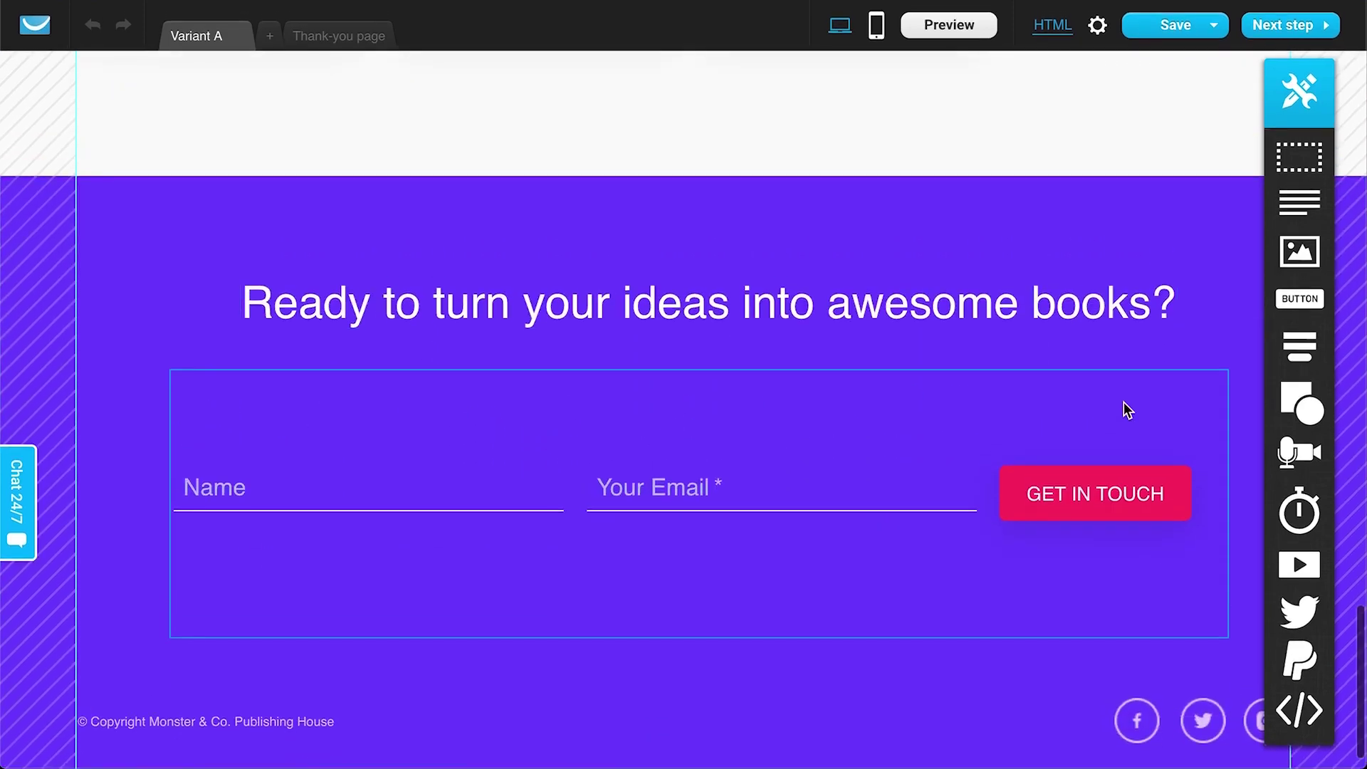
{"action": "left_click", "coordinate": [1312, 27]}
{"action": "left_click", "coordinate": [684, 508]}
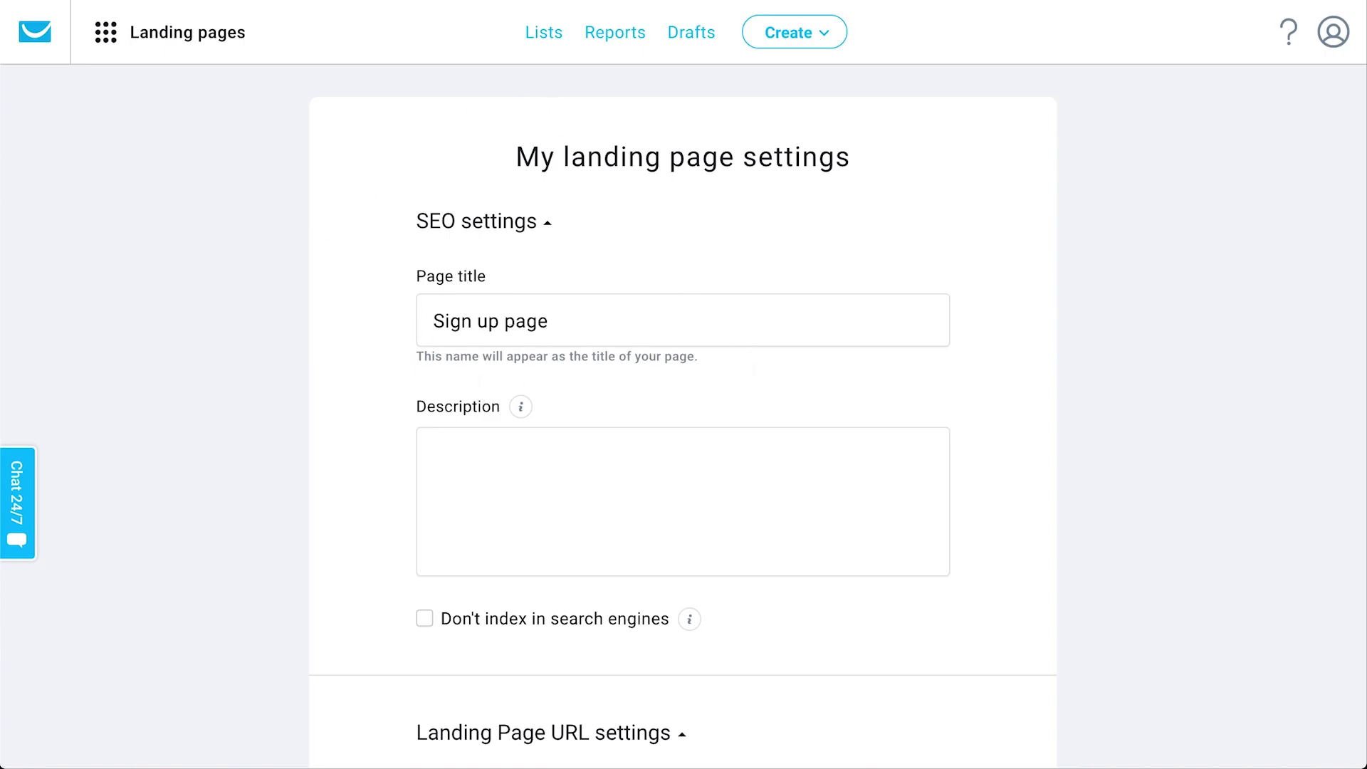
{"action": "scroll", "coordinate": [951, 356], "scroll_direction": "down", "scroll_amount": 6}
{"action": "scroll", "coordinate": [570, 314], "scroll_direction": "down", "scroll_amount": 3}
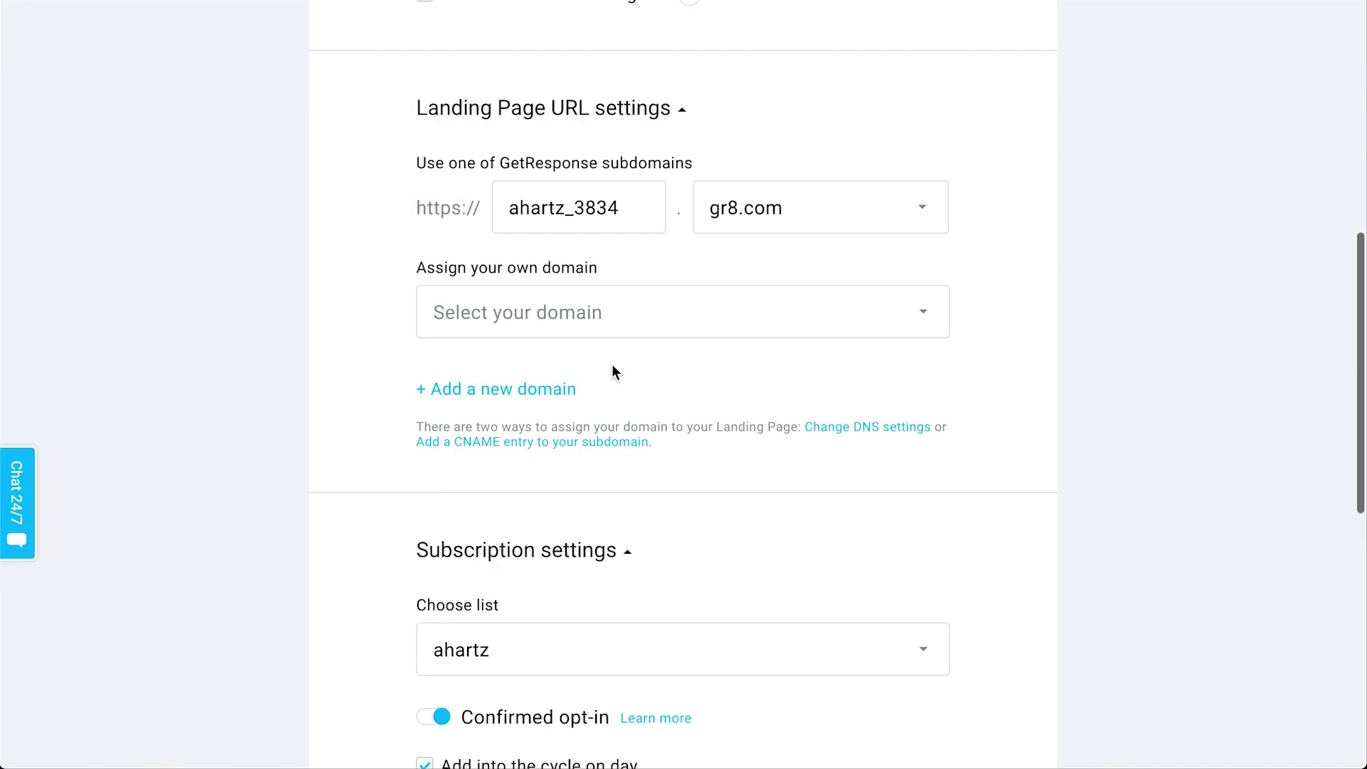
{"action": "left_click", "coordinate": [621, 325]}
{"action": "left_click", "coordinate": [548, 412]}
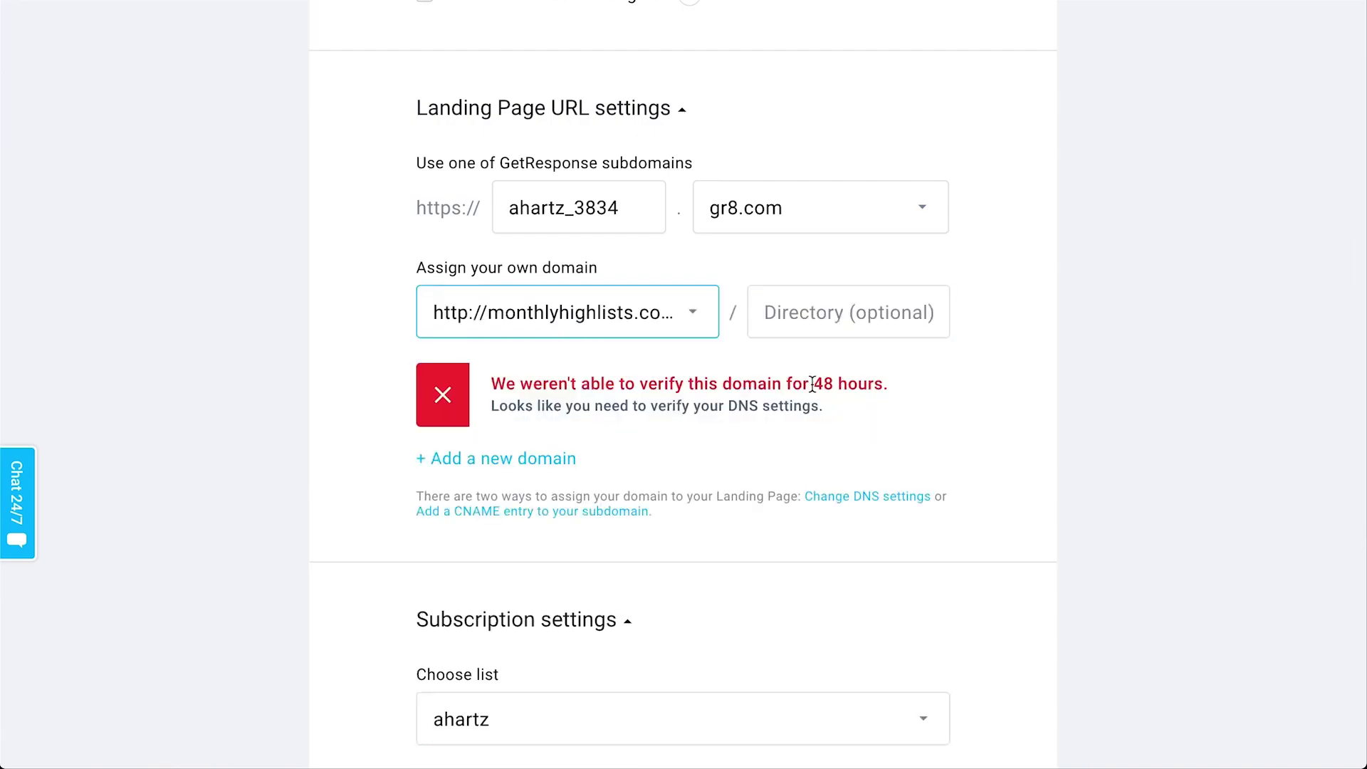
Step: Check the available custom domains, the optional directory field and the GetResponse subdomain endings in the URL settings
{"action": "left_click", "coordinate": [496, 319]}
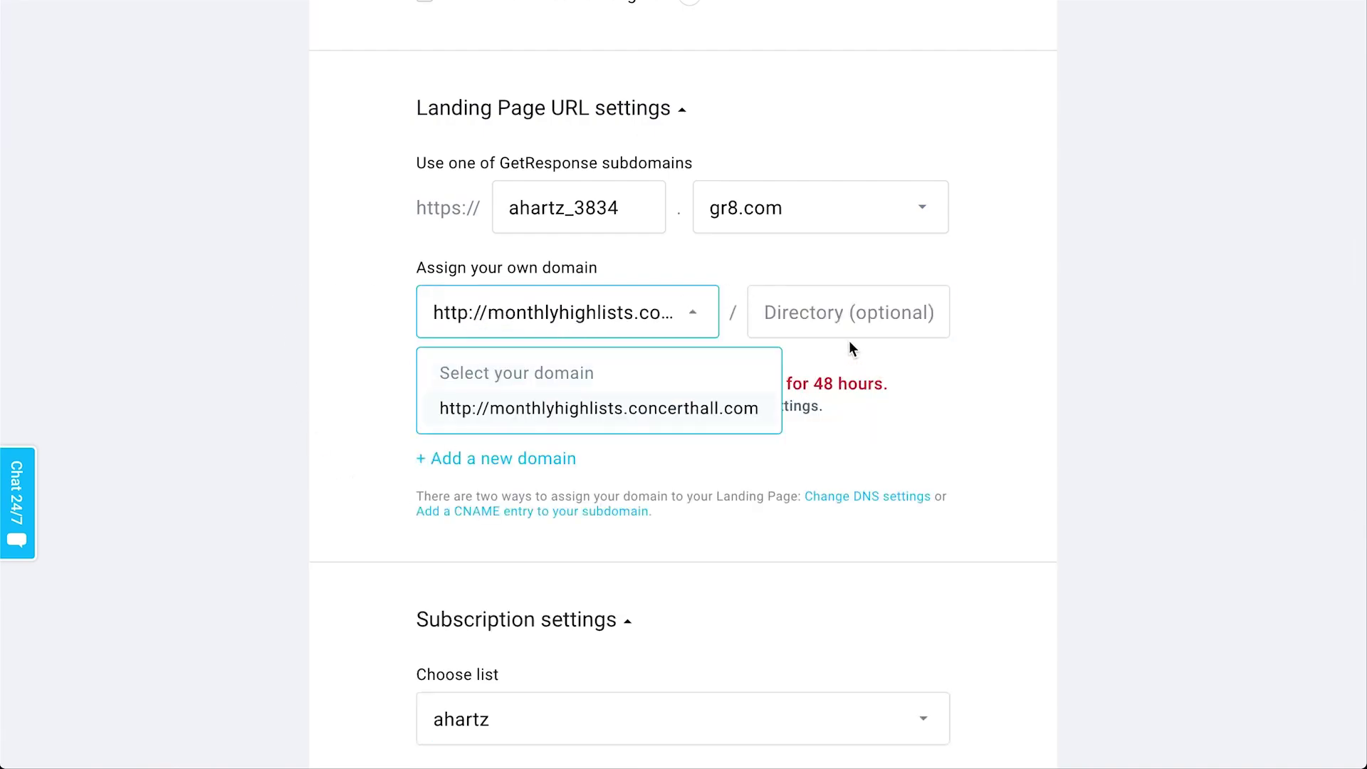
{"action": "left_click", "coordinate": [851, 314]}
{"action": "scroll", "coordinate": [848, 320], "scroll_direction": "up", "scroll_amount": 2}
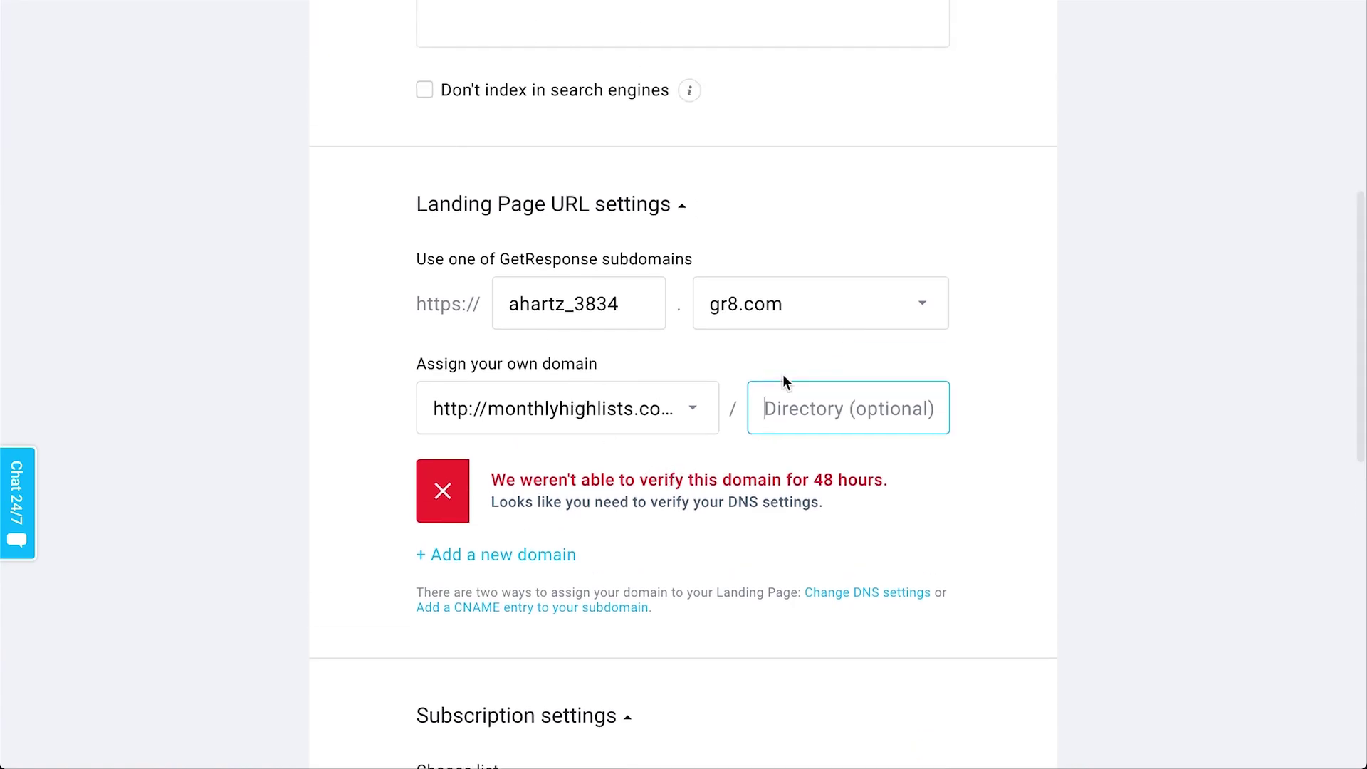
{"action": "left_click", "coordinate": [456, 479]}
{"action": "scroll", "coordinate": [605, 342], "scroll_direction": "up", "scroll_amount": 1}
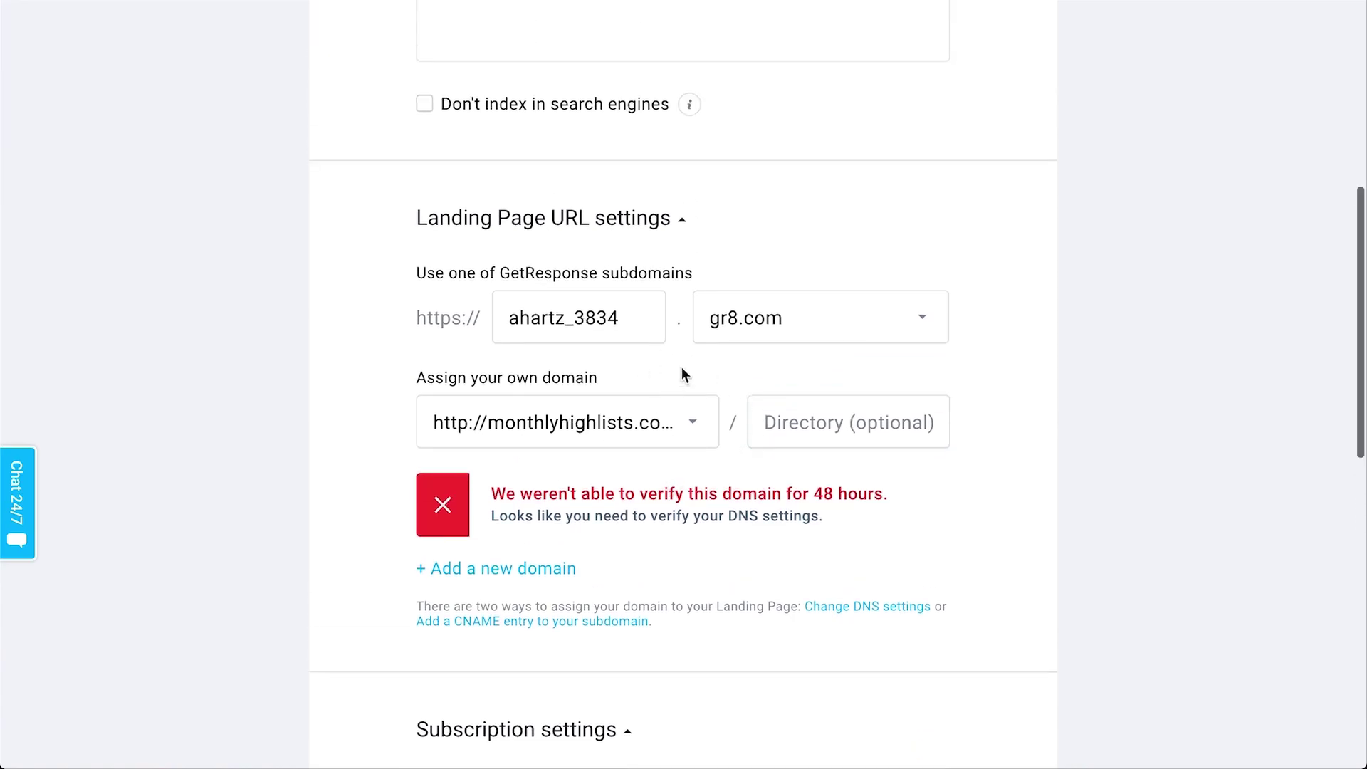
{"action": "left_click", "coordinate": [741, 327]}
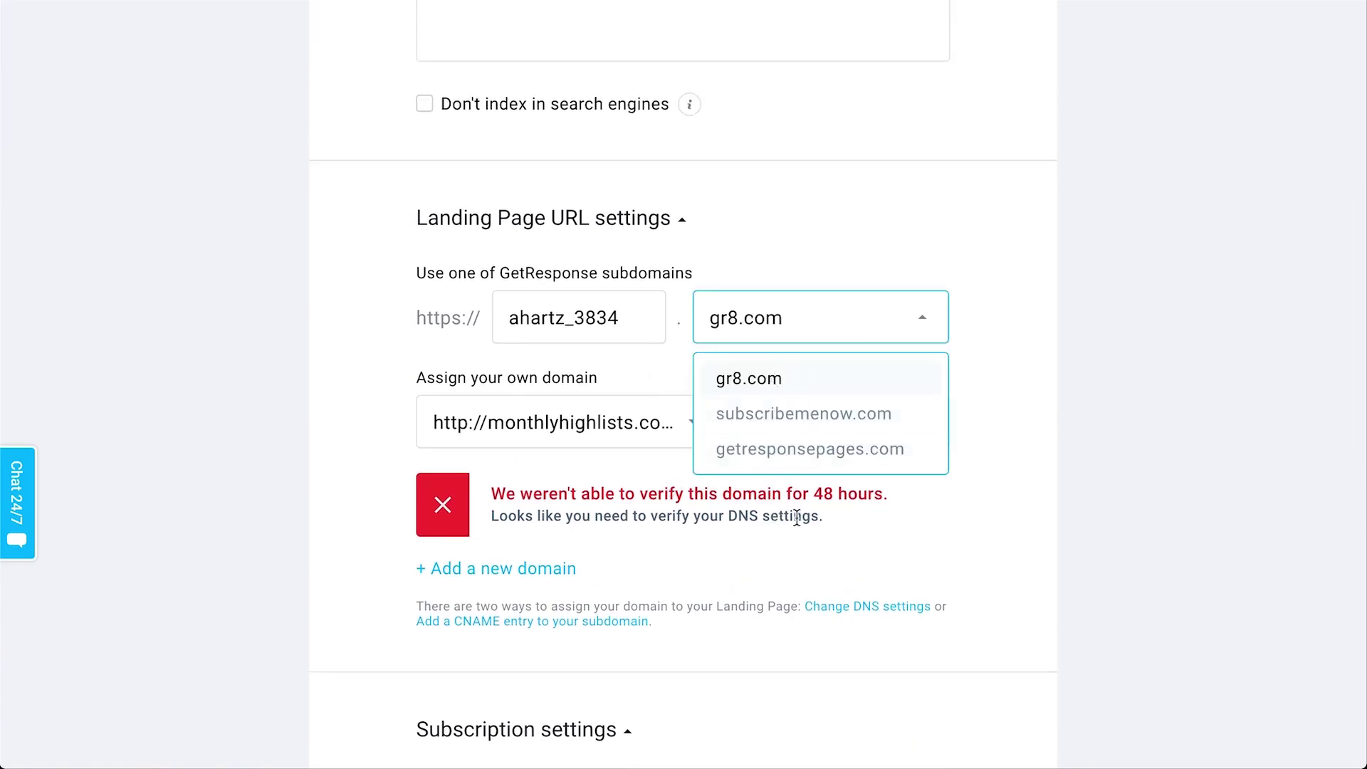
Step: Replace the landing page's GetResponse subdomain name with "freeebooksignups", keeping the gr8.com ending
{"action": "left_click", "coordinate": [523, 317]}
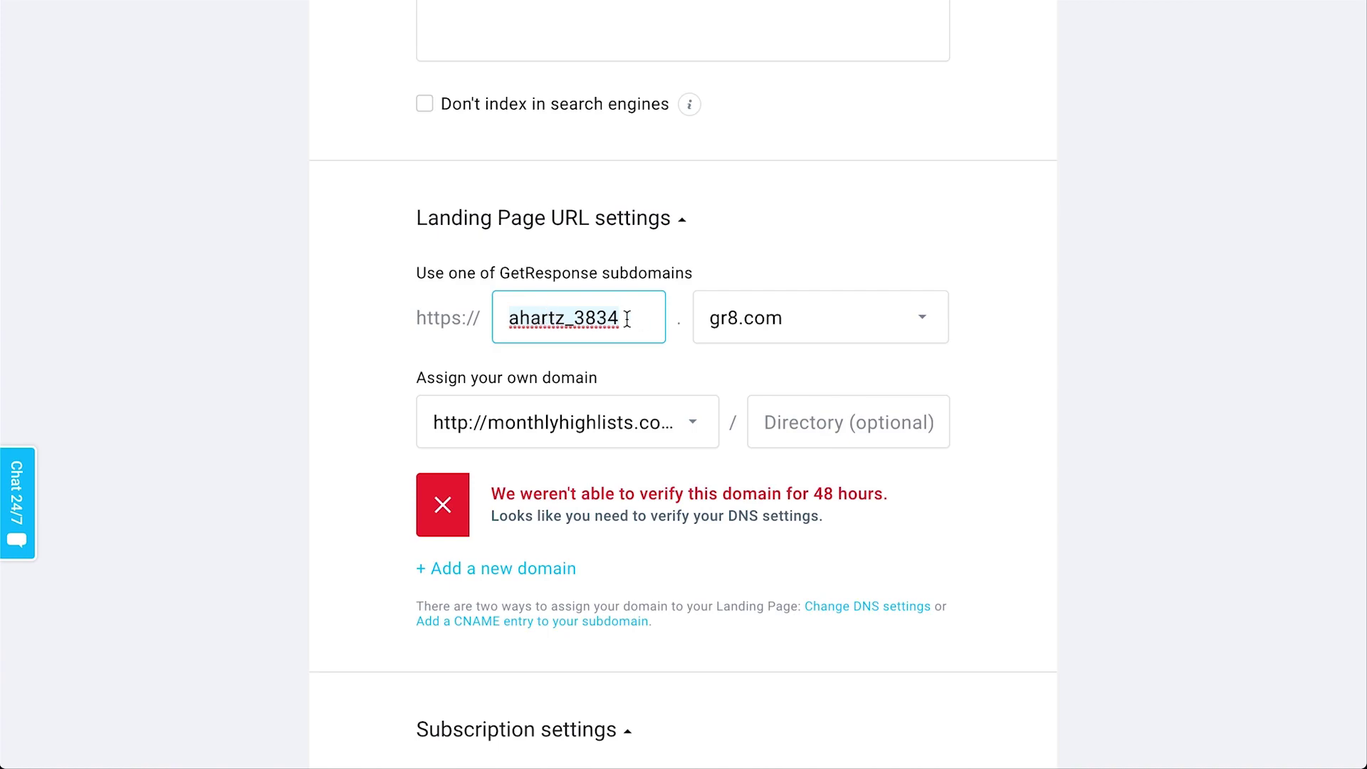
{"action": "type", "text": "fre"}
{"action": "type", "text": "eebooksignups"}
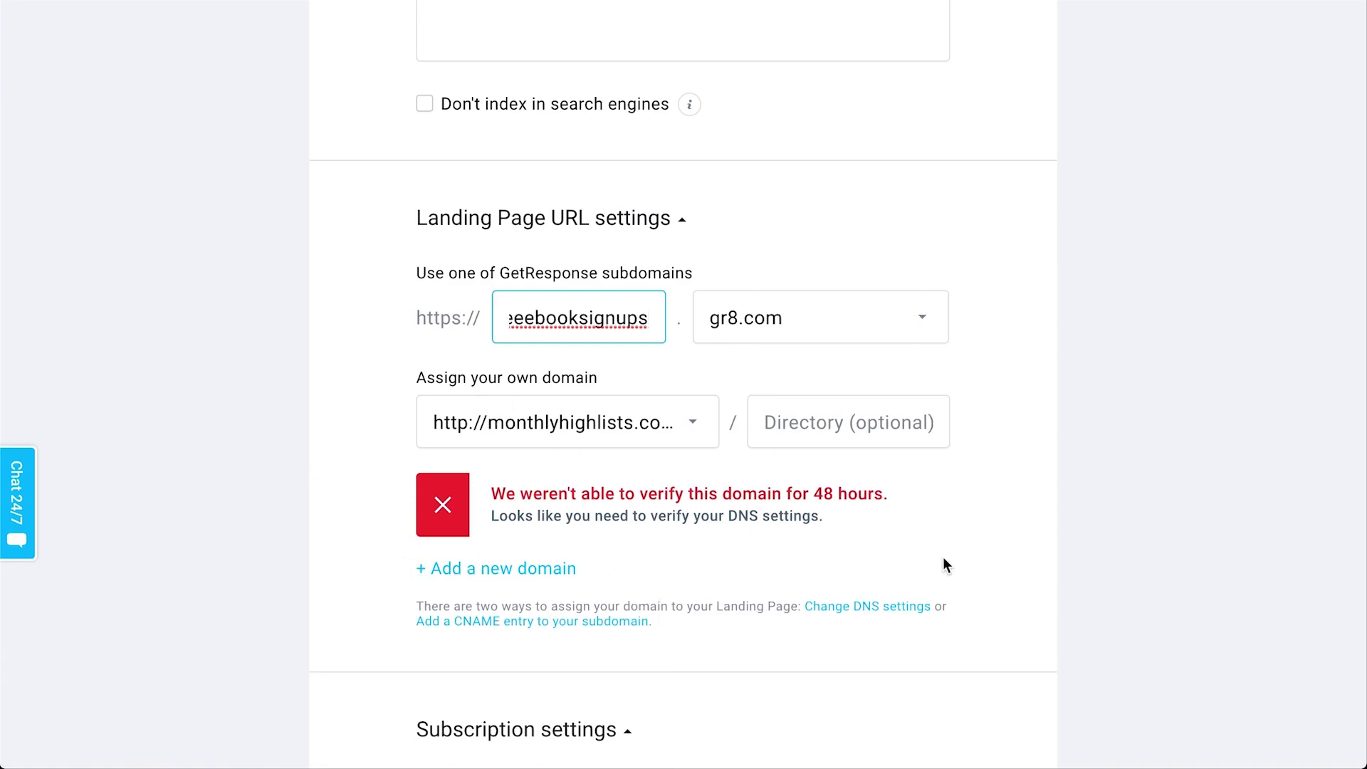
{"action": "scroll", "coordinate": [732, 582], "scroll_direction": "up", "scroll_amount": 8}
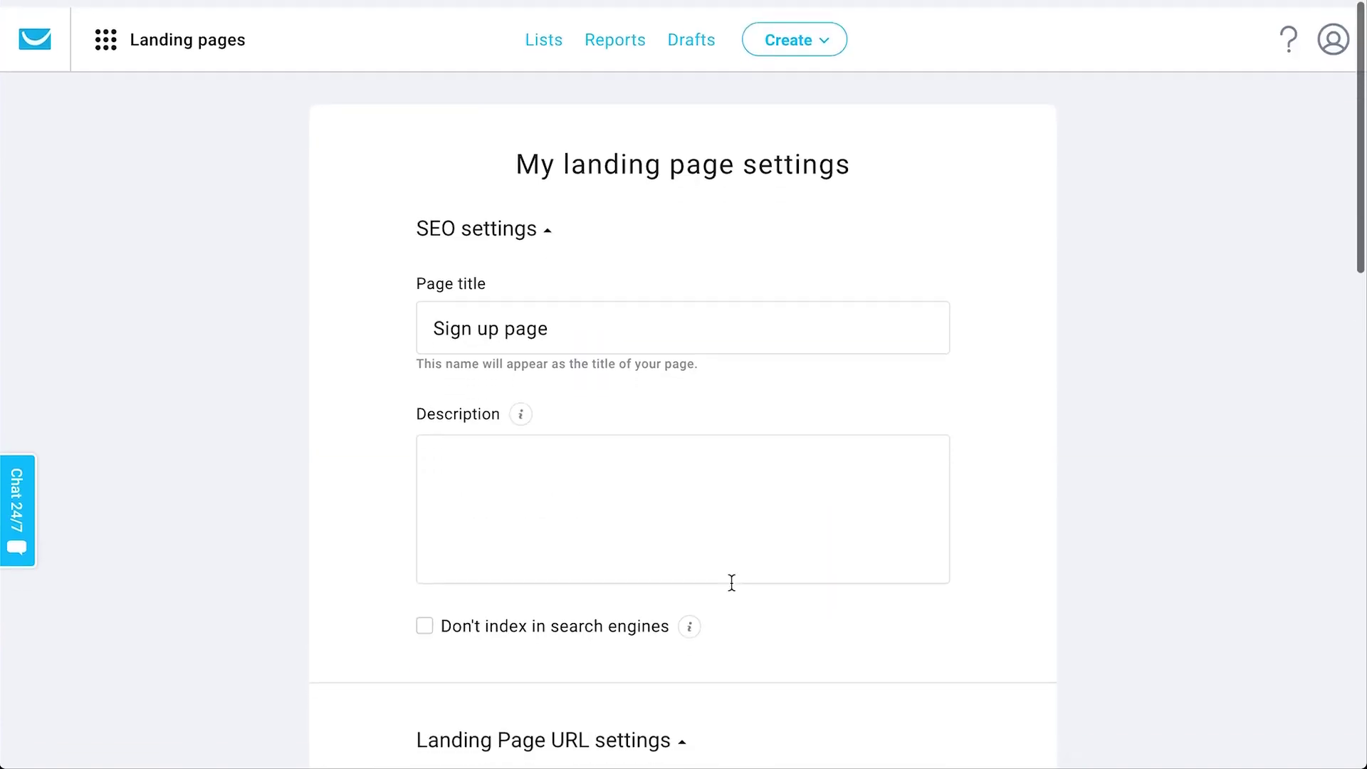
Step: Open Forms and surveys and look through the existing signup forms
{"action": "left_click", "coordinate": [191, 57]}
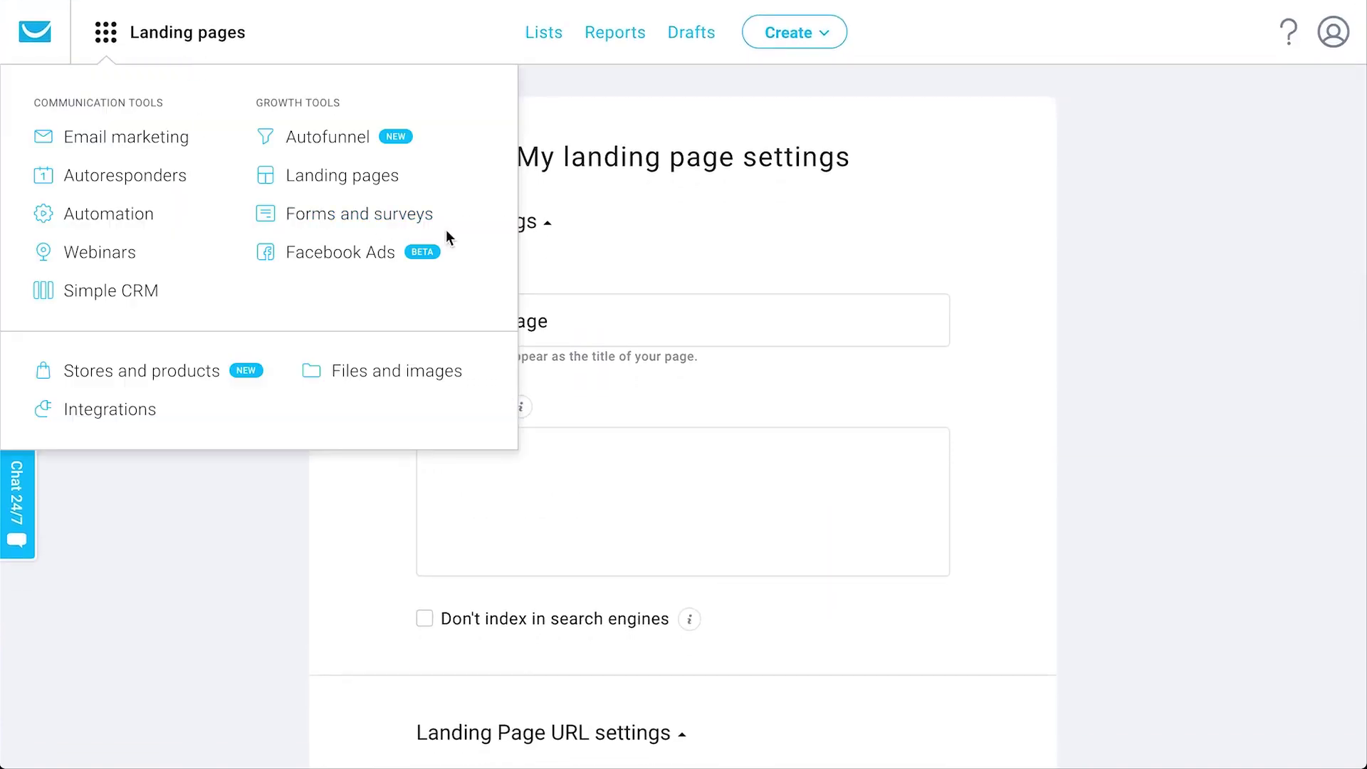
{"action": "left_click", "coordinate": [387, 217]}
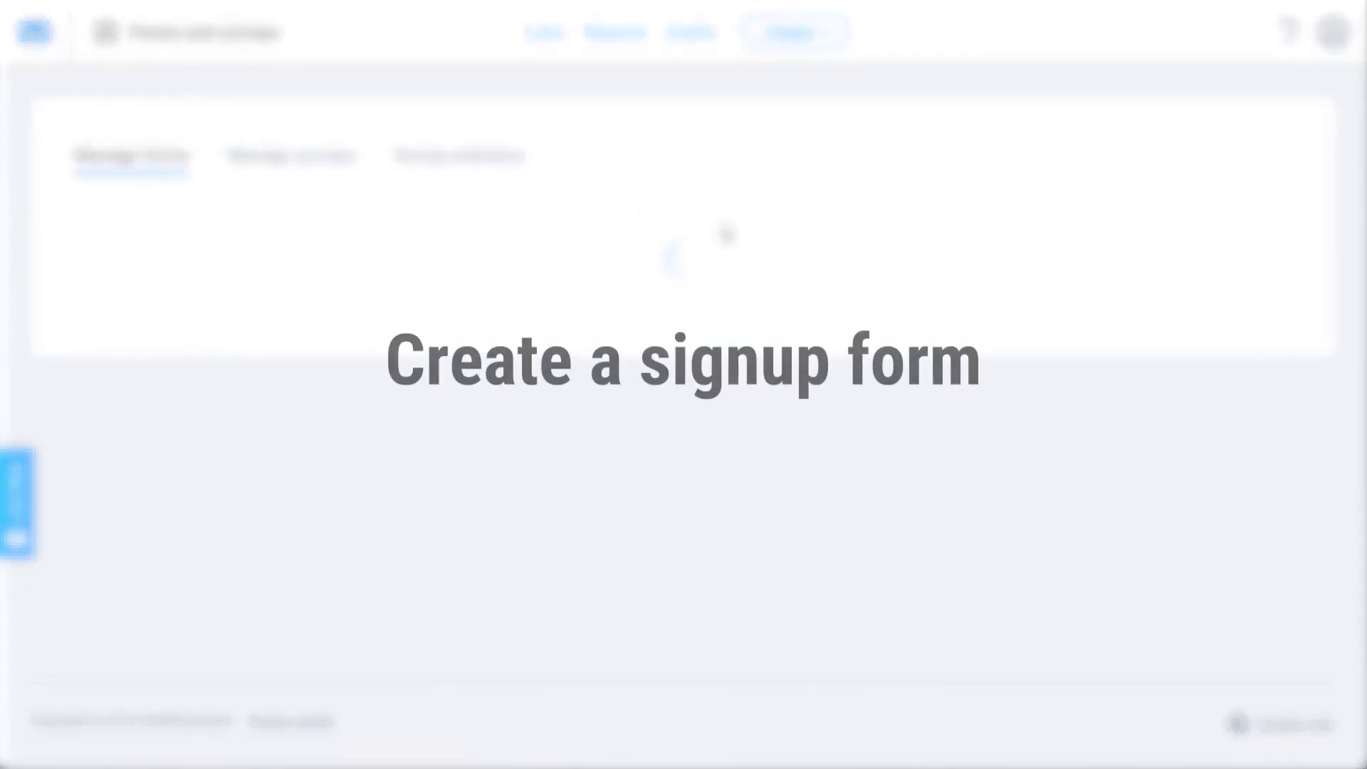
{"action": "scroll", "coordinate": [900, 448], "scroll_direction": "down", "scroll_amount": 2}
{"action": "scroll", "coordinate": [903, 449], "scroll_direction": "up", "scroll_amount": 1}
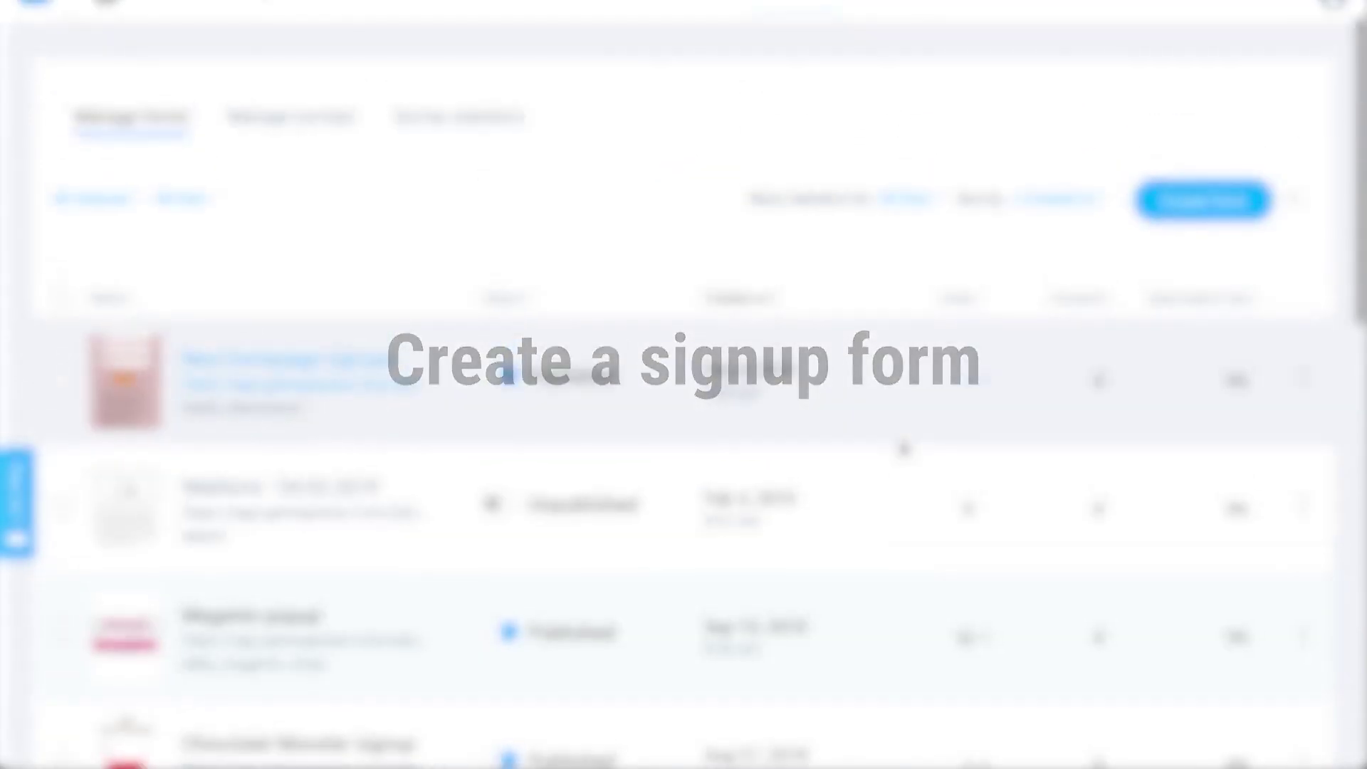
{"action": "scroll", "coordinate": [586, 363], "scroll_direction": "down", "scroll_amount": 1}
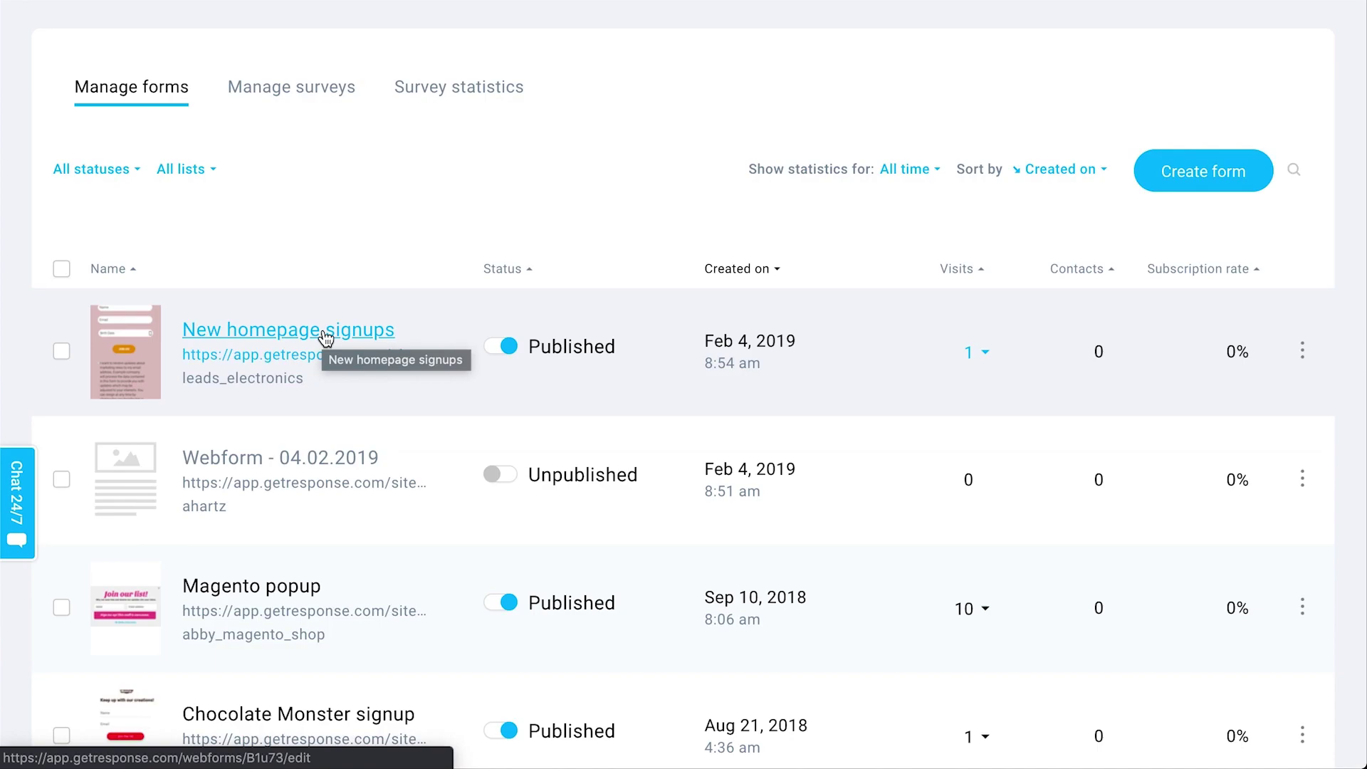
{"action": "scroll", "coordinate": [626, 291], "scroll_direction": "up", "scroll_amount": 2}
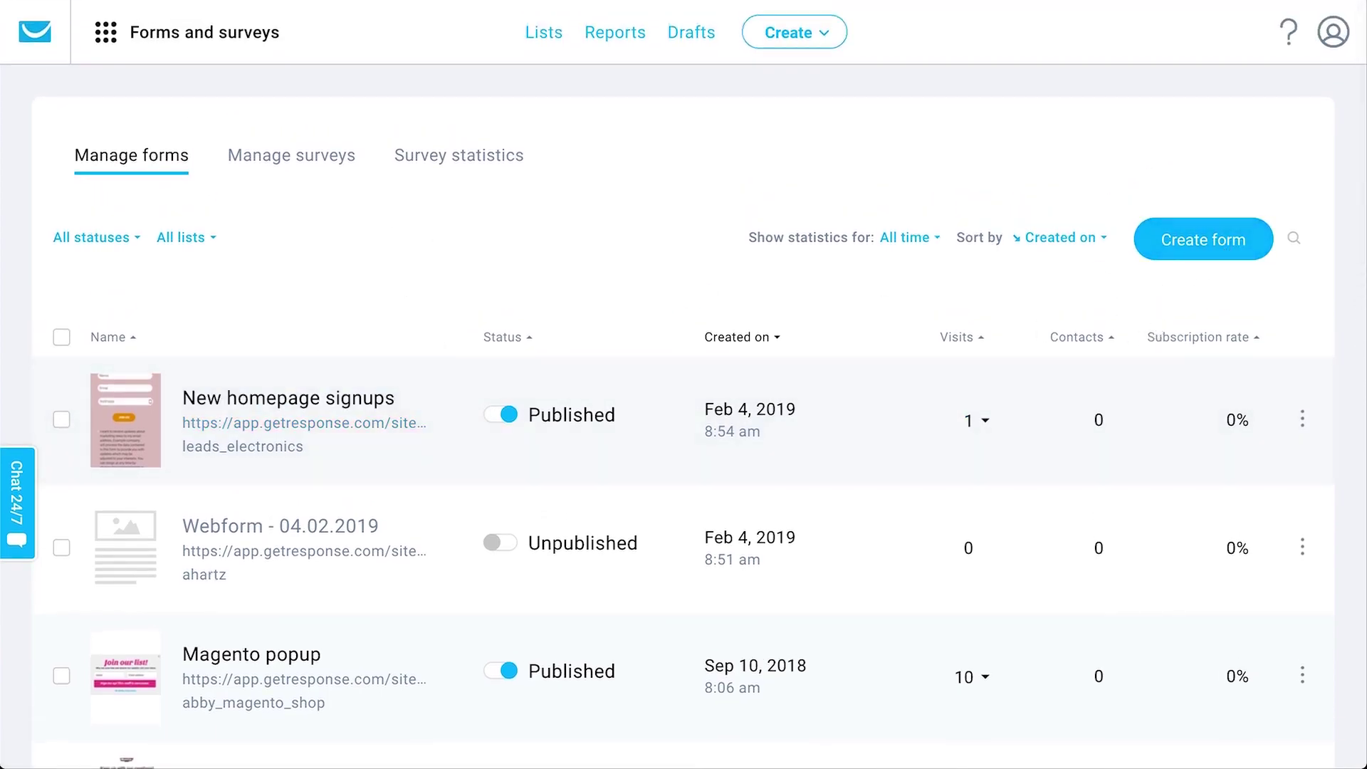
Step: Go to Automation and start creating a new workflow
{"action": "left_click", "coordinate": [173, 36]}
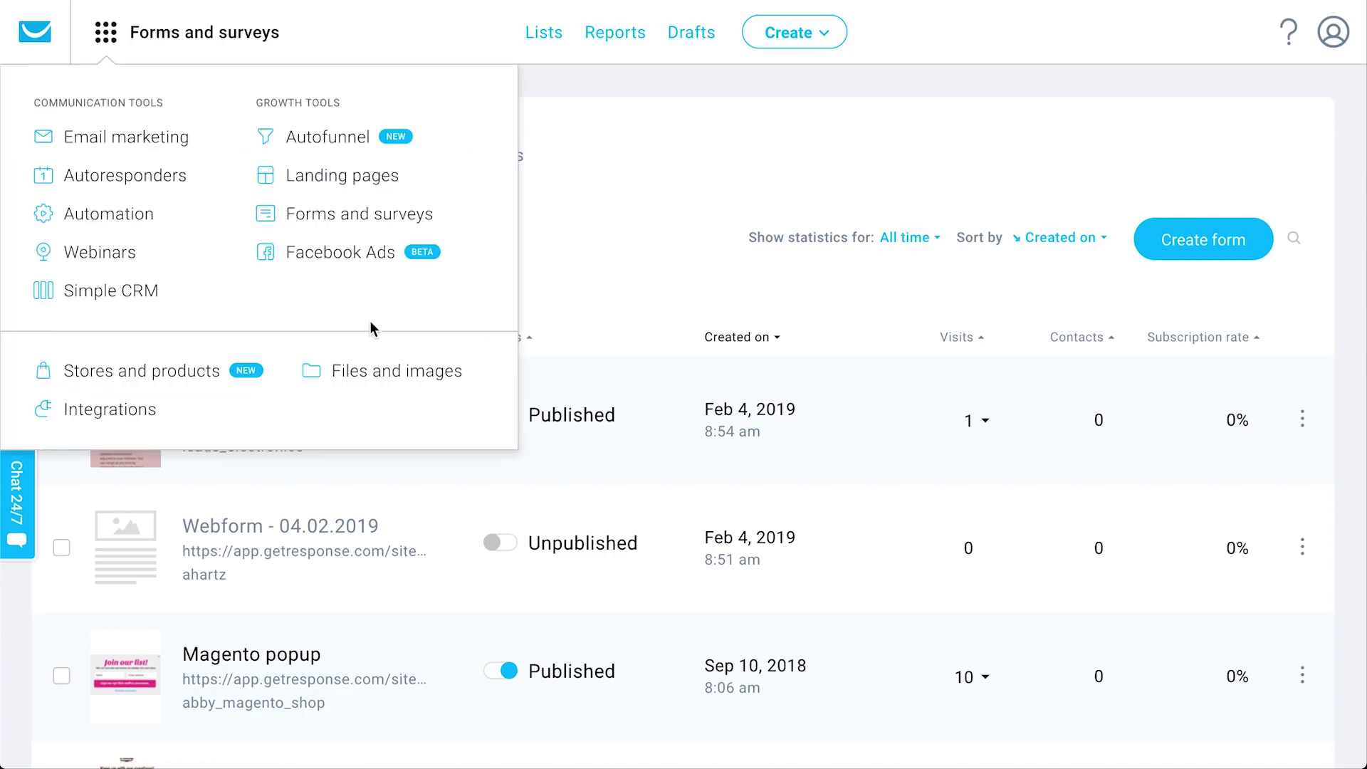
{"action": "left_click", "coordinate": [118, 231]}
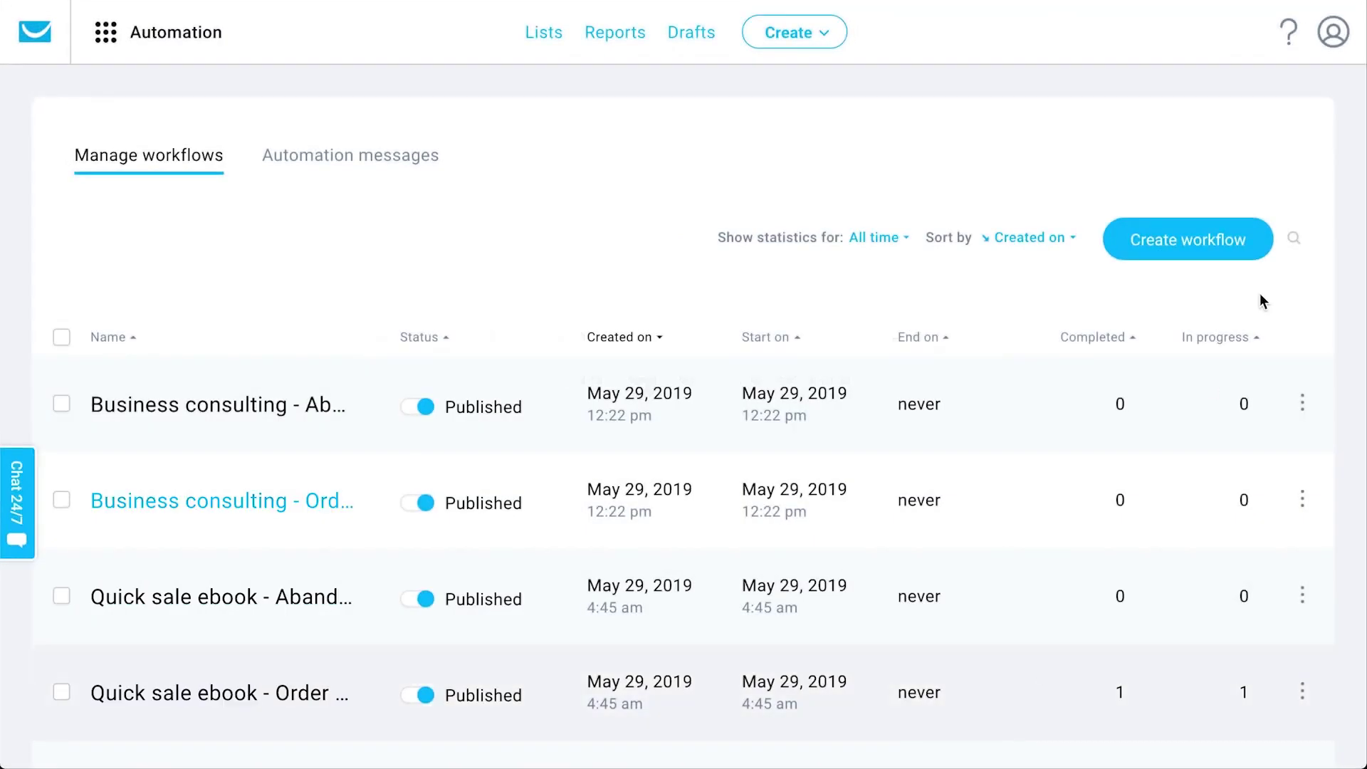
{"action": "left_click", "coordinate": [1242, 258]}
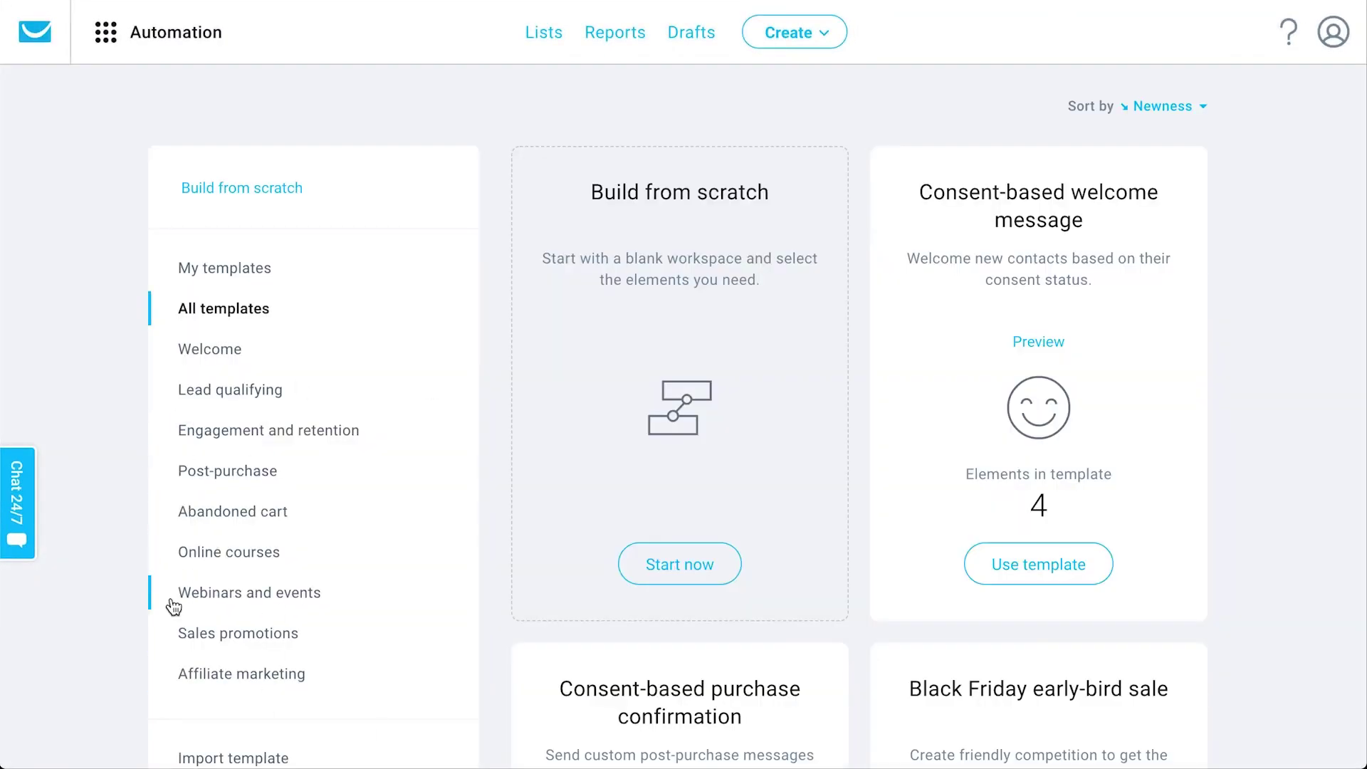
Step: Browse all the workflow templates, from welcome and Black Friday sales to CRM and affiliate marketing
{"action": "scroll", "coordinate": [172, 606], "scroll_direction": "down", "scroll_amount": 3}
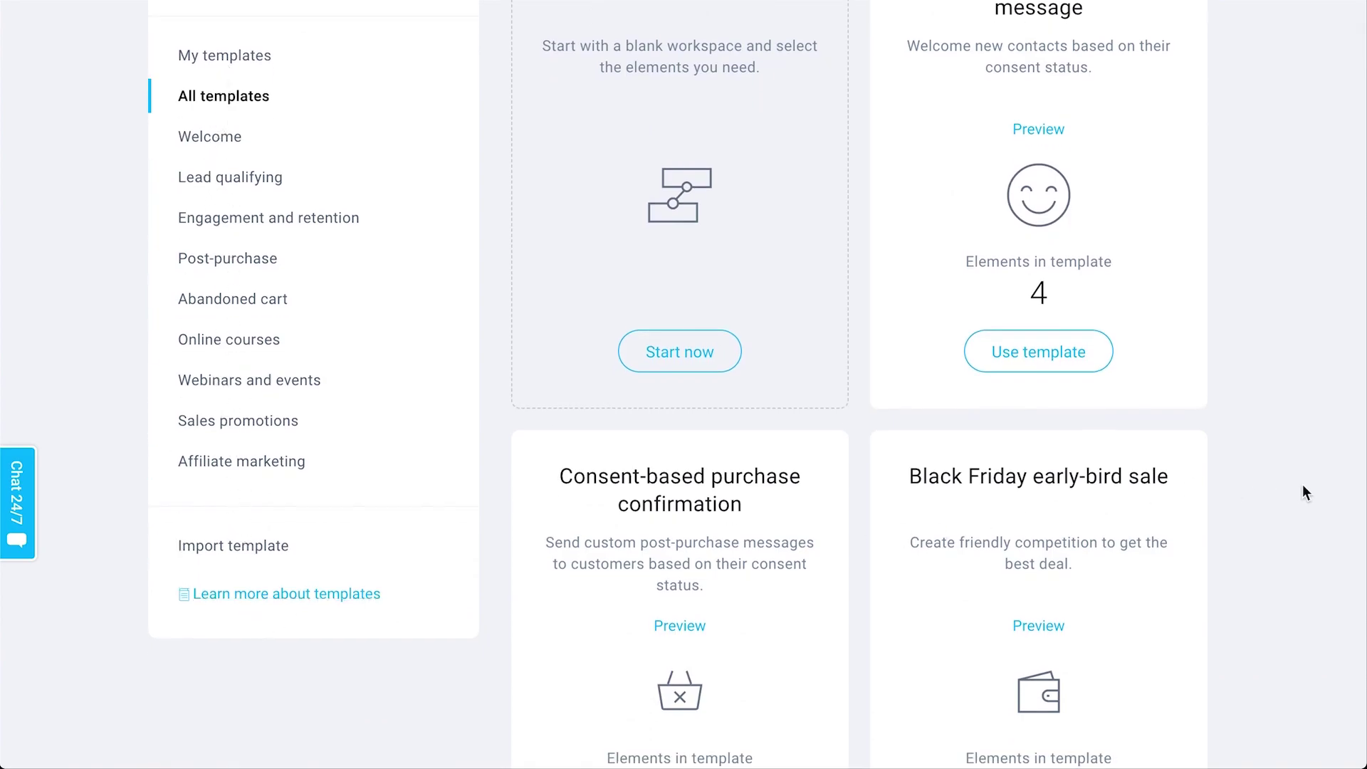
{"action": "scroll", "coordinate": [1301, 485], "scroll_direction": "down", "scroll_amount": 1}
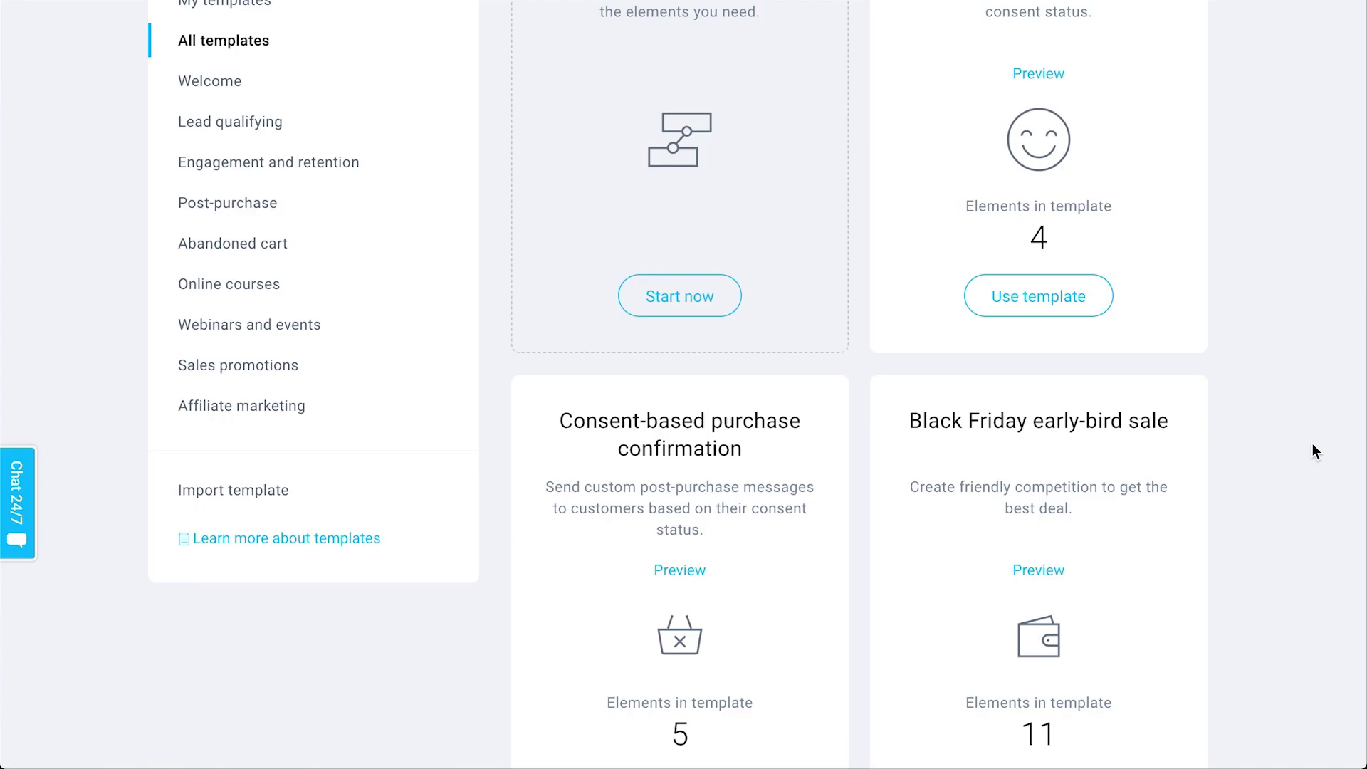
{"action": "scroll", "coordinate": [1311, 445], "scroll_direction": "down", "scroll_amount": 5}
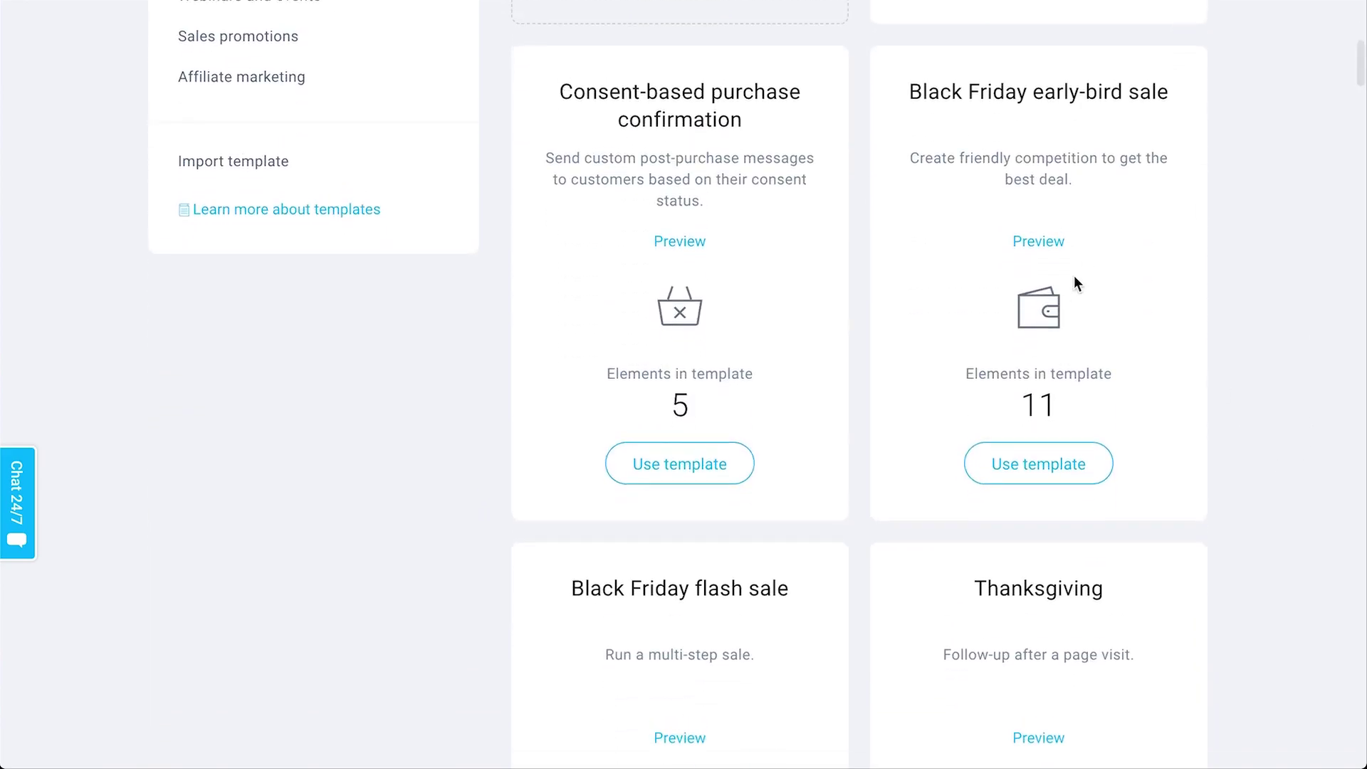
{"action": "scroll", "coordinate": [1073, 276], "scroll_direction": "up", "scroll_amount": 9}
{"action": "scroll", "coordinate": [1138, 480], "scroll_direction": "down", "scroll_amount": 13}
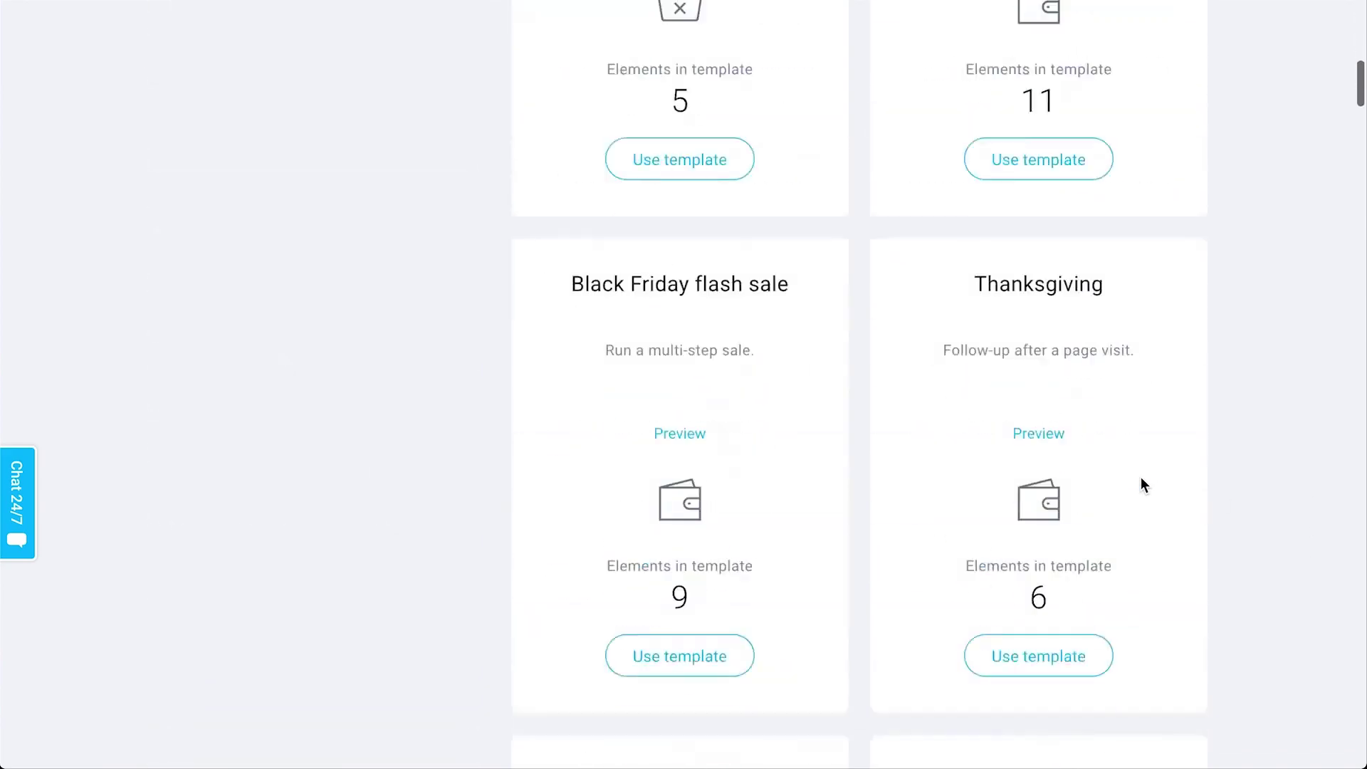
{"action": "scroll", "coordinate": [1141, 482], "scroll_direction": "down", "scroll_amount": 2}
{"action": "scroll", "coordinate": [802, 461], "scroll_direction": "down", "scroll_amount": 3}
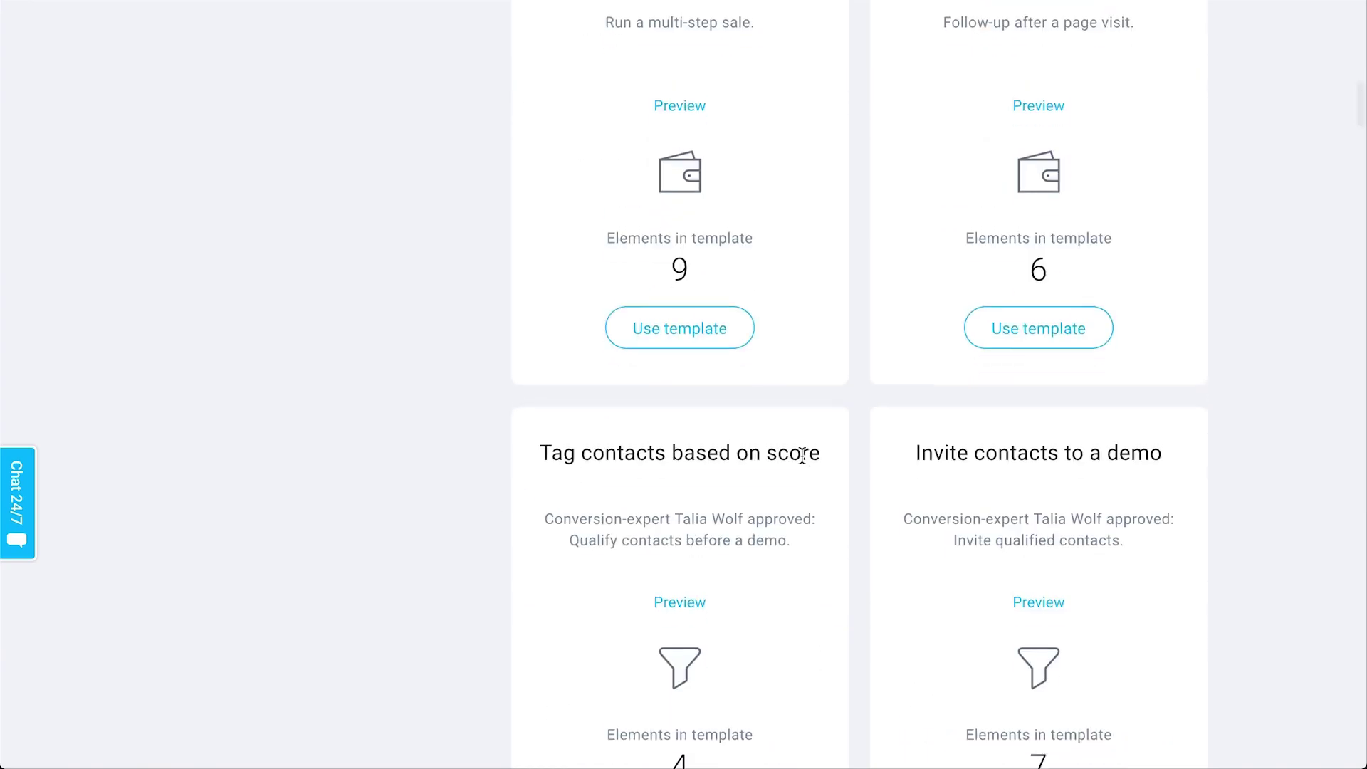
{"action": "scroll", "coordinate": [802, 455], "scroll_direction": "down", "scroll_amount": 10}
{"action": "scroll", "coordinate": [802, 456], "scroll_direction": "up", "scroll_amount": 5}
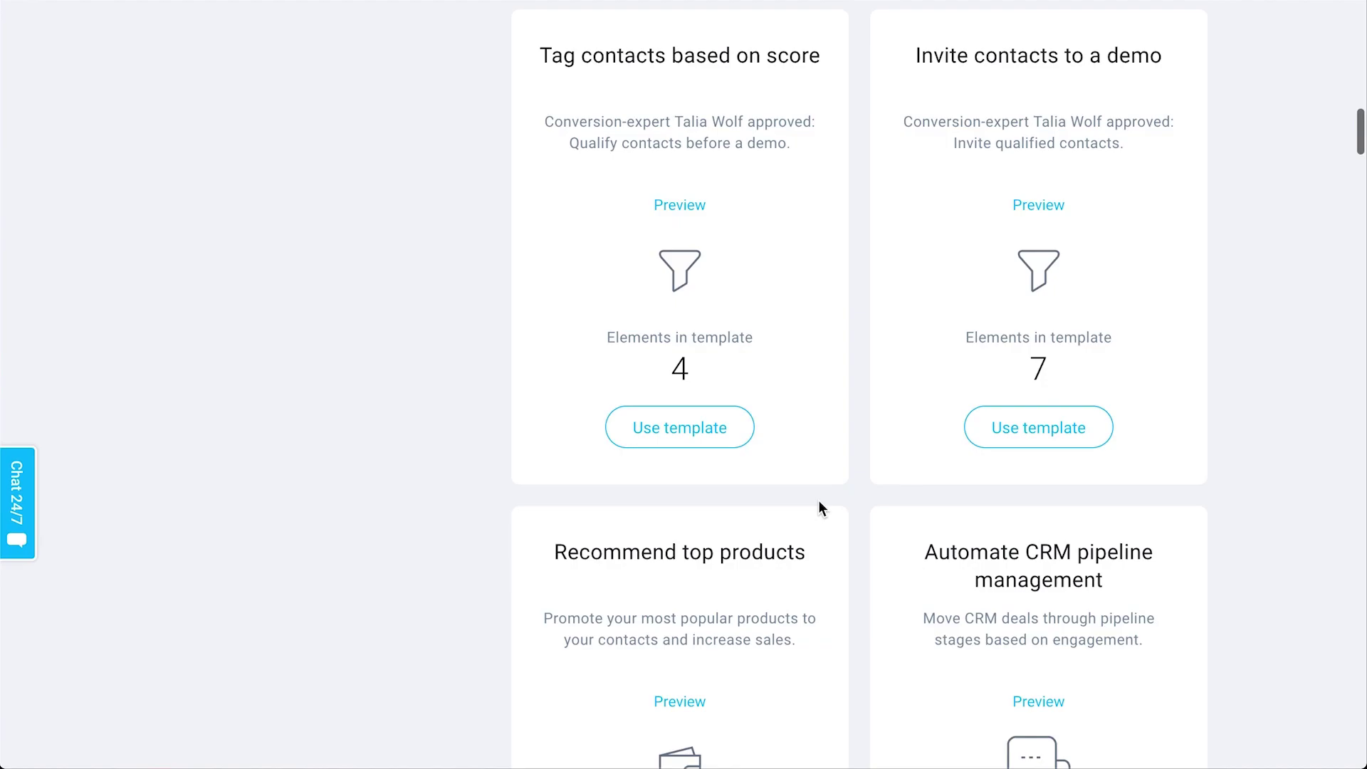
{"action": "scroll", "coordinate": [818, 505], "scroll_direction": "down", "scroll_amount": 15}
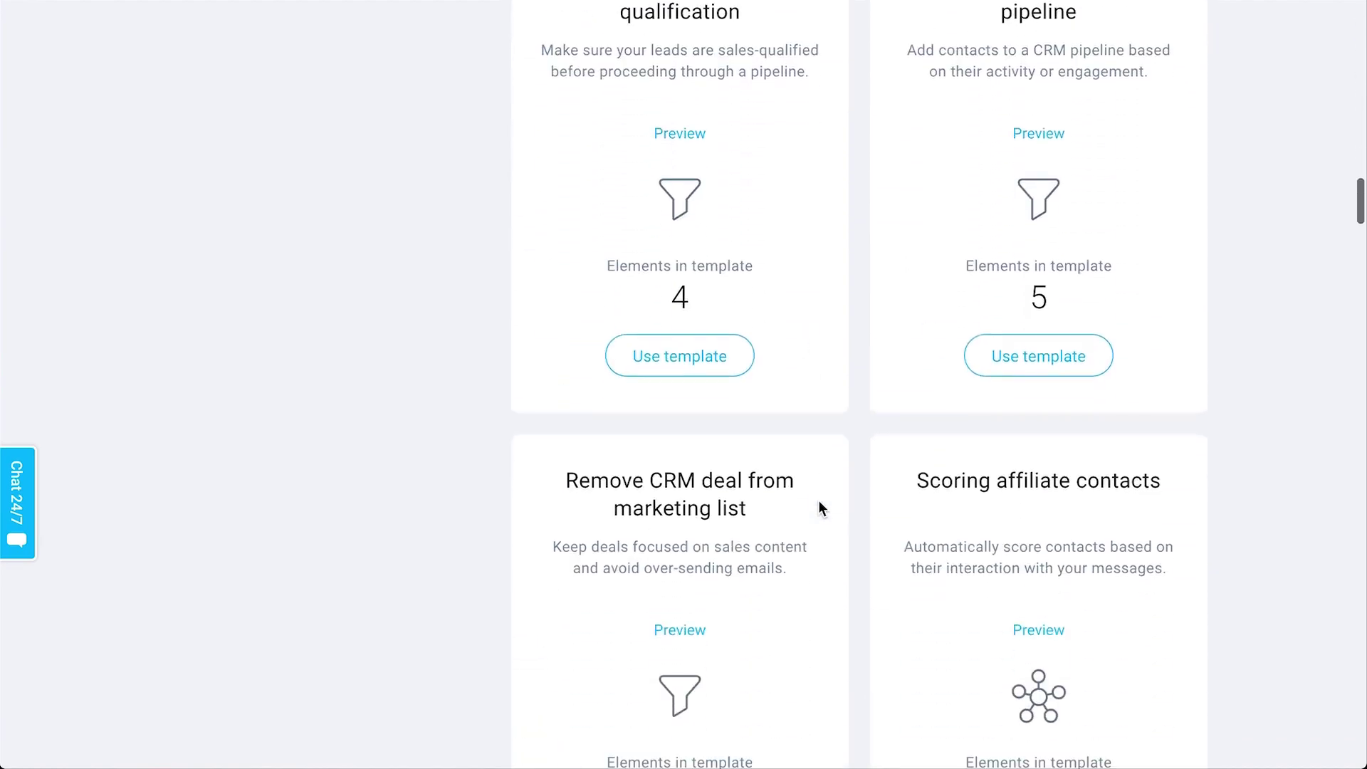
{"action": "scroll", "coordinate": [818, 503], "scroll_direction": "down", "scroll_amount": 4}
{"action": "scroll", "coordinate": [817, 500], "scroll_direction": "down", "scroll_amount": 7}
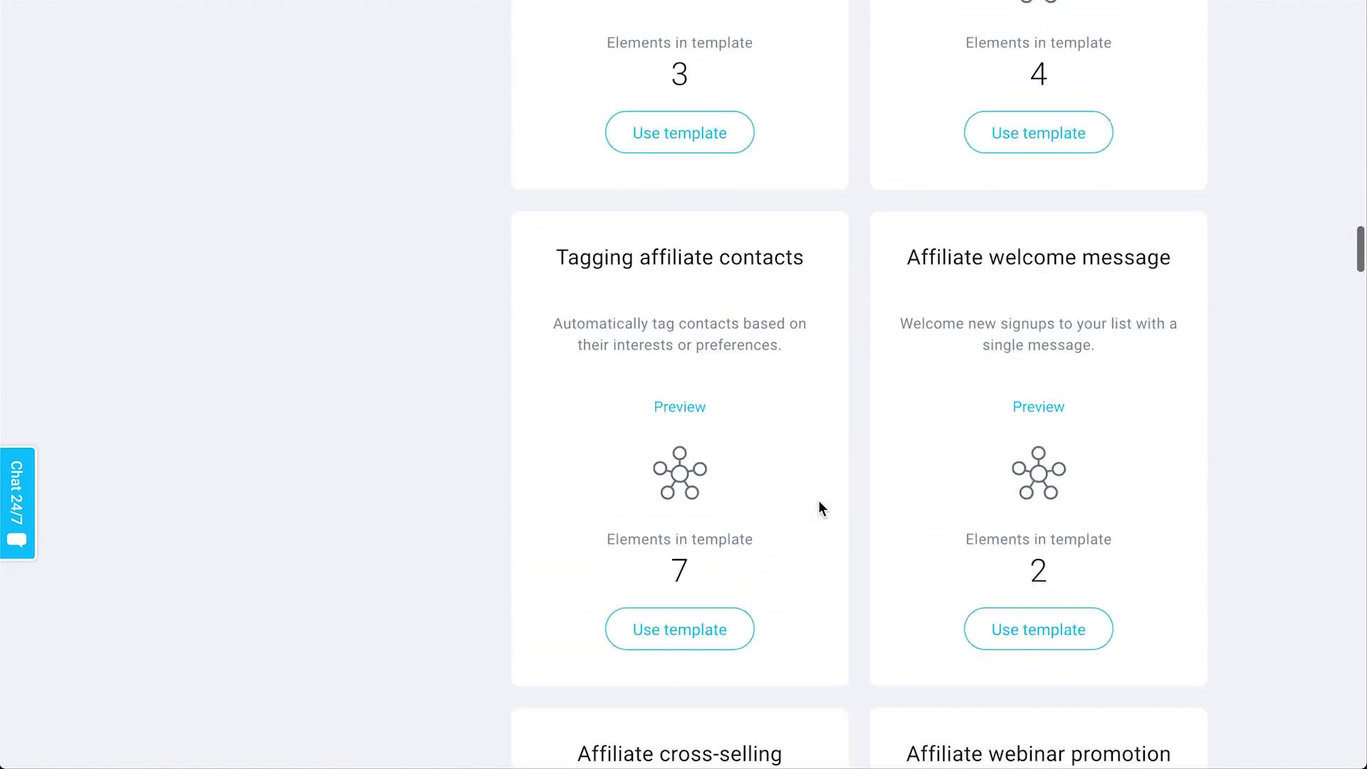
{"action": "scroll", "coordinate": [1109, 430], "scroll_direction": "down", "scroll_amount": 4}
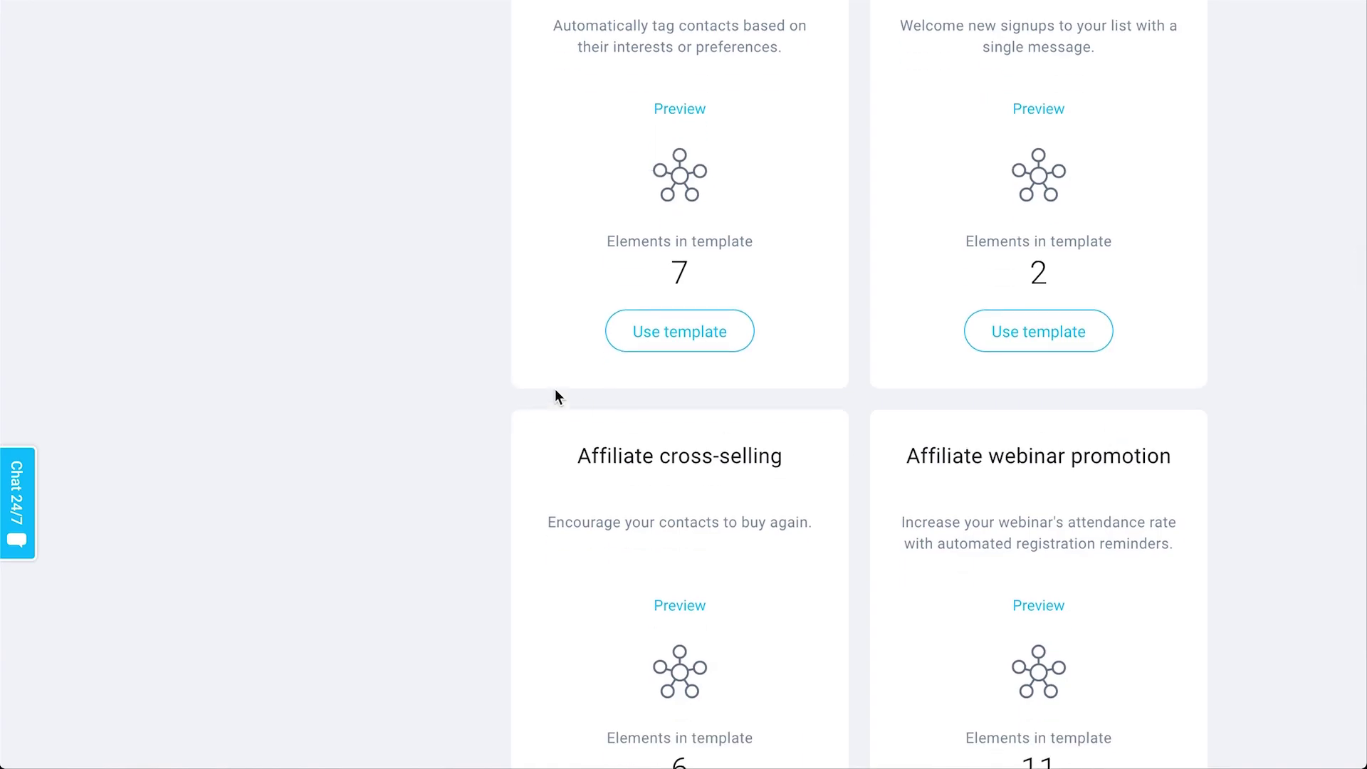
{"action": "scroll", "coordinate": [578, 395], "scroll_direction": "up", "scroll_amount": 20}
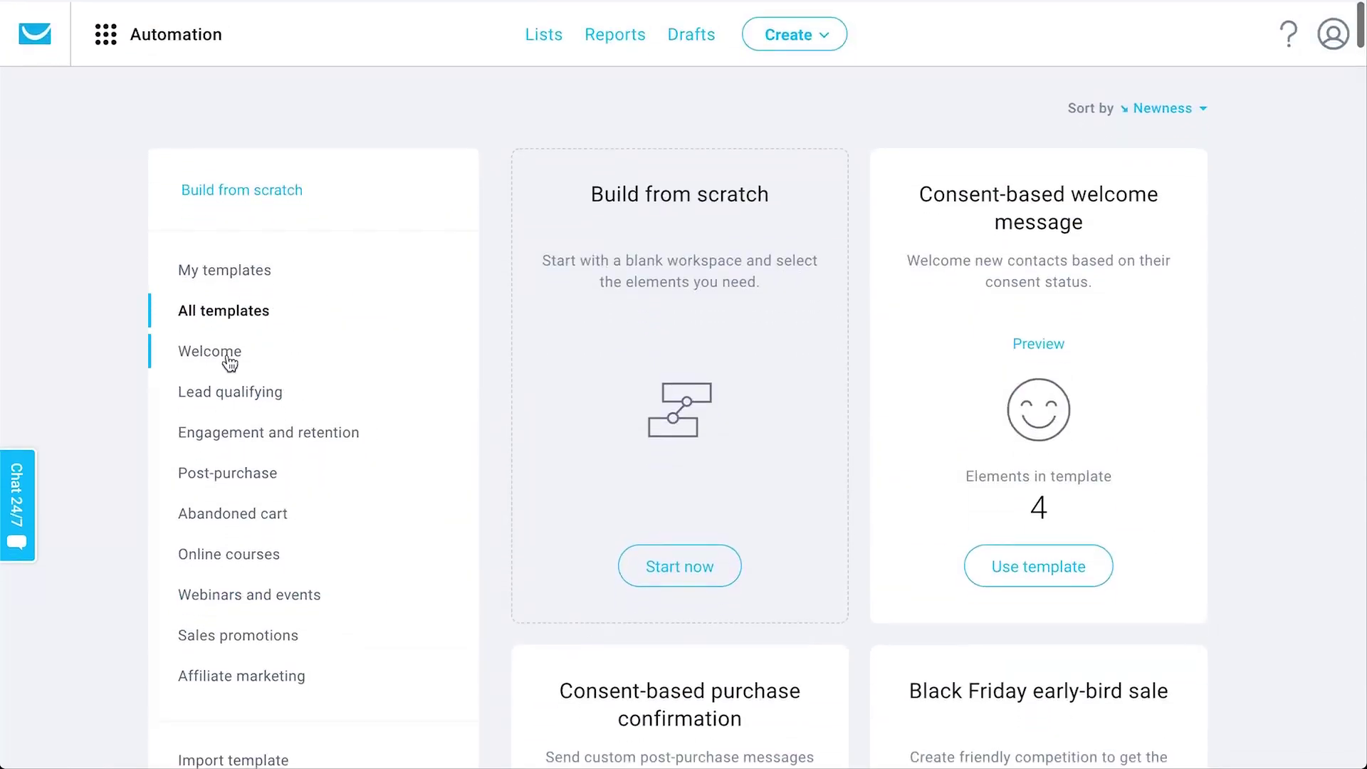
Step: Filter the workflow templates to the Welcome category and use the Simple welcome message template
{"action": "left_click", "coordinate": [228, 356]}
{"action": "scroll", "coordinate": [1241, 570], "scroll_direction": "down", "scroll_amount": 3}
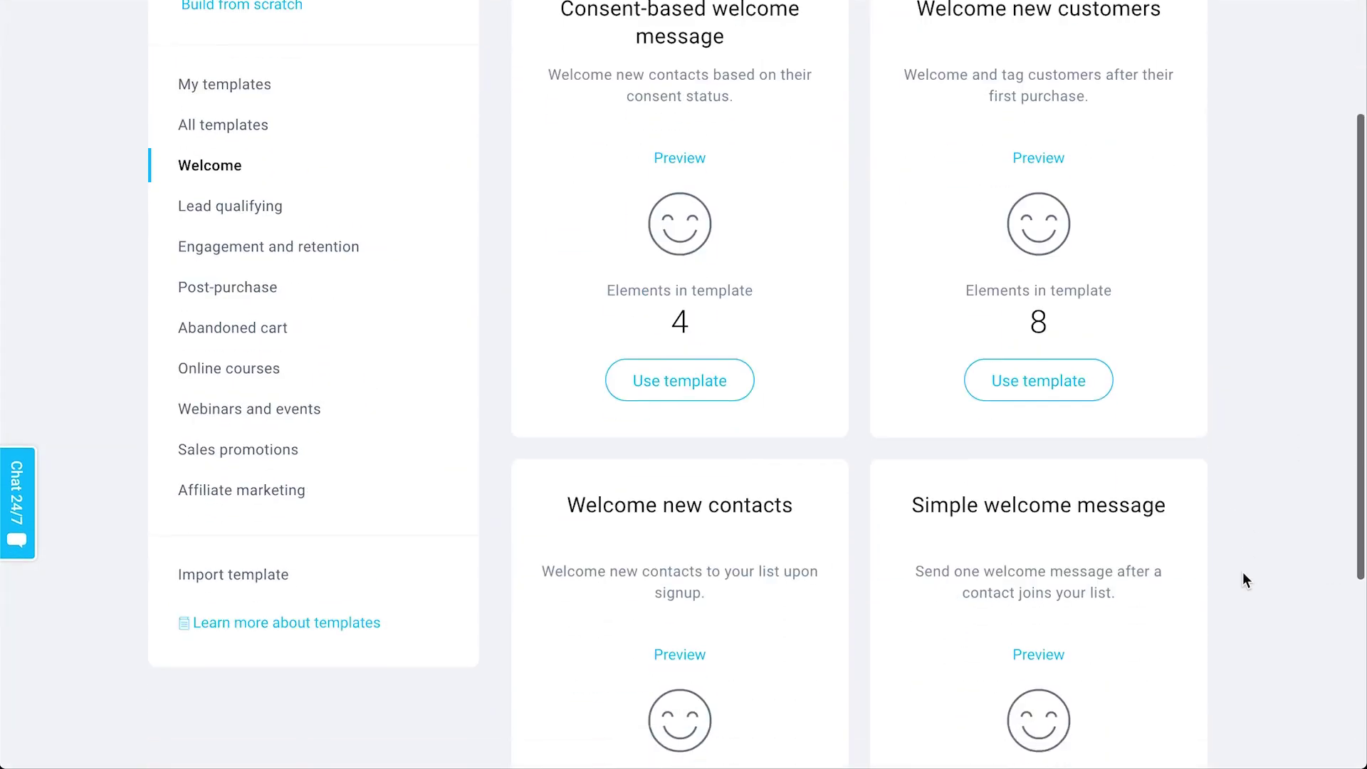
{"action": "scroll", "coordinate": [1242, 571], "scroll_direction": "up", "scroll_amount": 3}
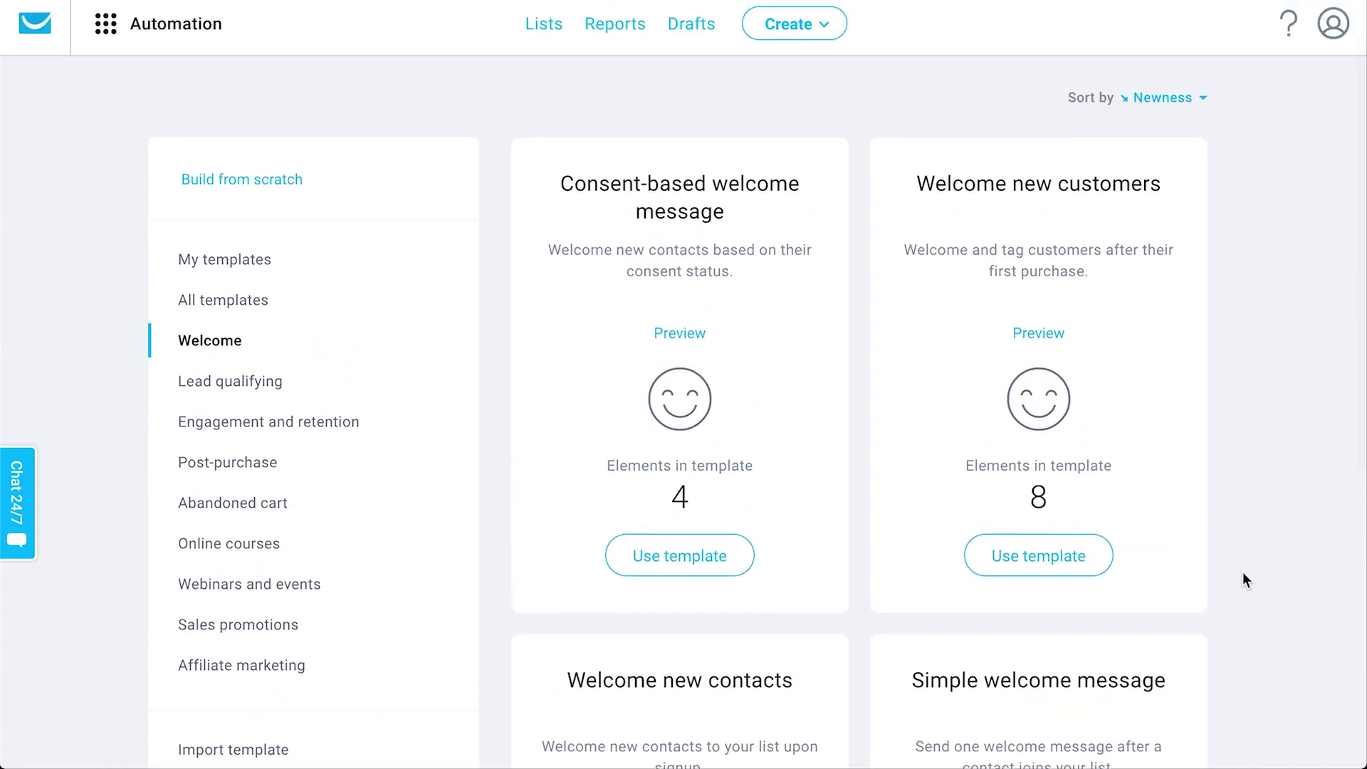
{"action": "scroll", "coordinate": [1241, 580], "scroll_direction": "down", "scroll_amount": 4}
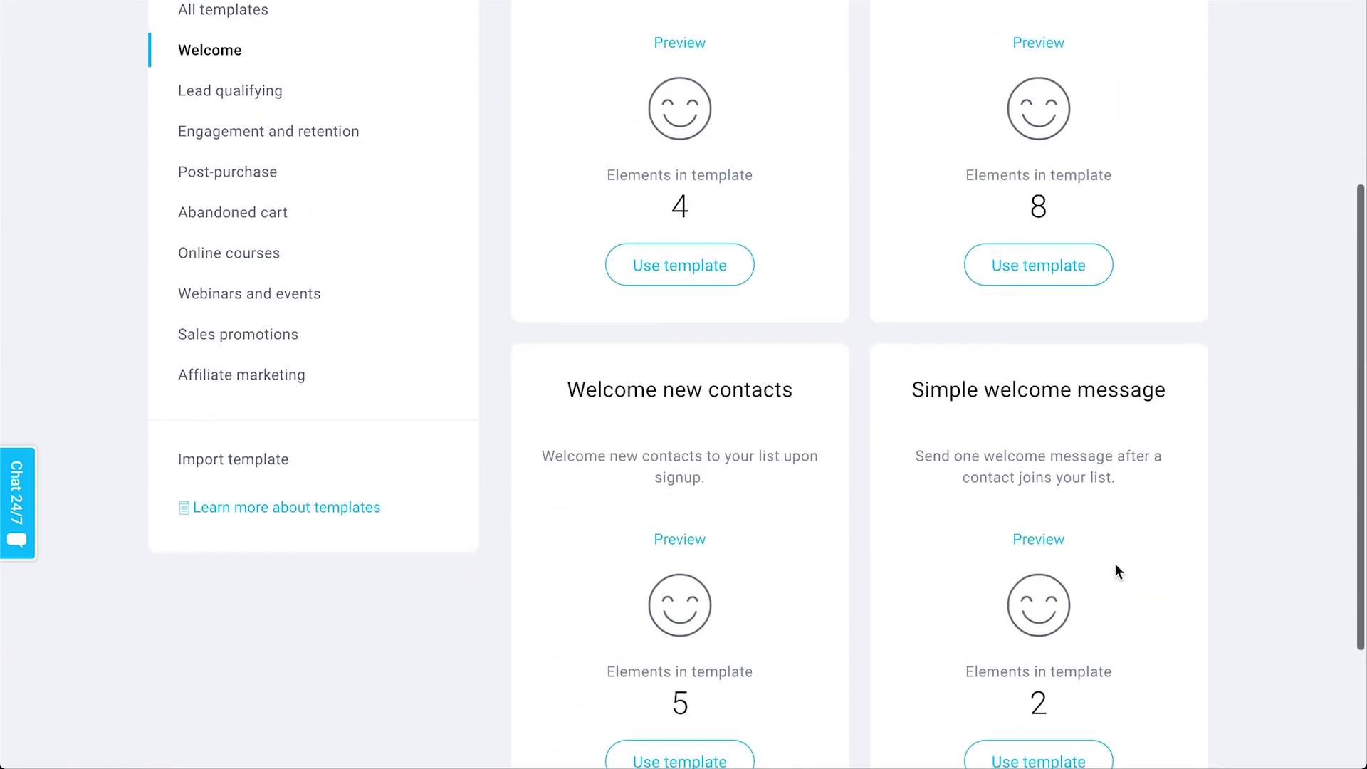
{"action": "scroll", "coordinate": [1115, 562], "scroll_direction": "down", "scroll_amount": 2}
{"action": "left_click", "coordinate": [1065, 655]}
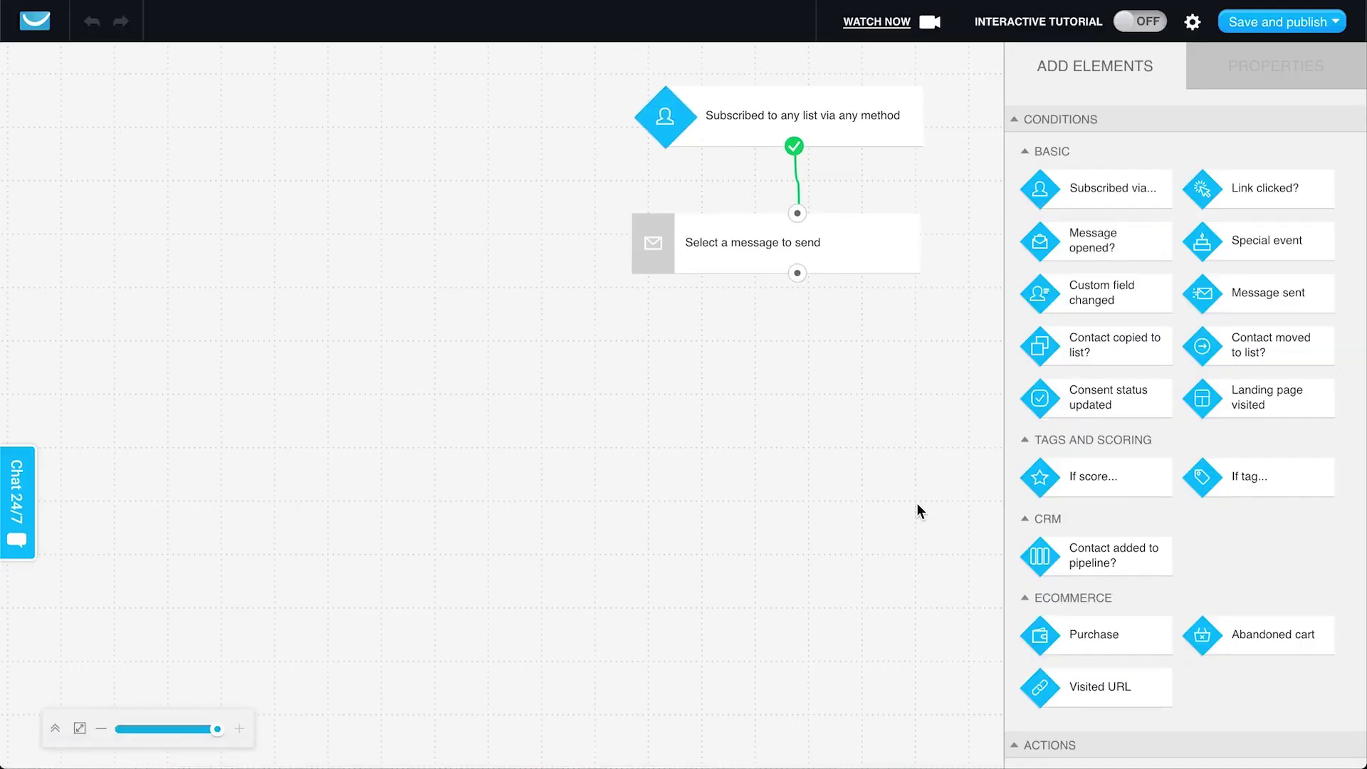
Step: Review the available workflow elements and limit the Subscribe condition to the specific list 30daybootcamp
{"action": "scroll", "coordinate": [1187, 518], "scroll_direction": "down", "scroll_amount": 11}
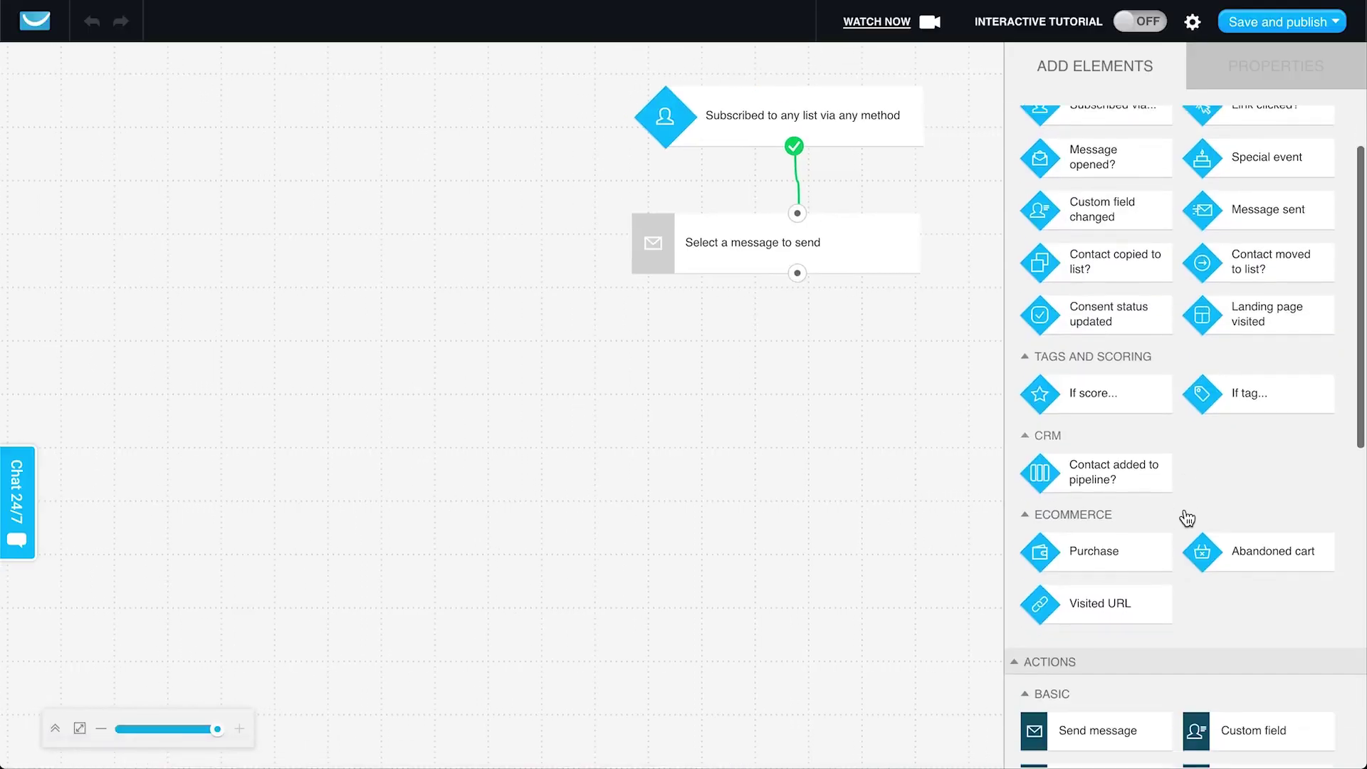
{"action": "scroll", "coordinate": [1187, 518], "scroll_direction": "up", "scroll_amount": 7}
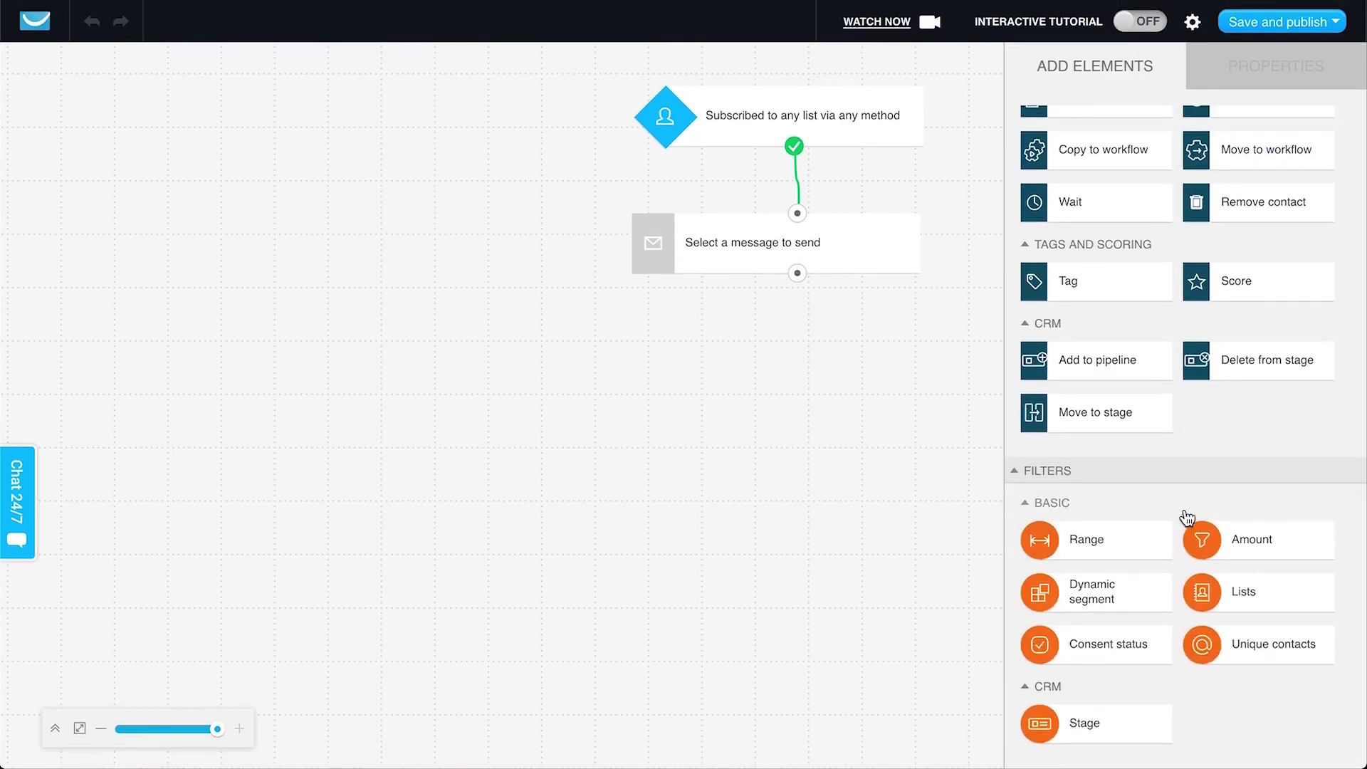
{"action": "scroll", "coordinate": [1151, 205], "scroll_direction": "up", "scroll_amount": 3}
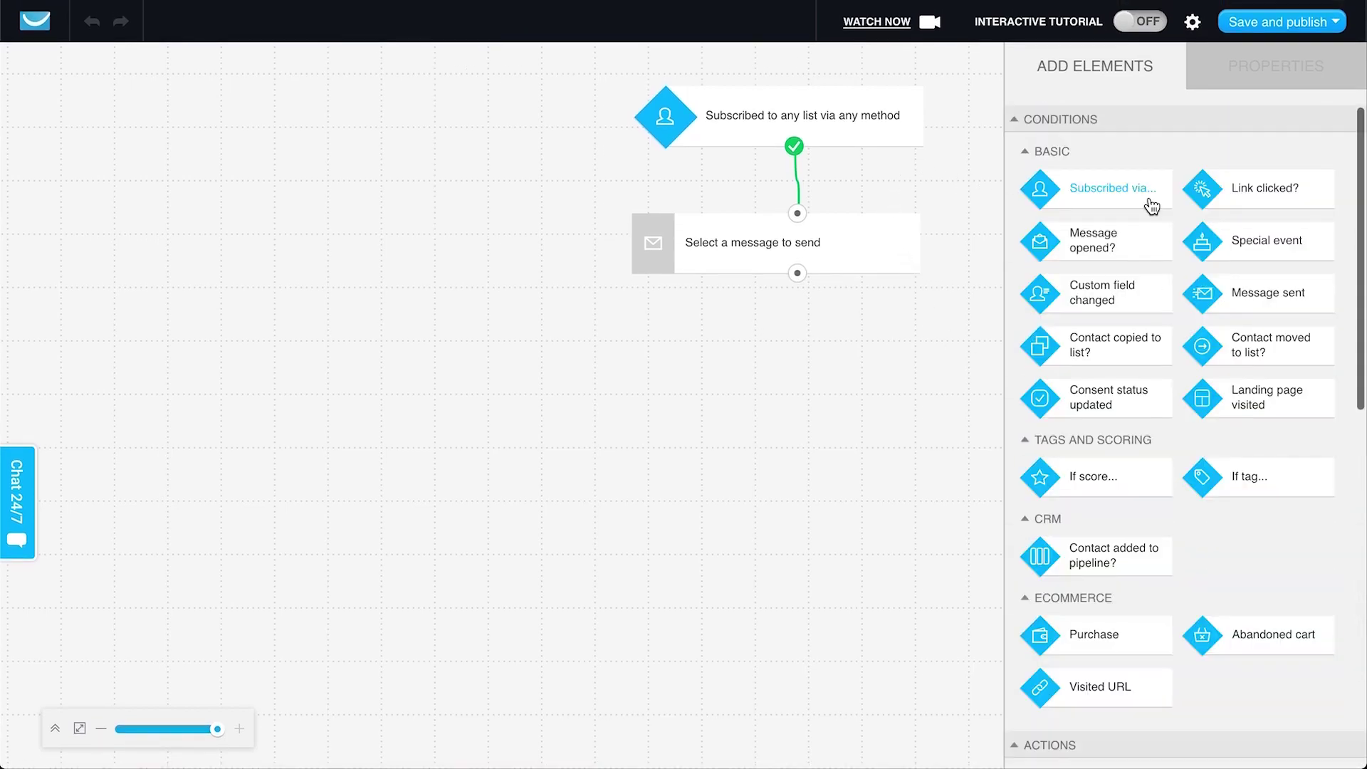
{"action": "left_click", "coordinate": [898, 136]}
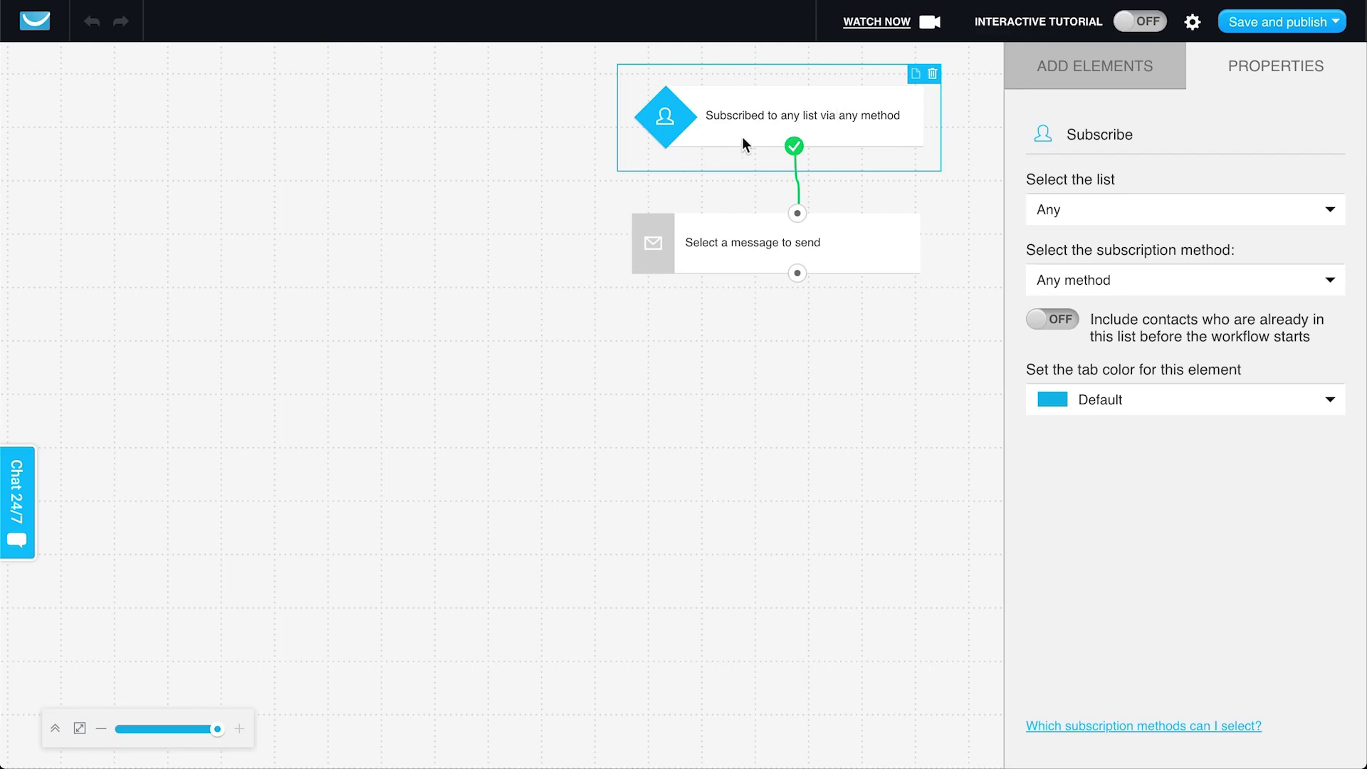
{"action": "left_click", "coordinate": [1052, 207]}
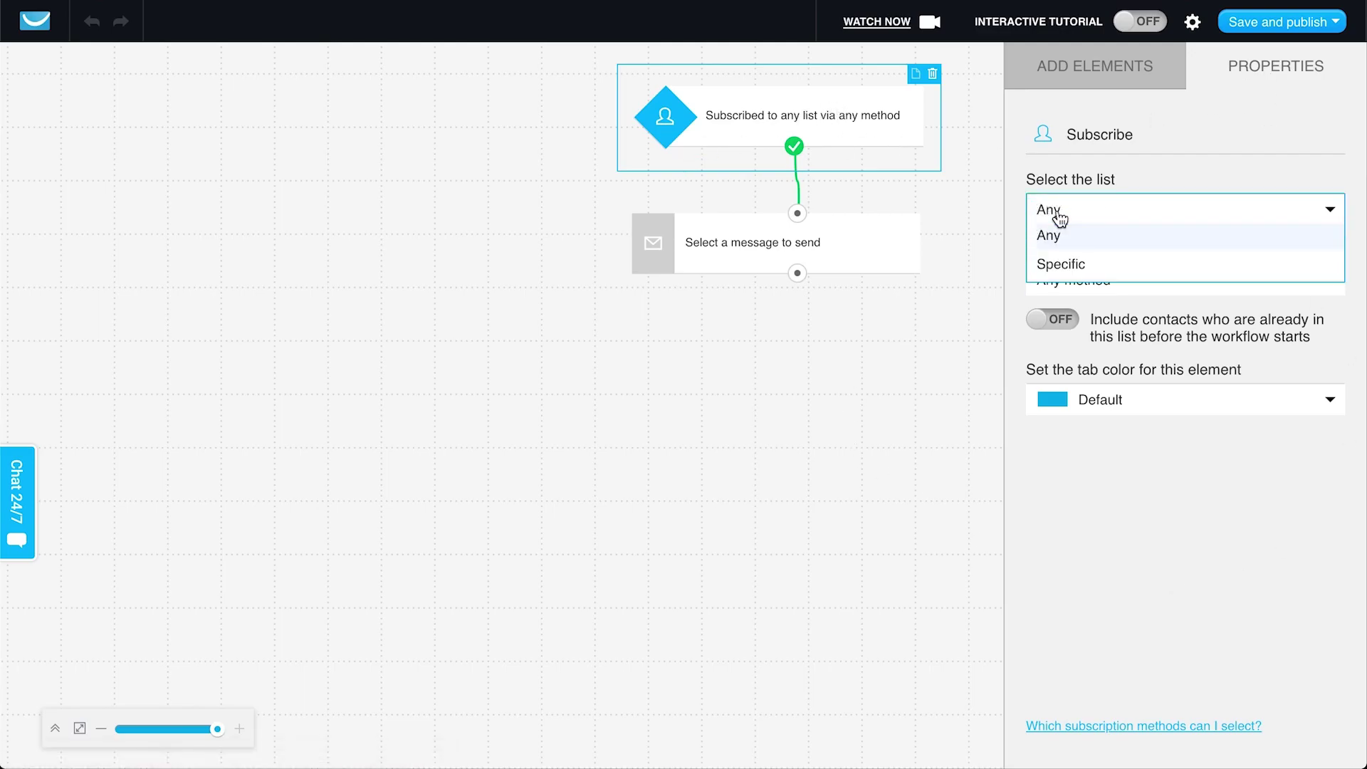
{"action": "left_click", "coordinate": [1052, 265]}
{"action": "left_click", "coordinate": [1063, 273]}
{"action": "left_click", "coordinate": [1085, 363]}
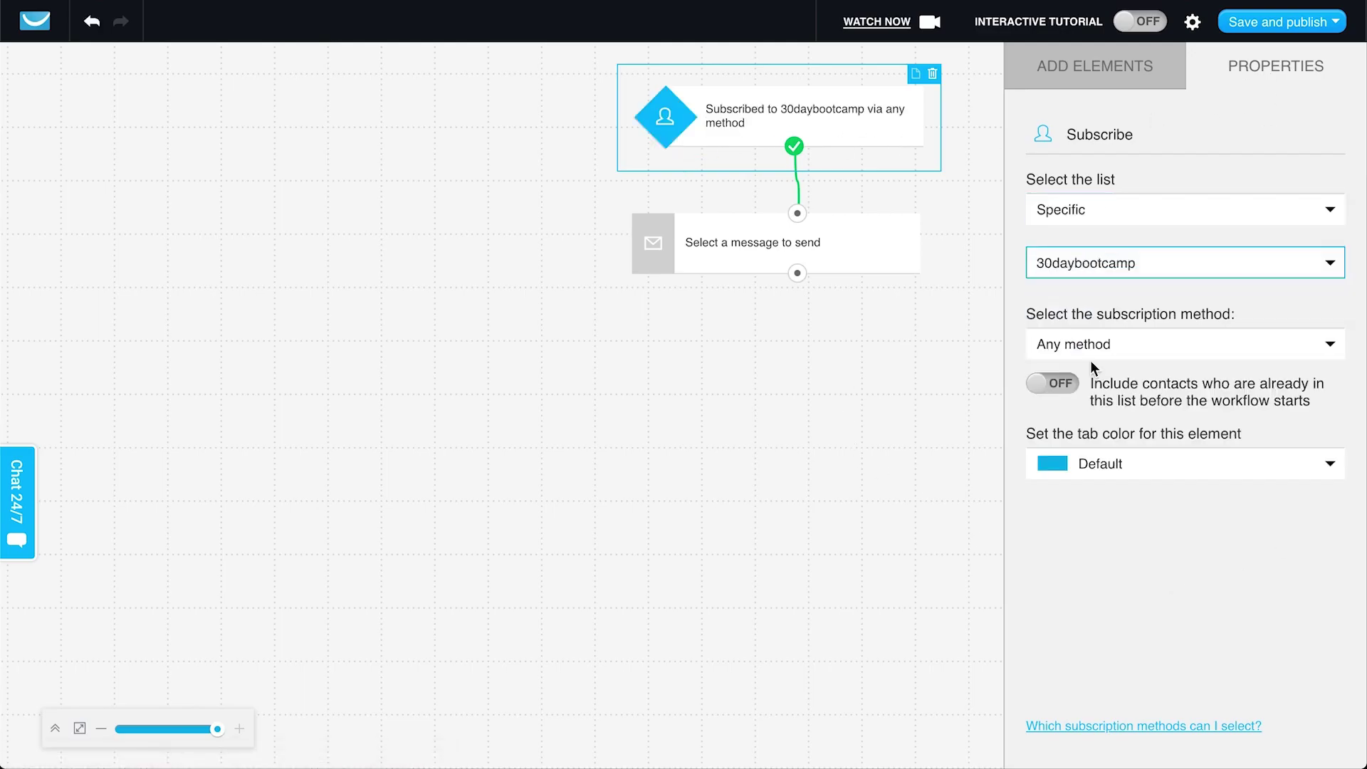
Step: Set the Send message action to use the Welcome draft, copied as an automation message with the original message's list for the footer language
{"action": "left_click", "coordinate": [841, 237]}
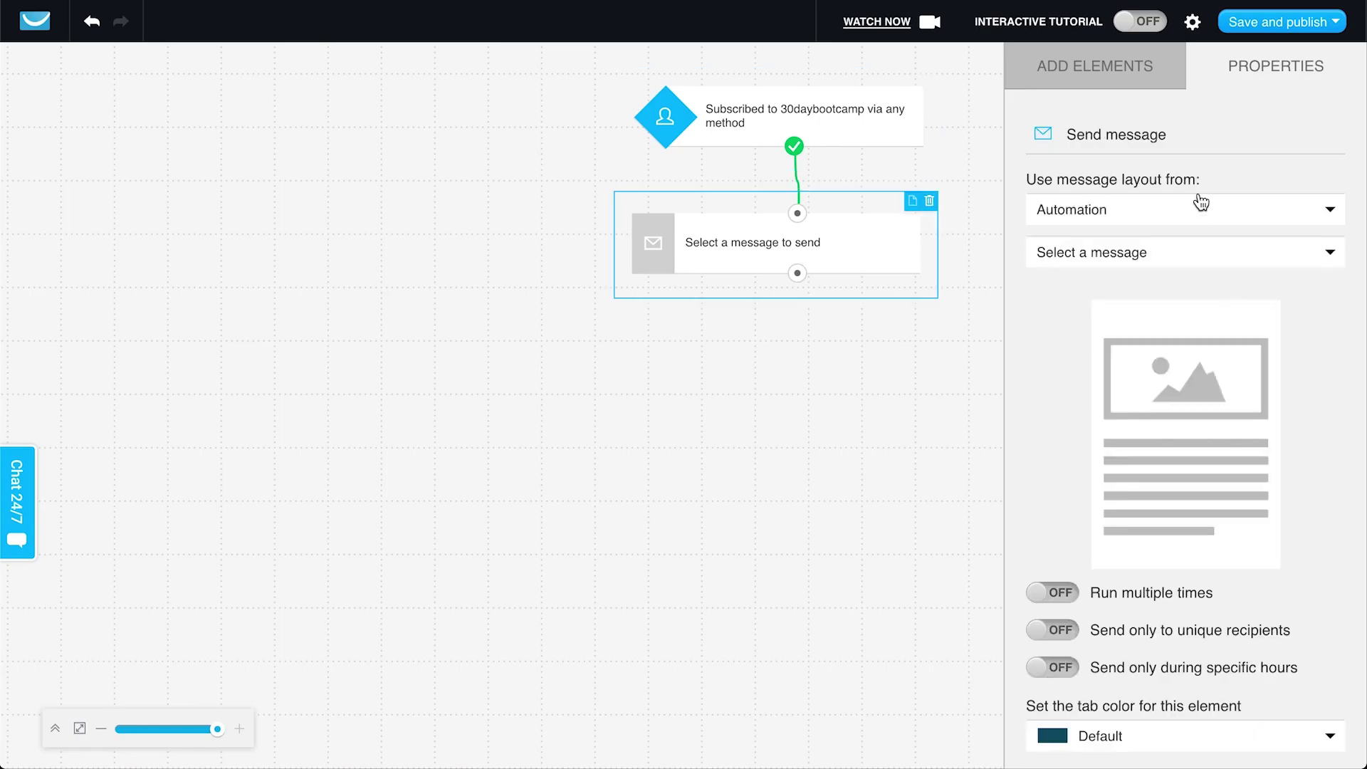
{"action": "left_click", "coordinate": [1168, 255]}
{"action": "scroll", "coordinate": [1136, 360], "scroll_direction": "down", "scroll_amount": 10}
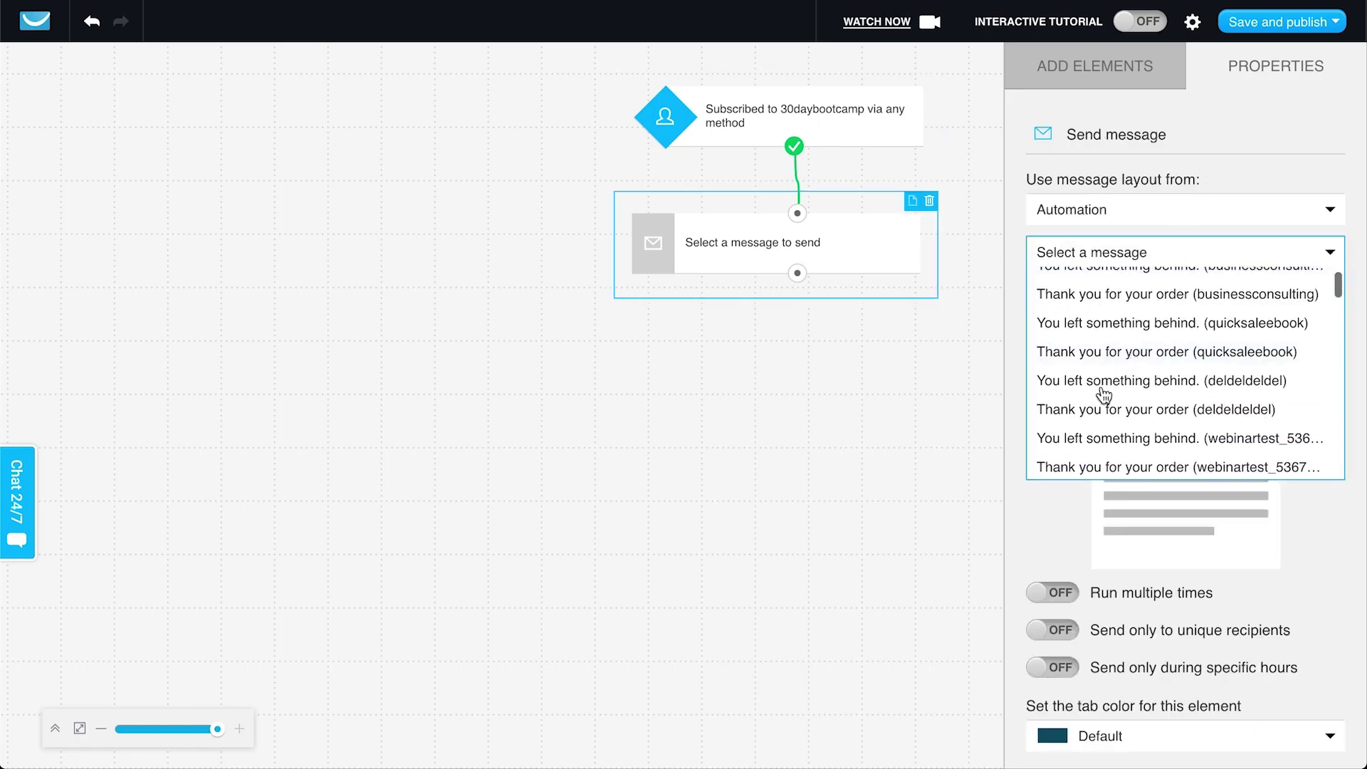
{"action": "left_click", "coordinate": [1124, 218]}
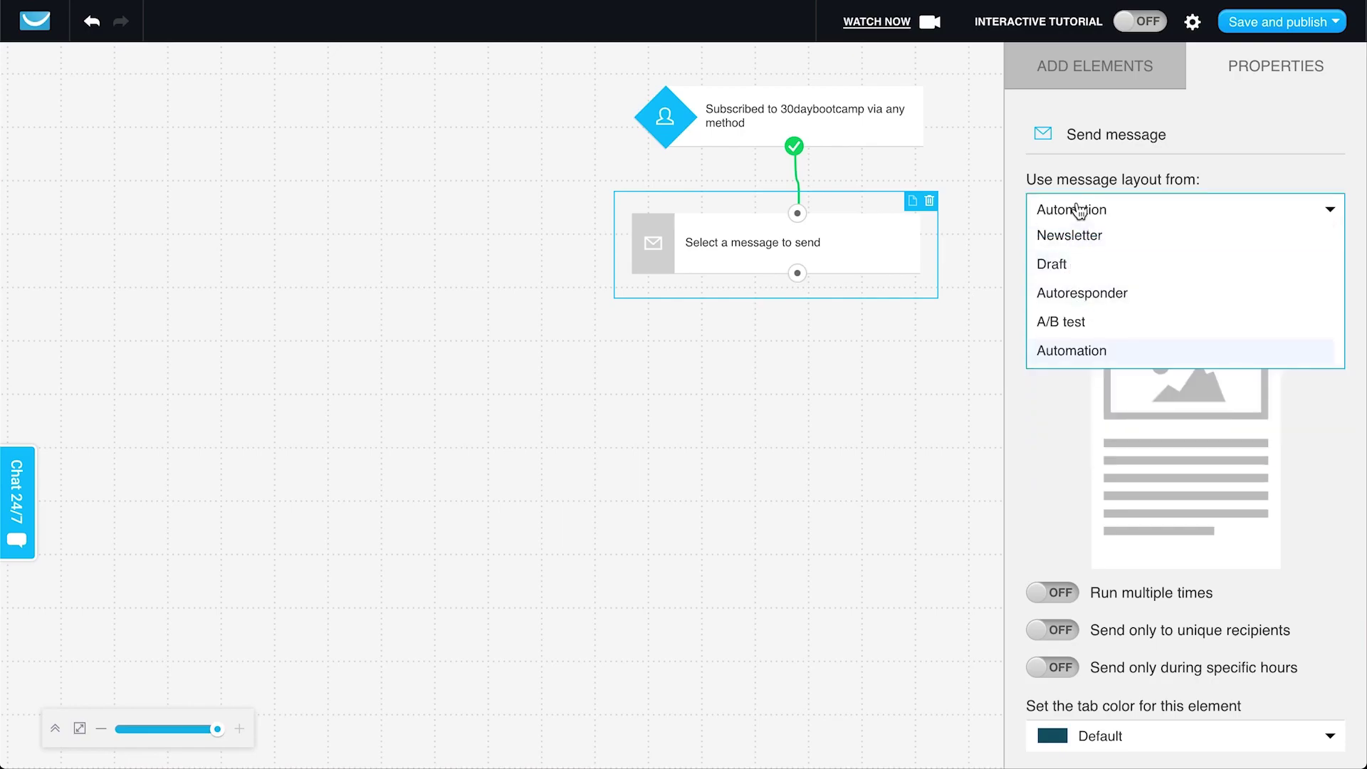
{"action": "left_click", "coordinate": [1068, 265]}
{"action": "left_click", "coordinate": [1147, 256]}
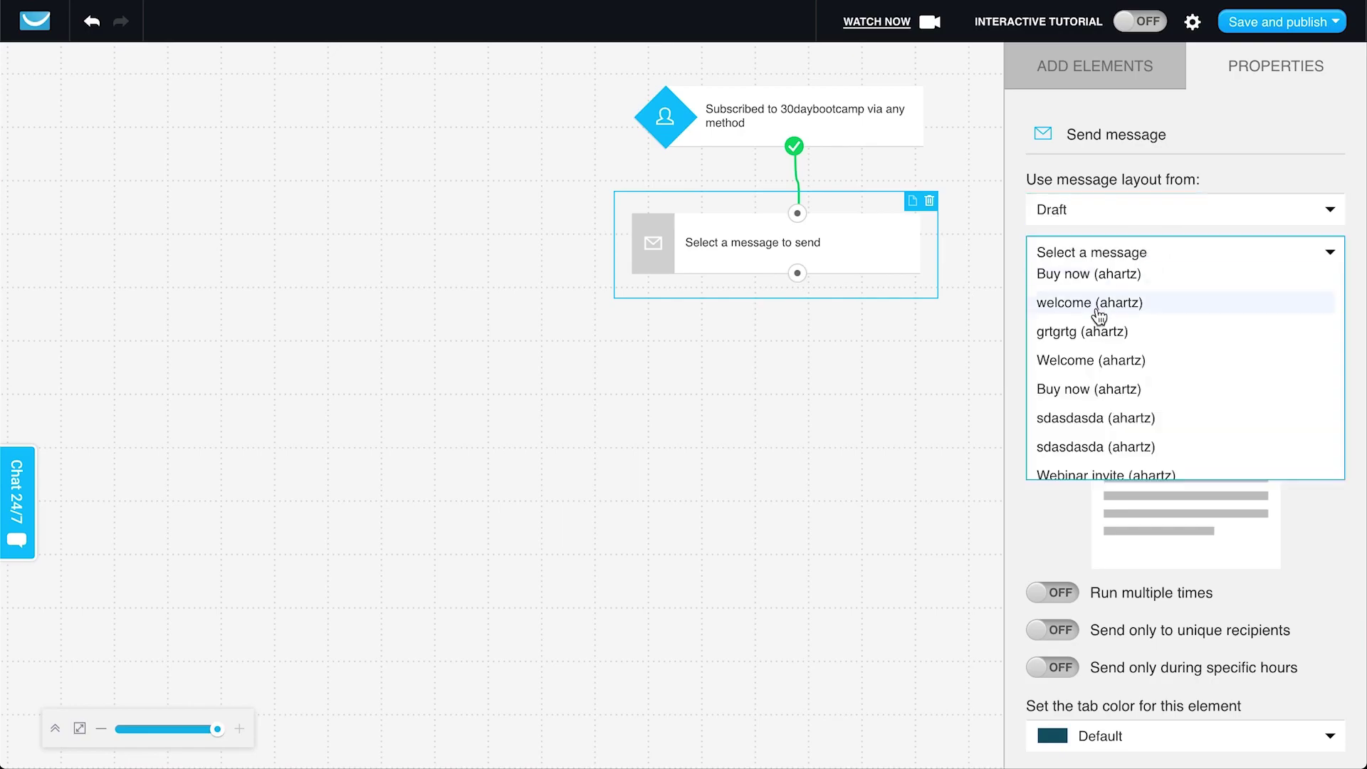
{"action": "left_click", "coordinate": [1121, 361]}
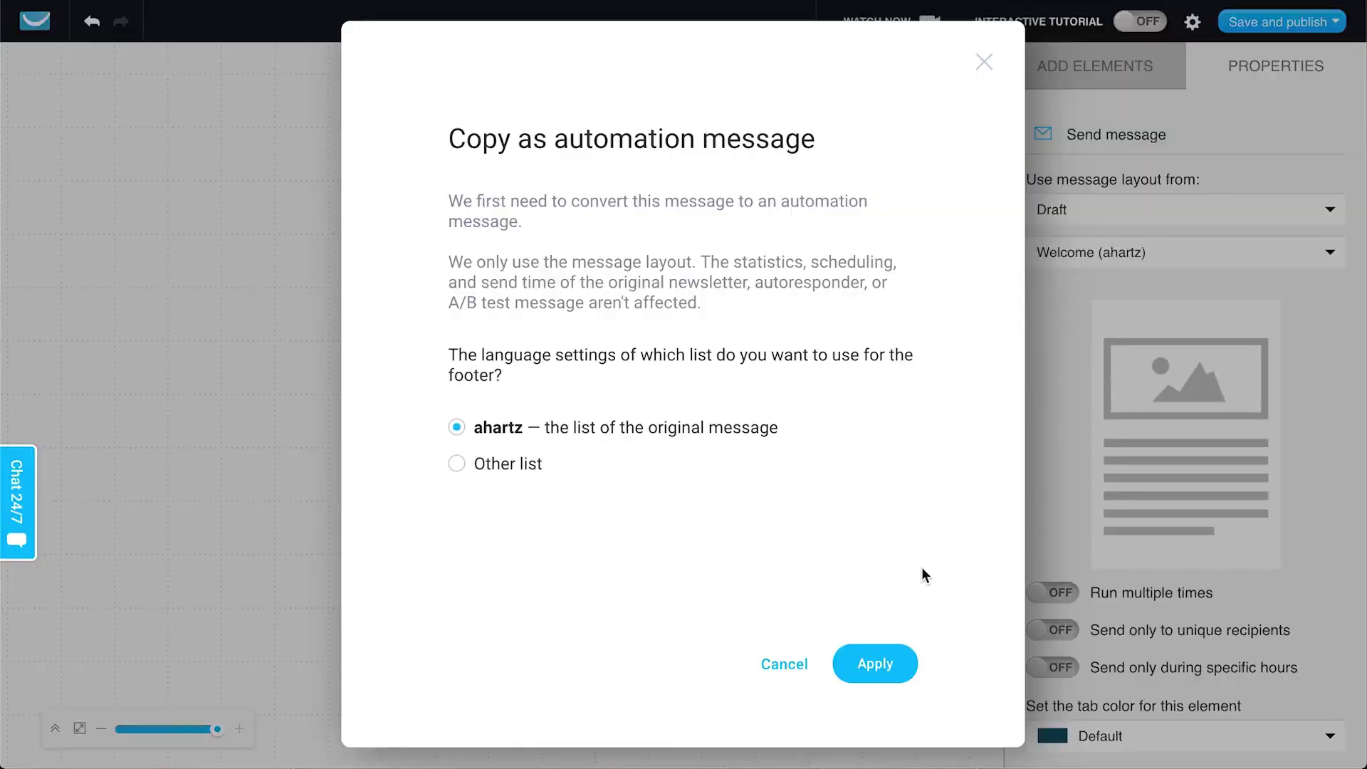
{"action": "left_click", "coordinate": [875, 666]}
Step: Add a Message opened? condition below the Welcome message and connect it to that message's output
{"action": "left_click", "coordinate": [1091, 68]}
{"action": "scroll", "coordinate": [1117, 614], "scroll_direction": "down", "scroll_amount": 5}
{"action": "scroll", "coordinate": [1099, 601], "scroll_direction": "up", "scroll_amount": 8}
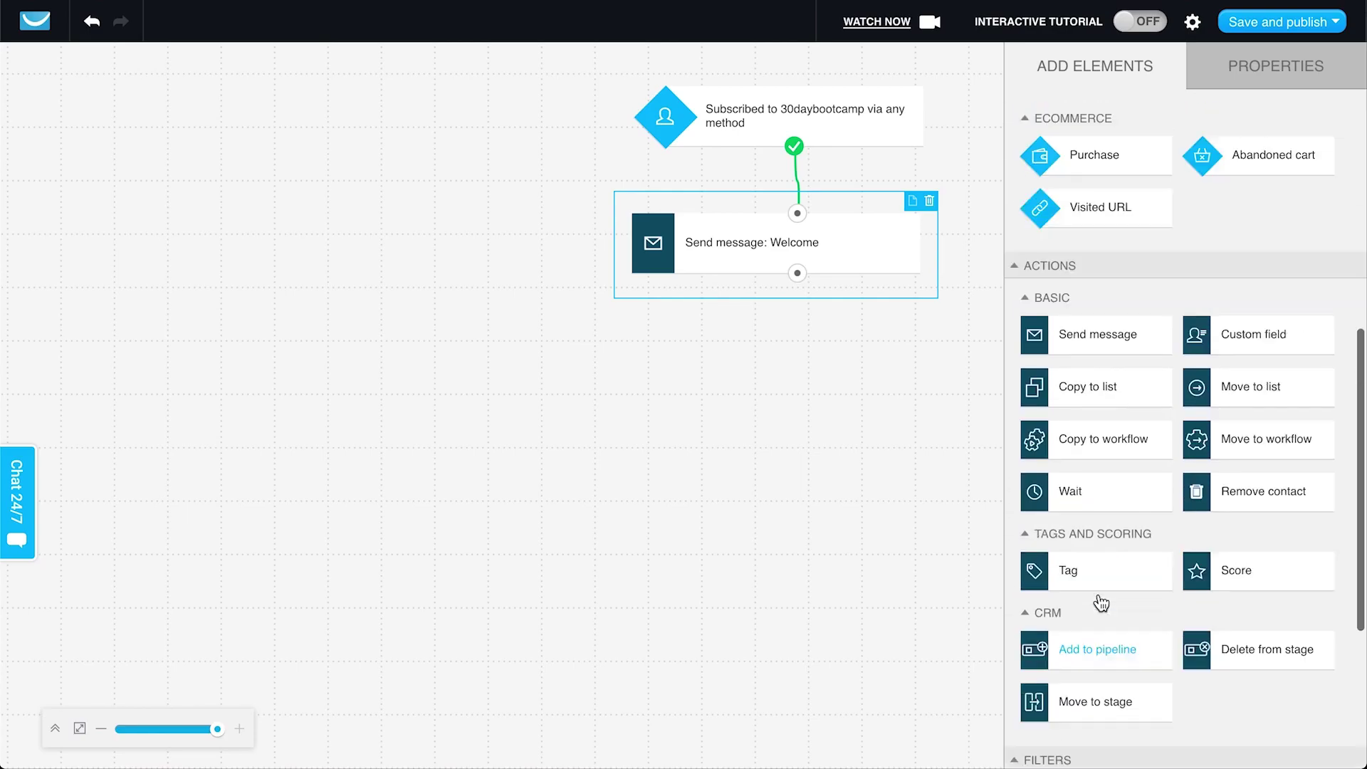
{"action": "left_click_drag", "start_coordinate": [1040, 241], "coordinate": [796, 273]}
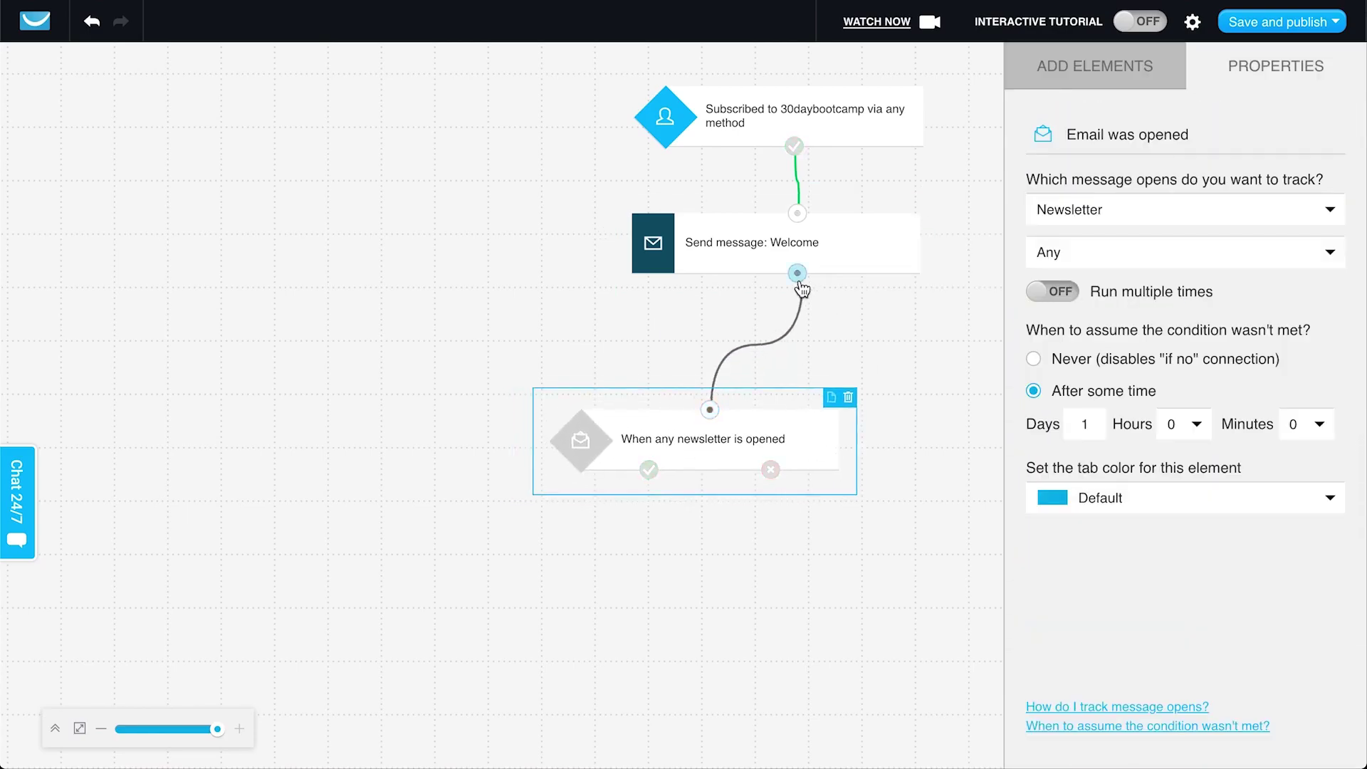
Step: Look over the remaining workflow elements, and save the welcome workflow and exit the editor
{"action": "scroll", "coordinate": [1124, 366], "scroll_direction": "down", "scroll_amount": 8}
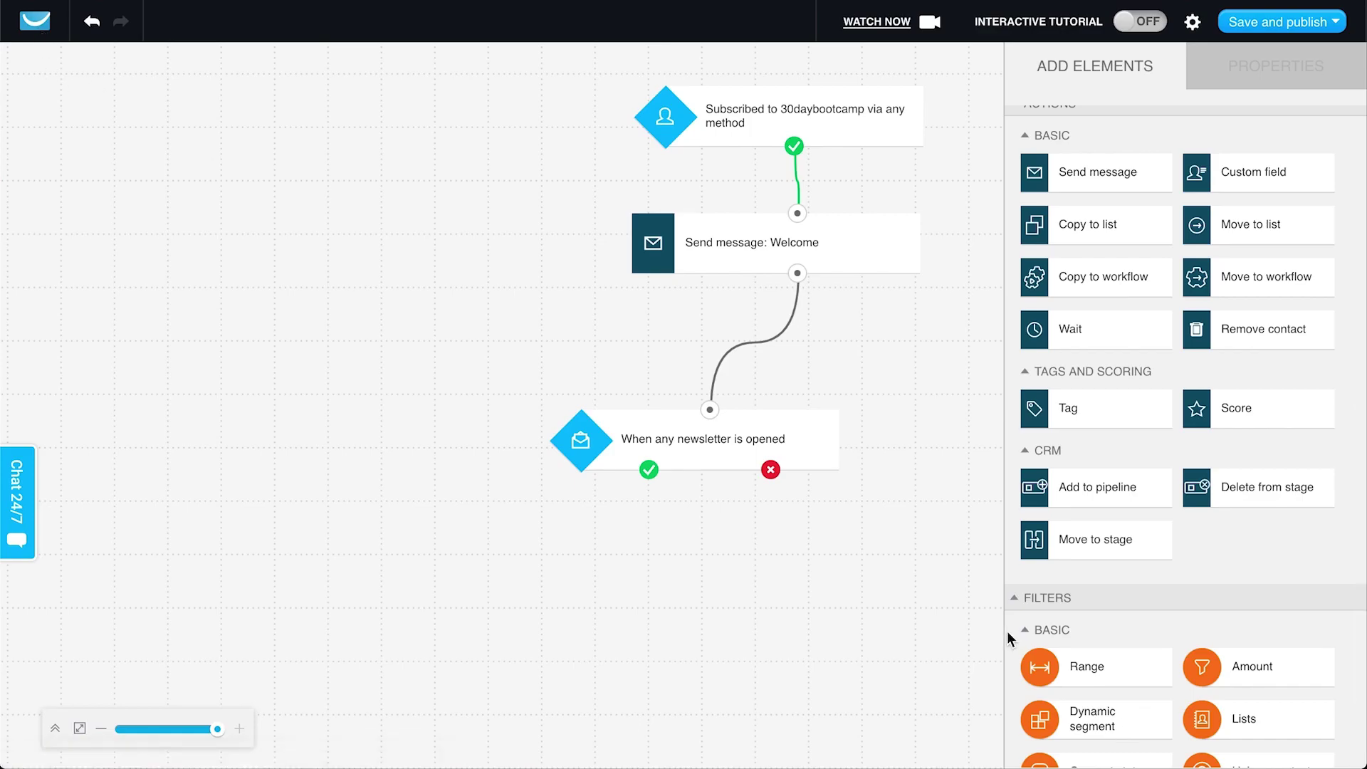
{"action": "scroll", "coordinate": [1237, 385], "scroll_direction": "up", "scroll_amount": 8}
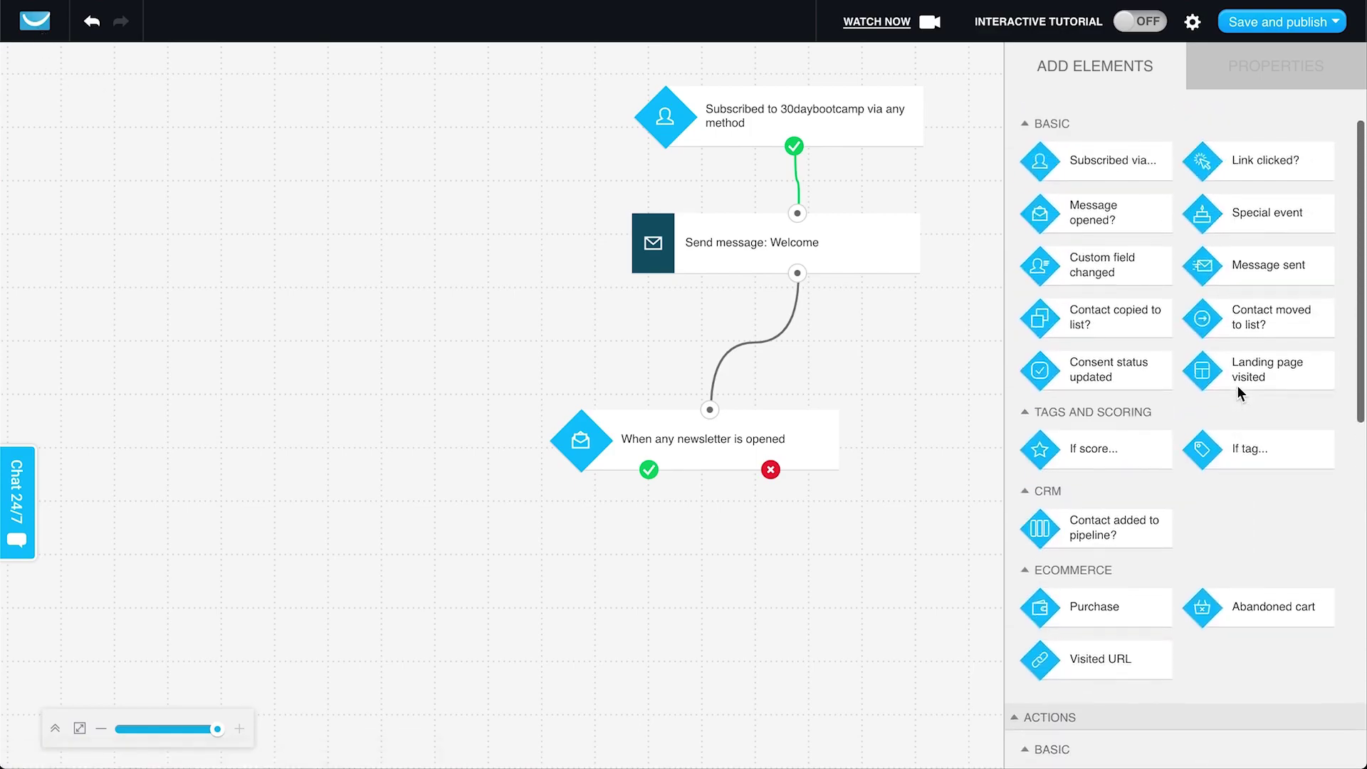
{"action": "mouse_move", "coordinate": [1237, 39]}
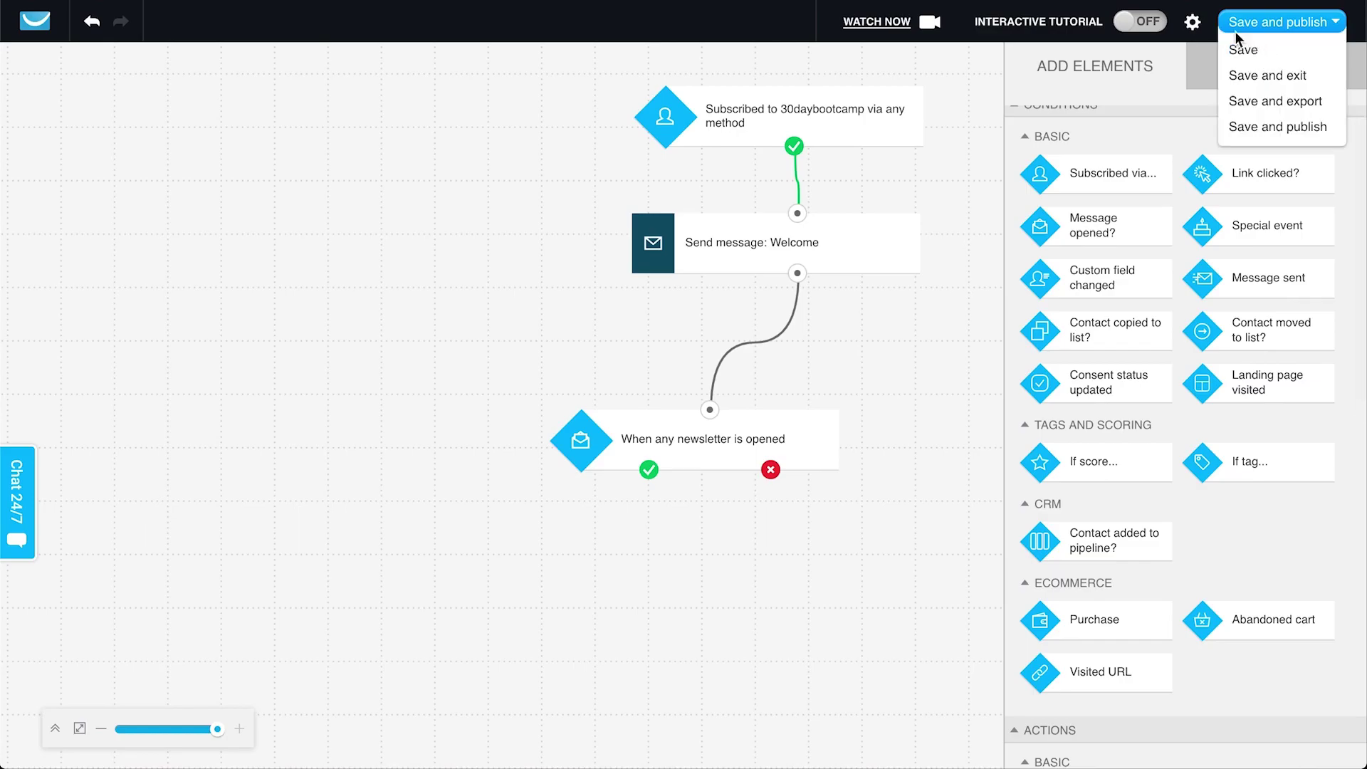
{"action": "left_click", "coordinate": [1266, 75]}
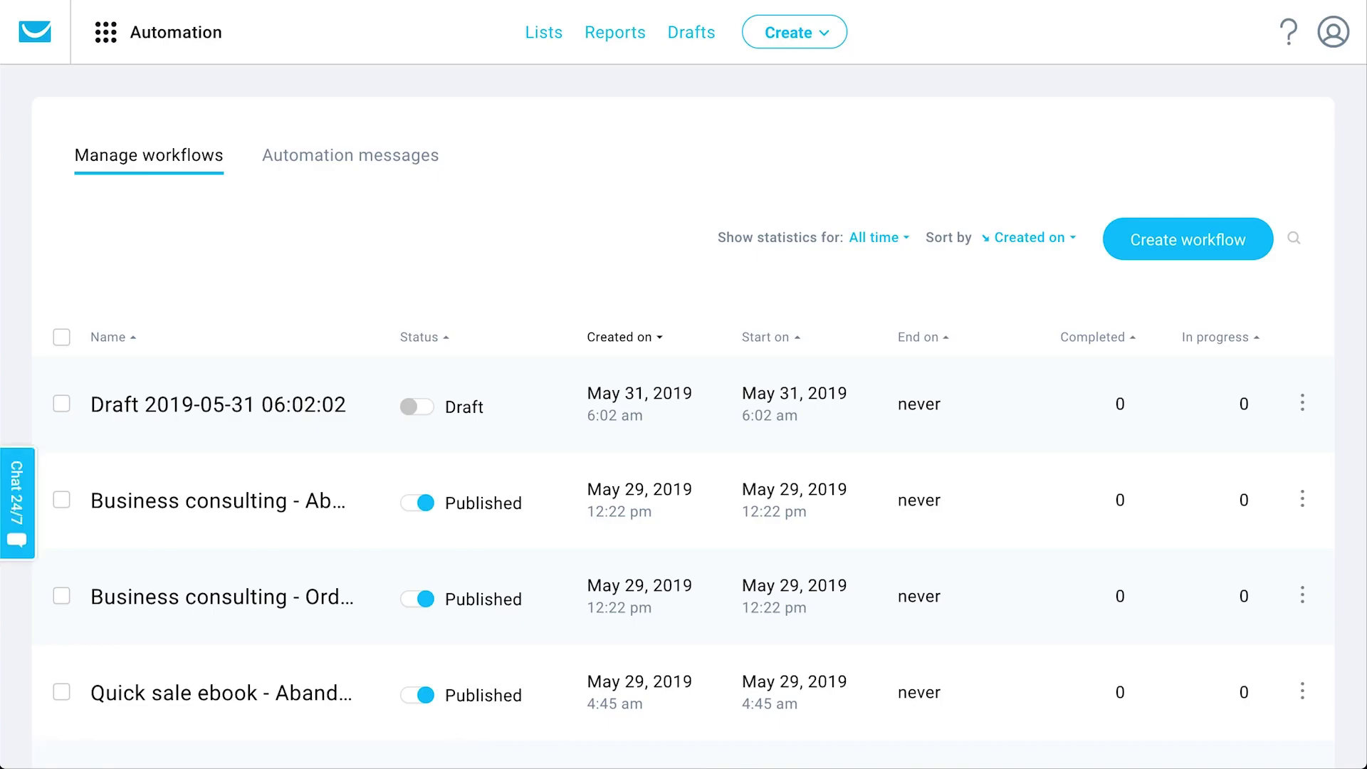
Step: Open the Webinars tool, start a new webinar and examine its name, URL, start time, registration and reminder settings
{"action": "left_click", "coordinate": [184, 25]}
{"action": "left_click", "coordinate": [101, 256]}
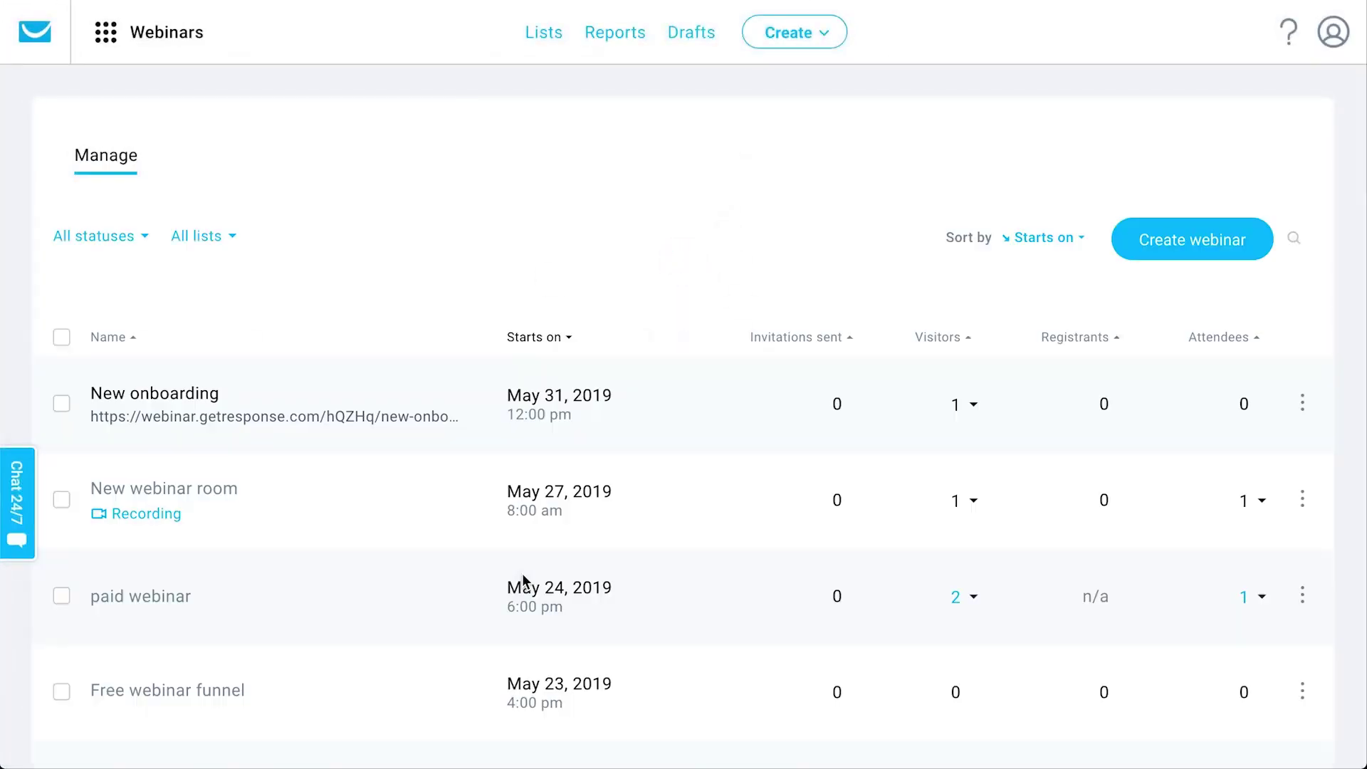
{"action": "left_click", "coordinate": [1212, 260]}
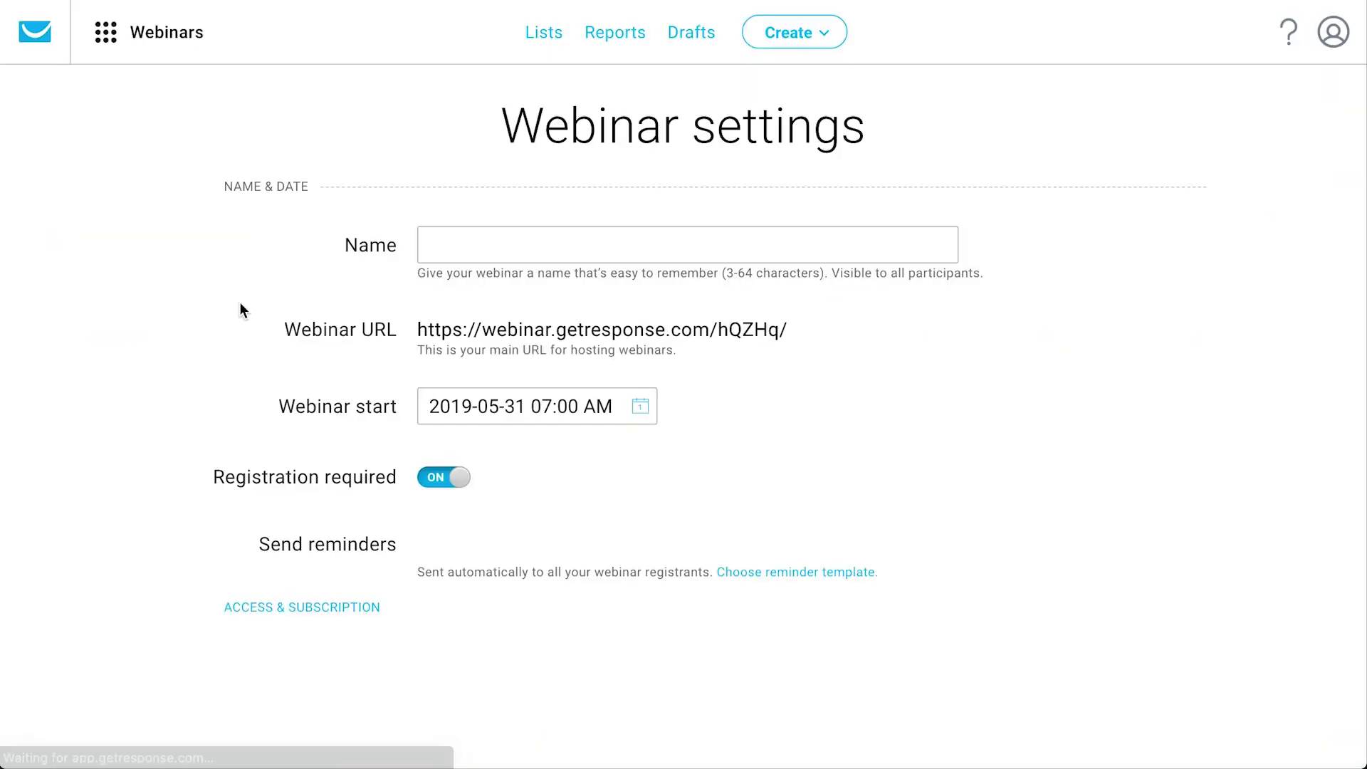
{"action": "scroll", "coordinate": [260, 343], "scroll_direction": "down", "scroll_amount": 3}
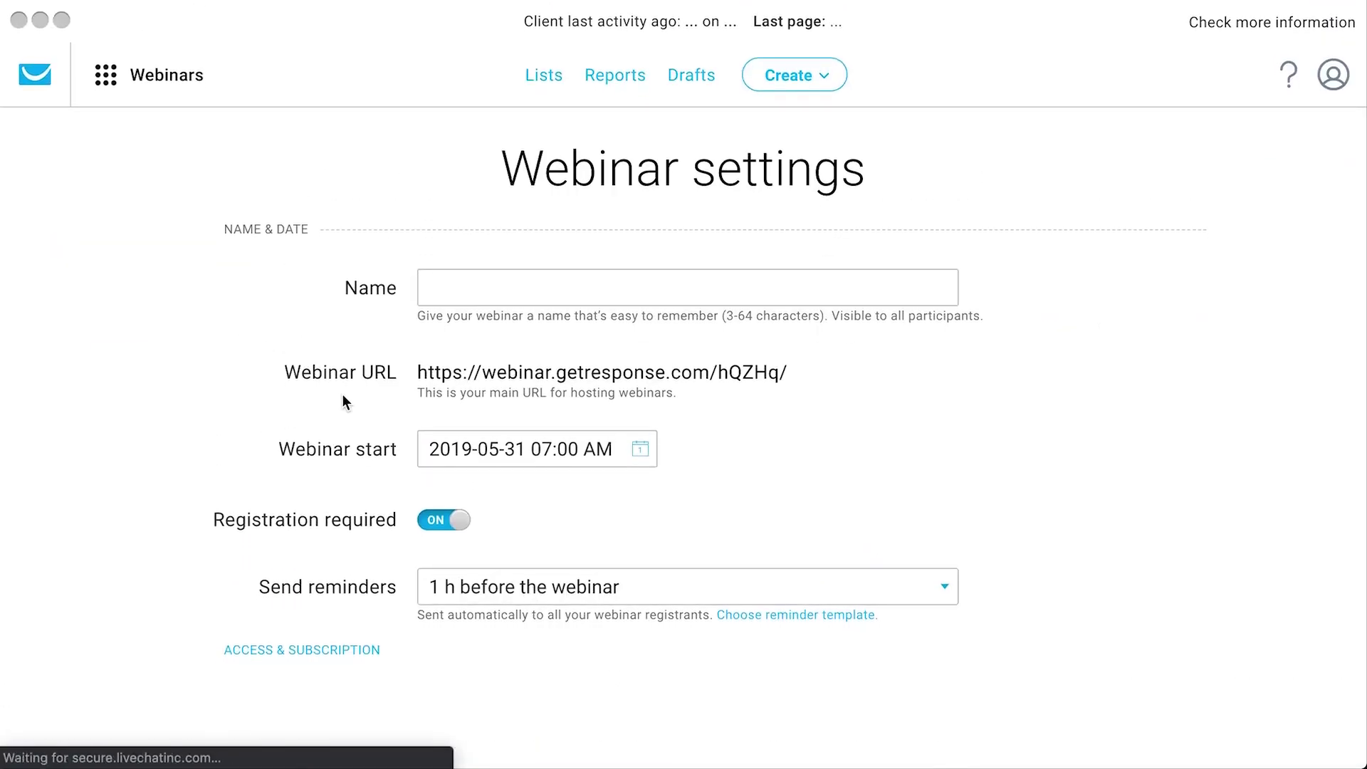
{"action": "scroll", "coordinate": [344, 397], "scroll_direction": "down", "scroll_amount": 4}
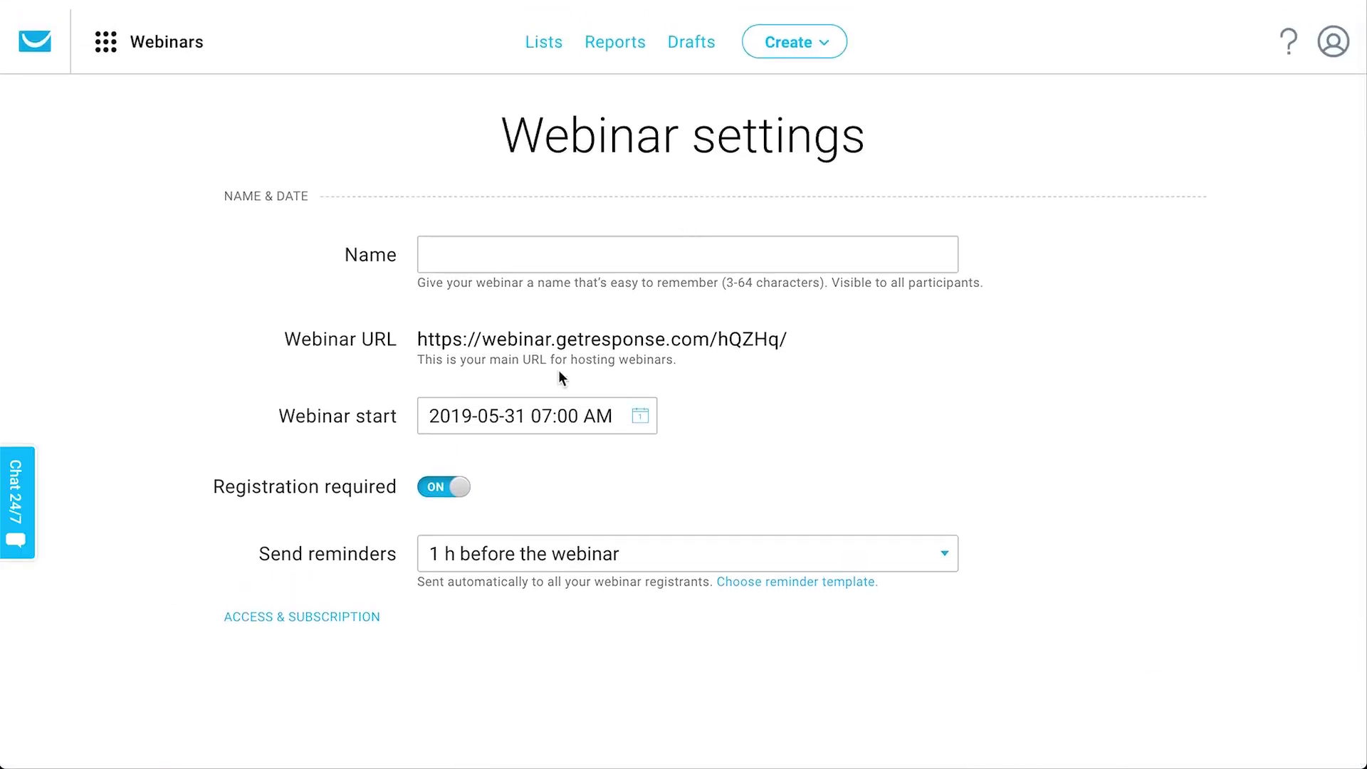
{"action": "scroll", "coordinate": [712, 429], "scroll_direction": "down", "scroll_amount": 3}
{"action": "scroll", "coordinate": [1109, 372], "scroll_direction": "up", "scroll_amount": 1}
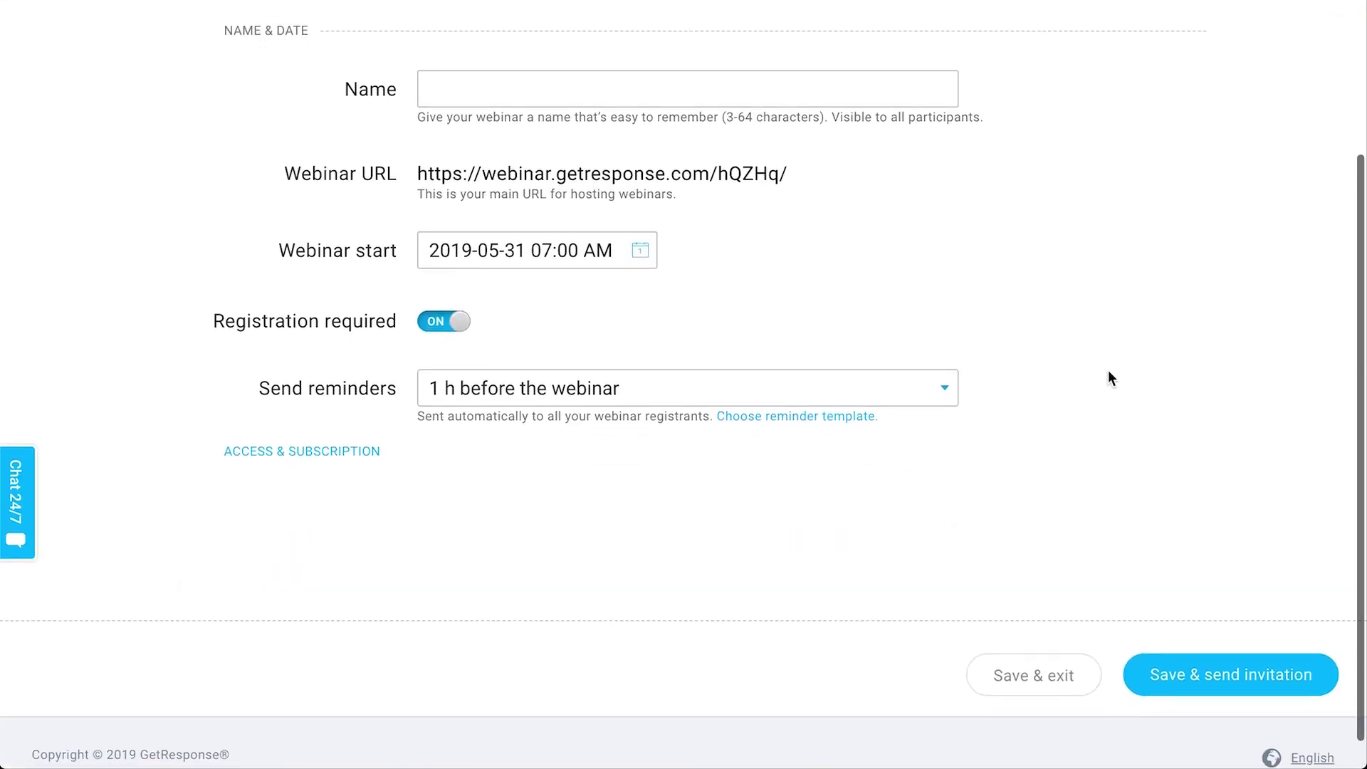
{"action": "scroll", "coordinate": [1105, 427], "scroll_direction": "up", "scroll_amount": 6}
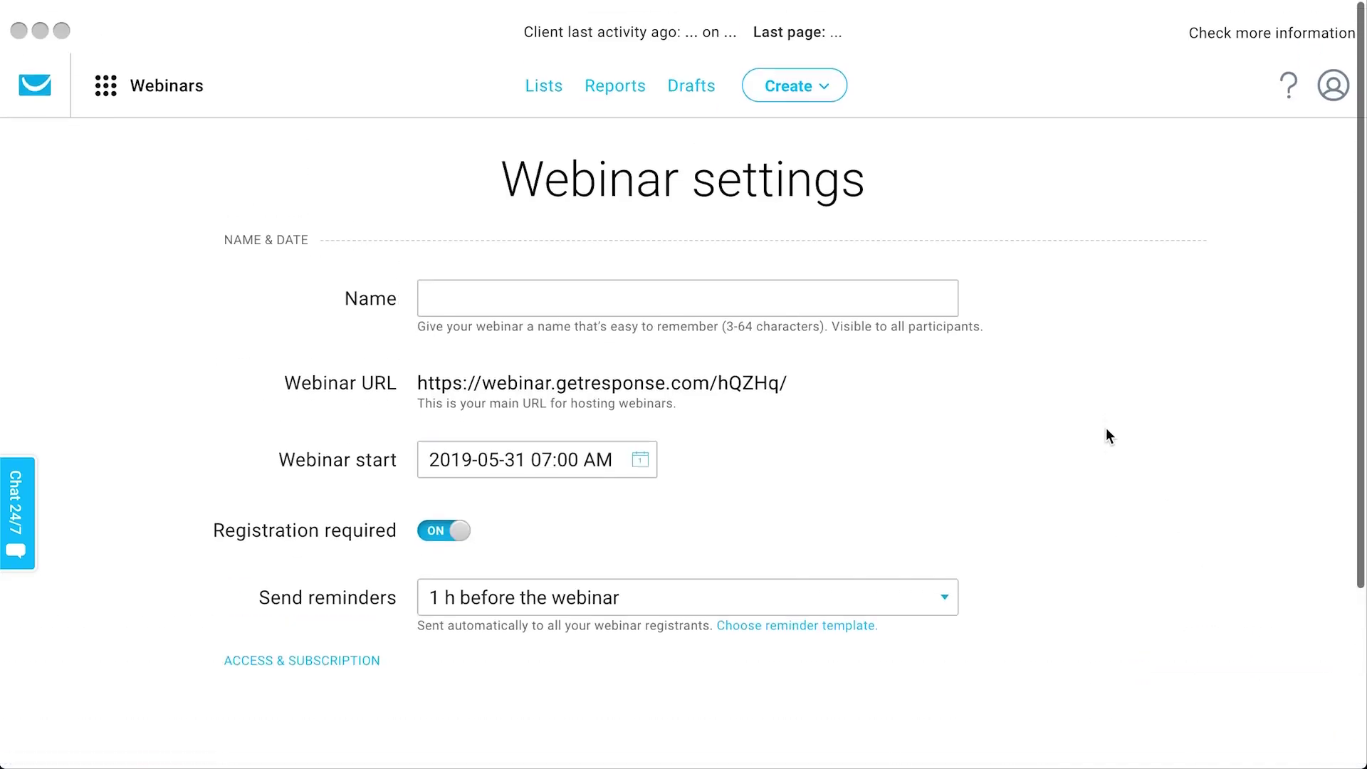
Step: Open the Chocolate Monster Customers pipeline in Simple CRM and examine its stages and deals
{"action": "left_click", "coordinate": [106, 75]}
{"action": "left_click", "coordinate": [116, 332]}
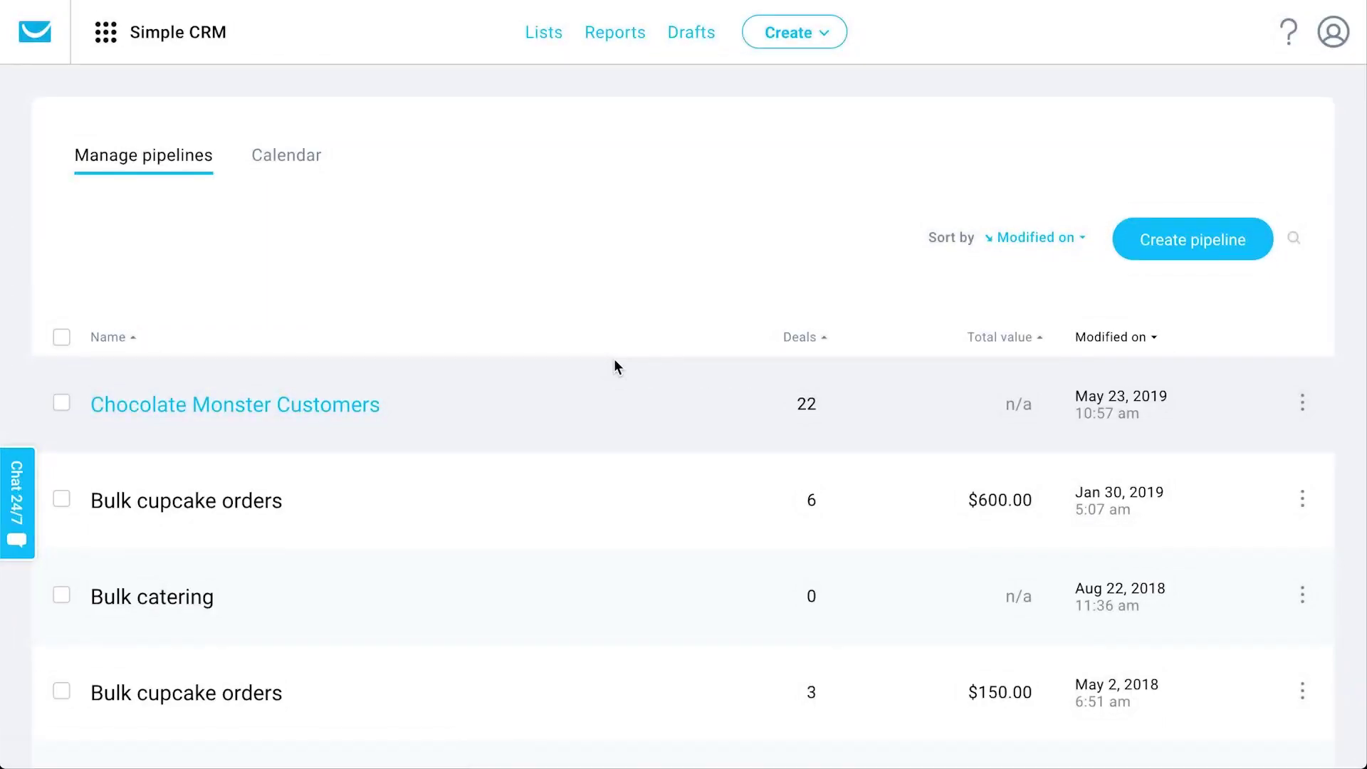
{"action": "left_click", "coordinate": [356, 409]}
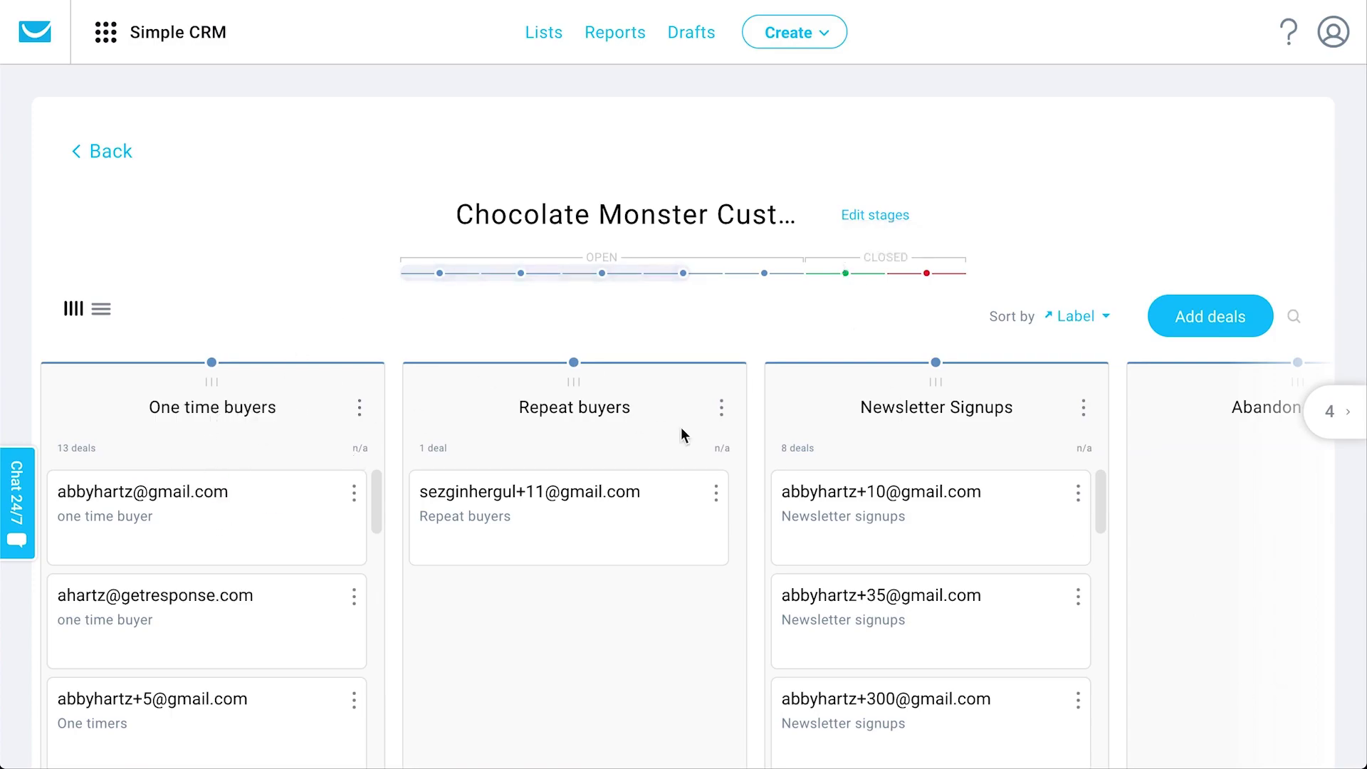
{"action": "scroll", "coordinate": [691, 438], "scroll_direction": "right", "scroll_amount": 10}
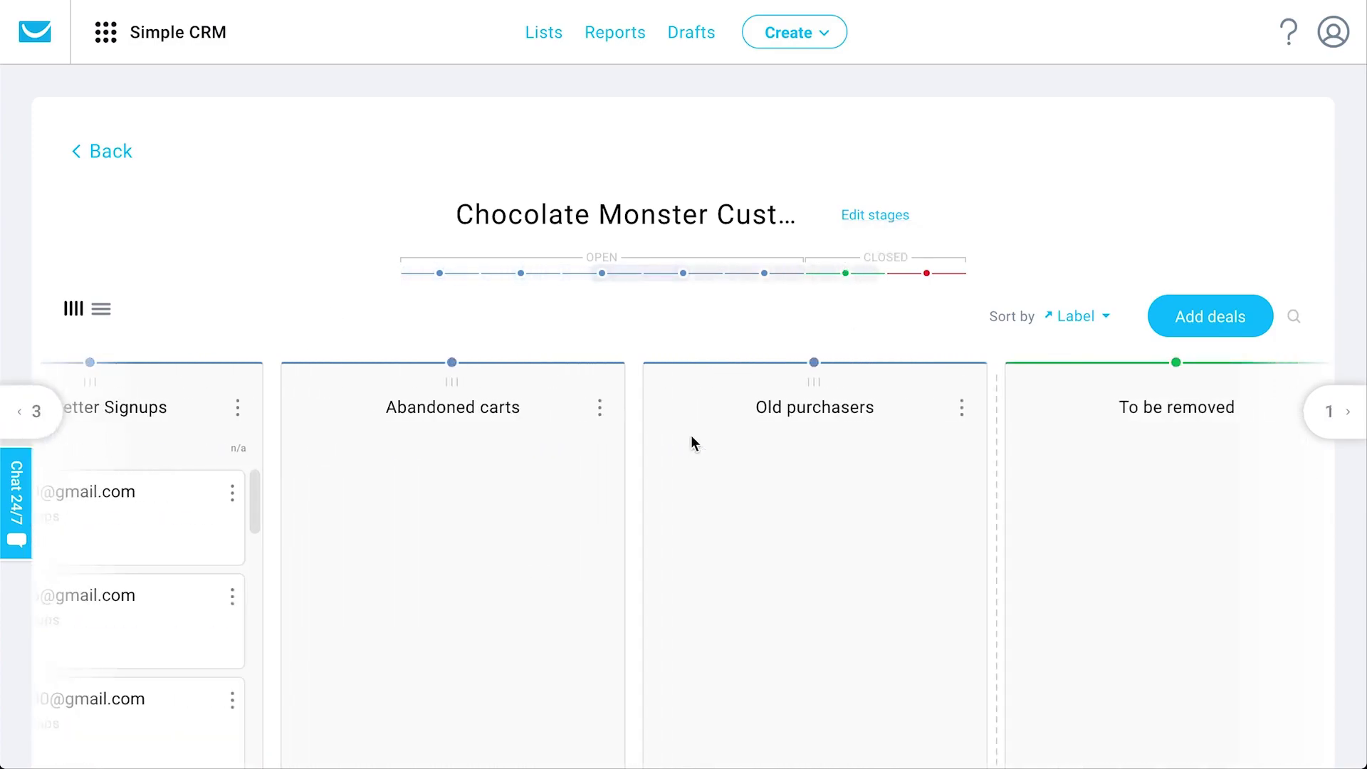
{"action": "scroll", "coordinate": [498, 473], "scroll_direction": "right", "scroll_amount": 3}
{"action": "scroll", "coordinate": [497, 473], "scroll_direction": "left", "scroll_amount": 10}
{"action": "scroll", "coordinate": [679, 587], "scroll_direction": "down", "scroll_amount": 1}
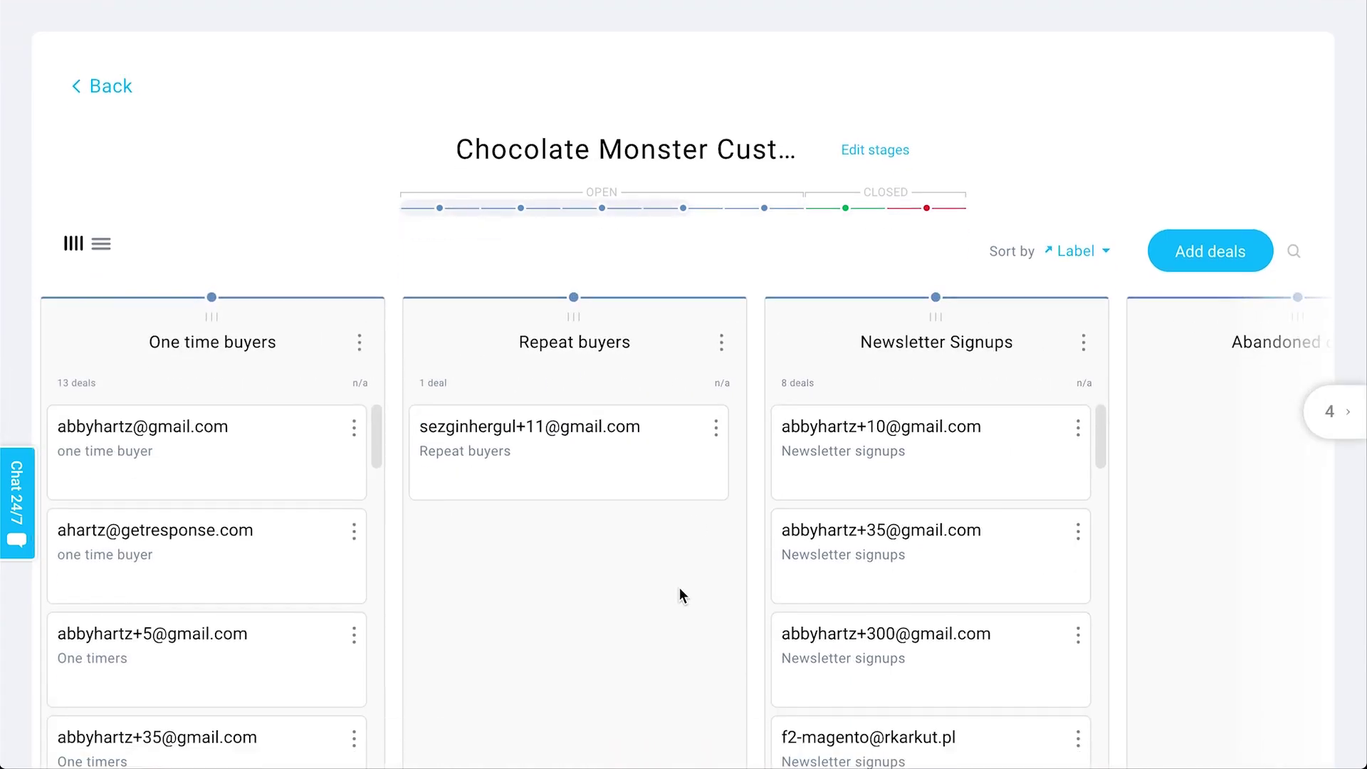
{"action": "scroll", "coordinate": [679, 587], "scroll_direction": "down", "scroll_amount": 4}
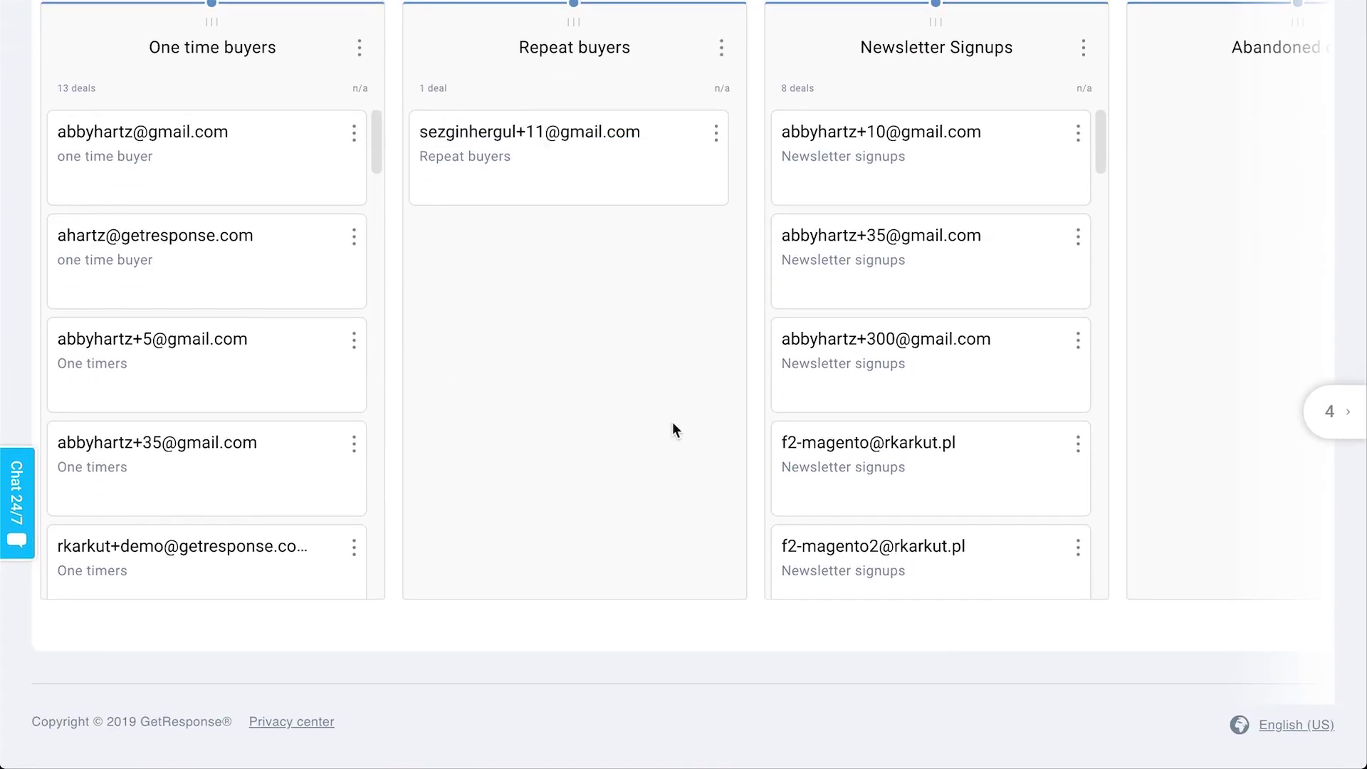
{"action": "scroll", "coordinate": [672, 421], "scroll_direction": "up", "scroll_amount": 5}
Step: Return to the dashboard and display the overview of all communication and growth tools
{"action": "left_click", "coordinate": [37, 37]}
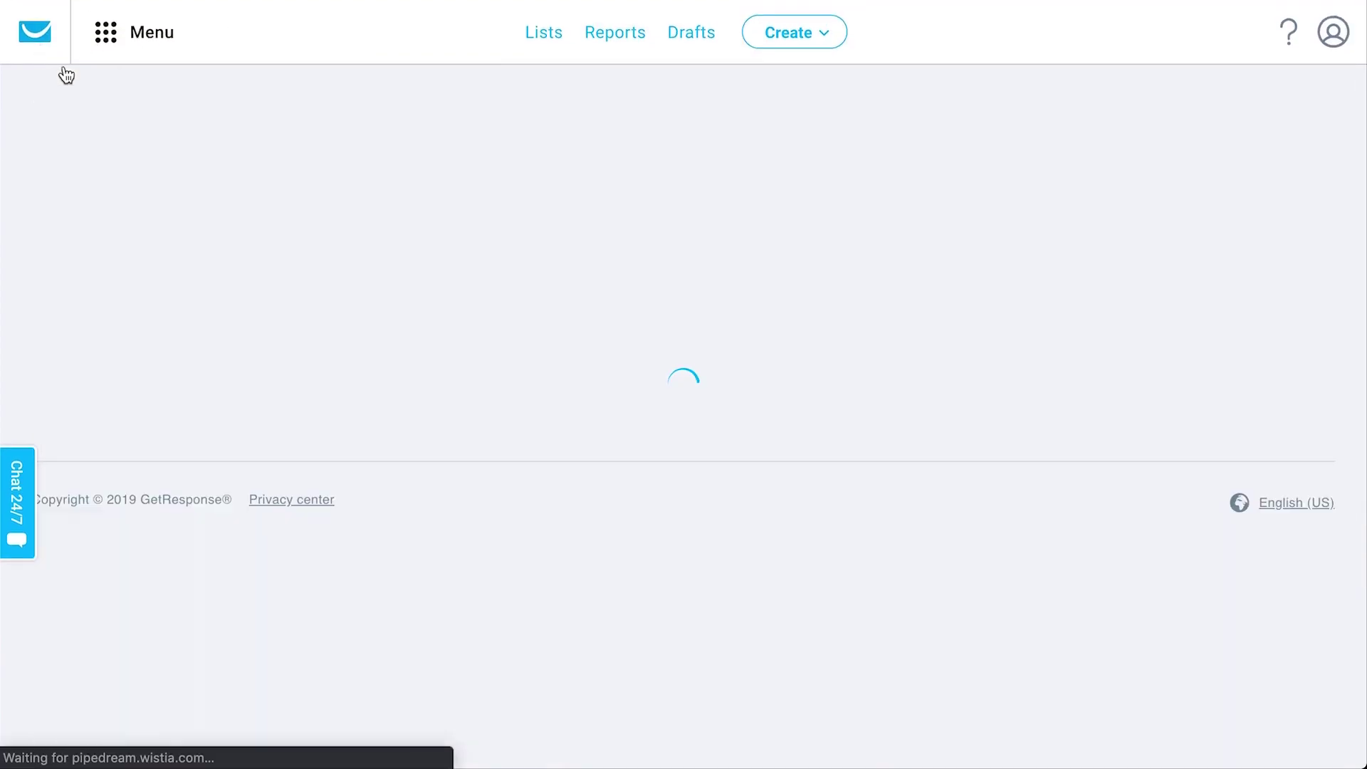
{"action": "left_click", "coordinate": [135, 33]}
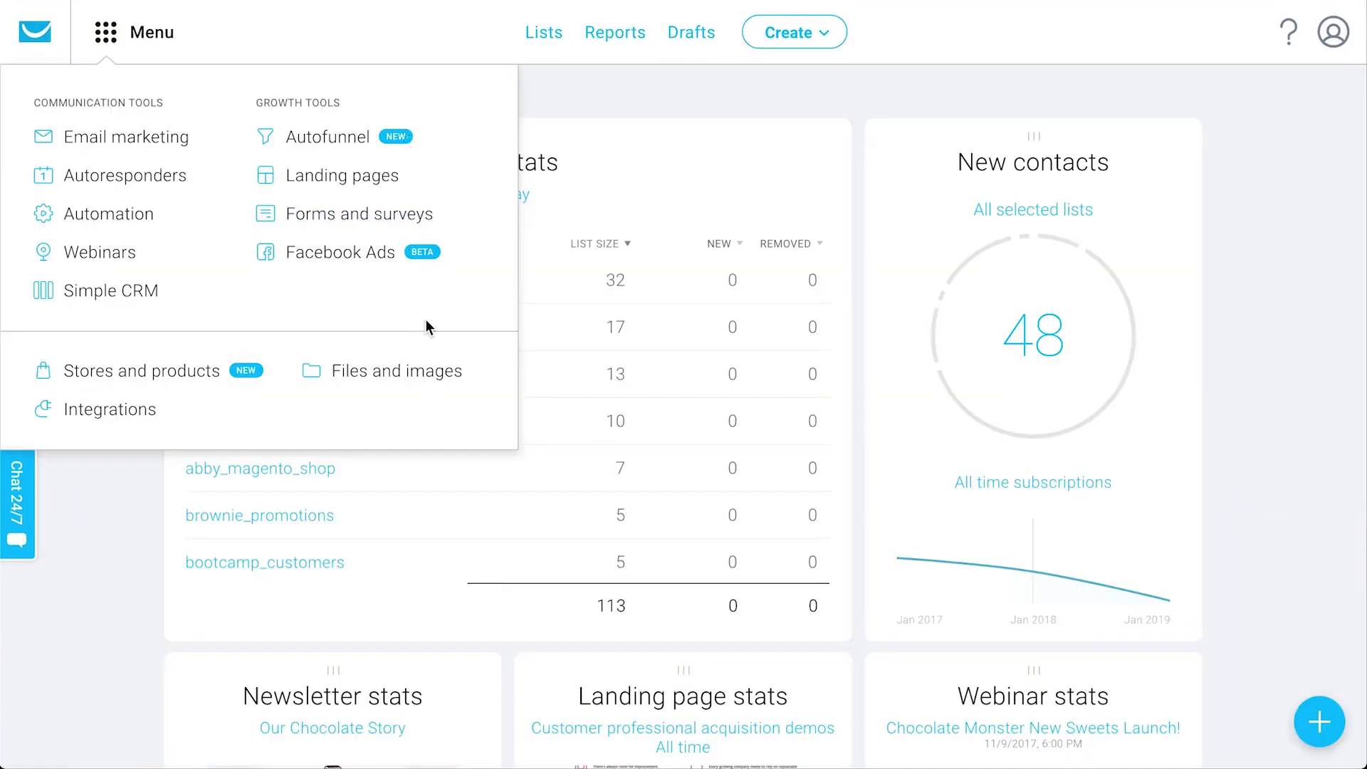